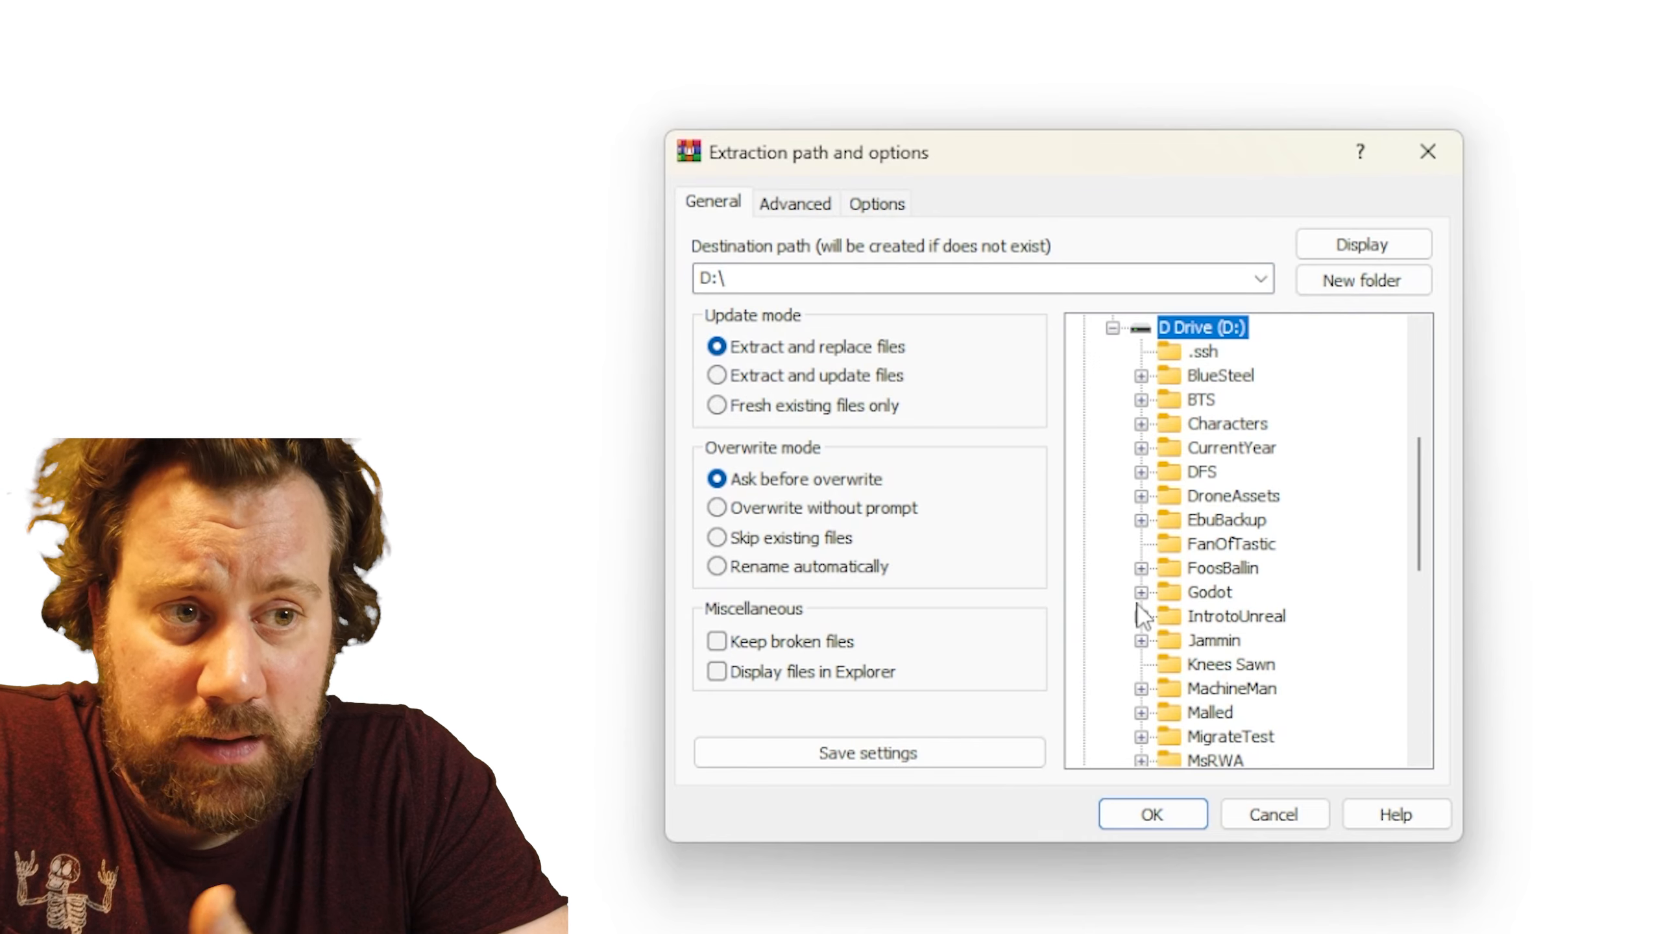
Step: Extract the archive into the D:\Unity\Projects folder
scroll(1141, 615, "down", 6)
scroll(1141, 622, "down", 1)
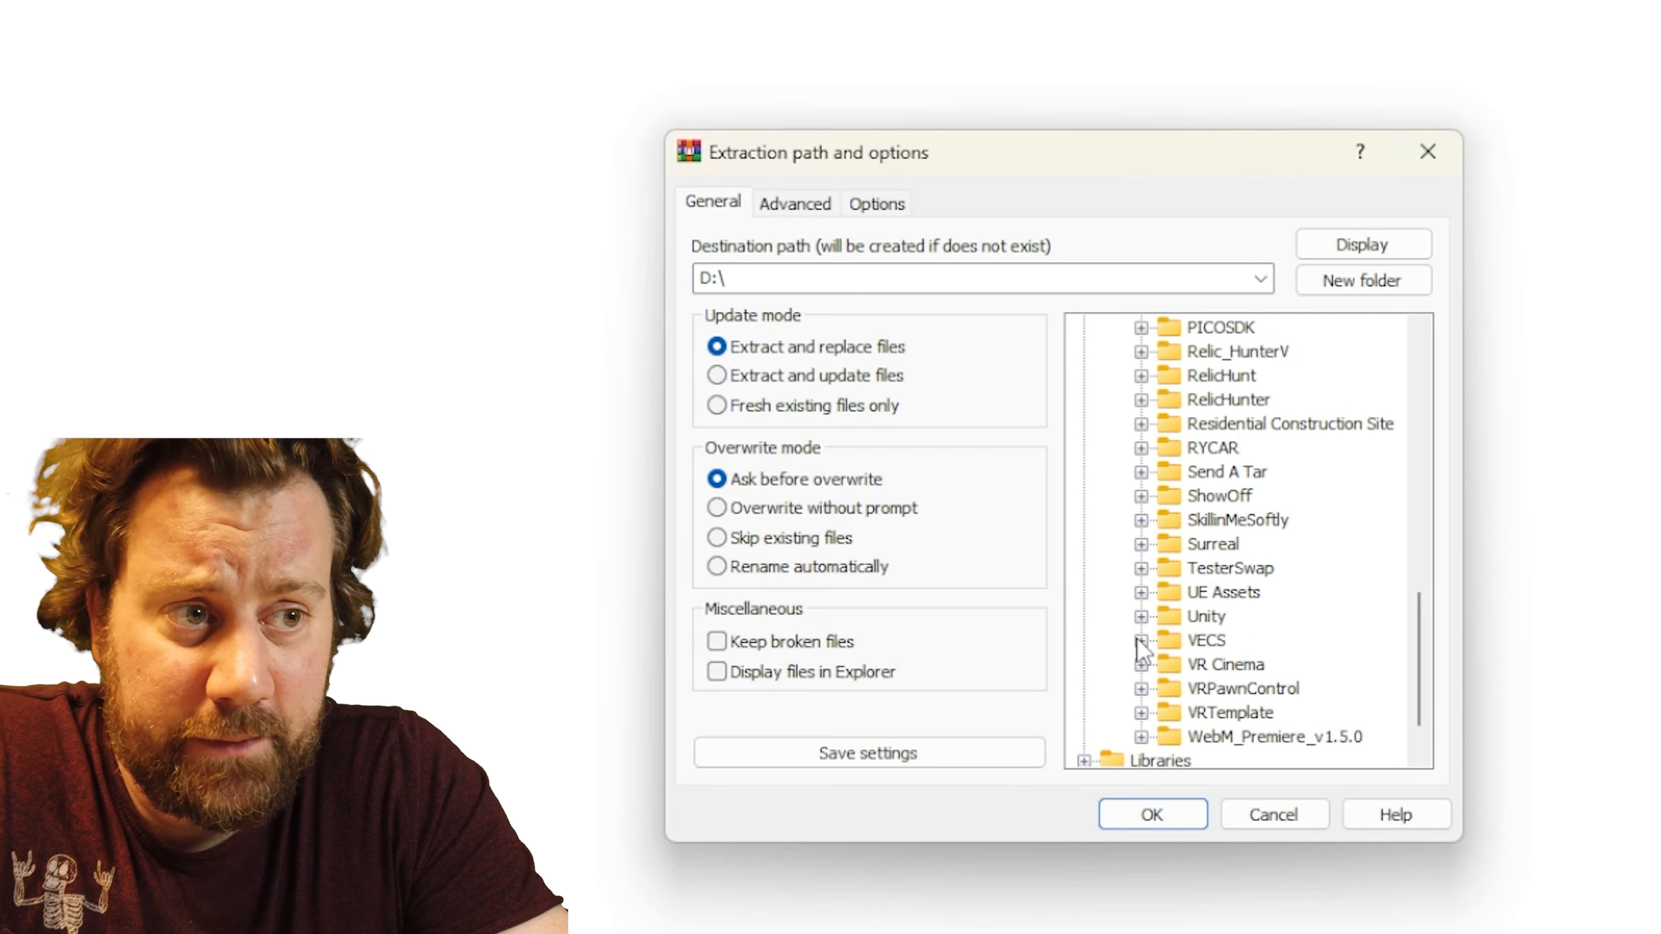
left_click(1141, 616)
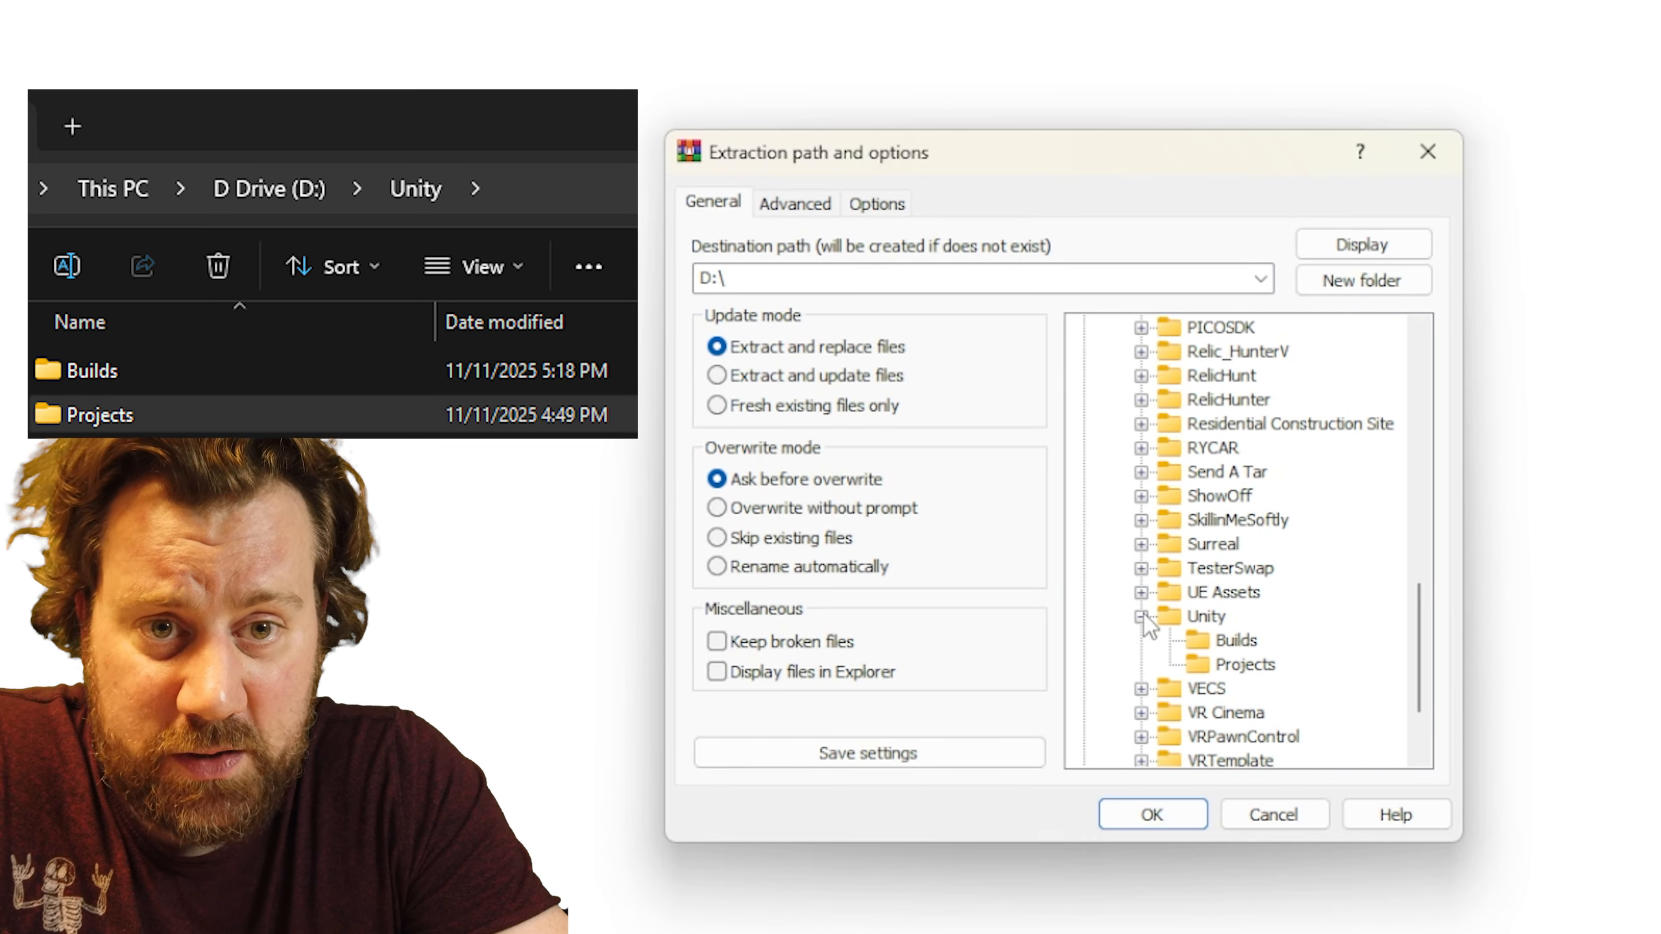
left_click(1250, 666)
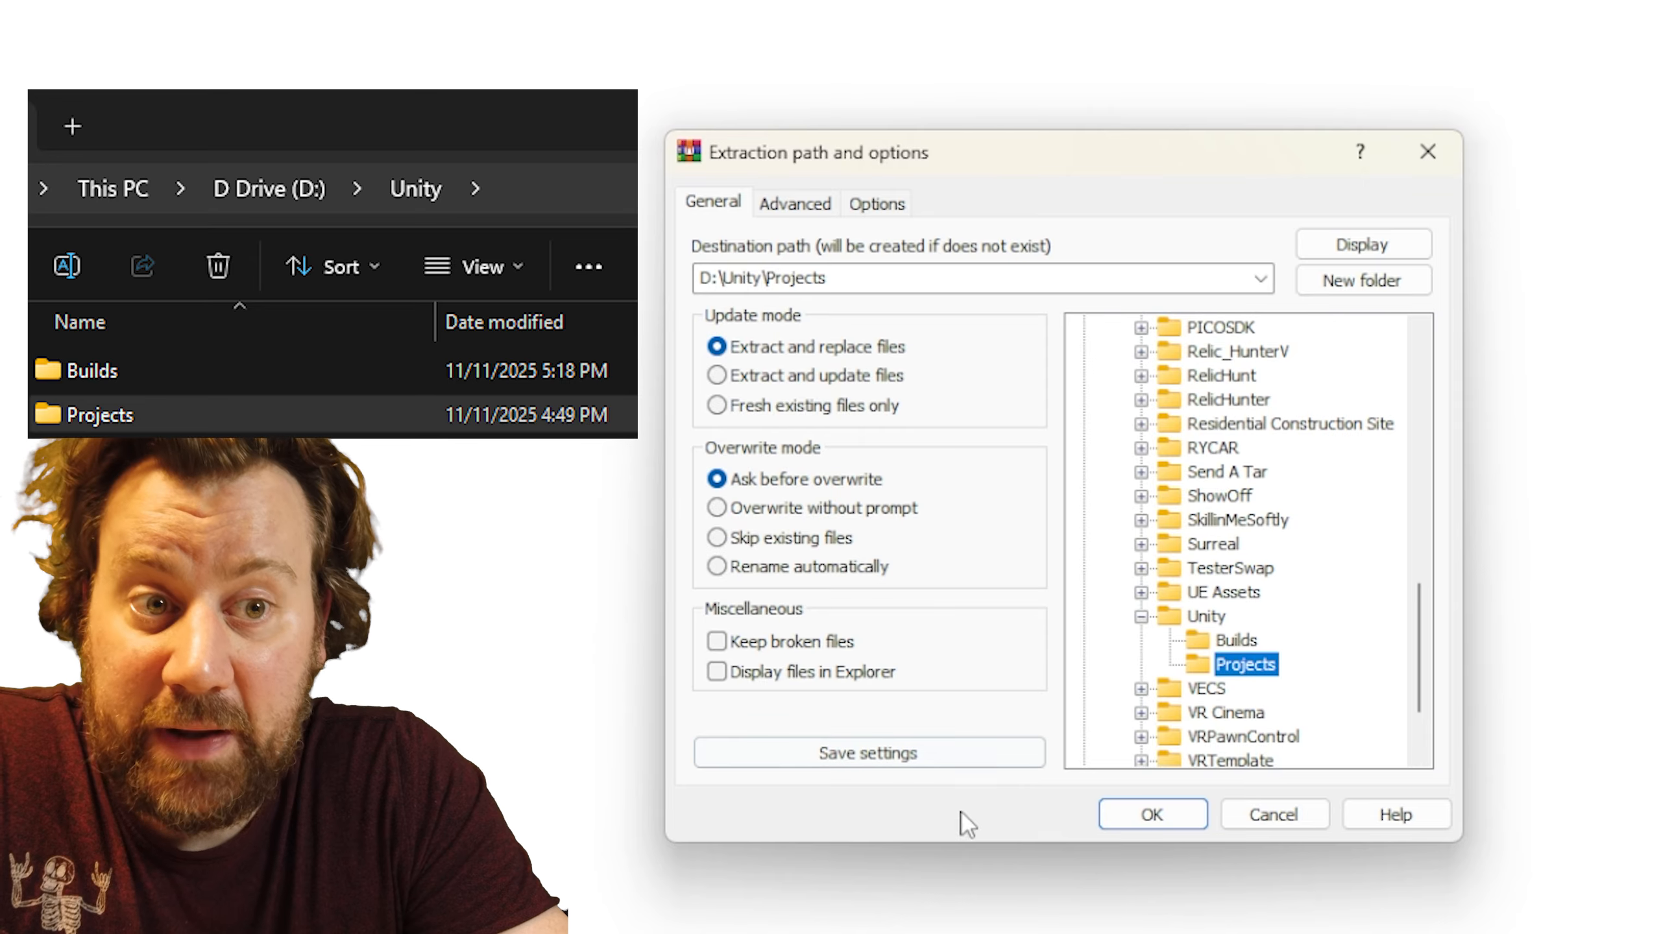
left_click(1170, 826)
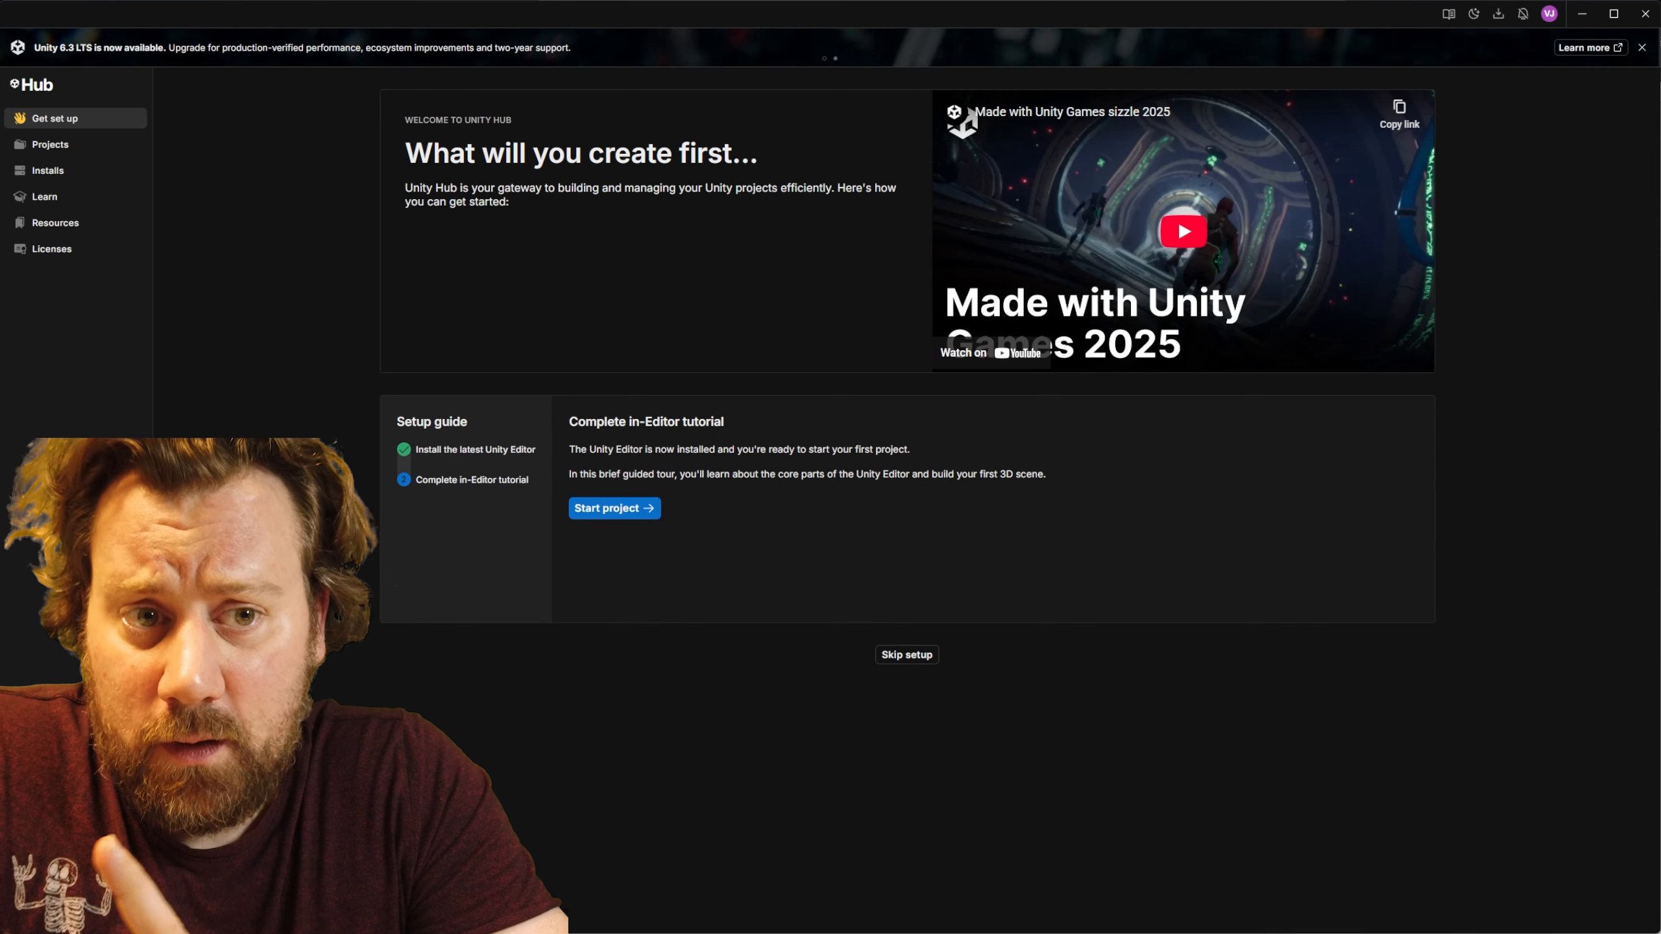
Step: Switch to Unity Hub, add the Template360 project from D:\Unity\Projects on disk, and open its editor version choices
left_click(61, 147)
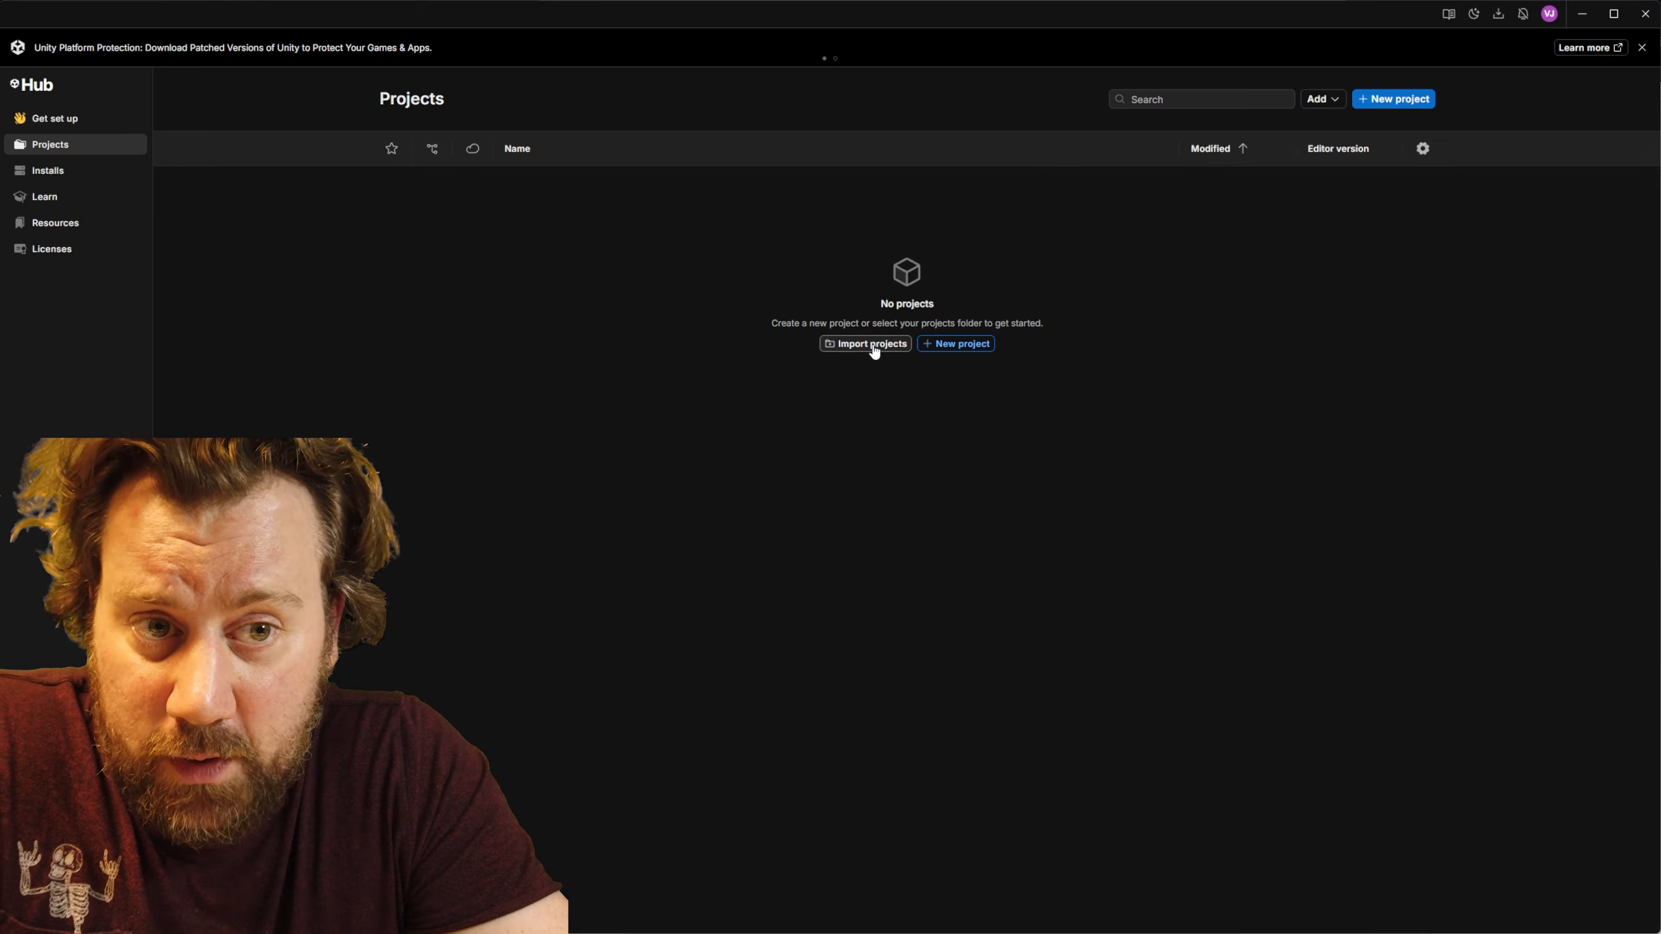
left_click(1337, 100)
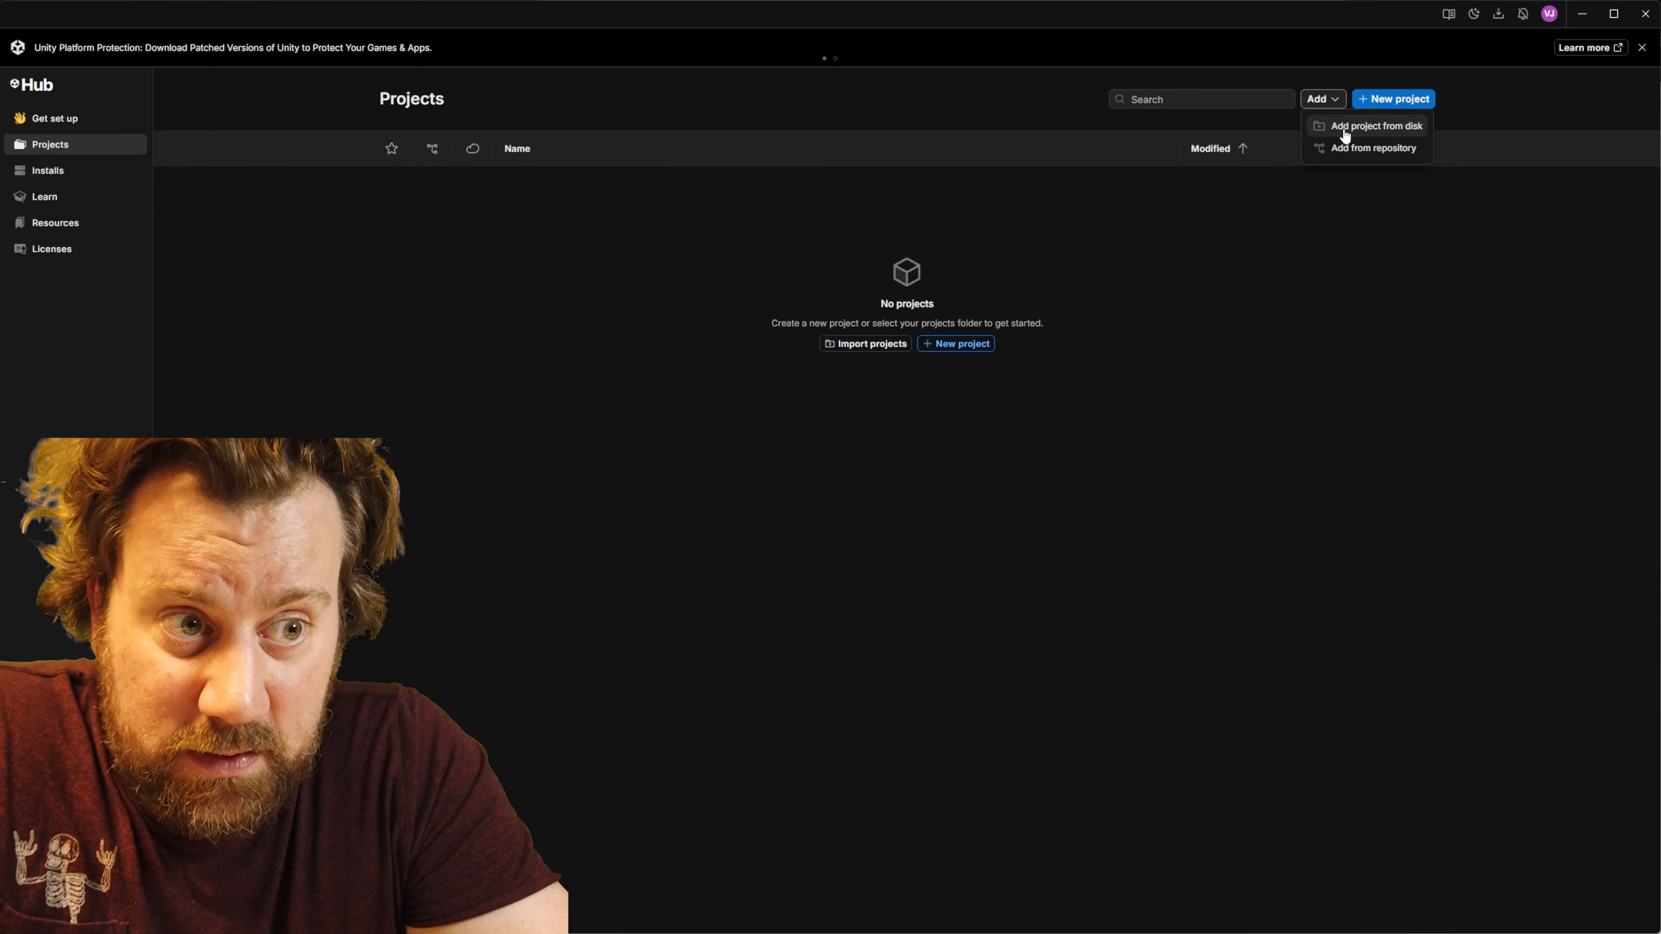
left_click(1344, 128)
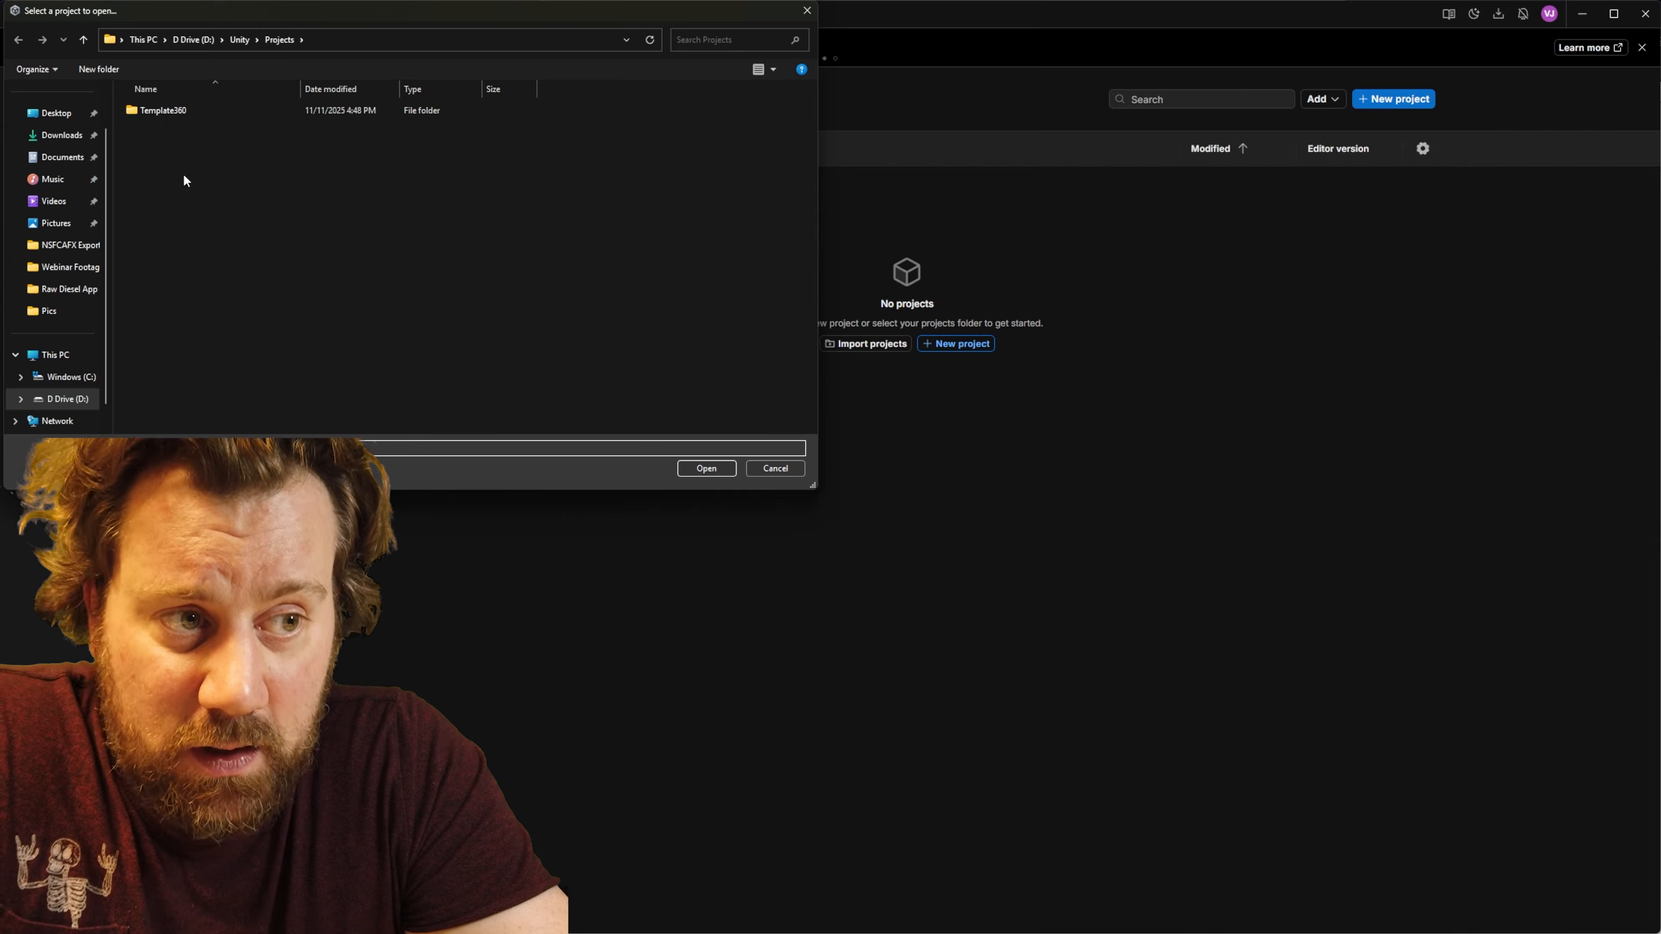
left_click(165, 109)
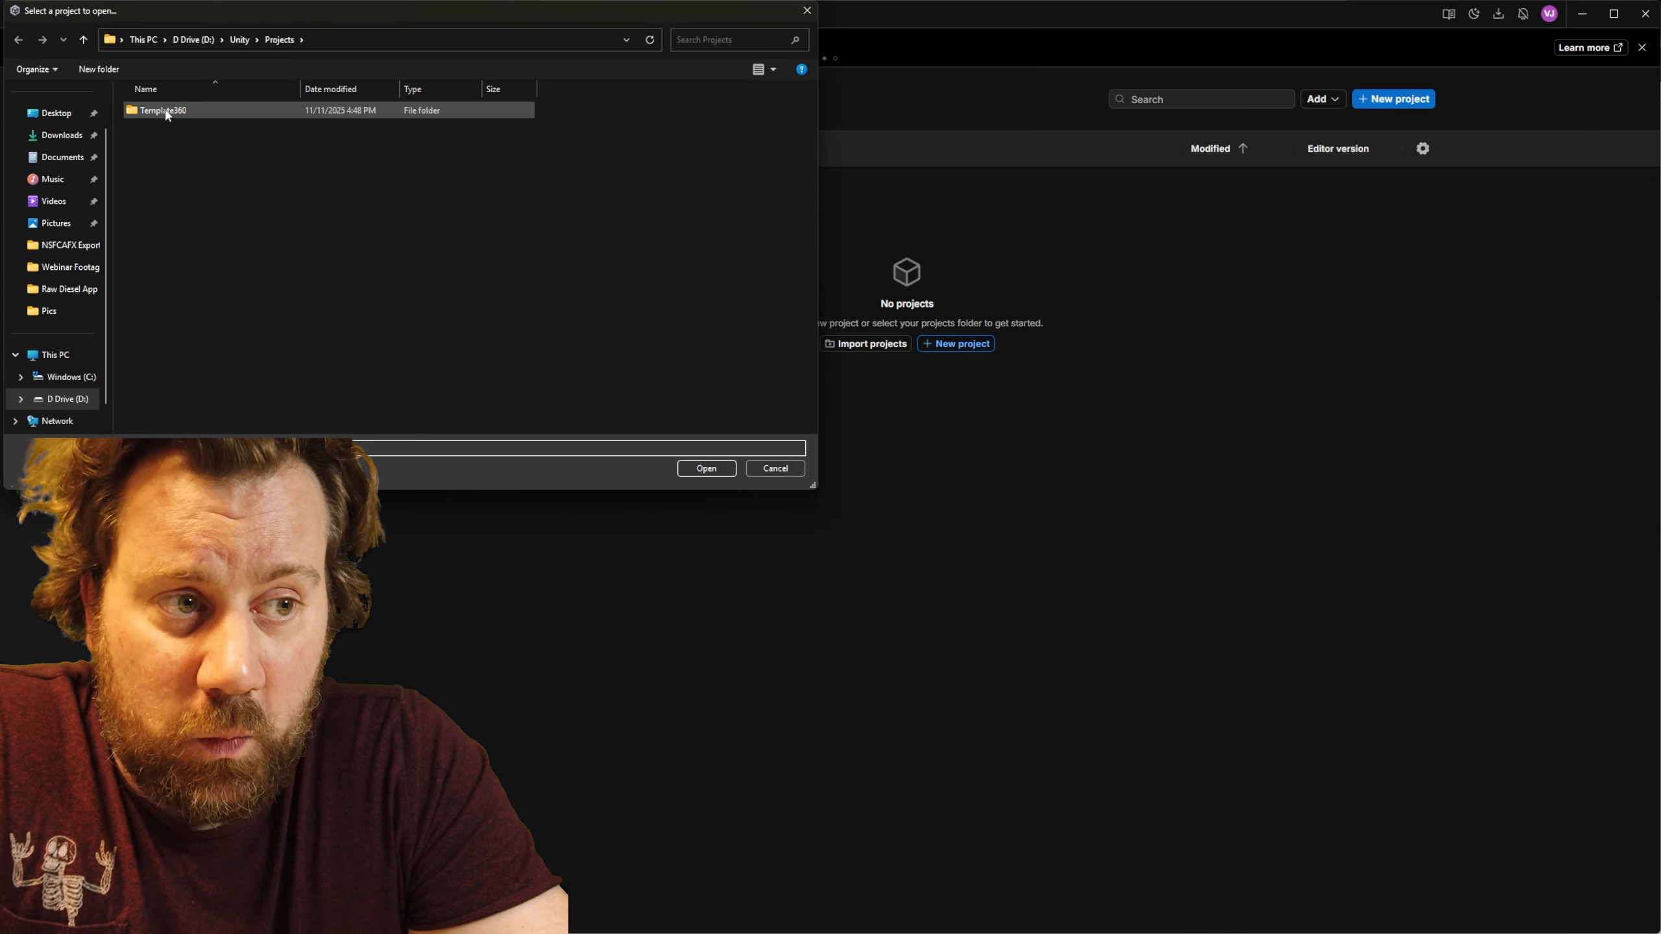
left_click(704, 469)
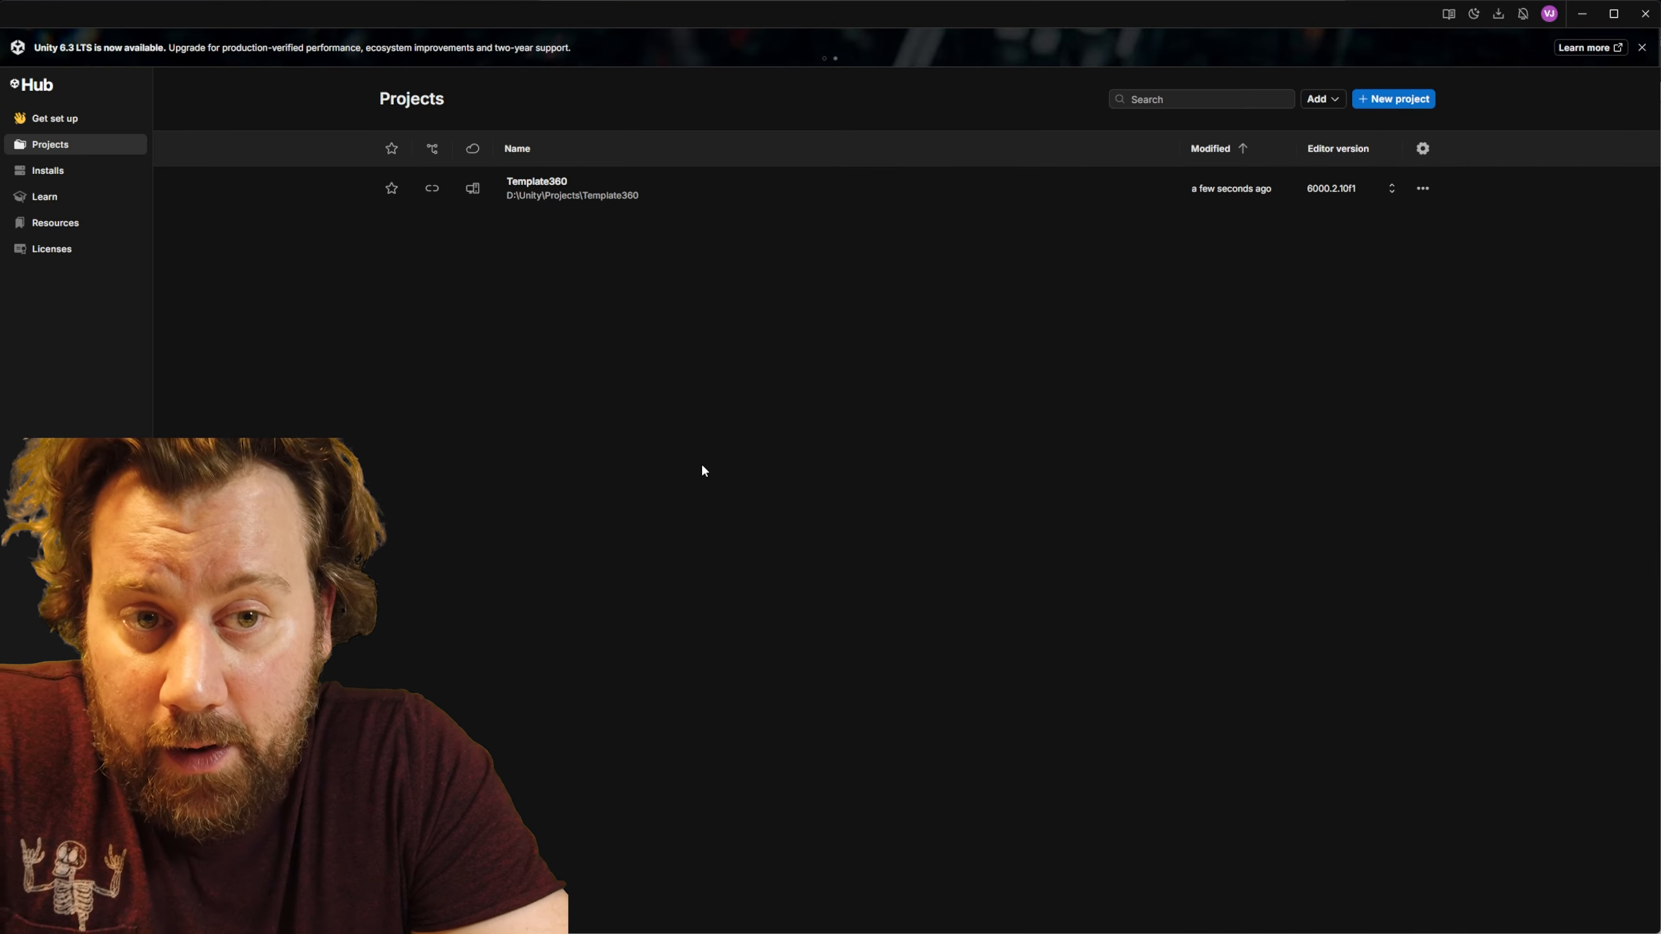
left_click(1341, 191)
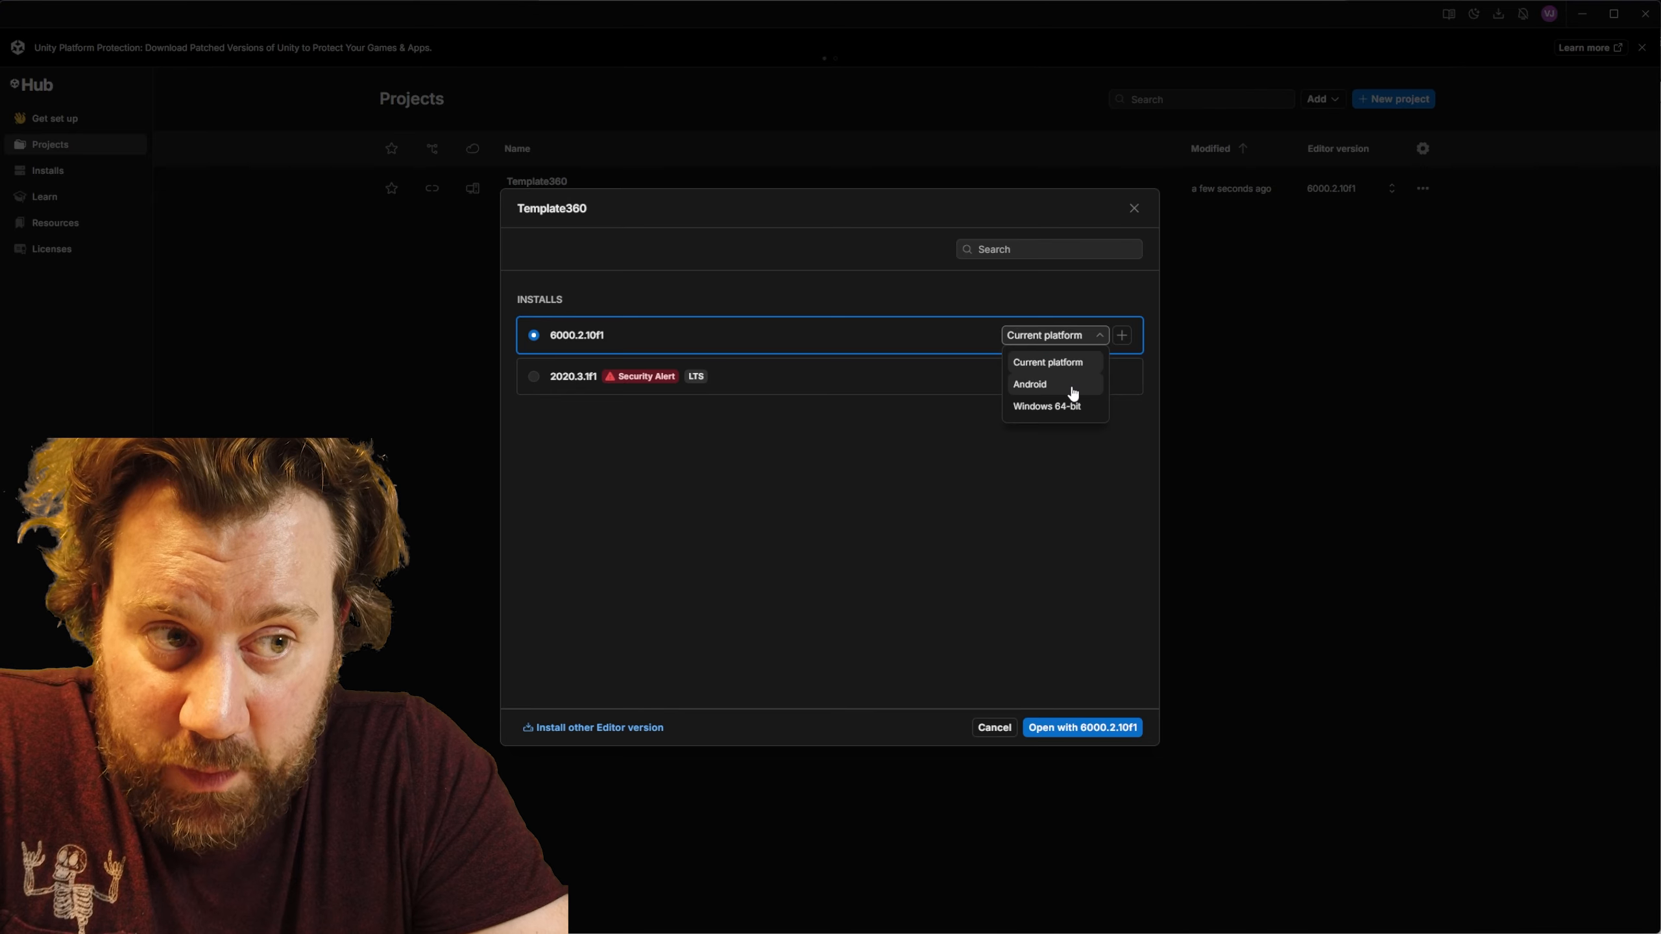
Step: Add Template360 from disk to the empty projects list again
left_click(1318, 100)
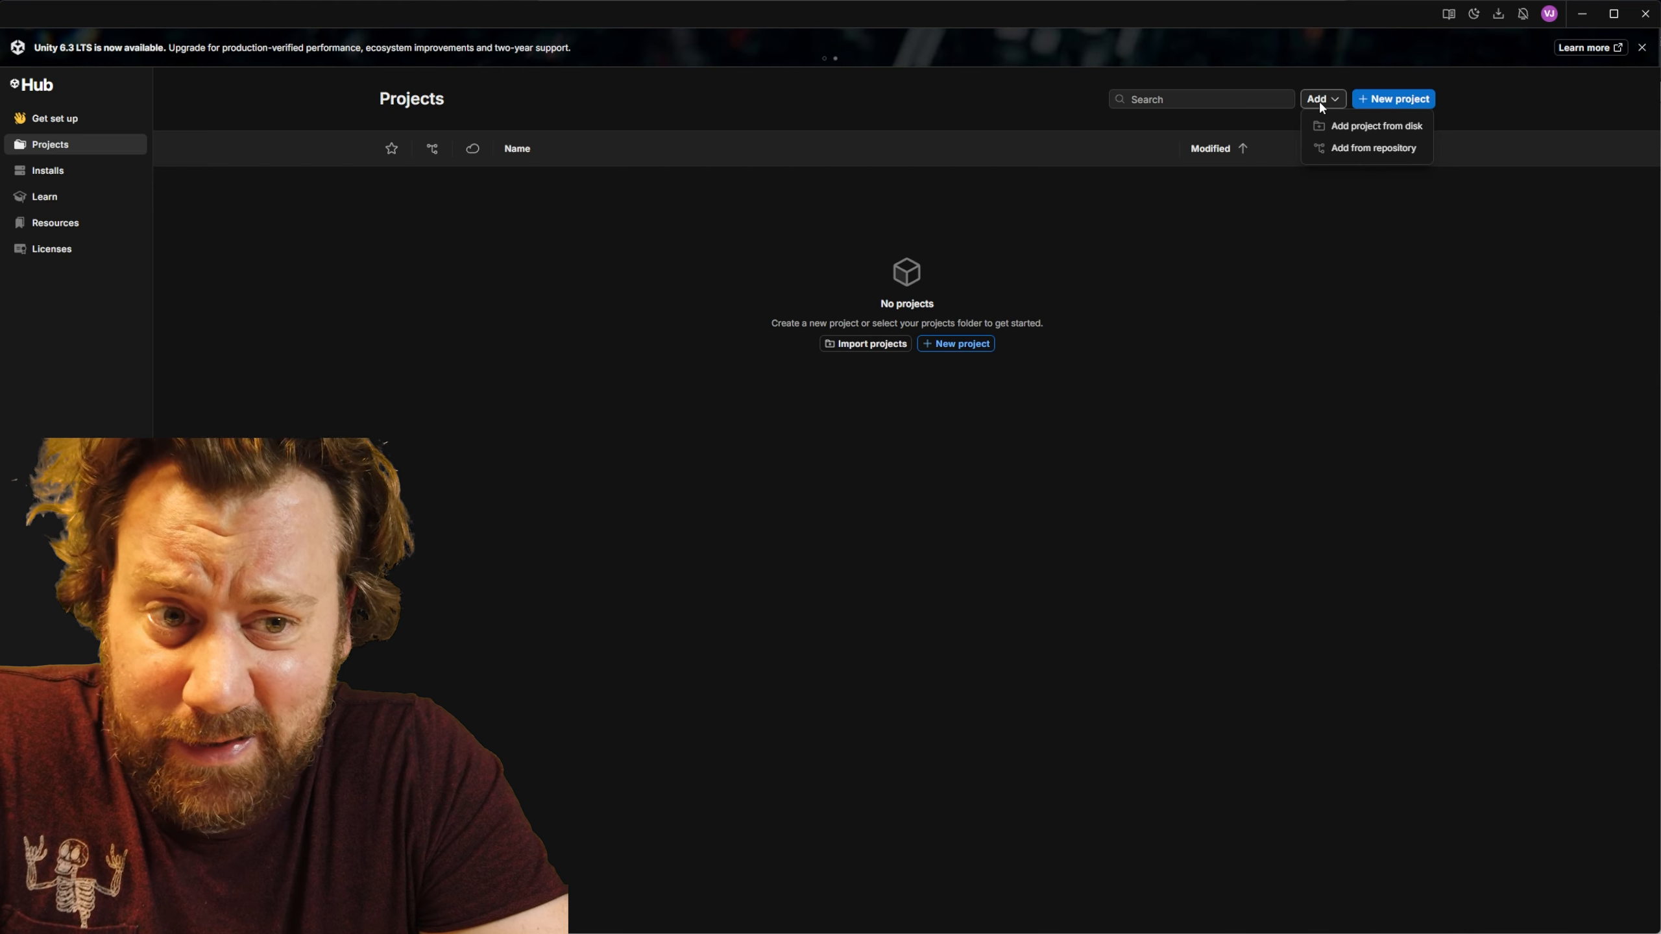
left_click(1357, 126)
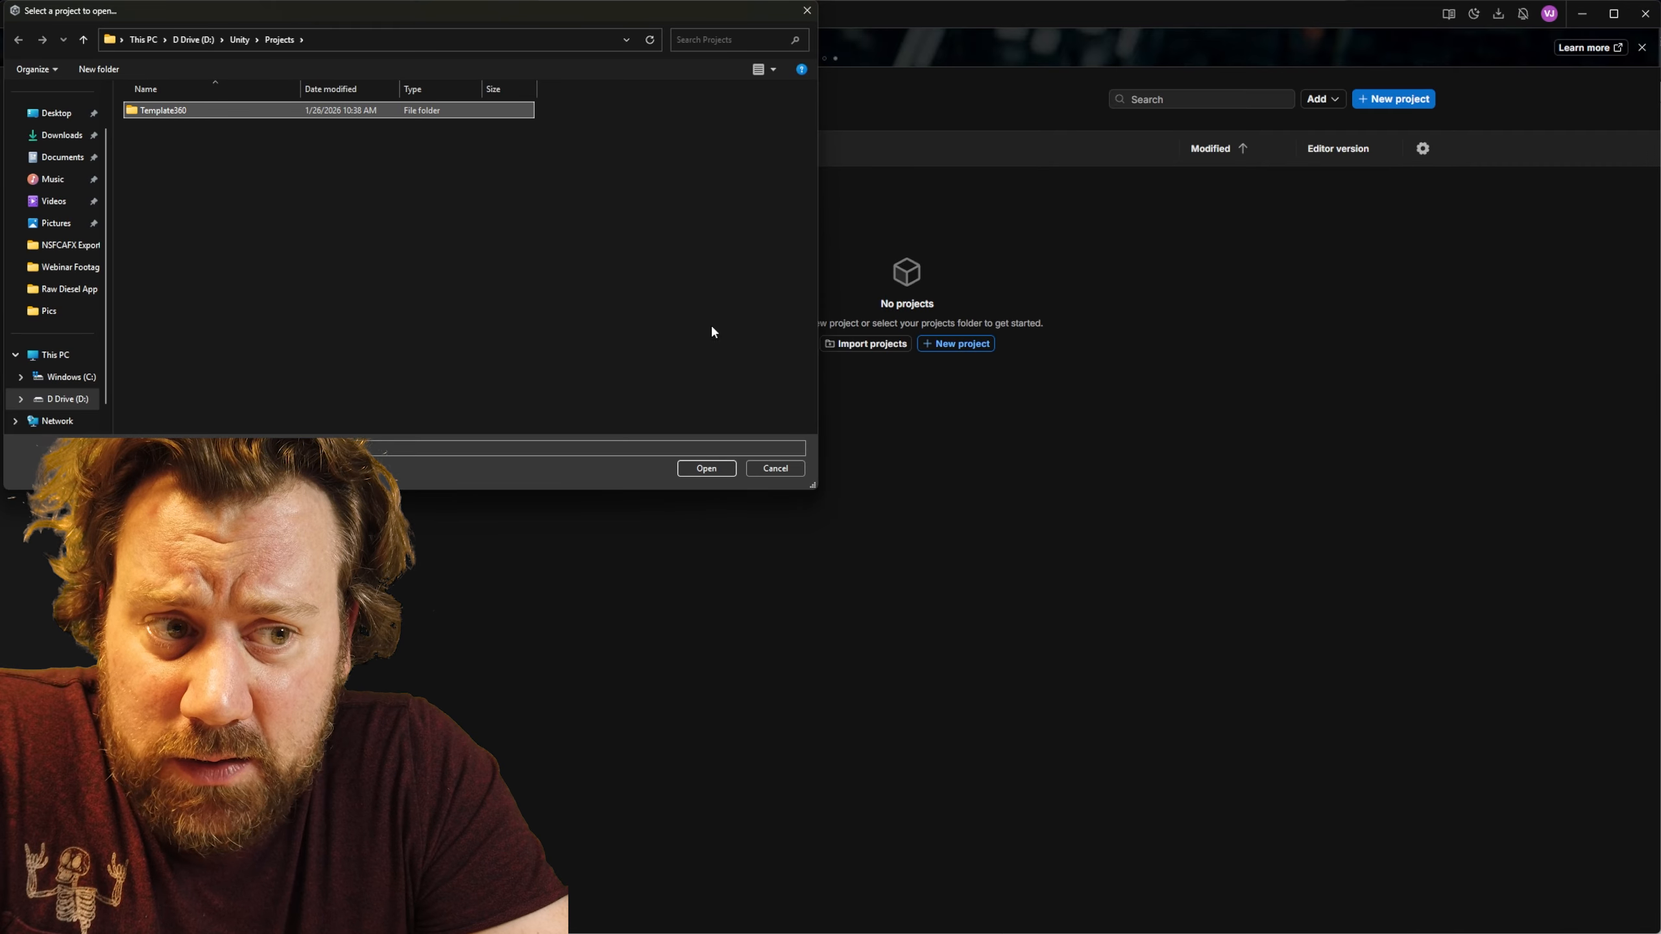
left_click(692, 468)
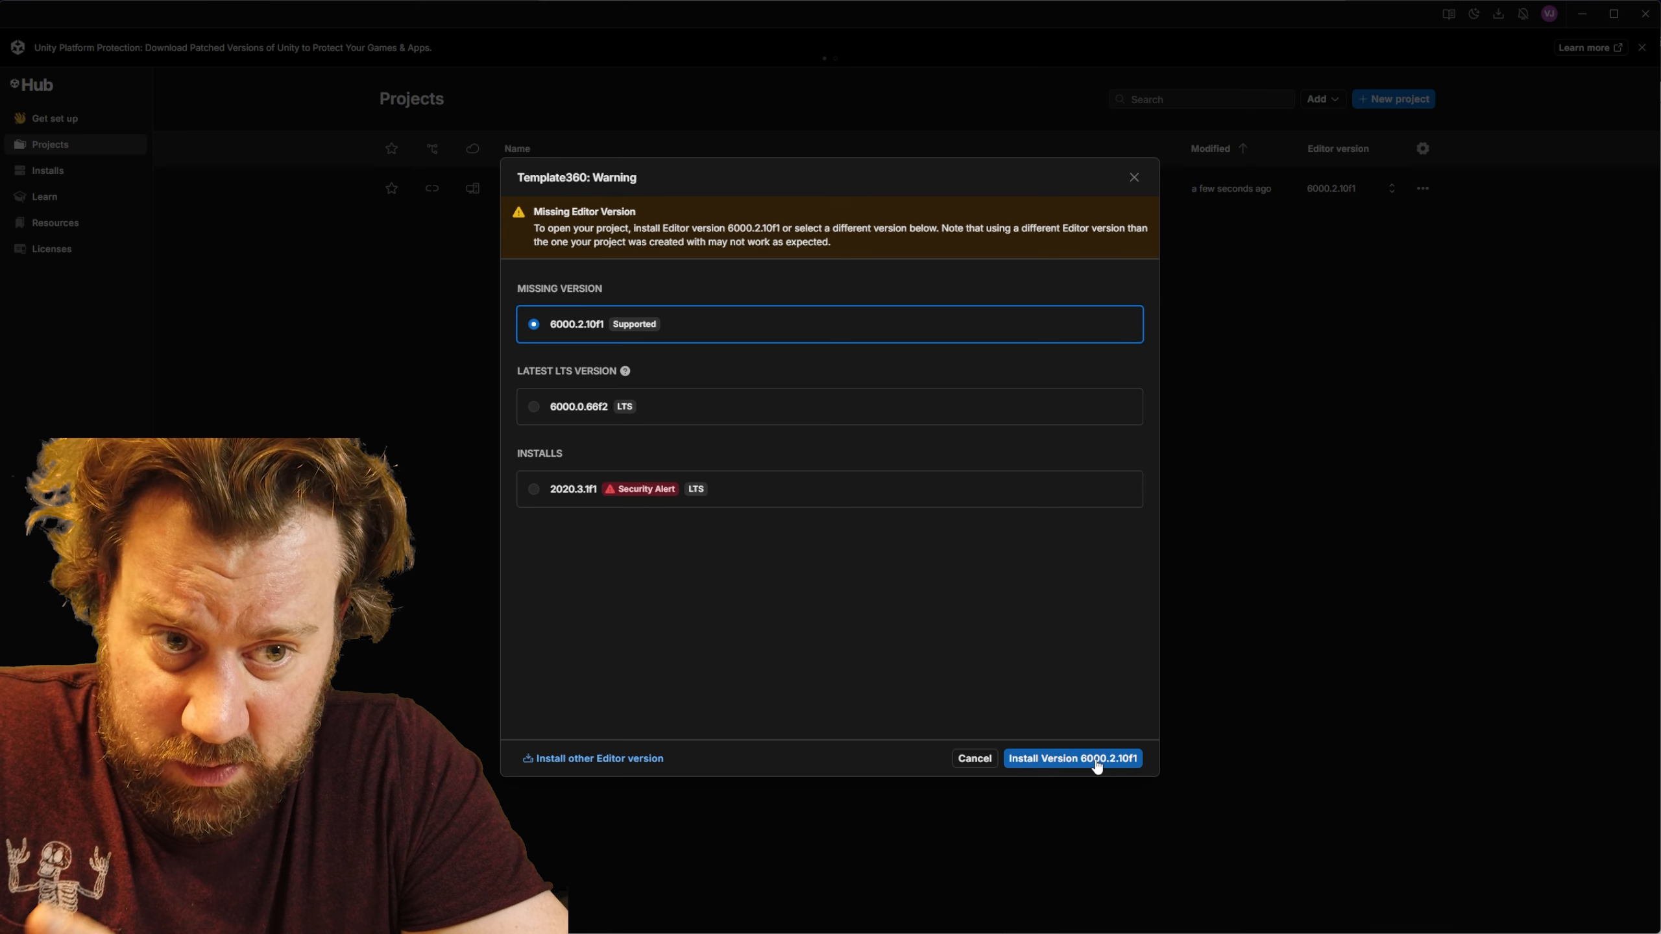
Step: Install Unity 6000.2.10f1 with Android Build Support, OpenJDK and Android SDK & NDK Tools, accept Google's licence terms, and show the download progress
left_click(1073, 759)
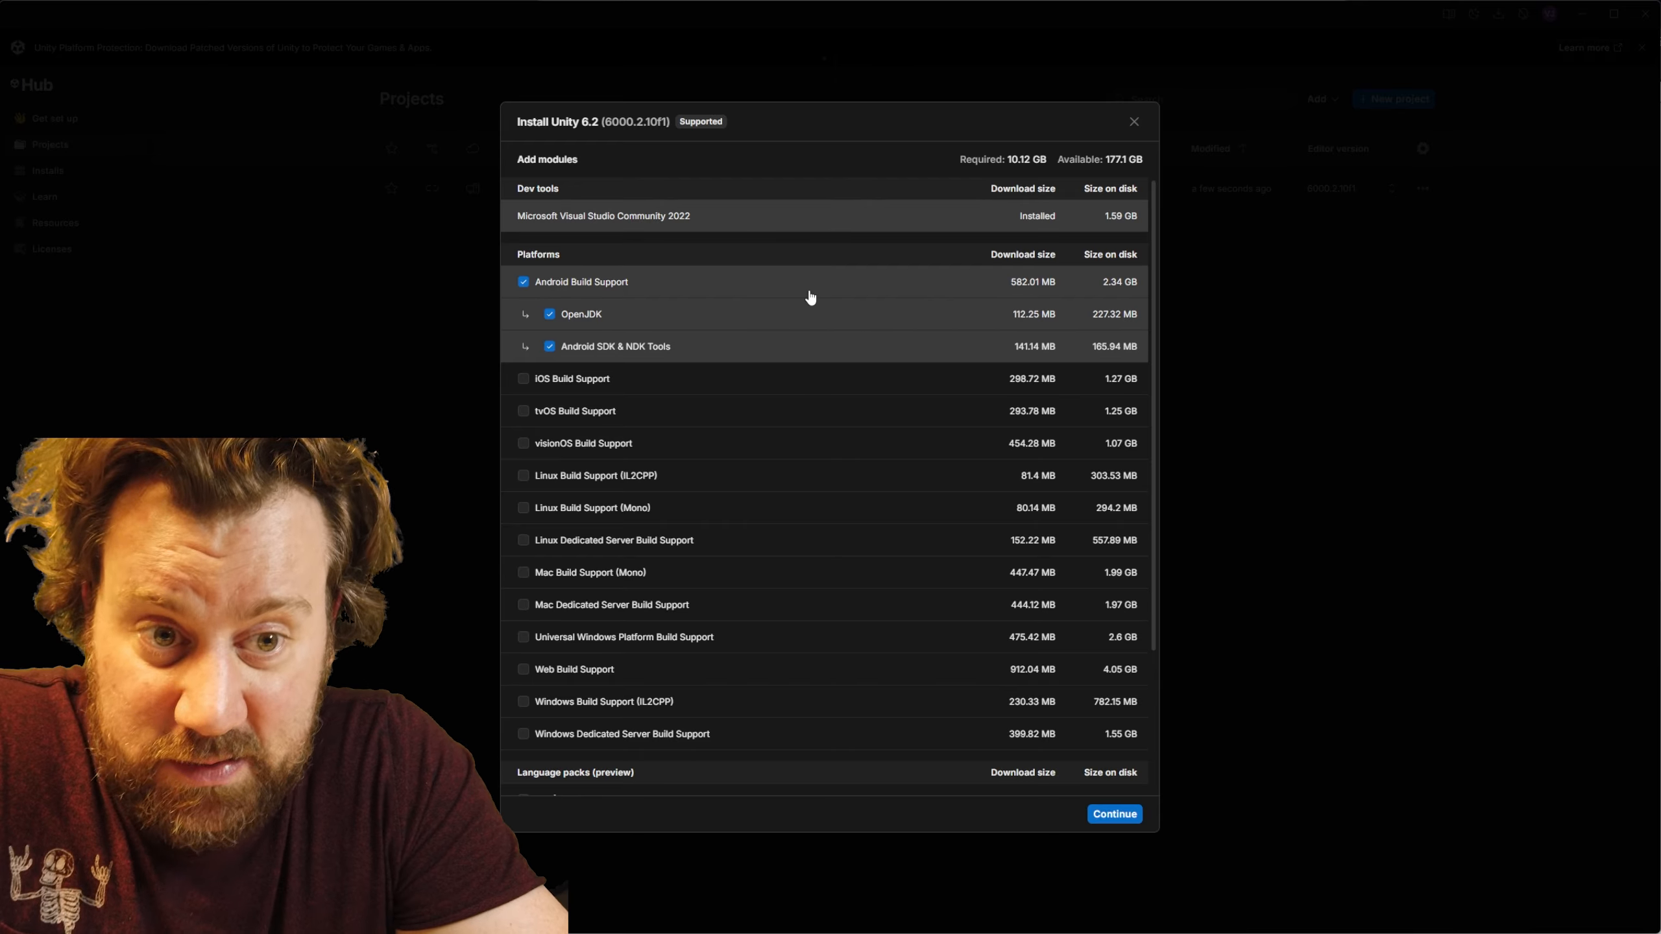
left_click(1114, 814)
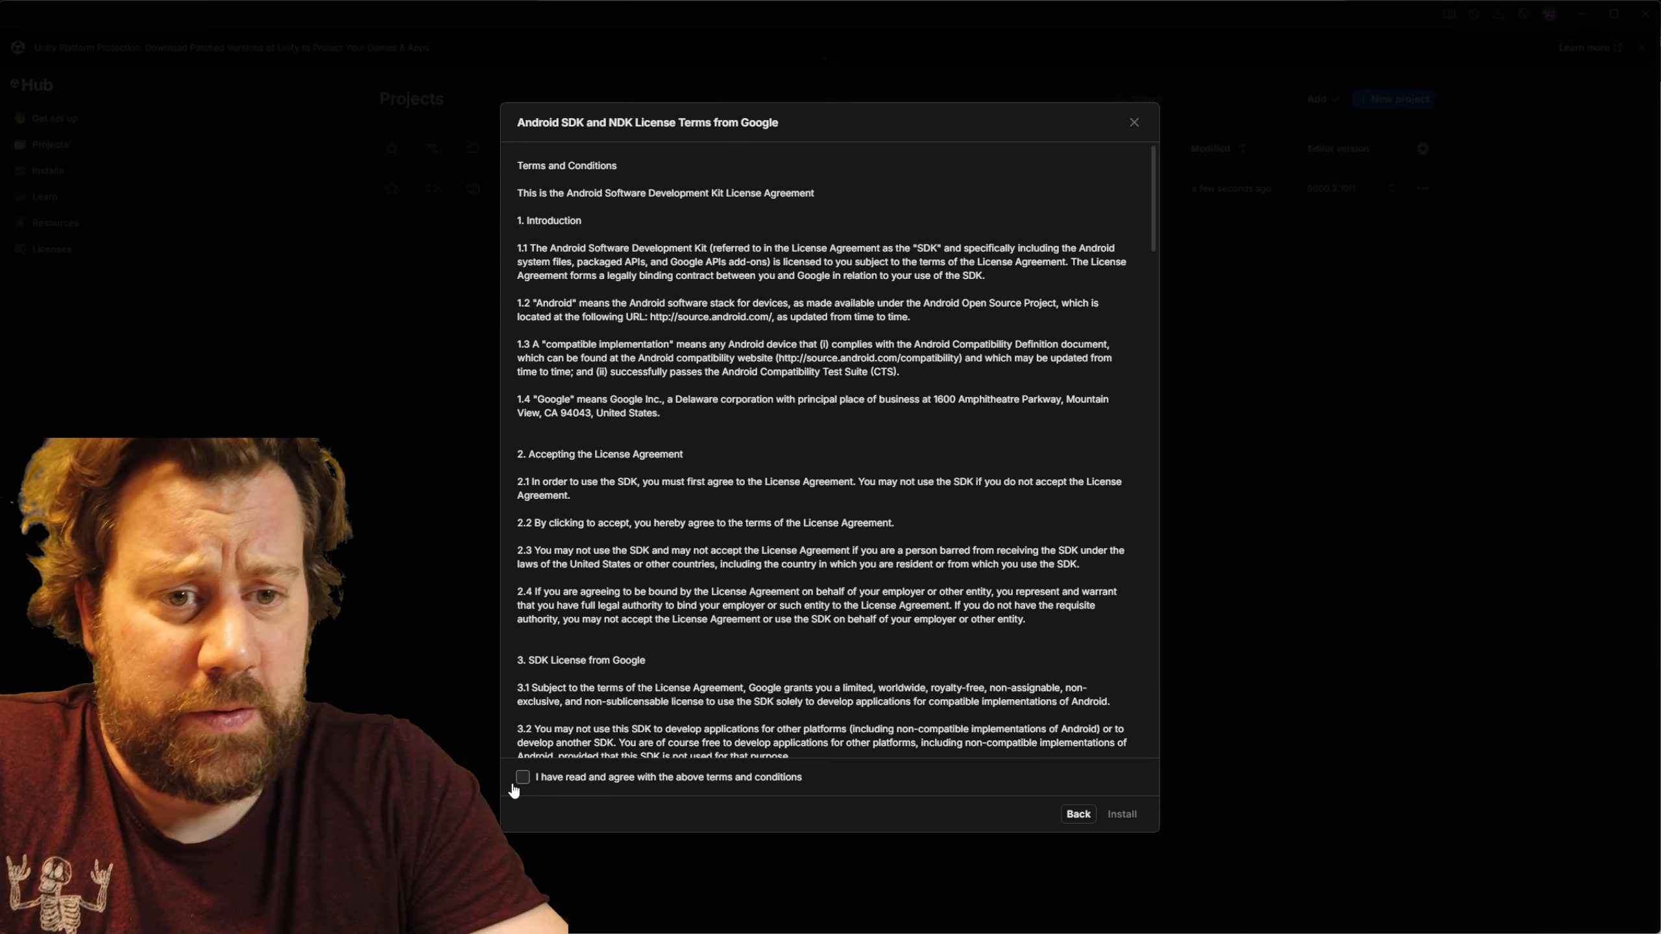
scroll(1026, 537, "down", 20)
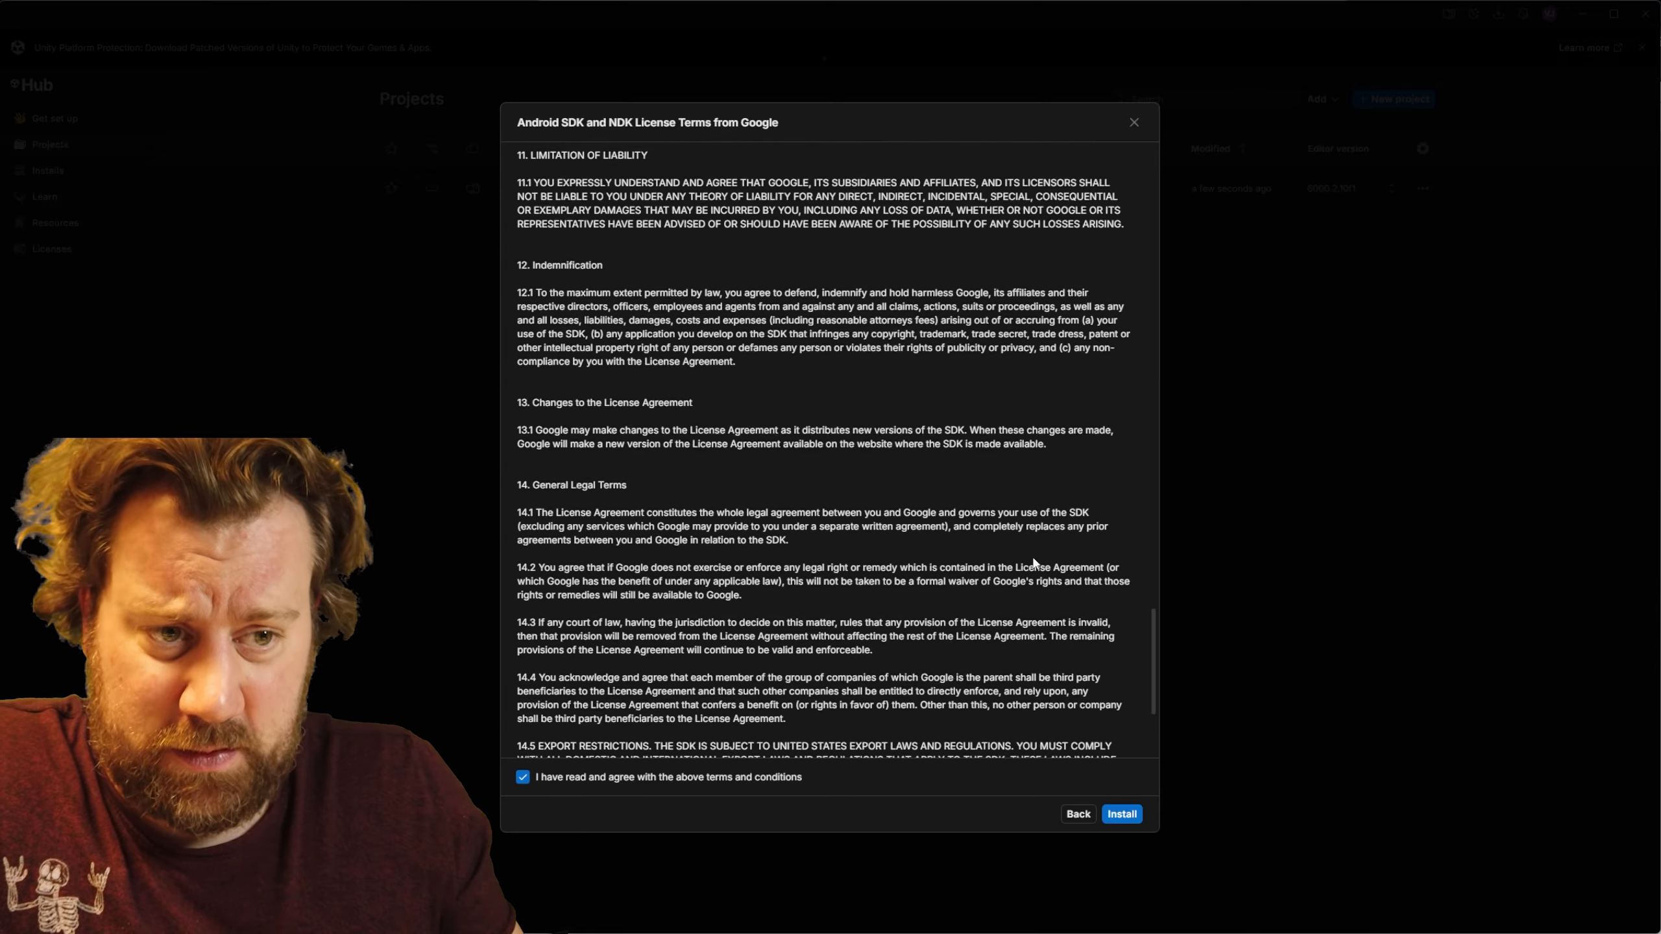
left_click(1109, 814)
left_click(1498, 15)
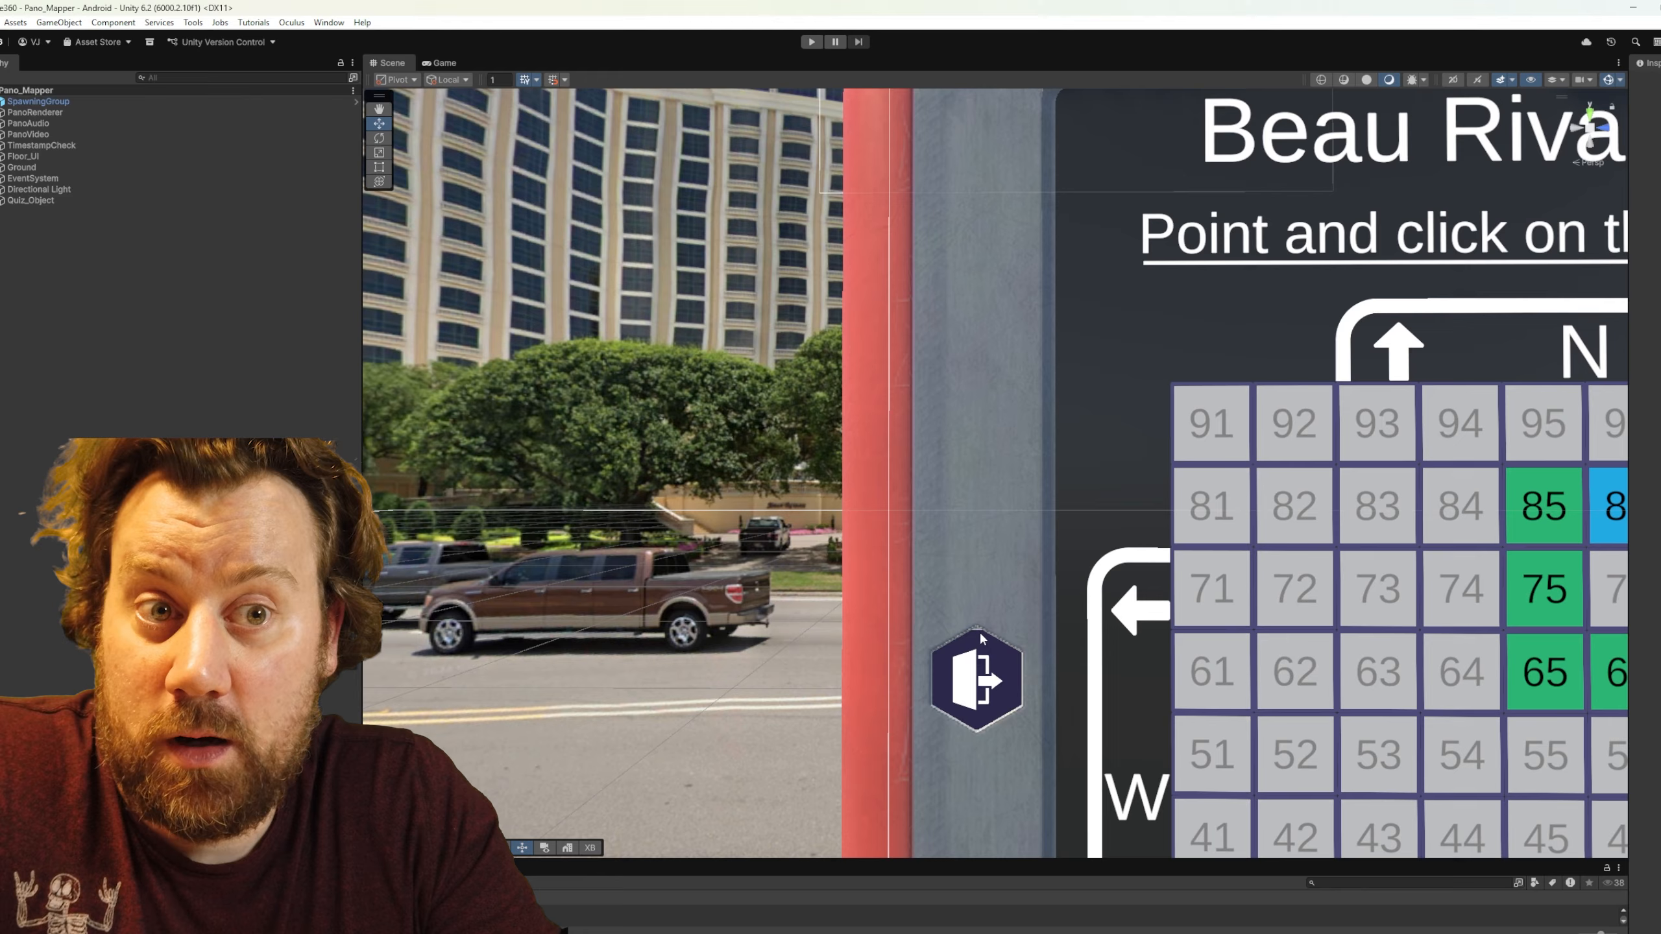
Step: Open the build profiles of the Template360 project in the Unity Editor and select the Meta Quest platform
scroll(981, 639, "down", 5)
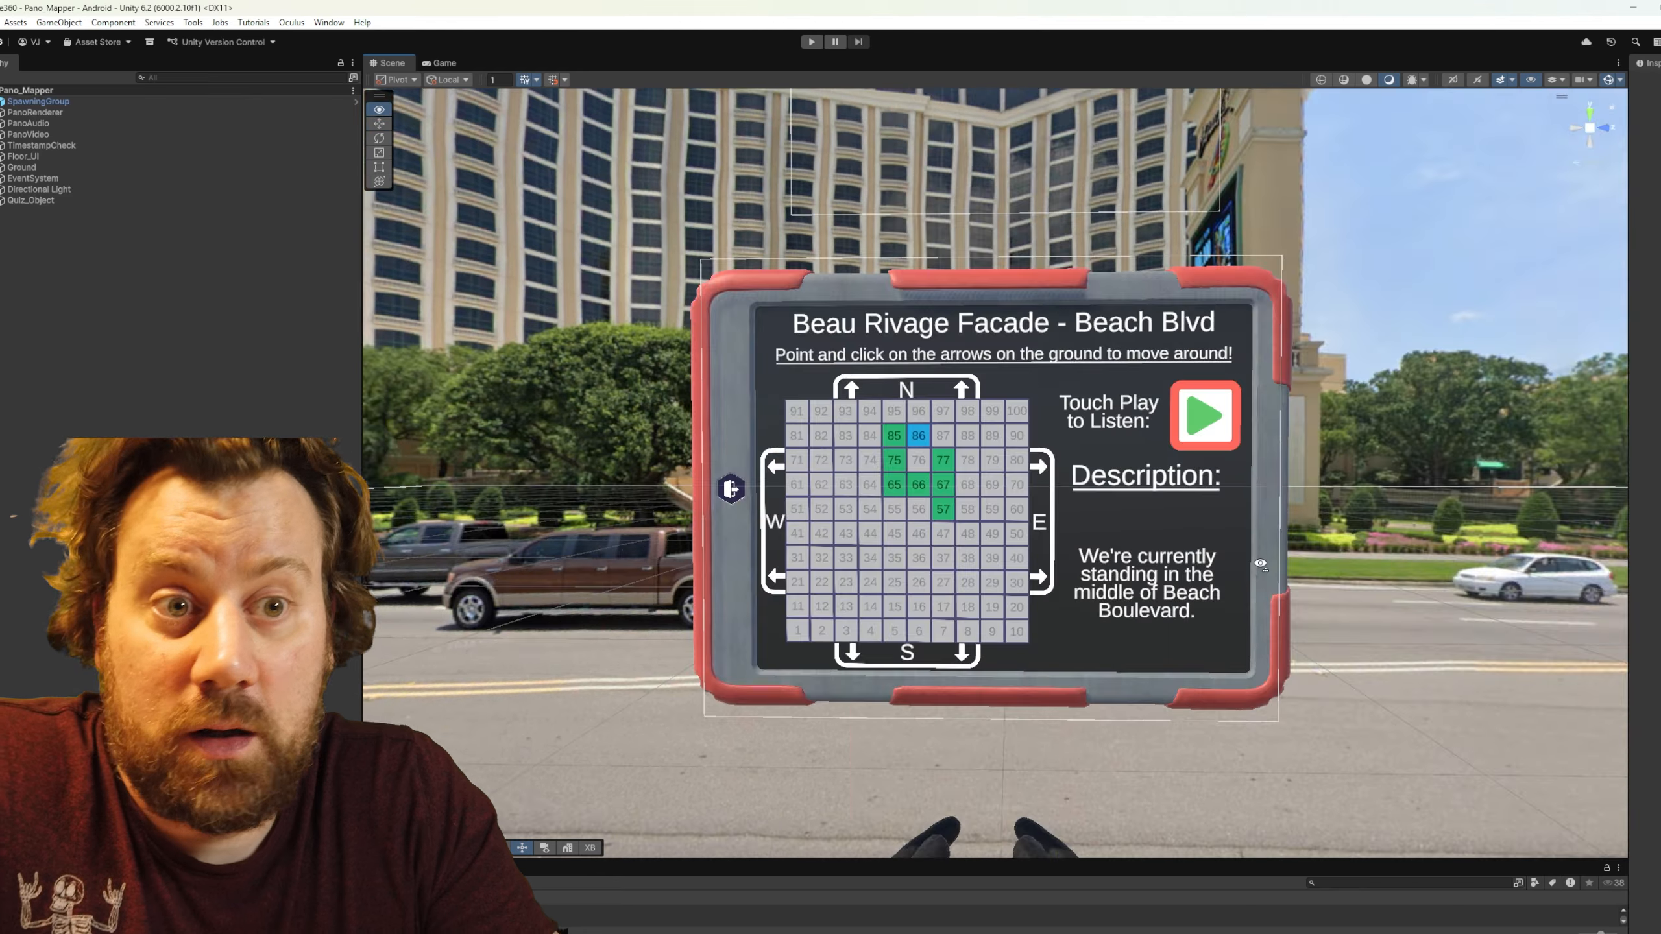
right_click_drag(981, 639, 1577, 556)
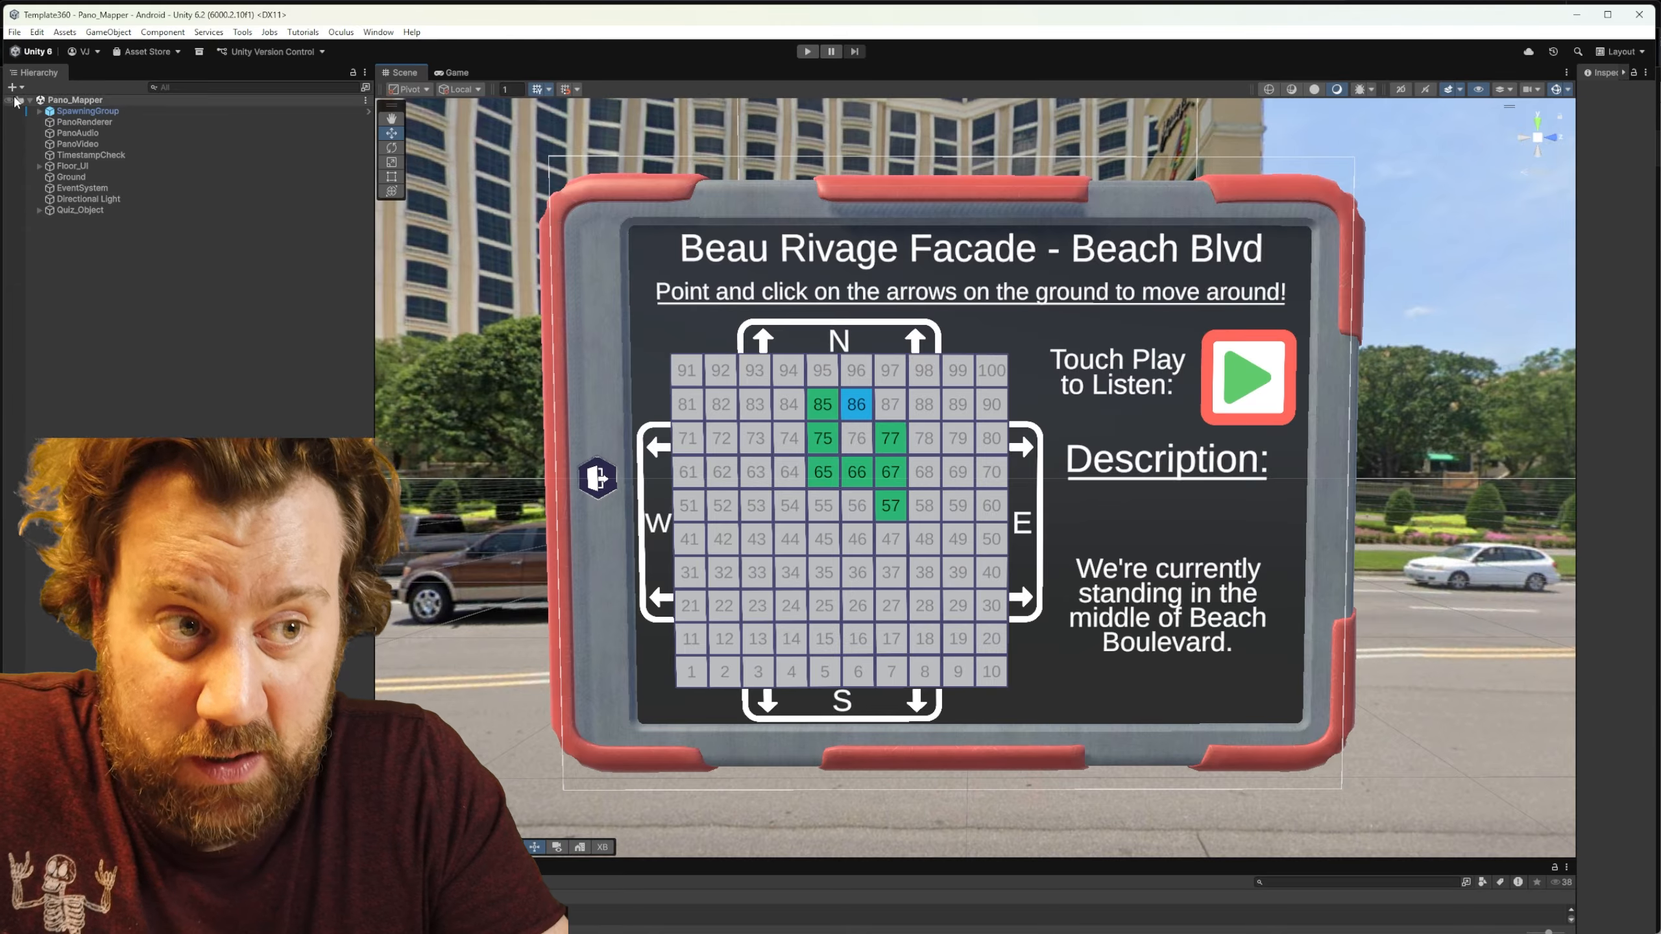
left_click(15, 32)
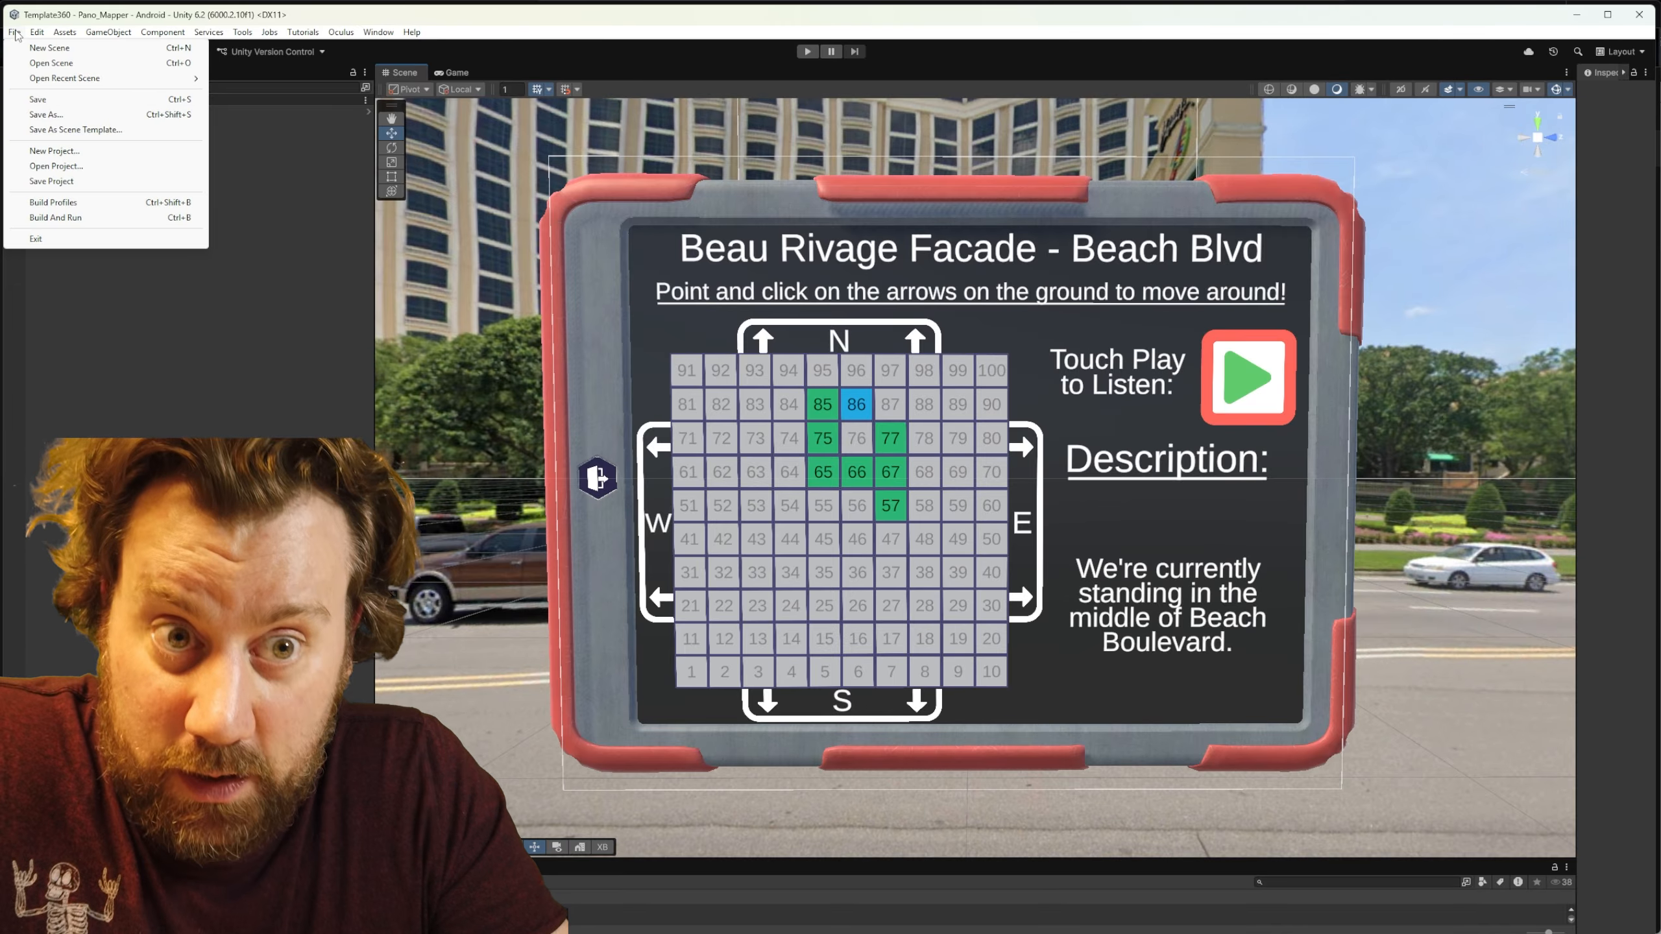
left_click(53, 203)
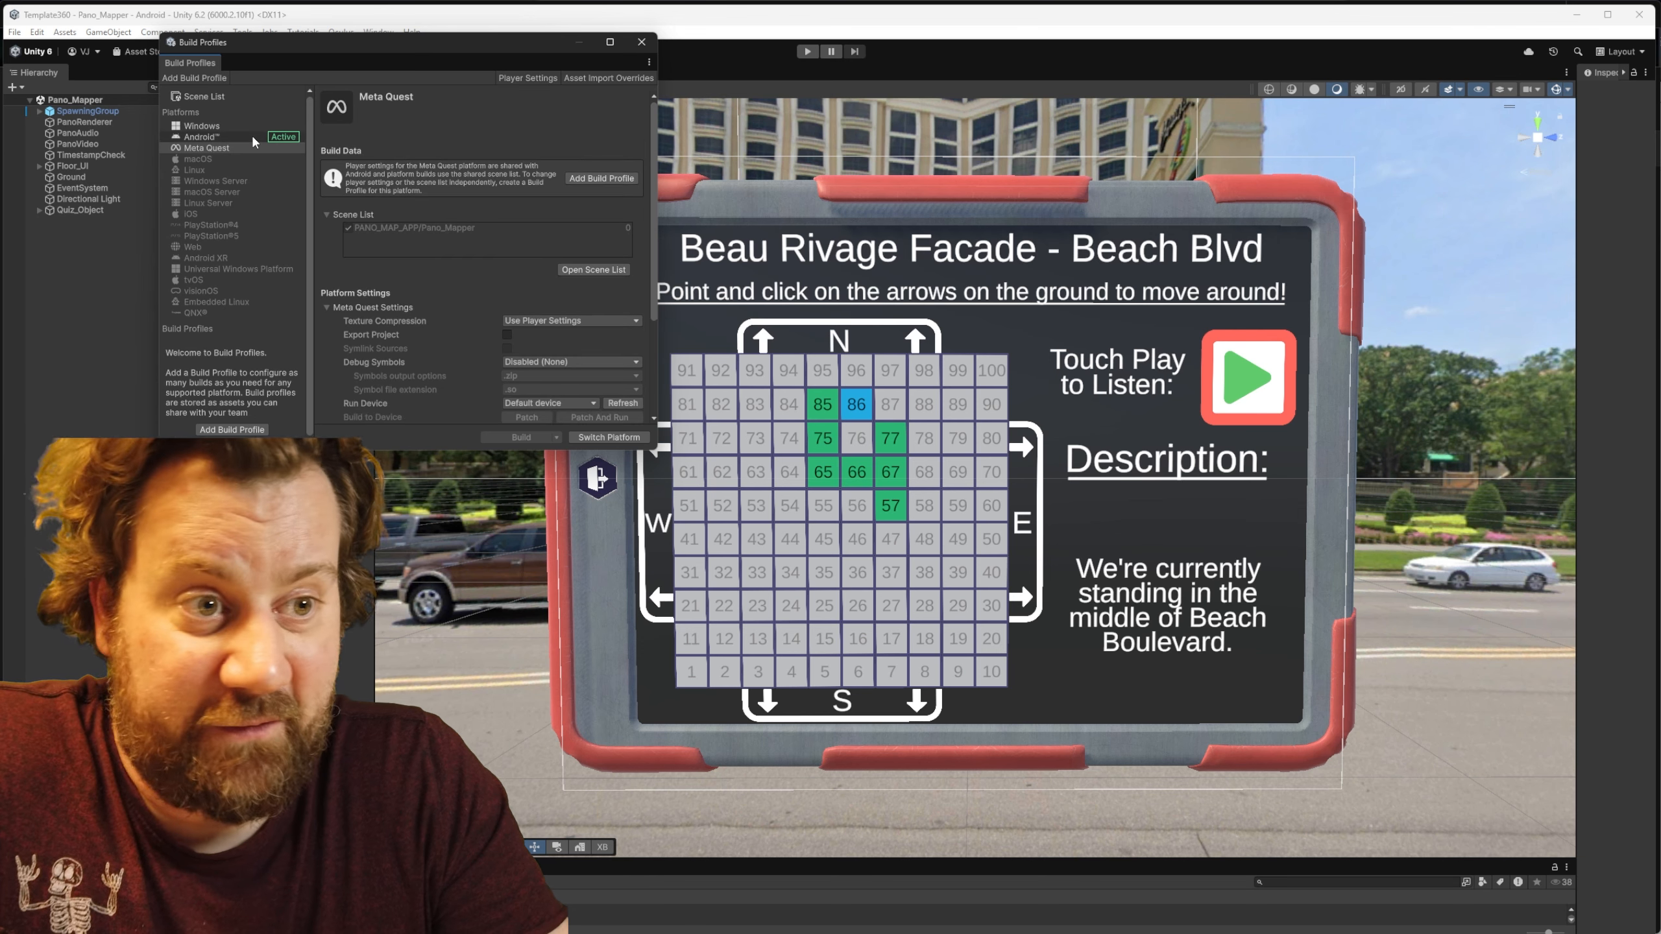
left_click(236, 150)
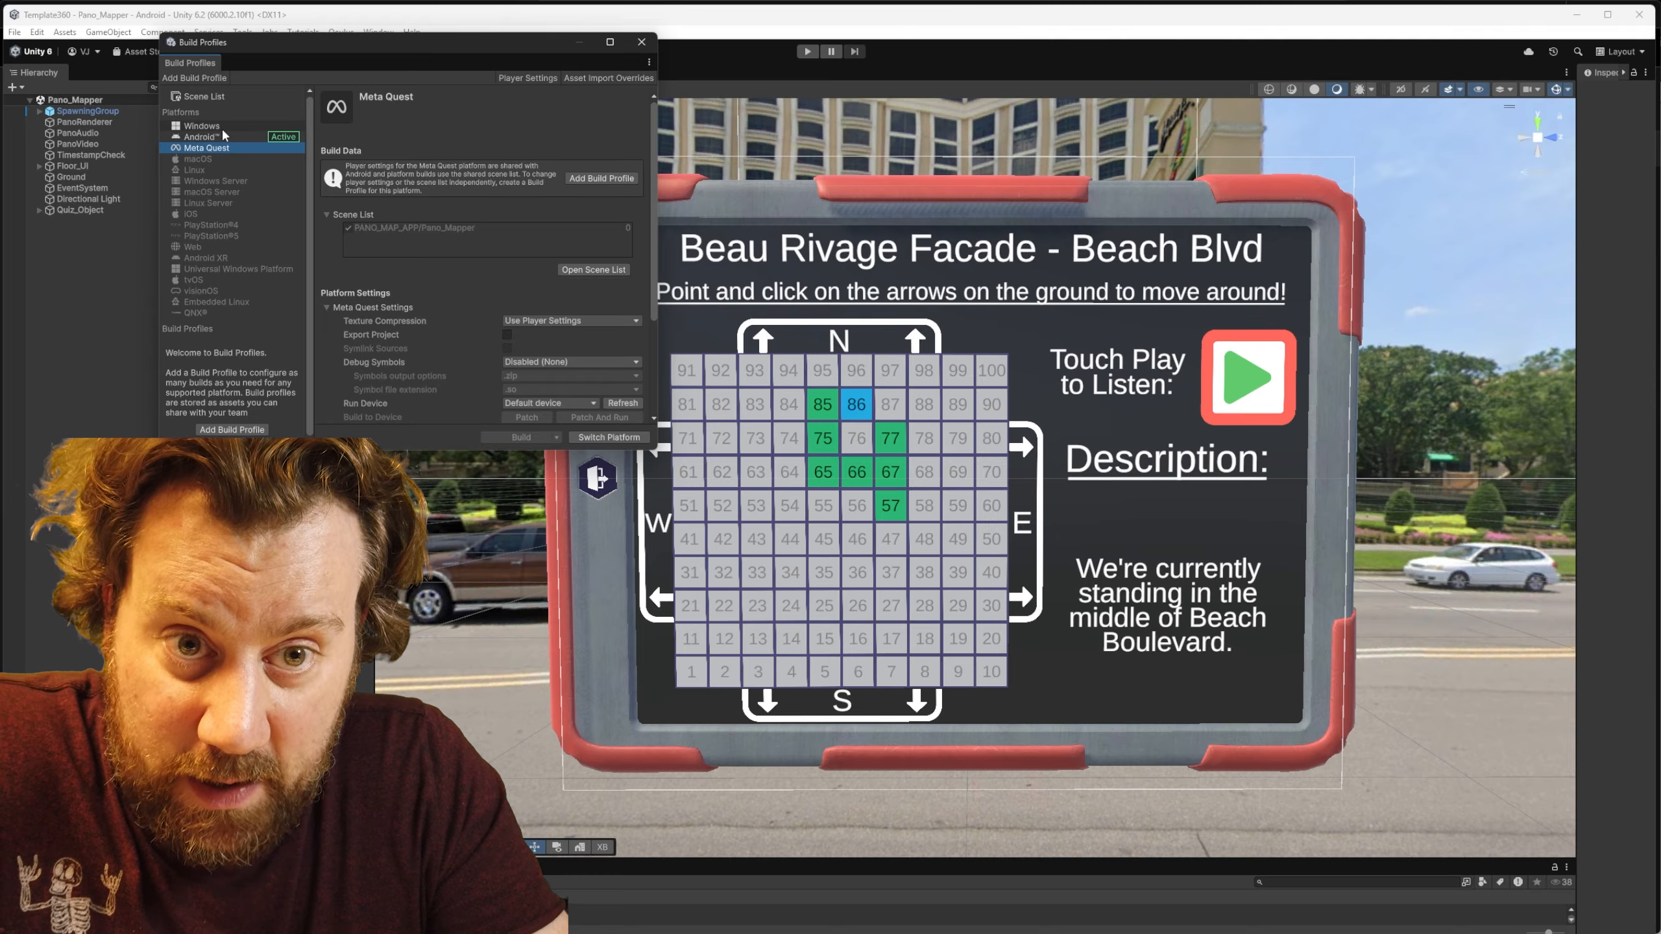
Step: Review the Windows and Meta Quest platforms and browse the Windows option for an additional build profile
left_click(220, 127)
left_click(223, 146)
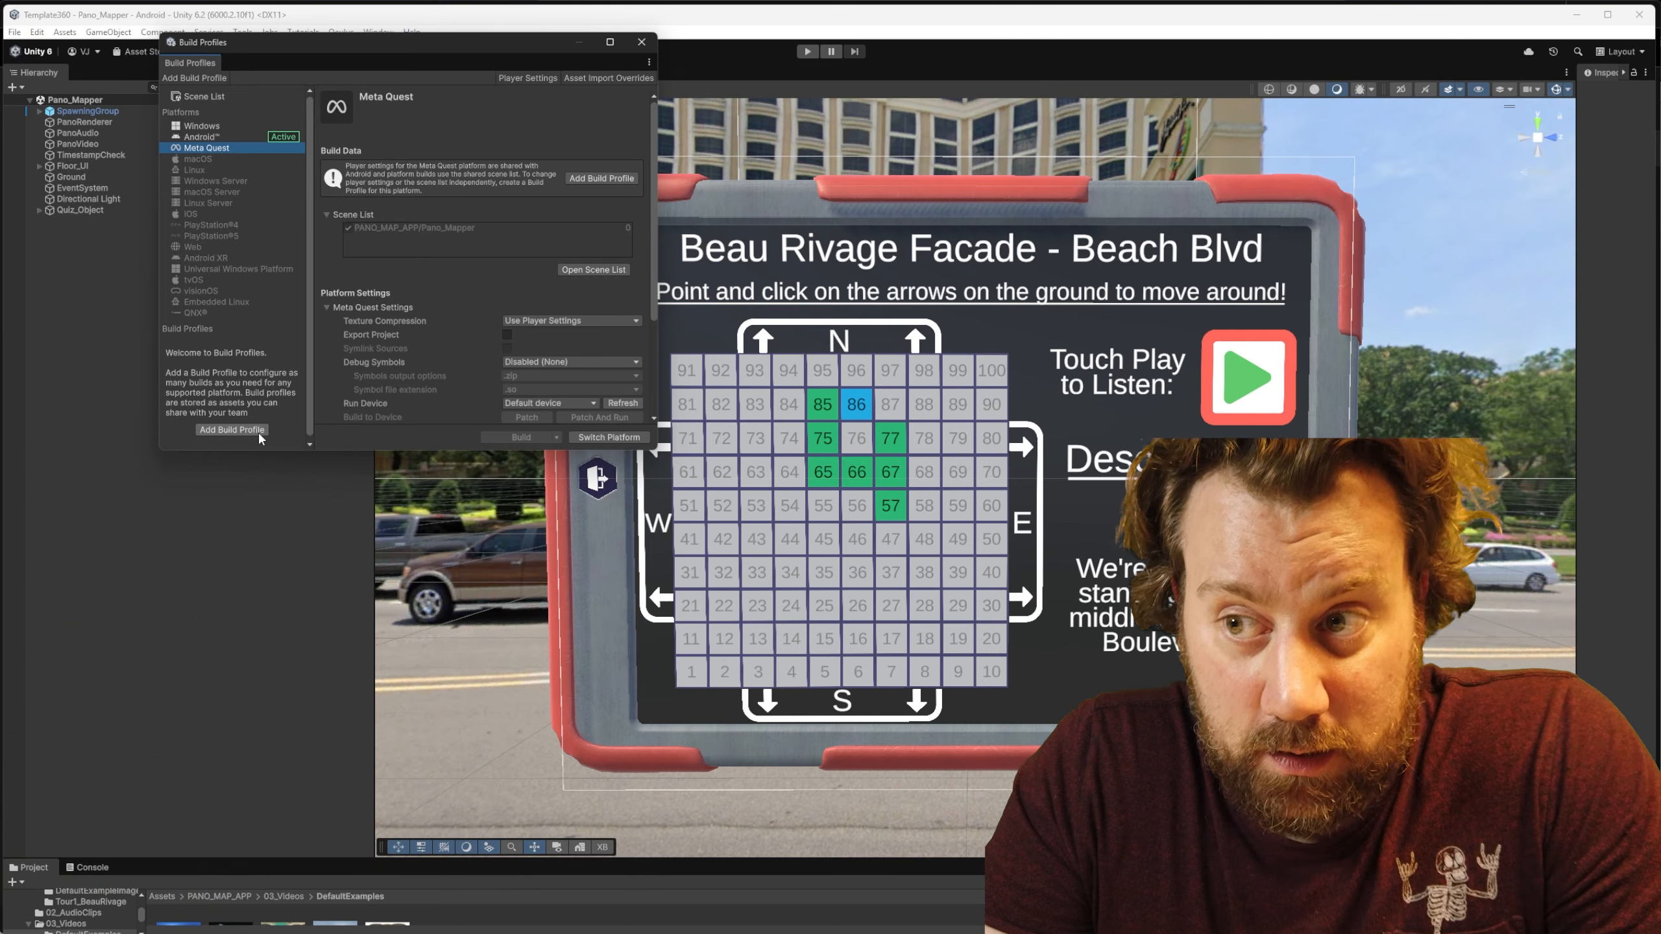
left_click(232, 430)
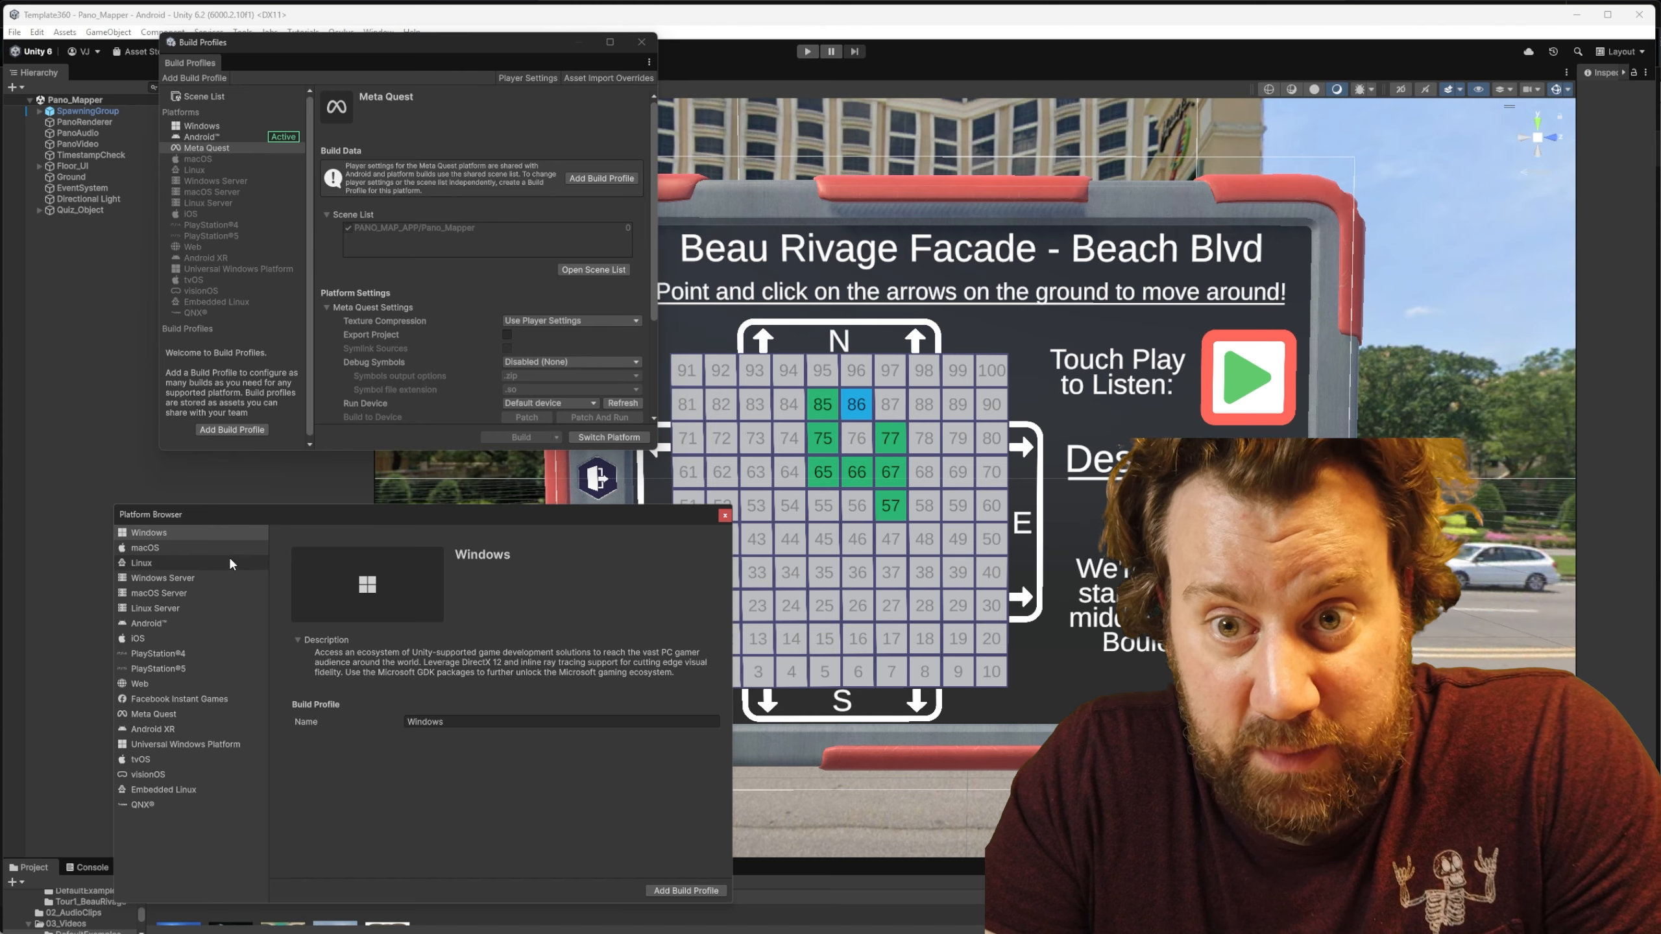
left_click(225, 532)
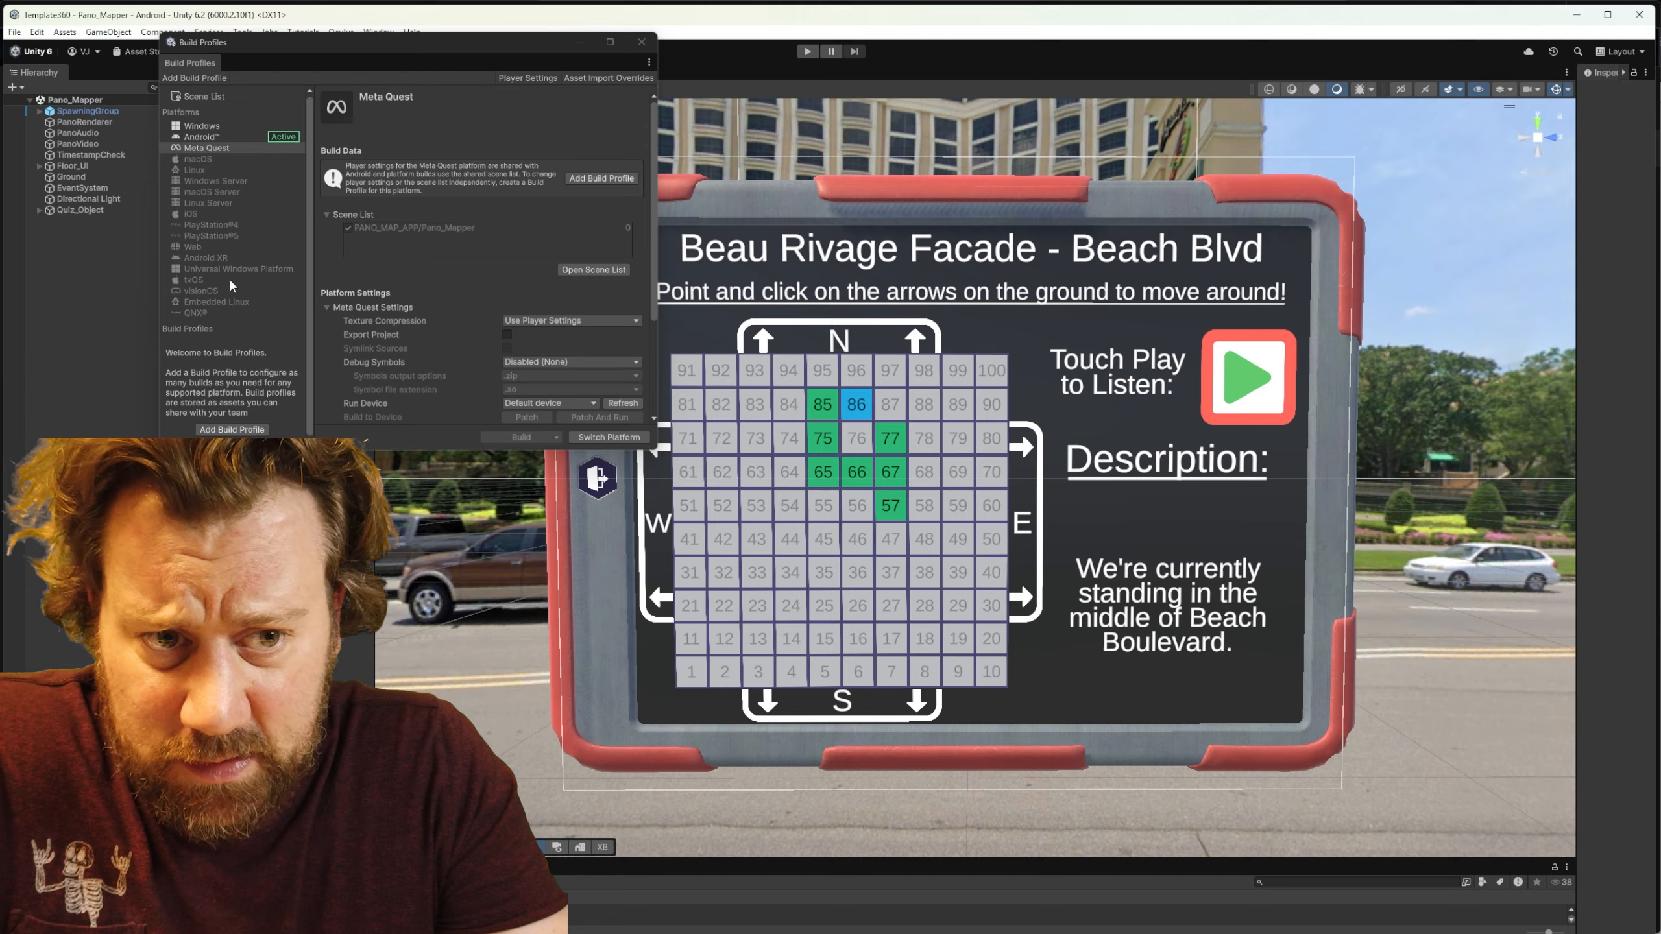
Step: Switch the active build platform to Meta Quest and build the app into the D:\Unity\Builds folder
left_click(236, 146)
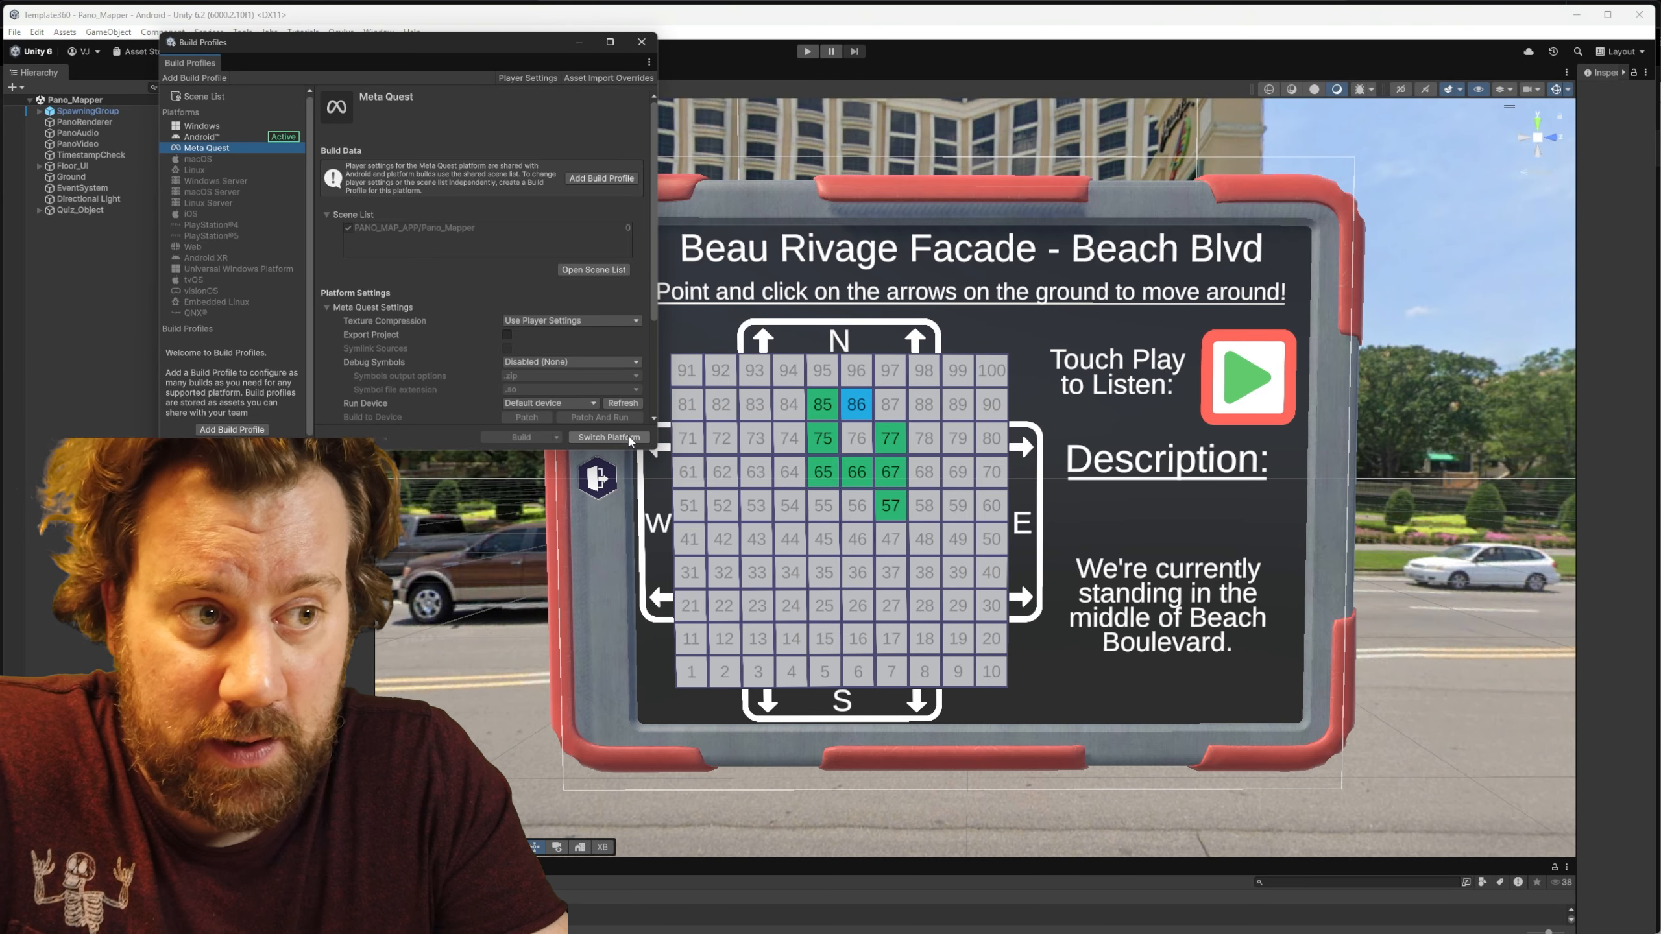
left_click(608, 437)
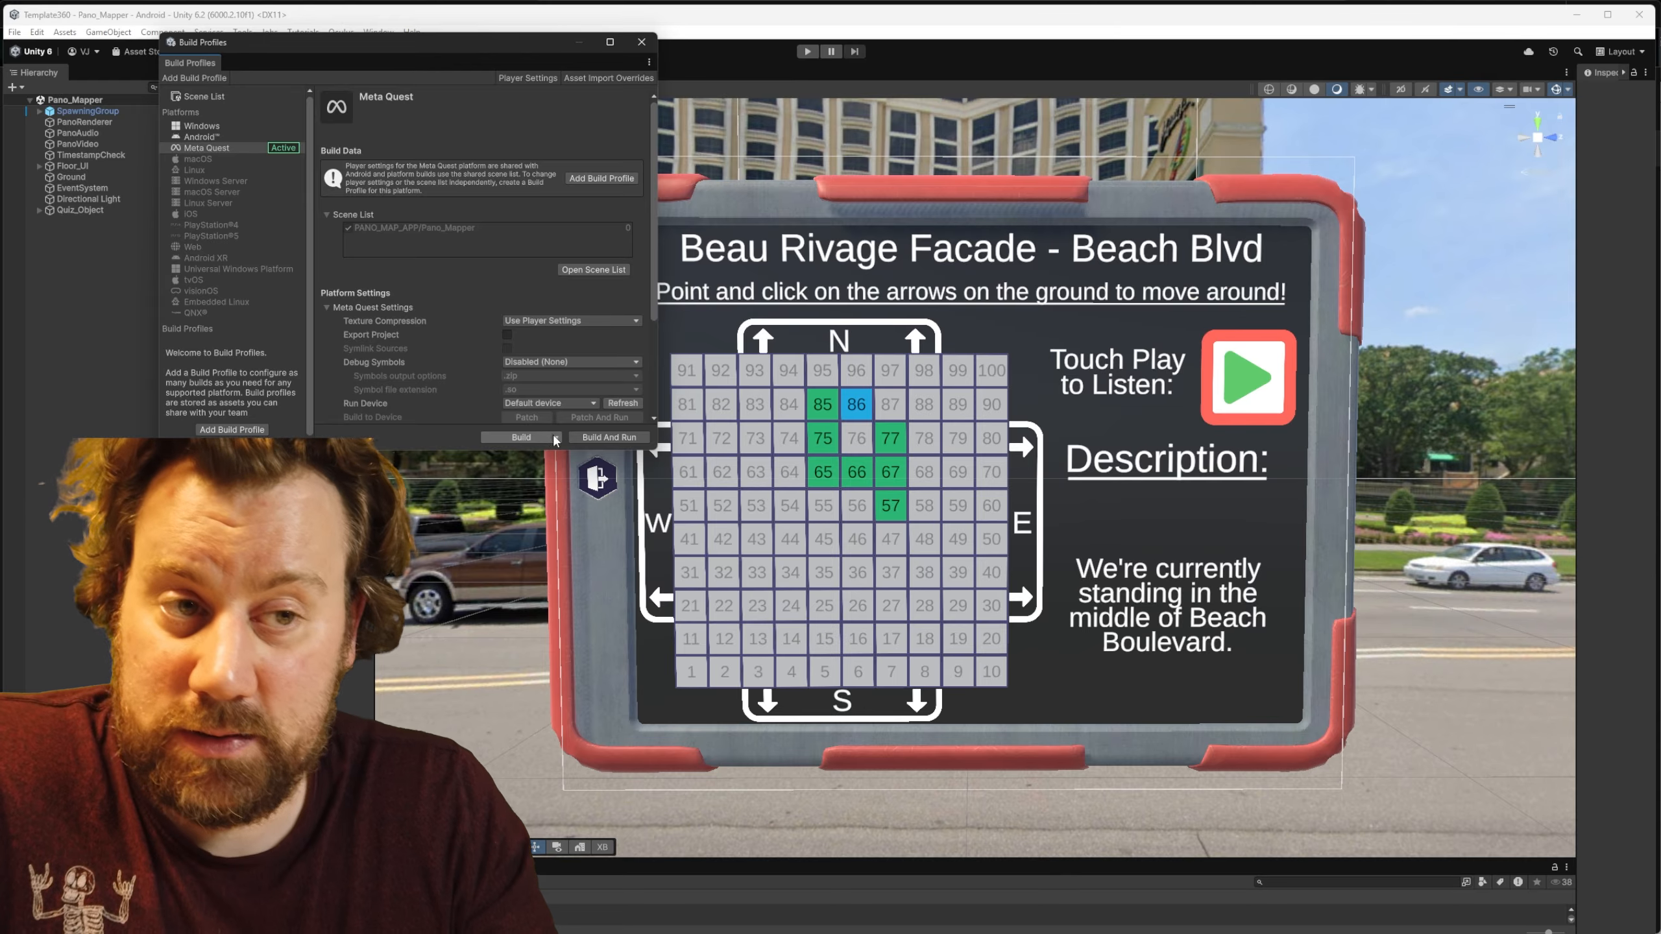
scroll(497, 340, "down", 4)
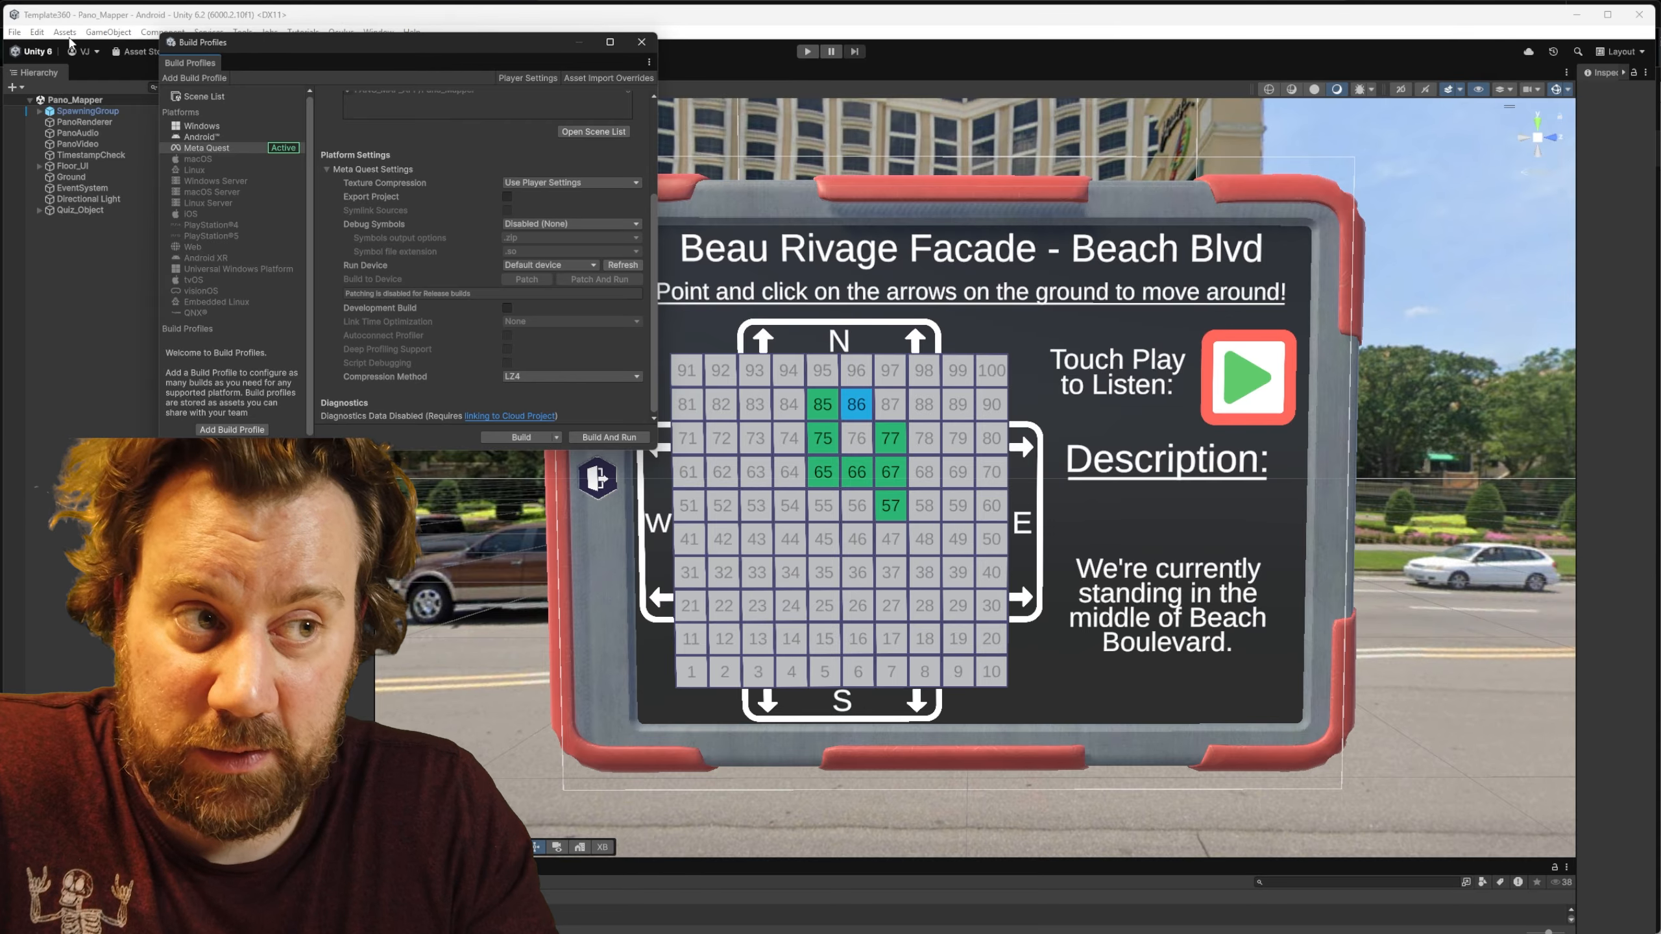
left_click(513, 438)
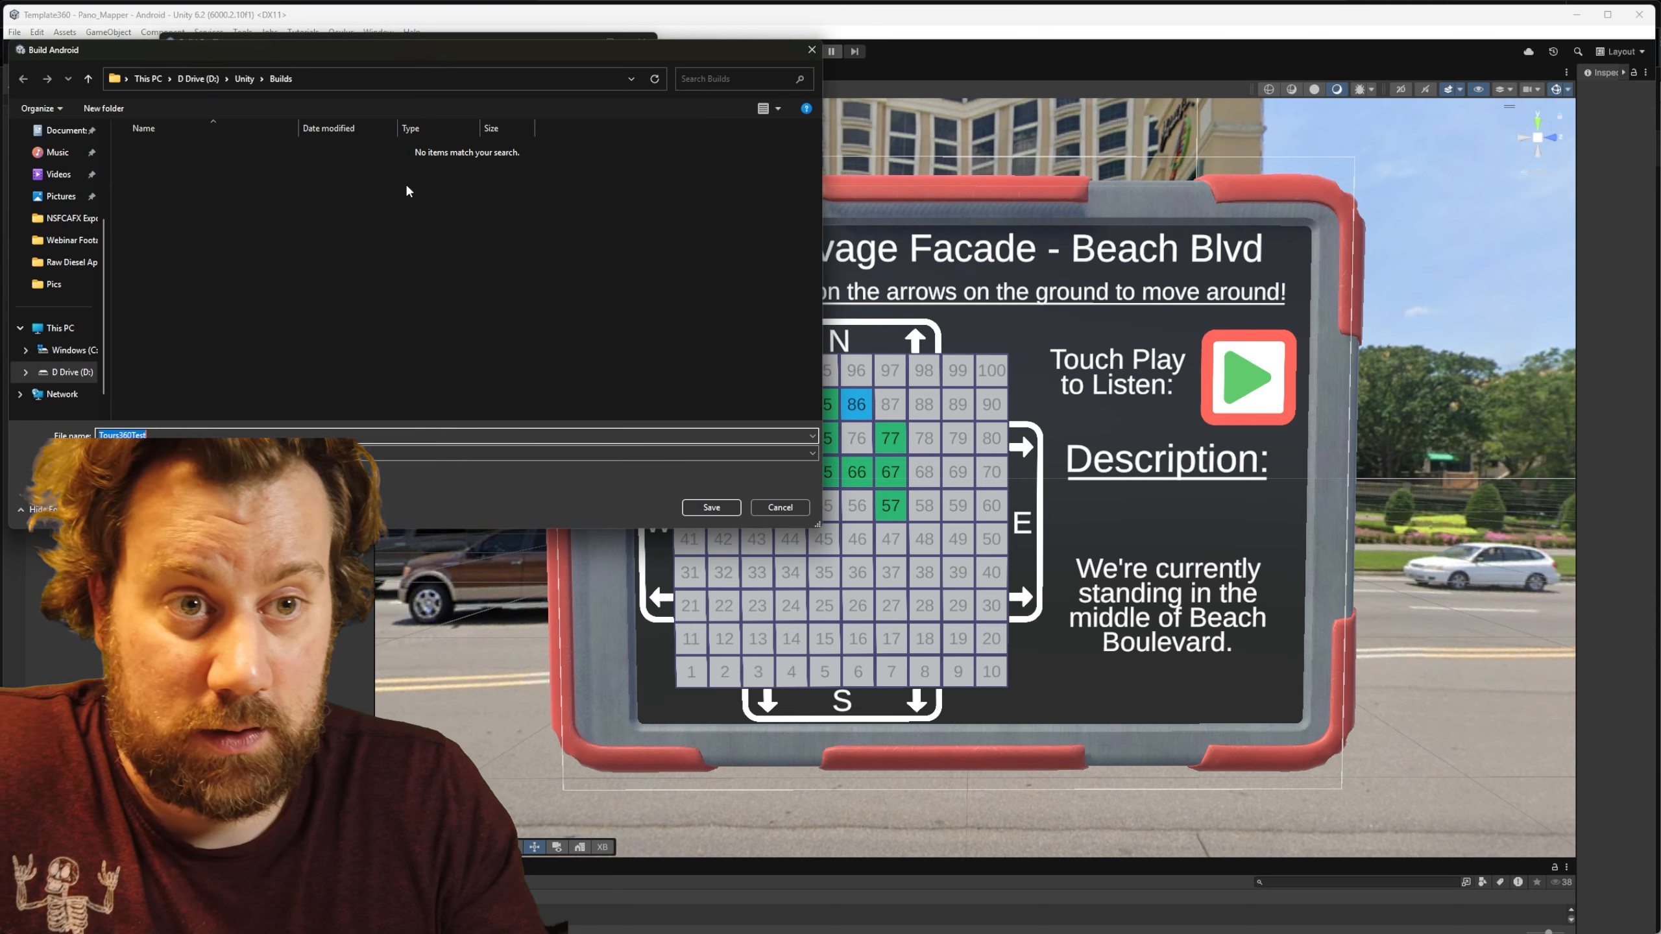
left_click(712, 508)
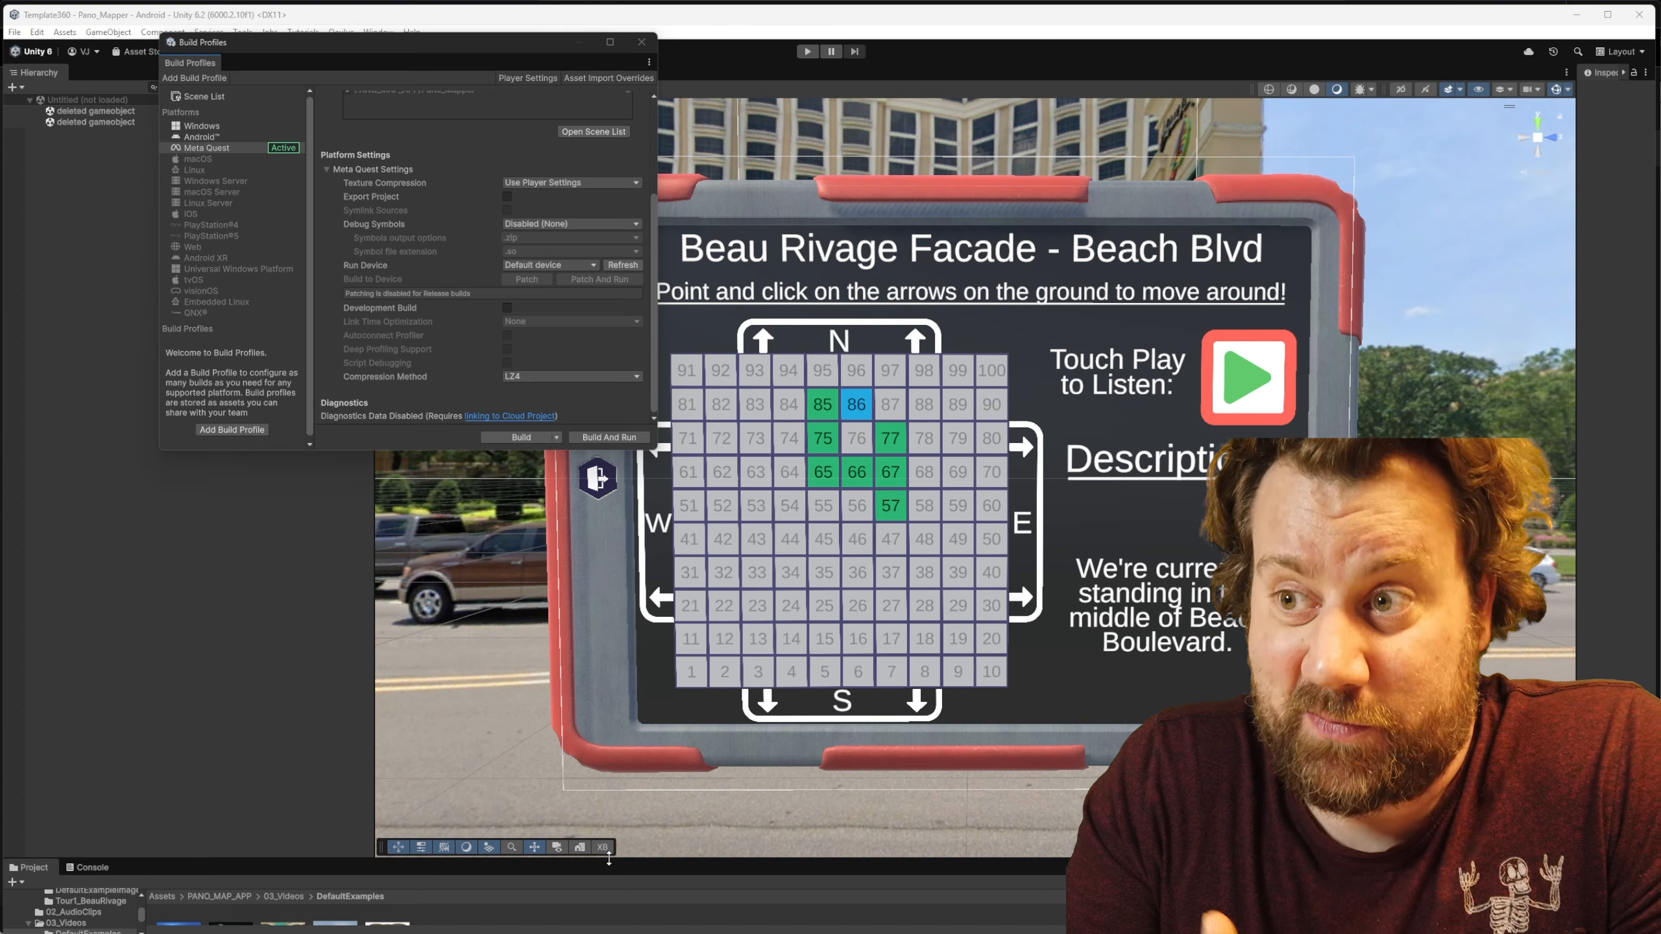
Step: Enlarge the lower editor area and check the build result in the console log
left_click_drag(608, 859, 630, 667)
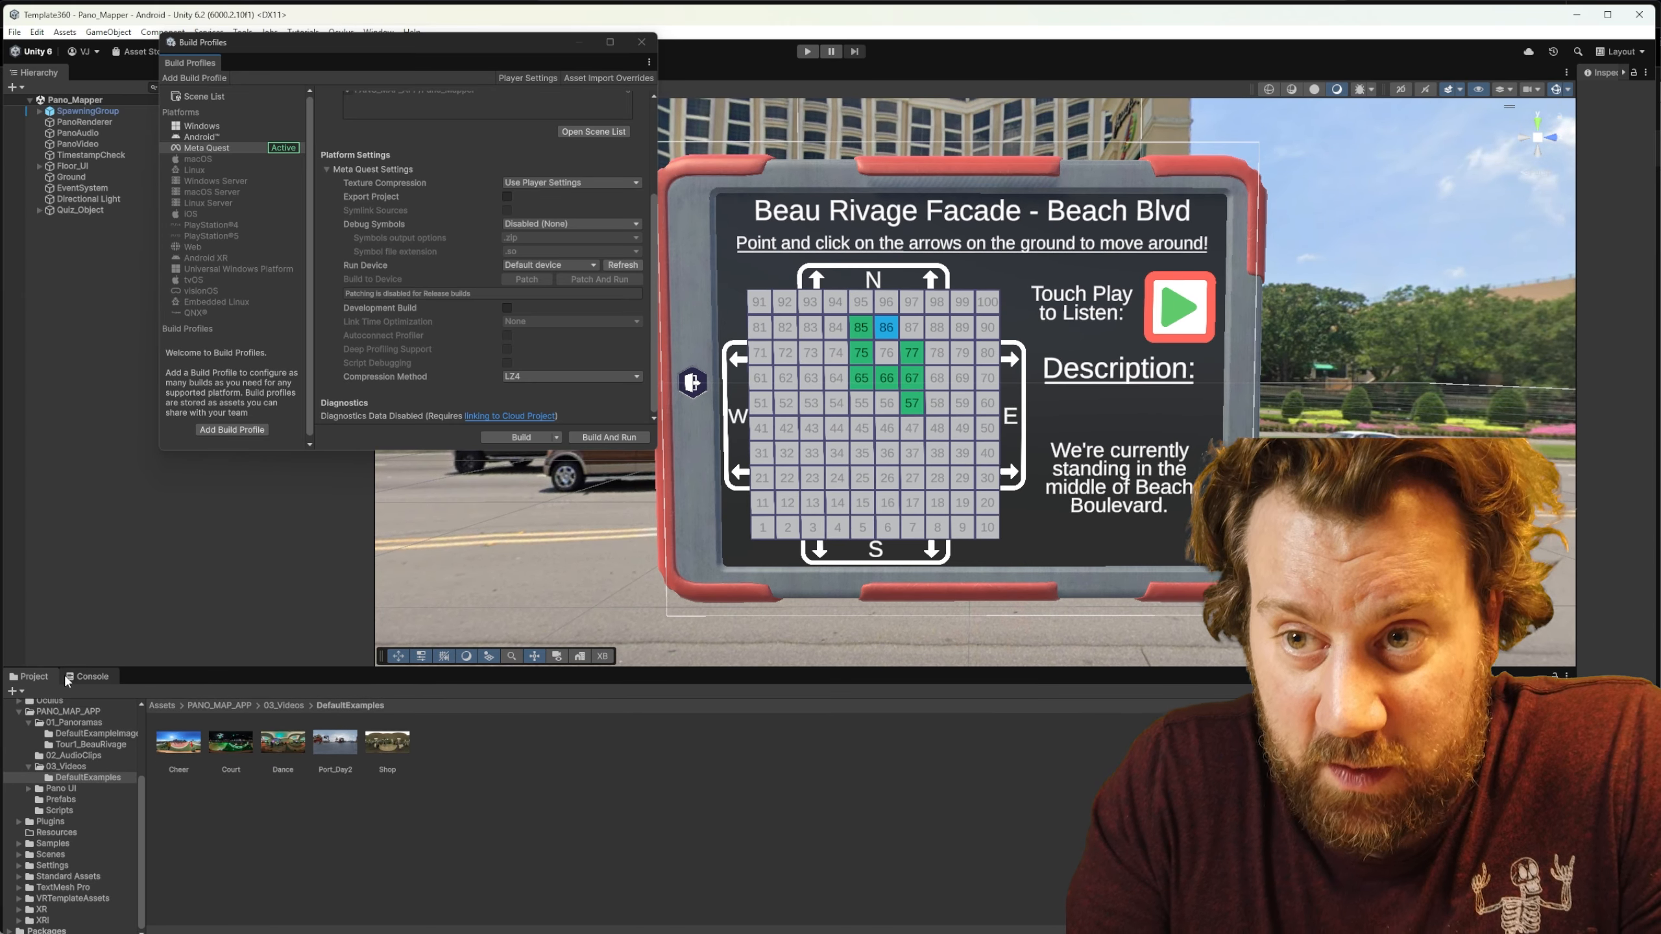
left_click(82, 678)
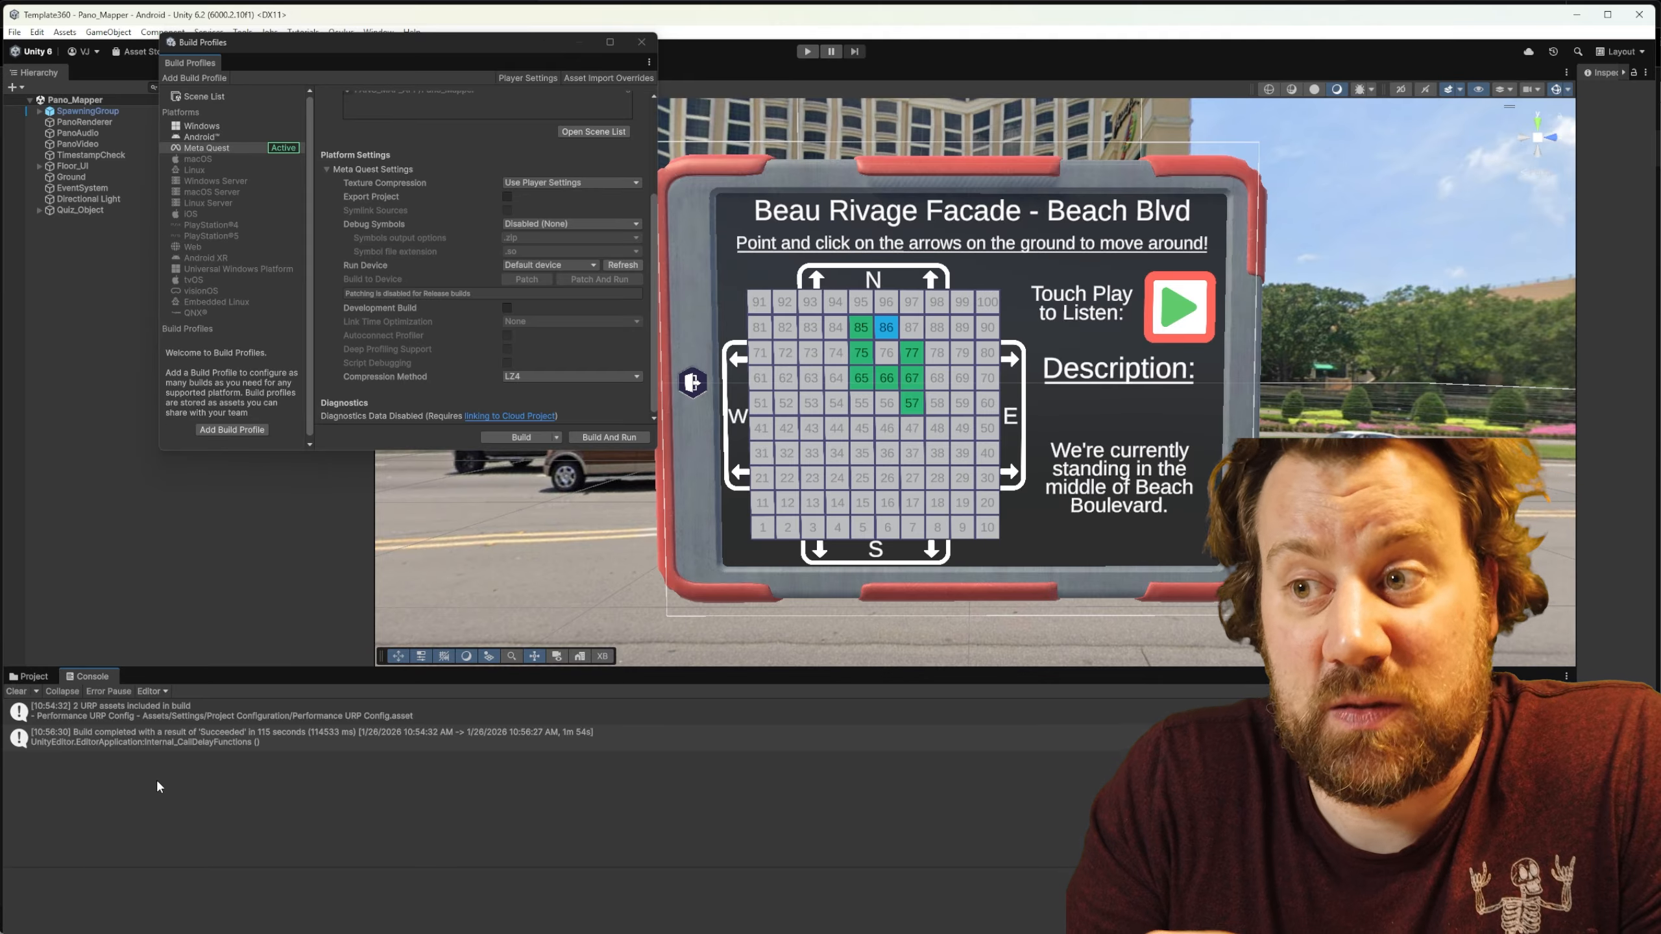
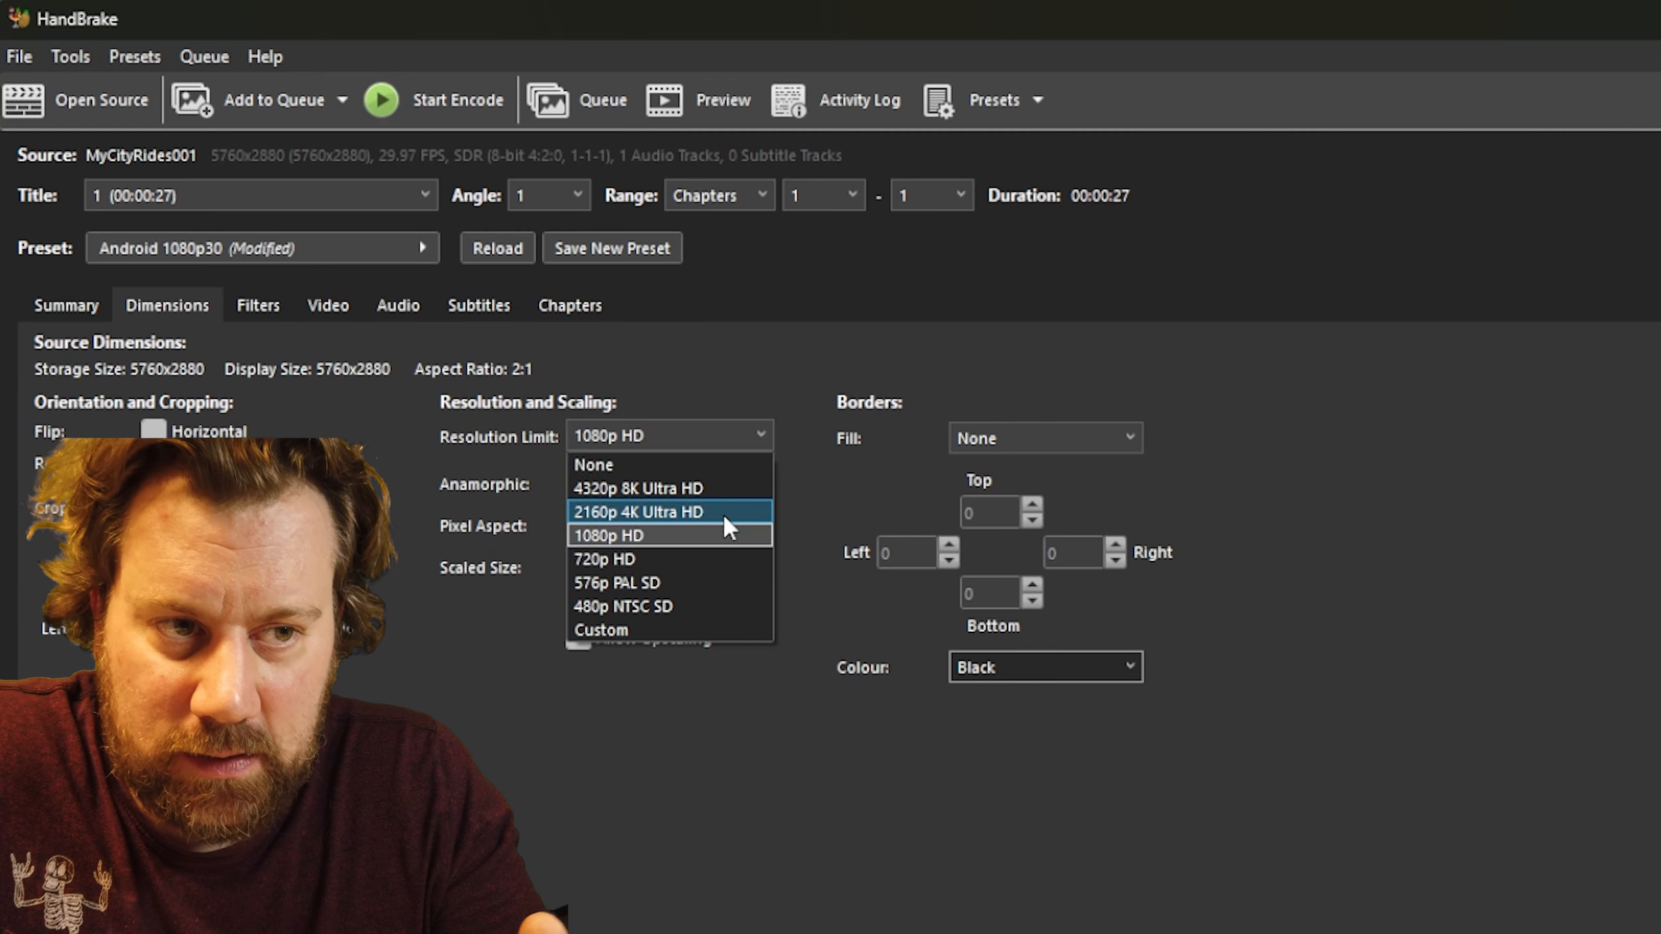
Step: Set the output to 2160p 4K Ultra HD with constant framerate, the Placebo encoder preset and constant quality RF 15
left_click(723, 515)
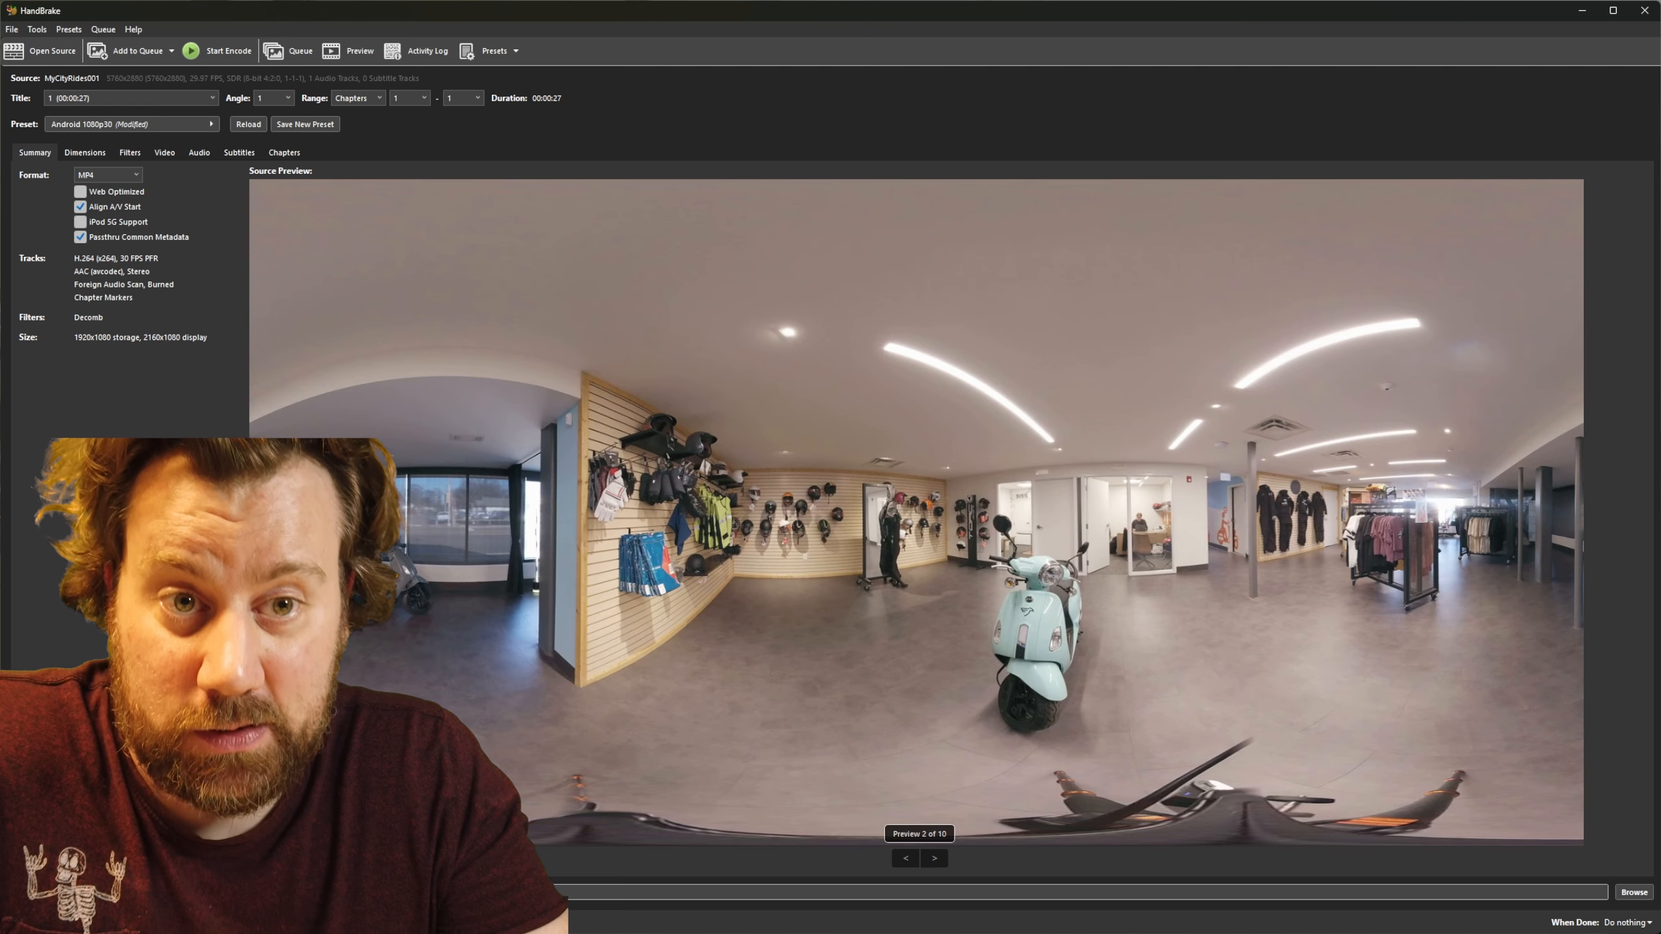
left_click(166, 154)
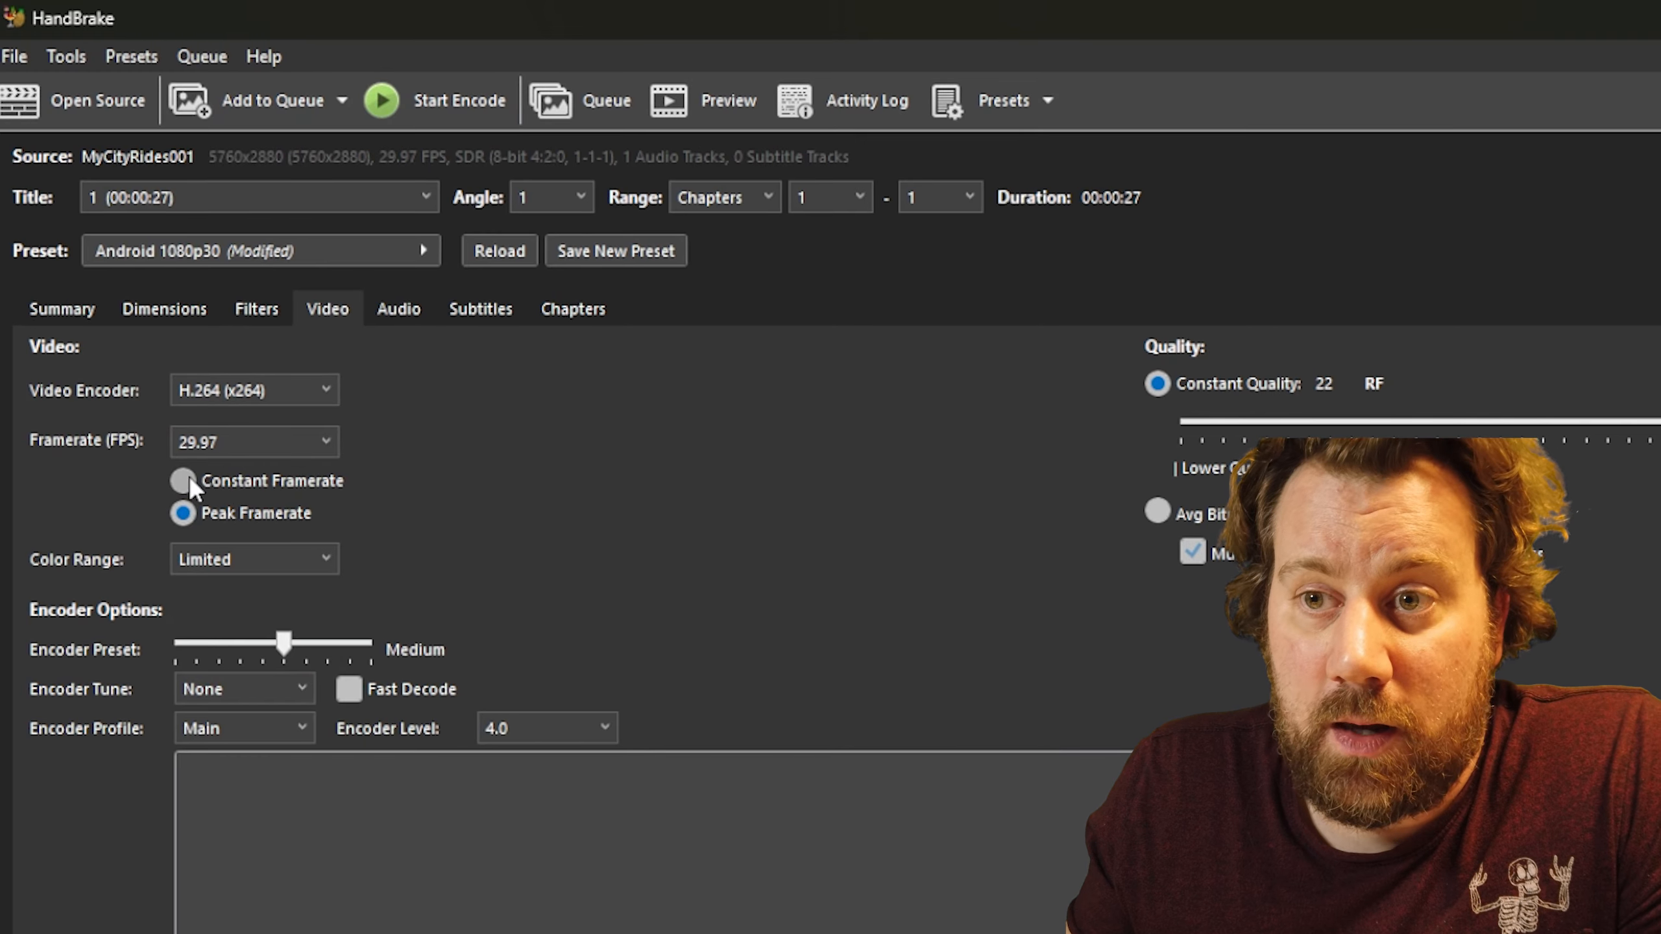
left_click(190, 476)
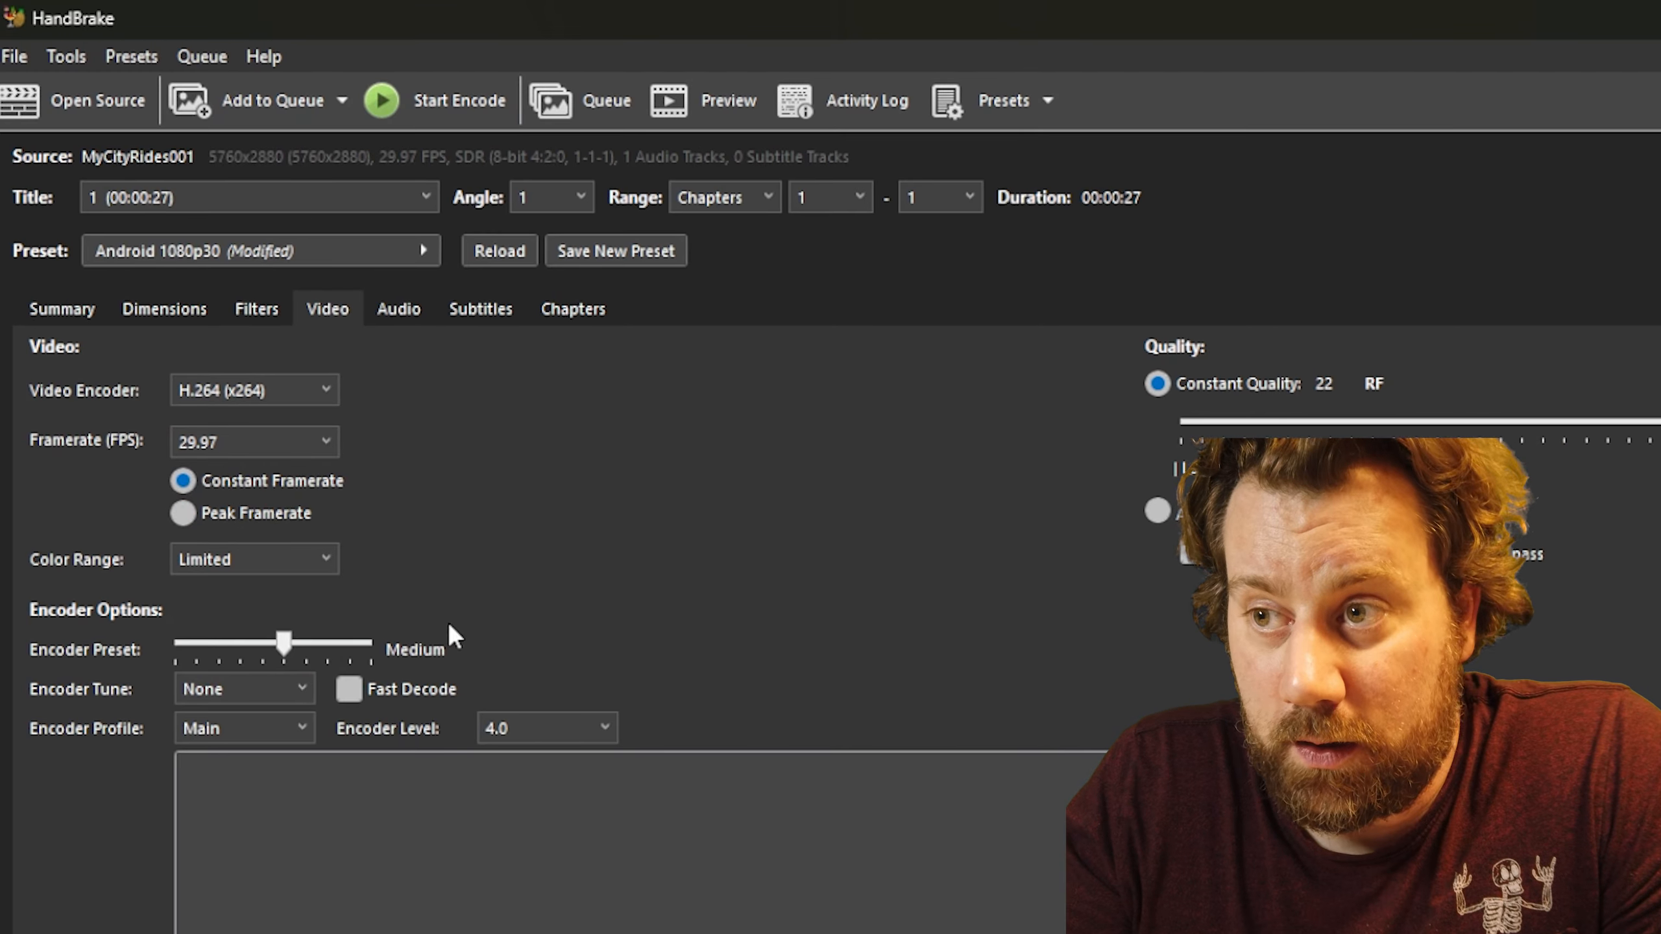
left_click_drag(288, 637, 482, 638)
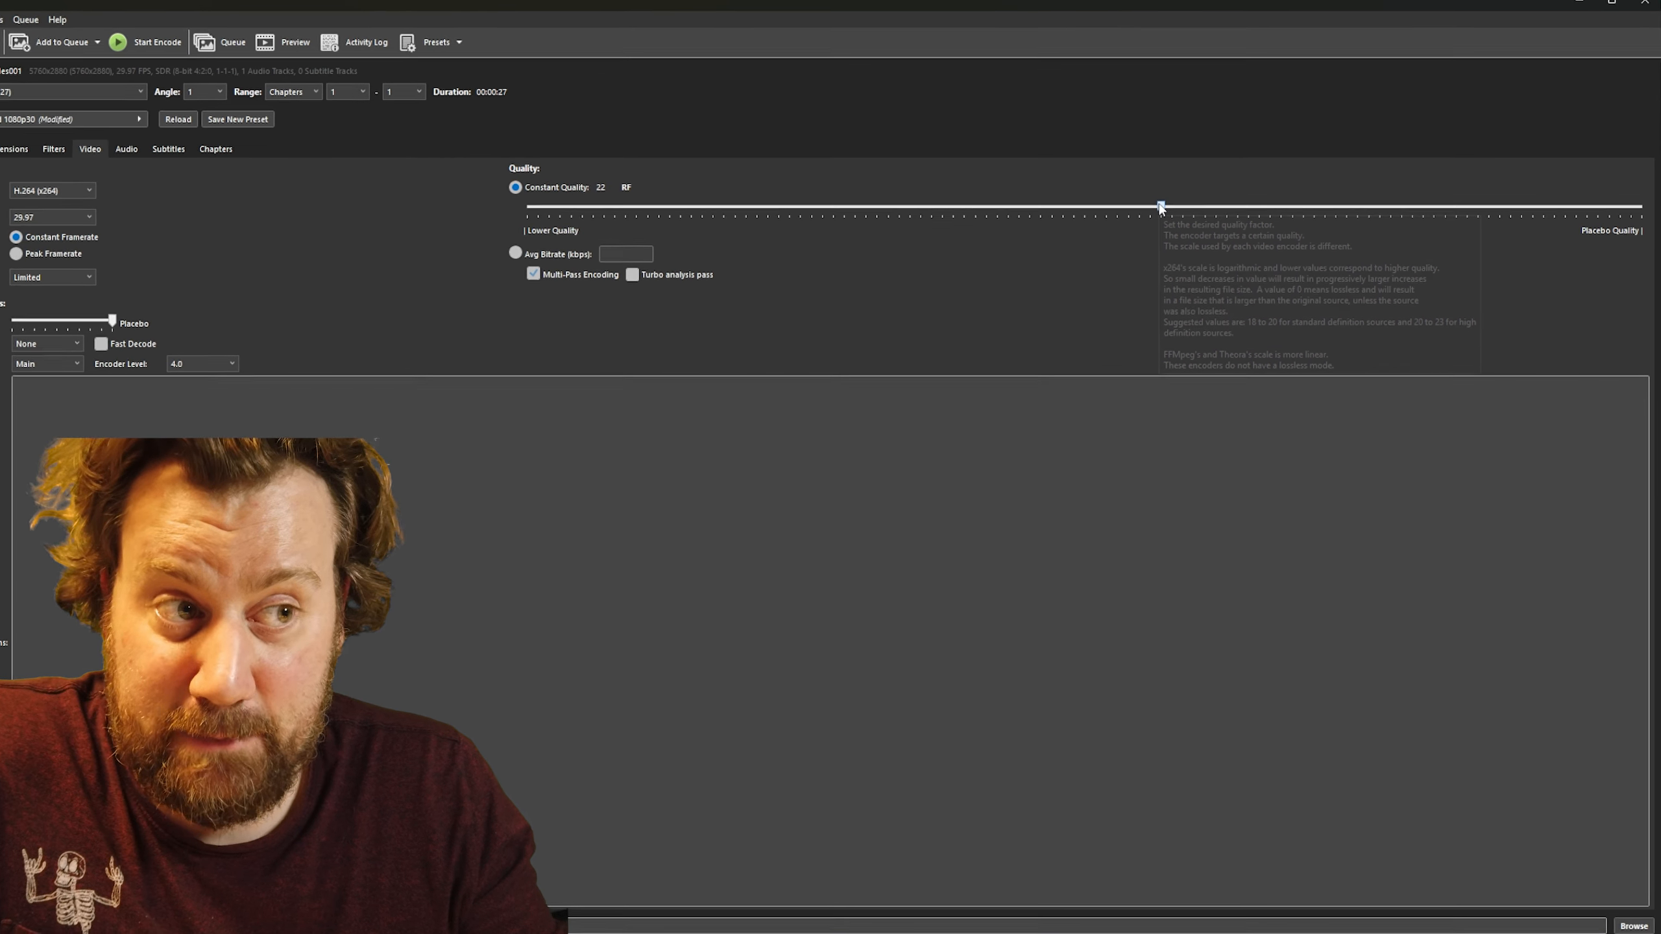
left_click_drag(1161, 207, 1240, 209)
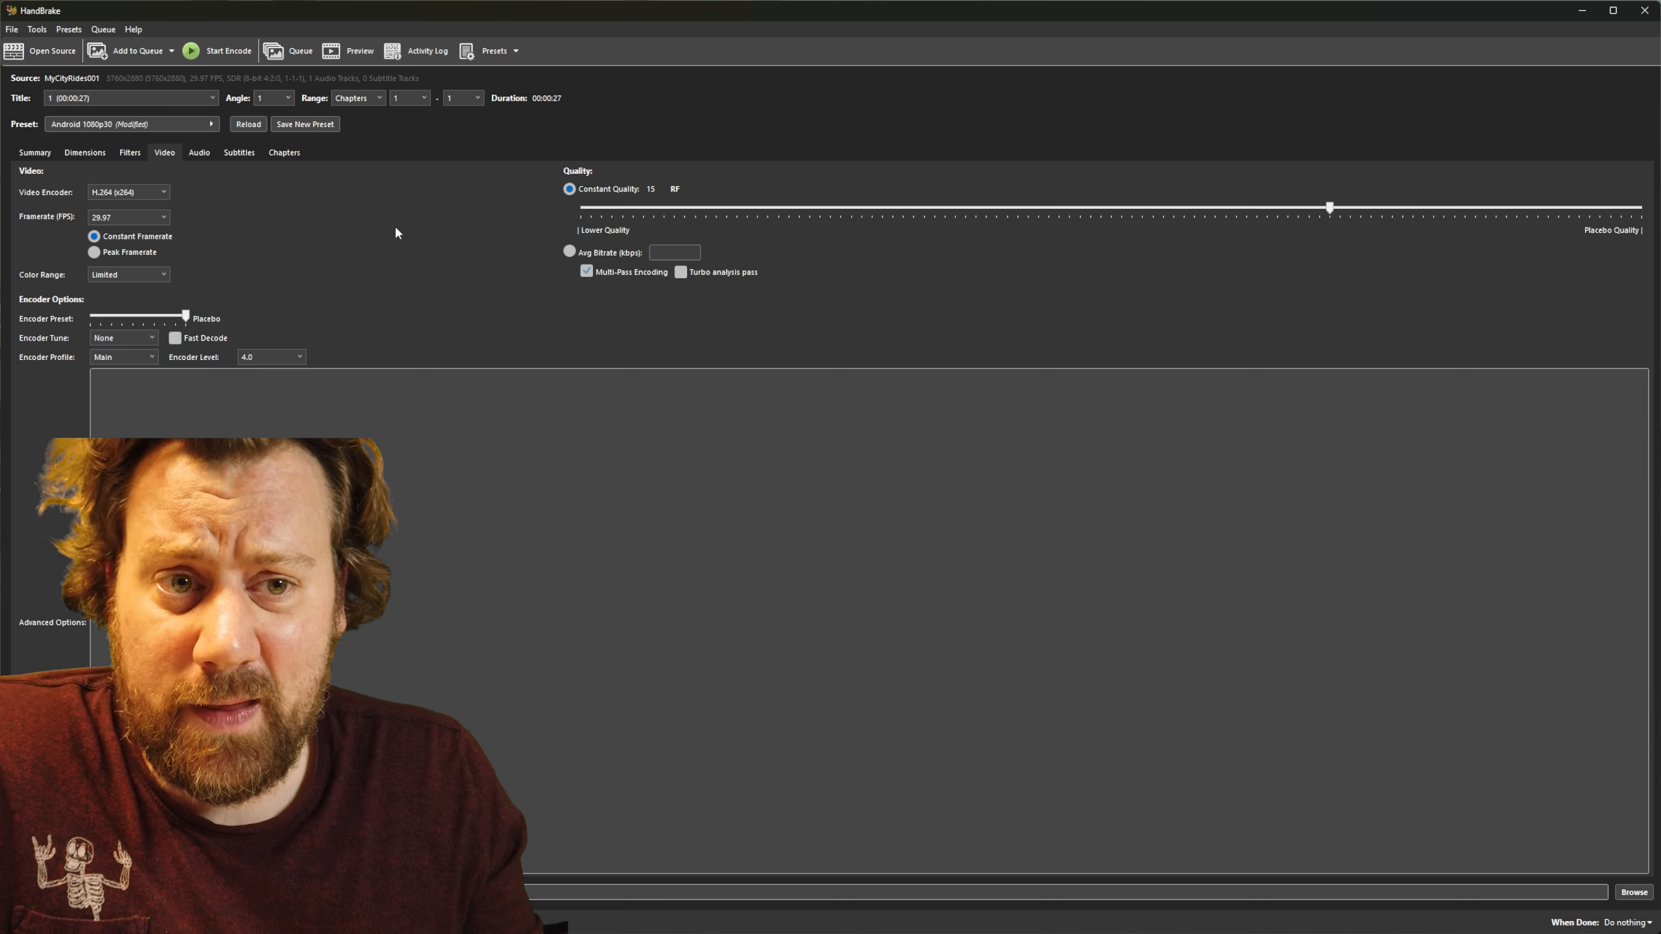
Step: Save the current encoding settings as a new preset named VR Setup
left_click(307, 125)
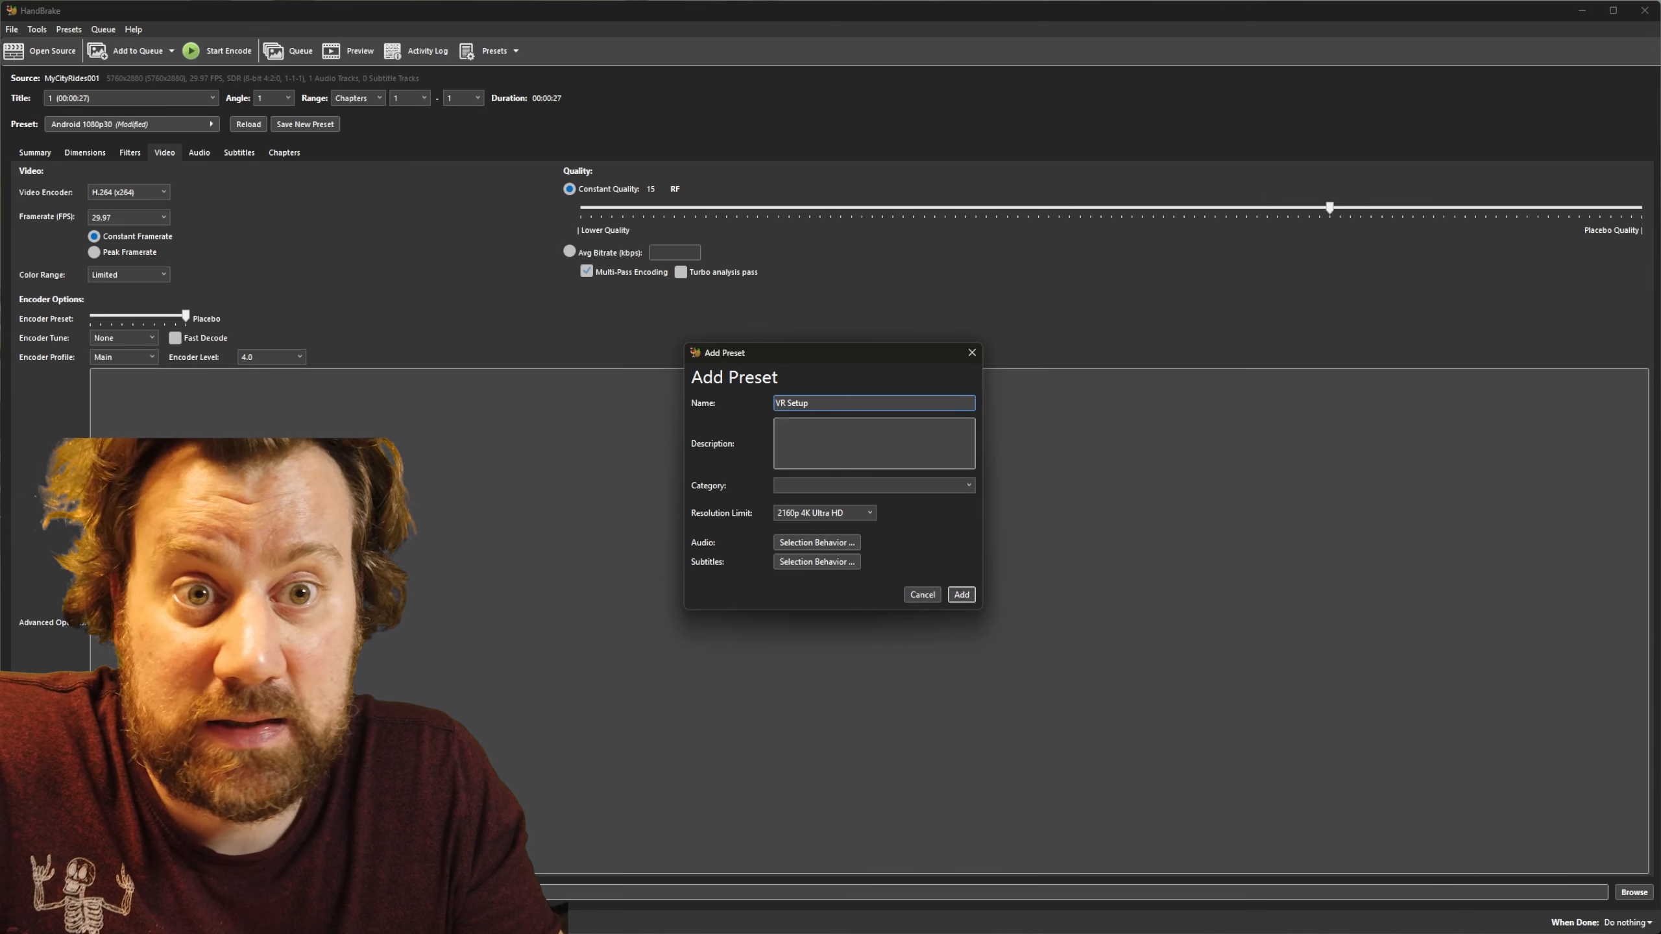
left_click(960, 594)
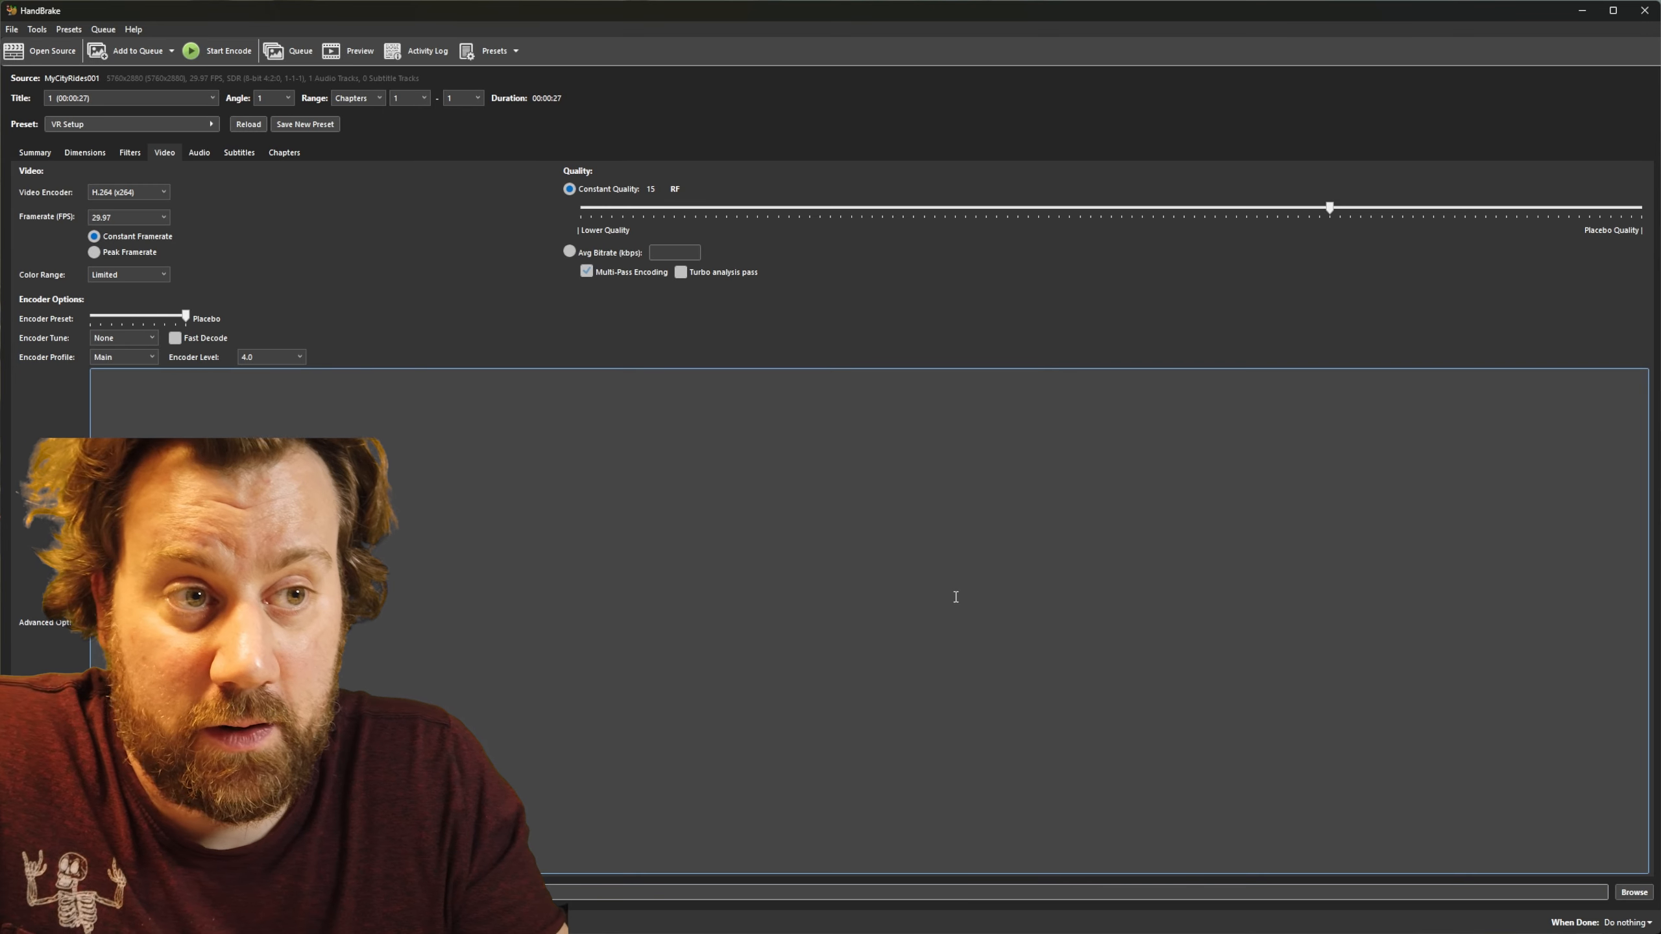
Step: Direct the output of title 2, MyCityRides002, to Videos\Webinar Footage\Example360\Compressed and start encoding the queue
left_click(194, 97)
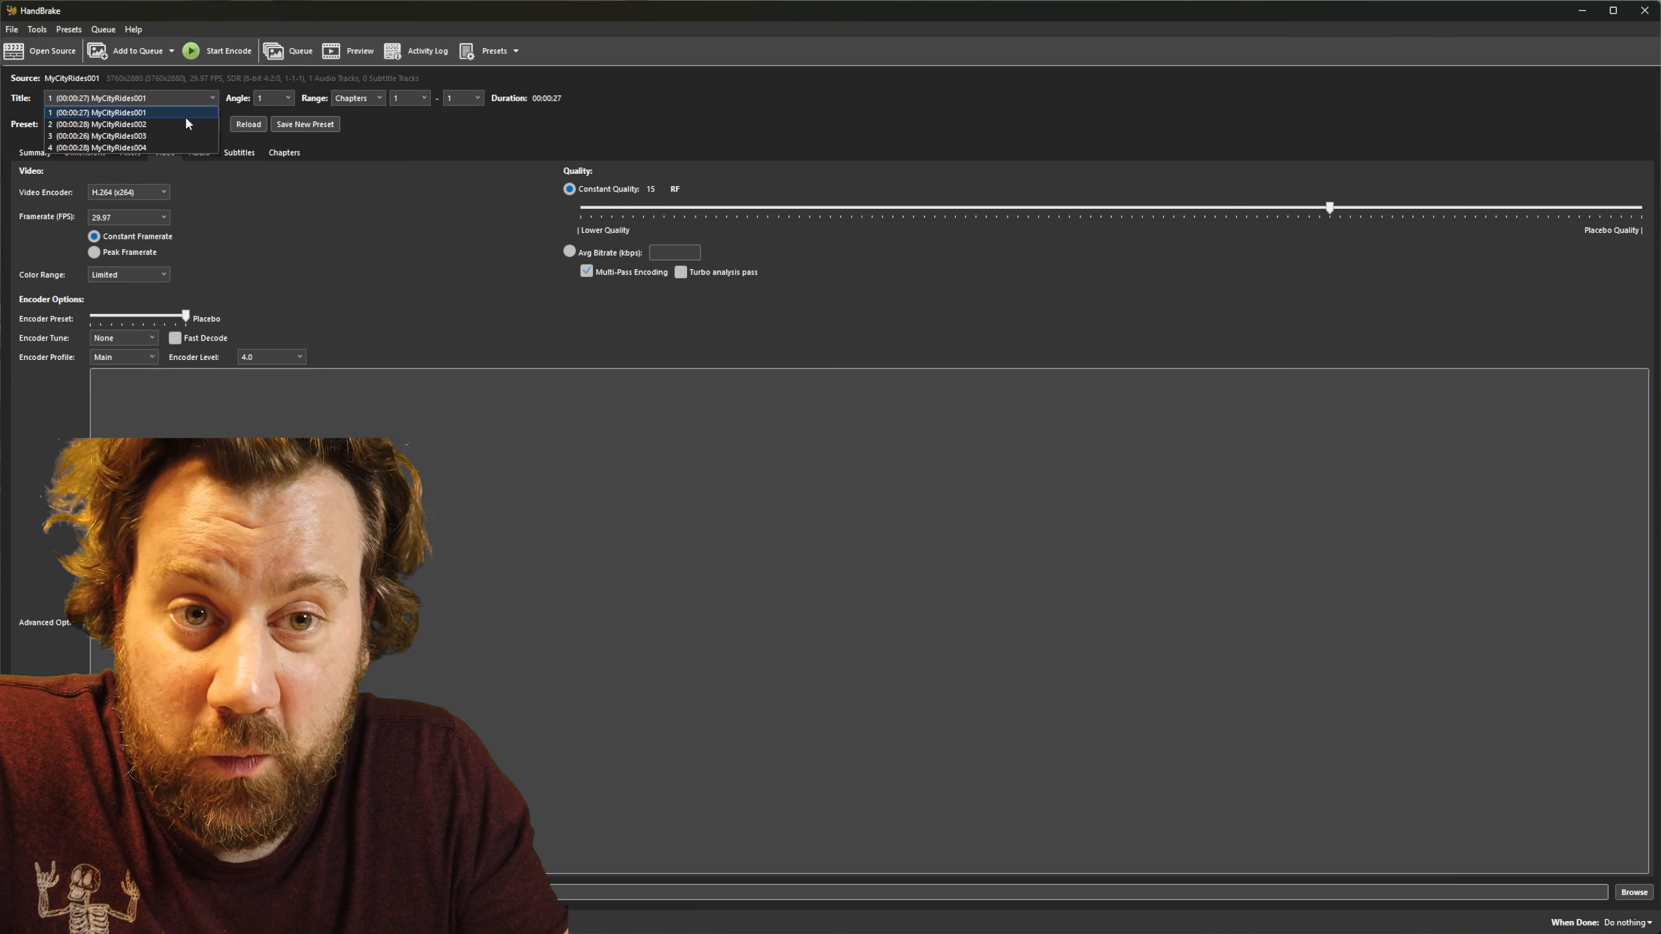
left_click(186, 124)
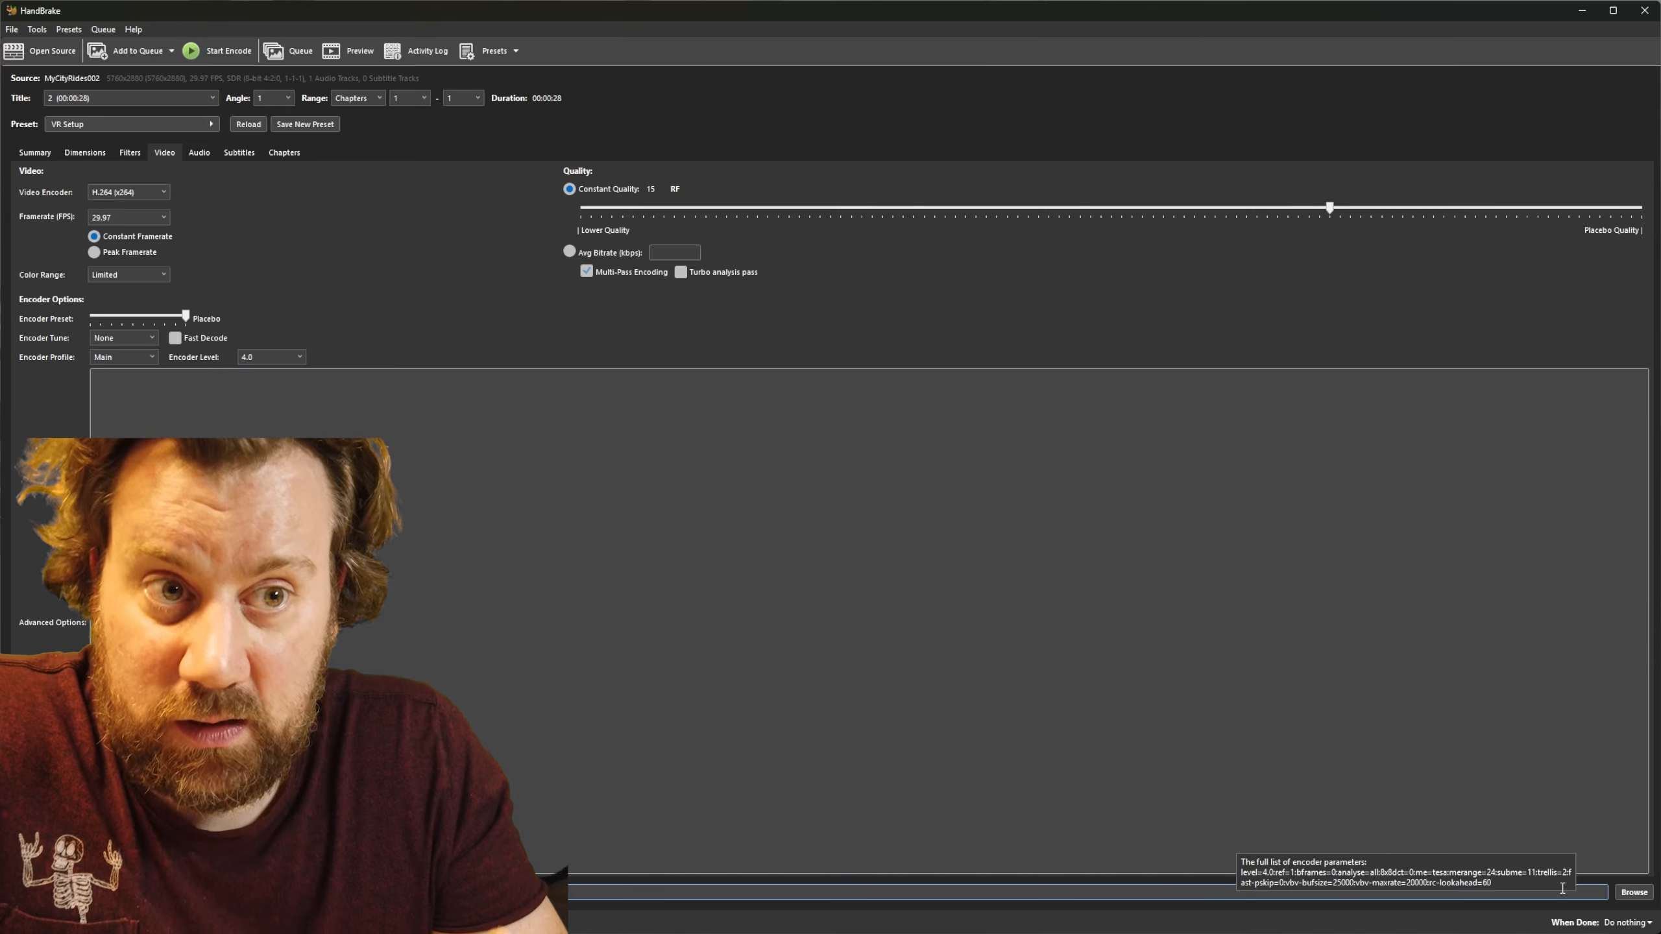
left_click(1634, 891)
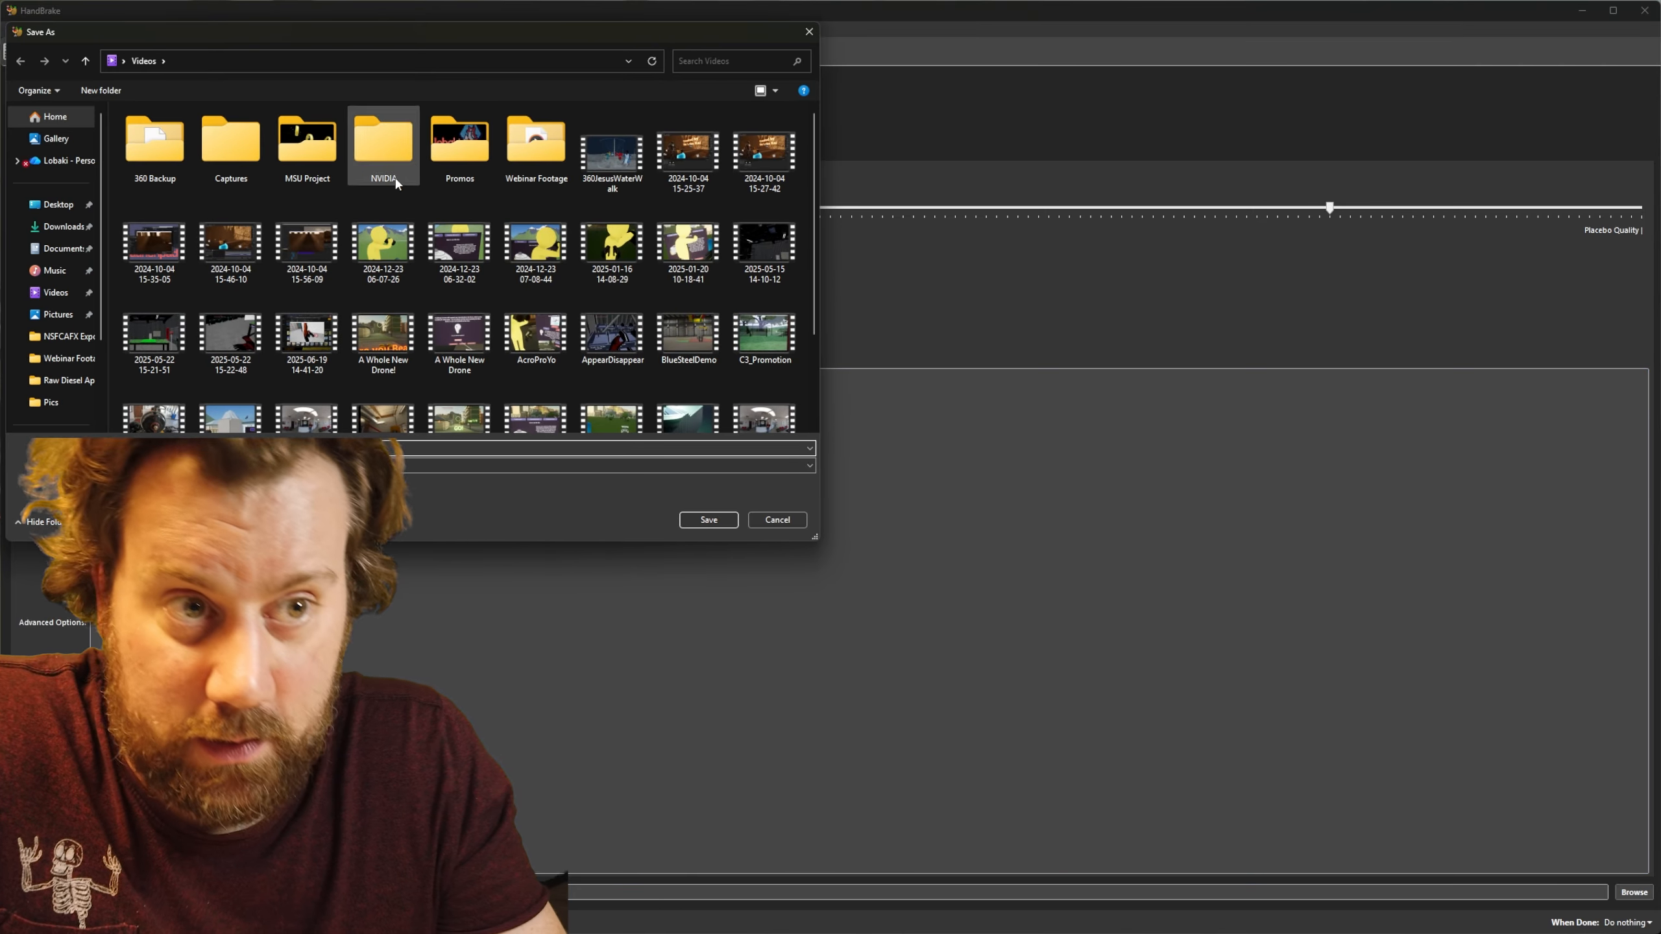
double_click(534, 144)
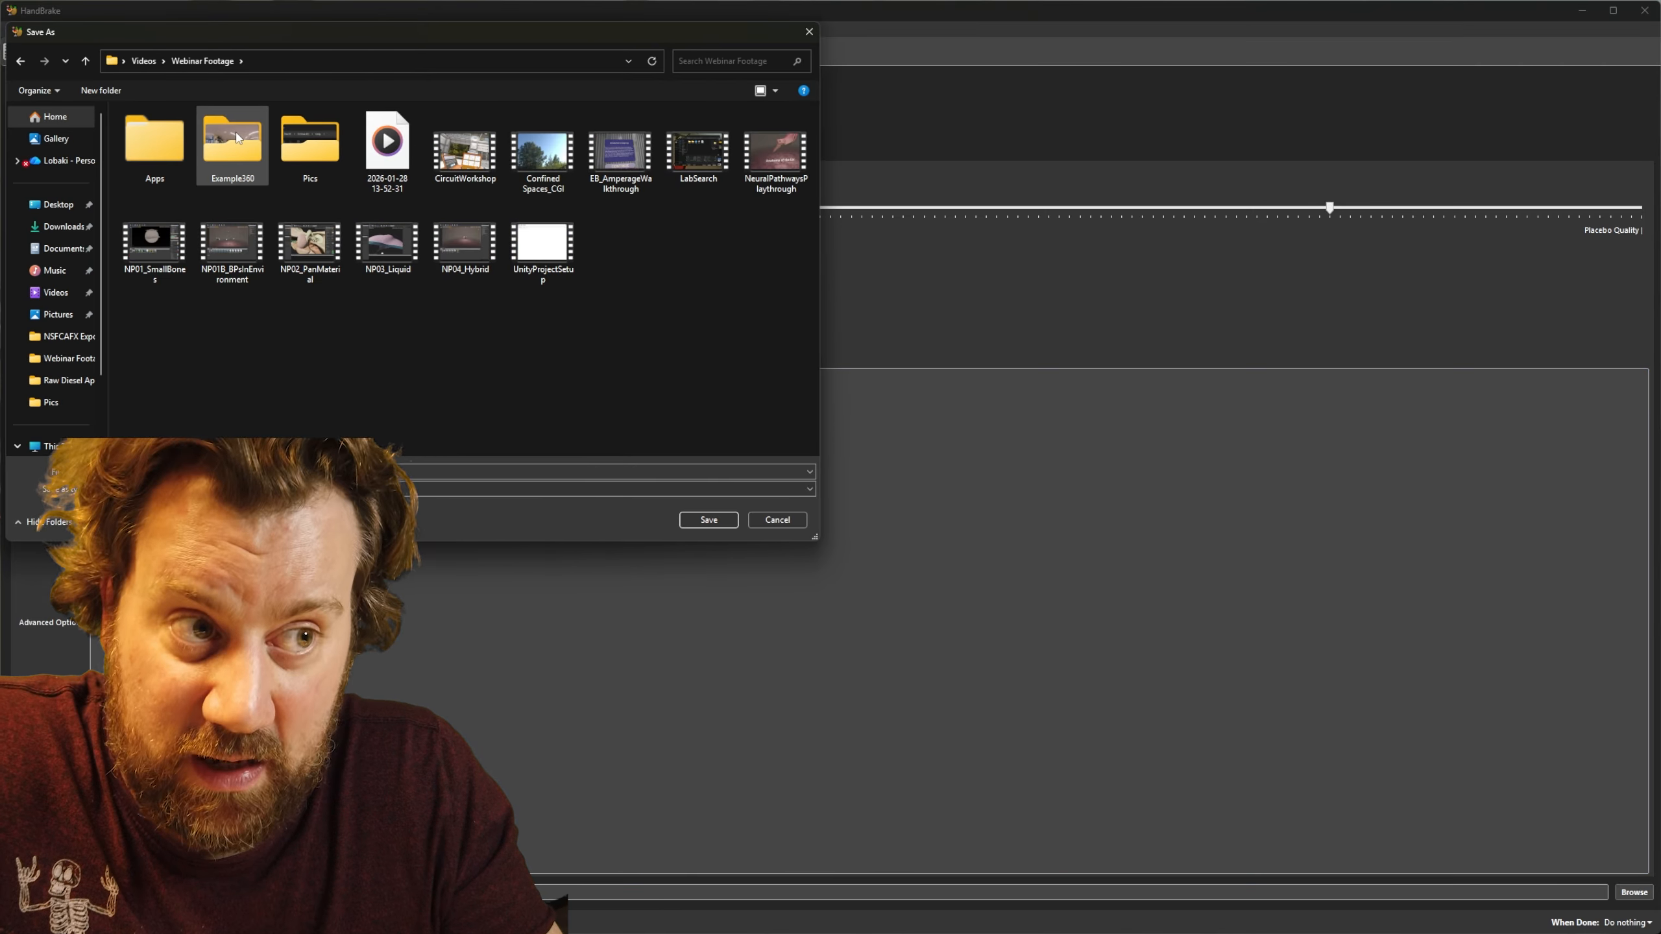
double_click(238, 138)
double_click(142, 158)
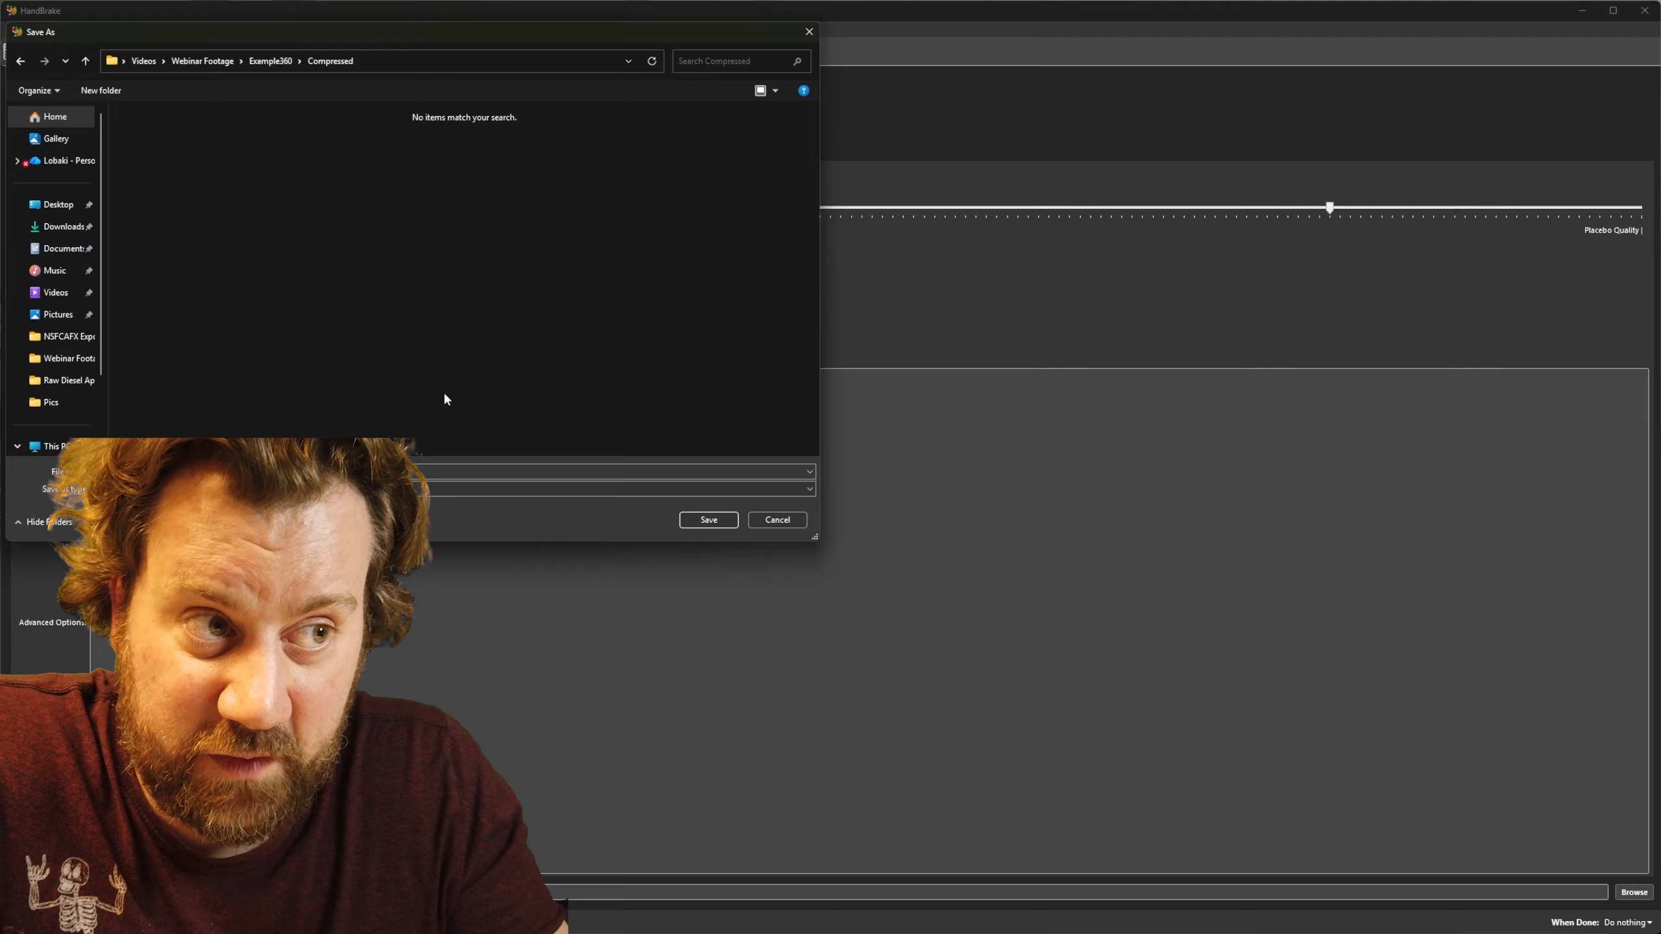
left_click(700, 522)
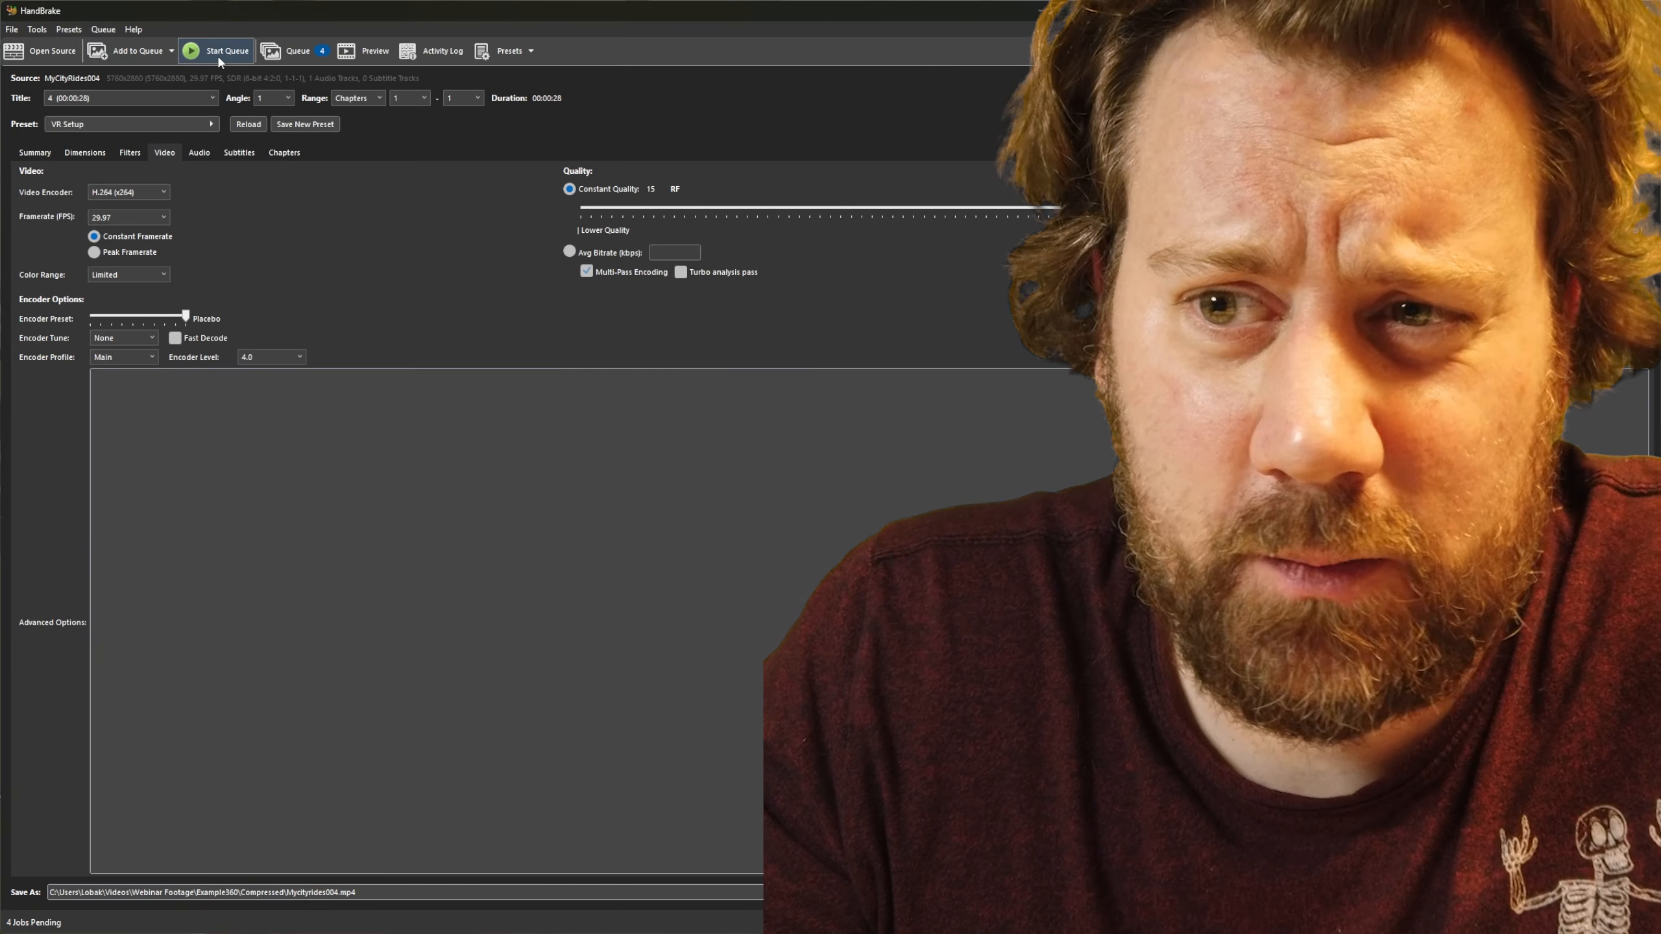
left_click(216, 53)
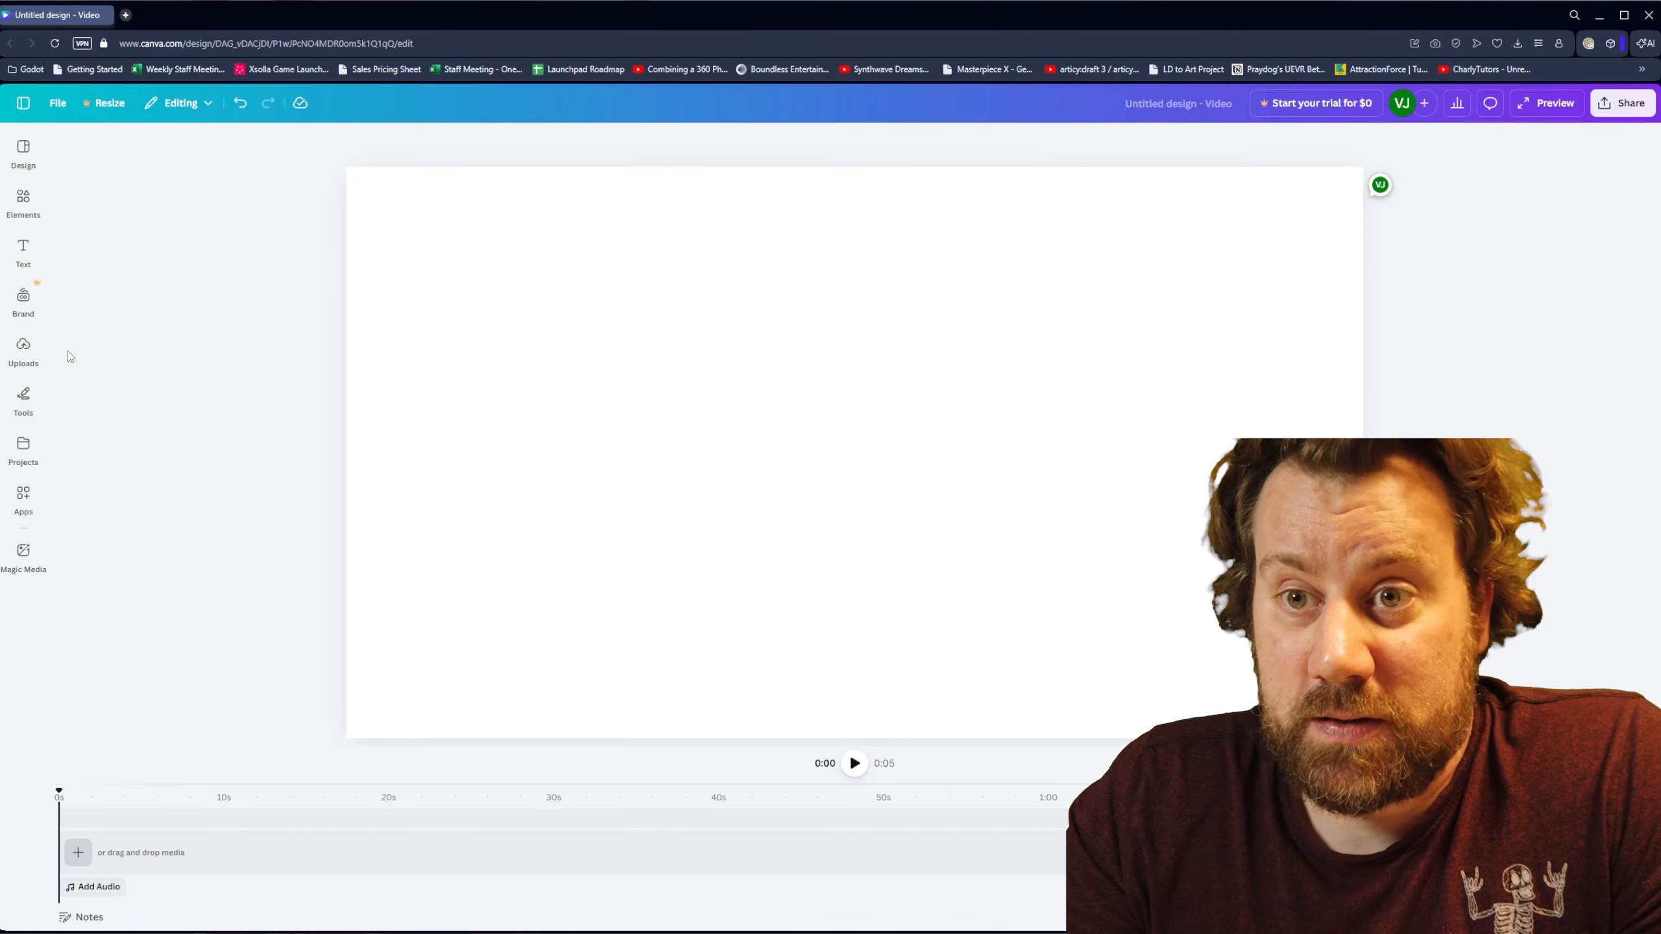
Step: Switch to Canva and upload the Mycityrides002 video from the Webinar Footage\Example360\Compressed folder
left_click(25, 354)
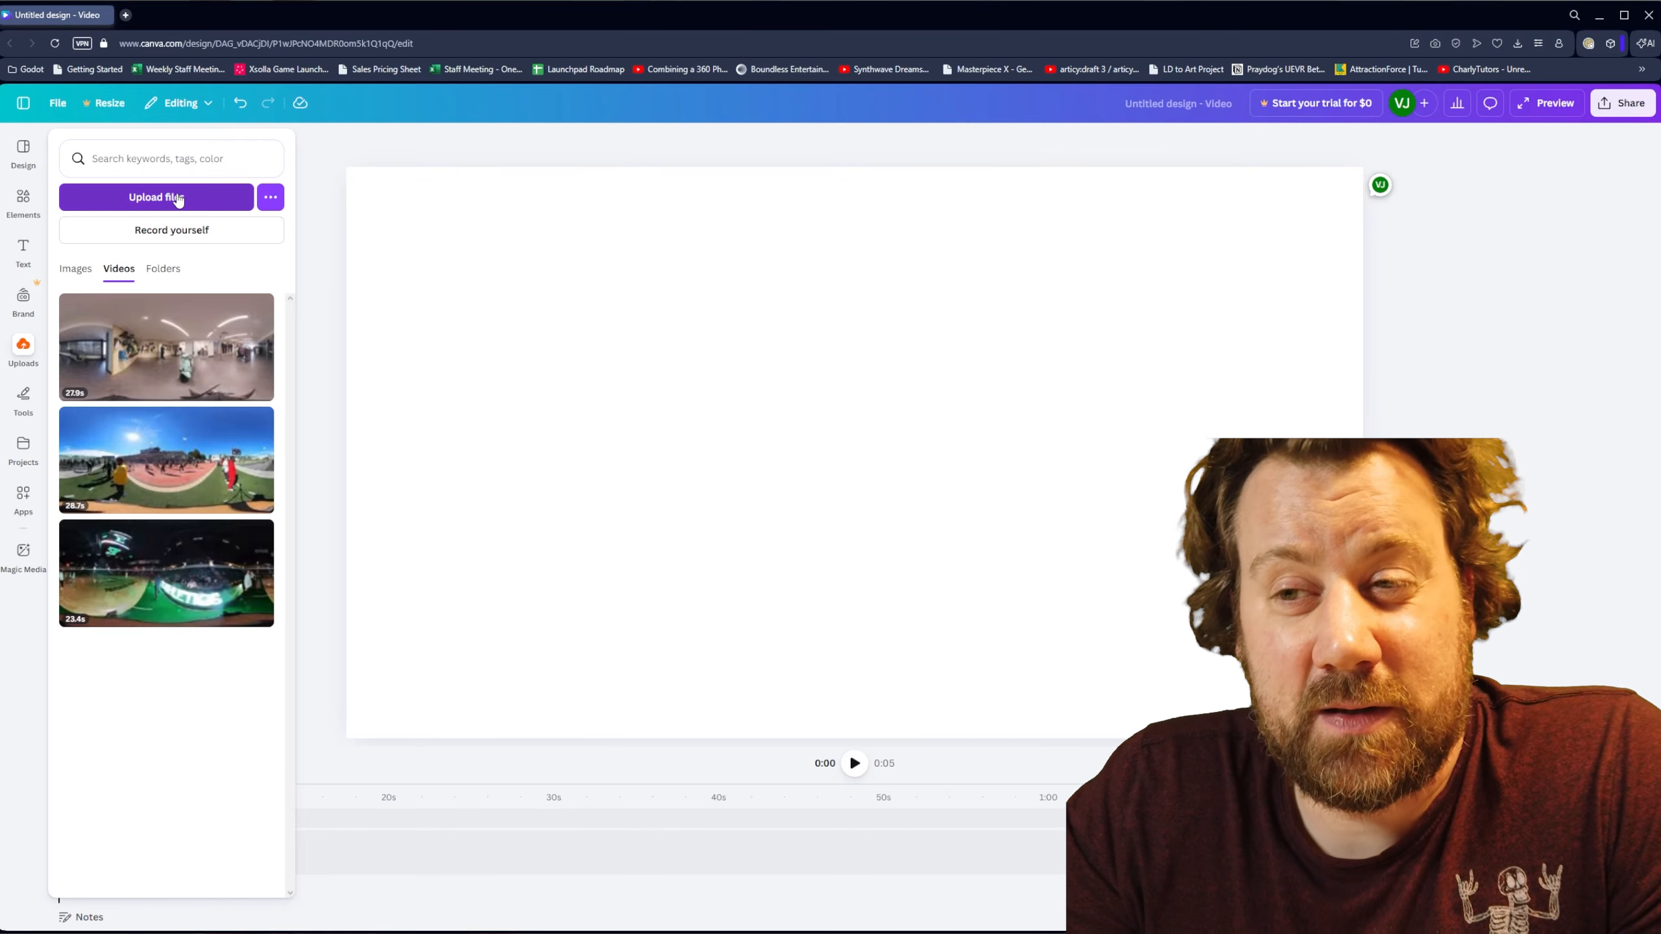
left_click(157, 197)
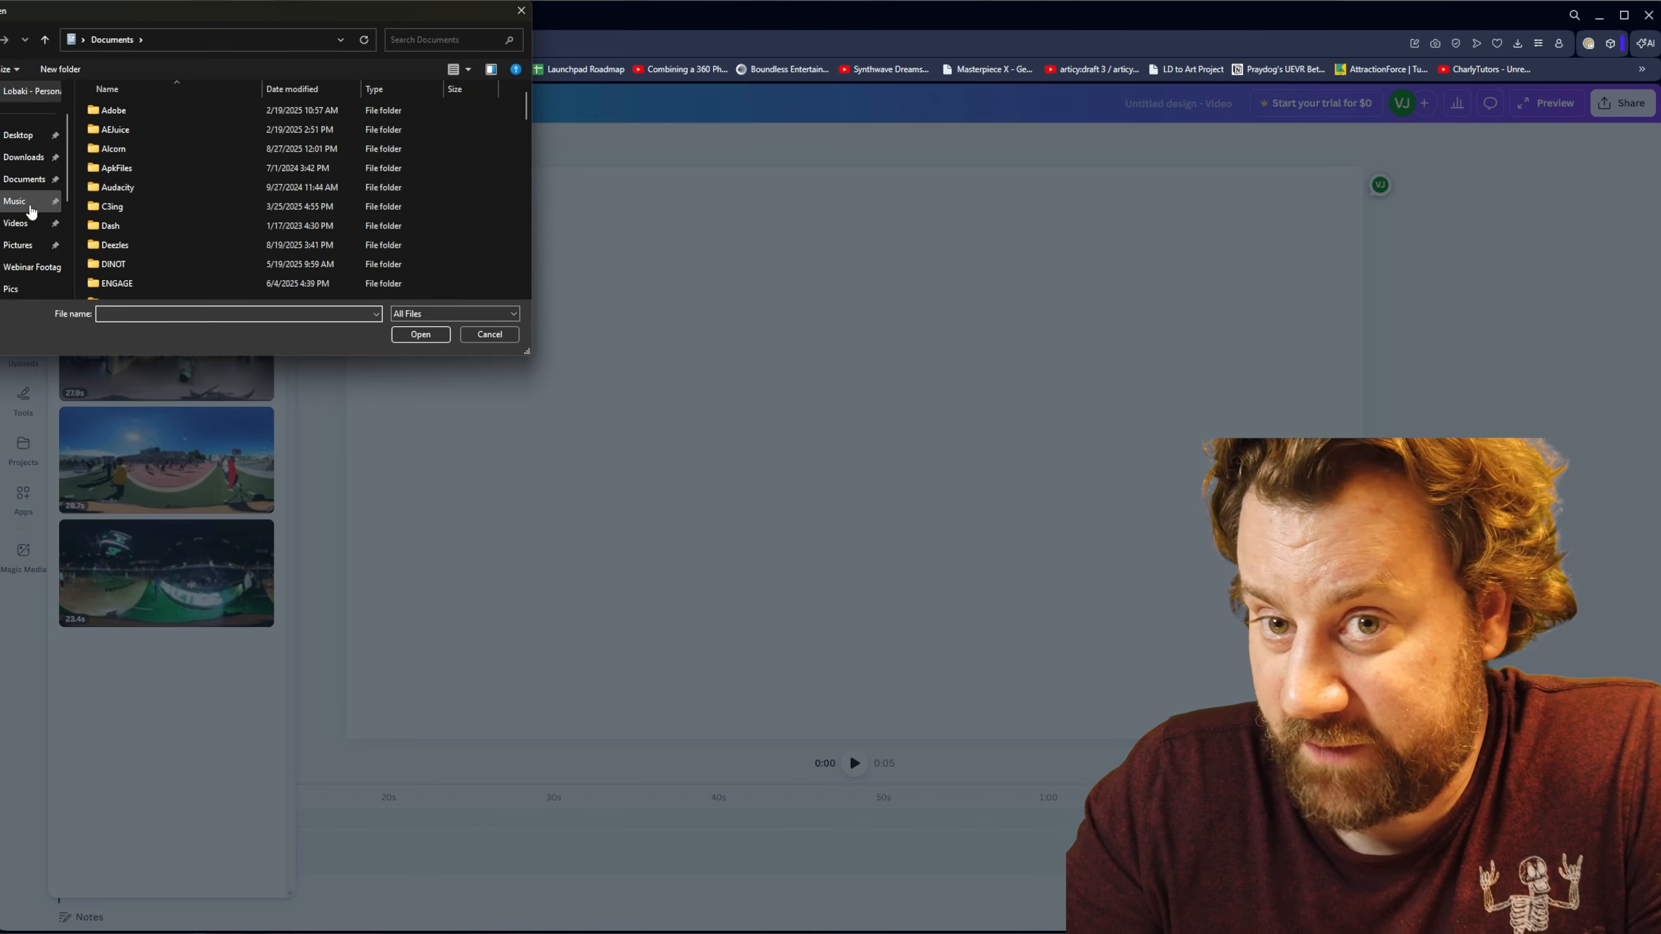
left_click(29, 223)
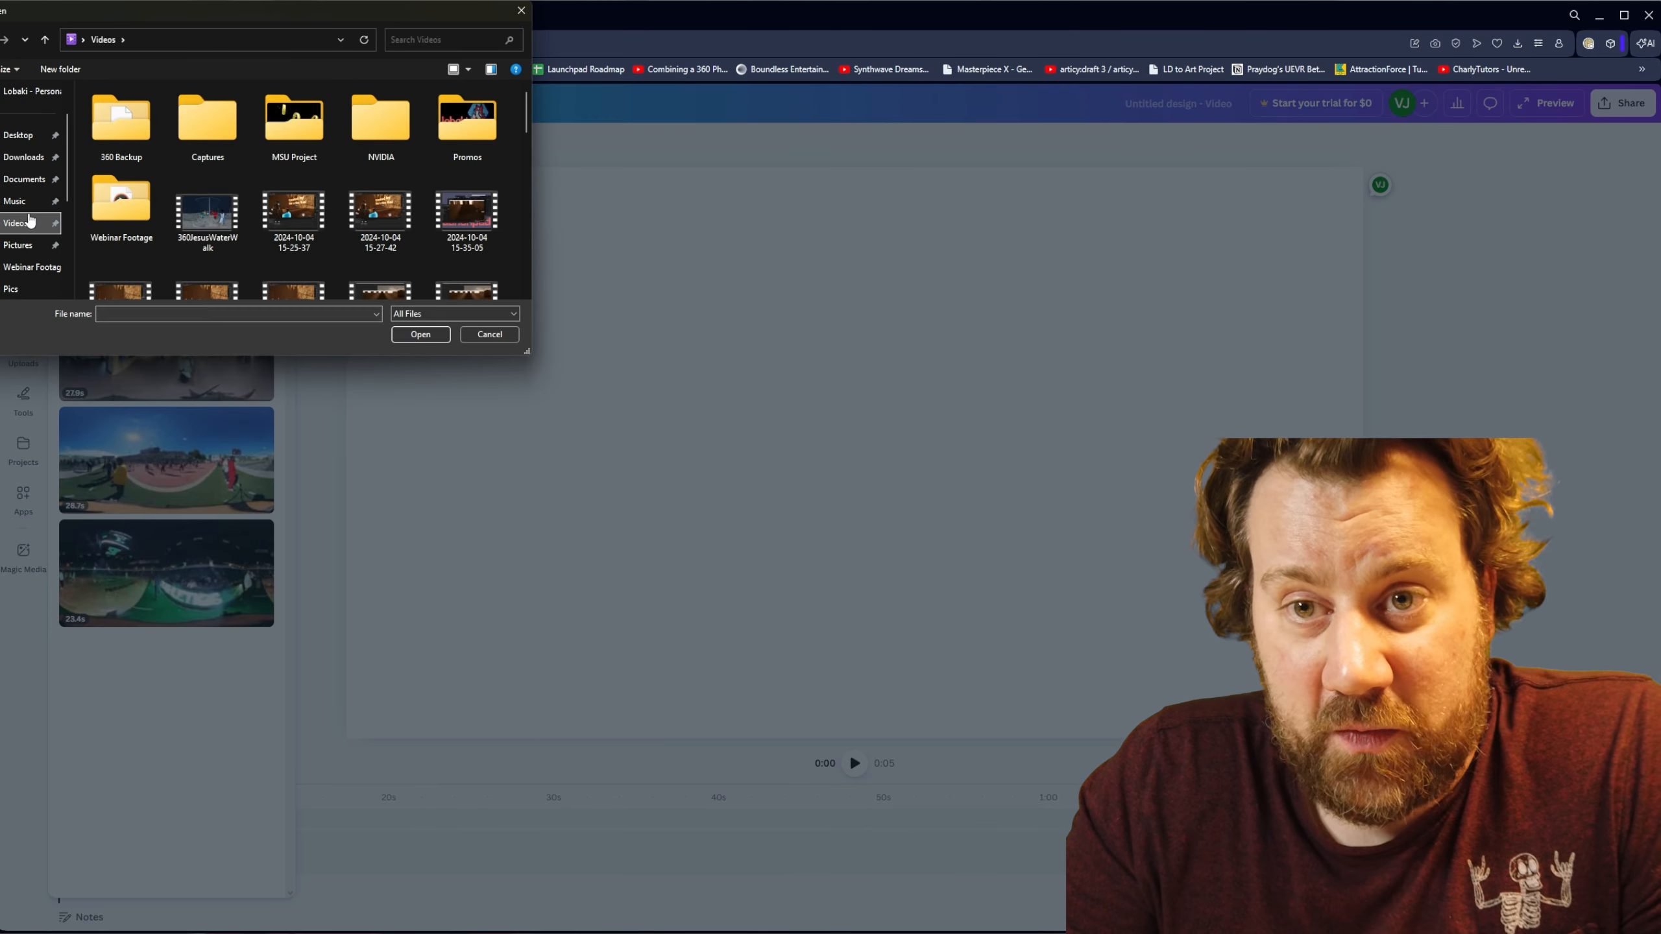
double_click(134, 218)
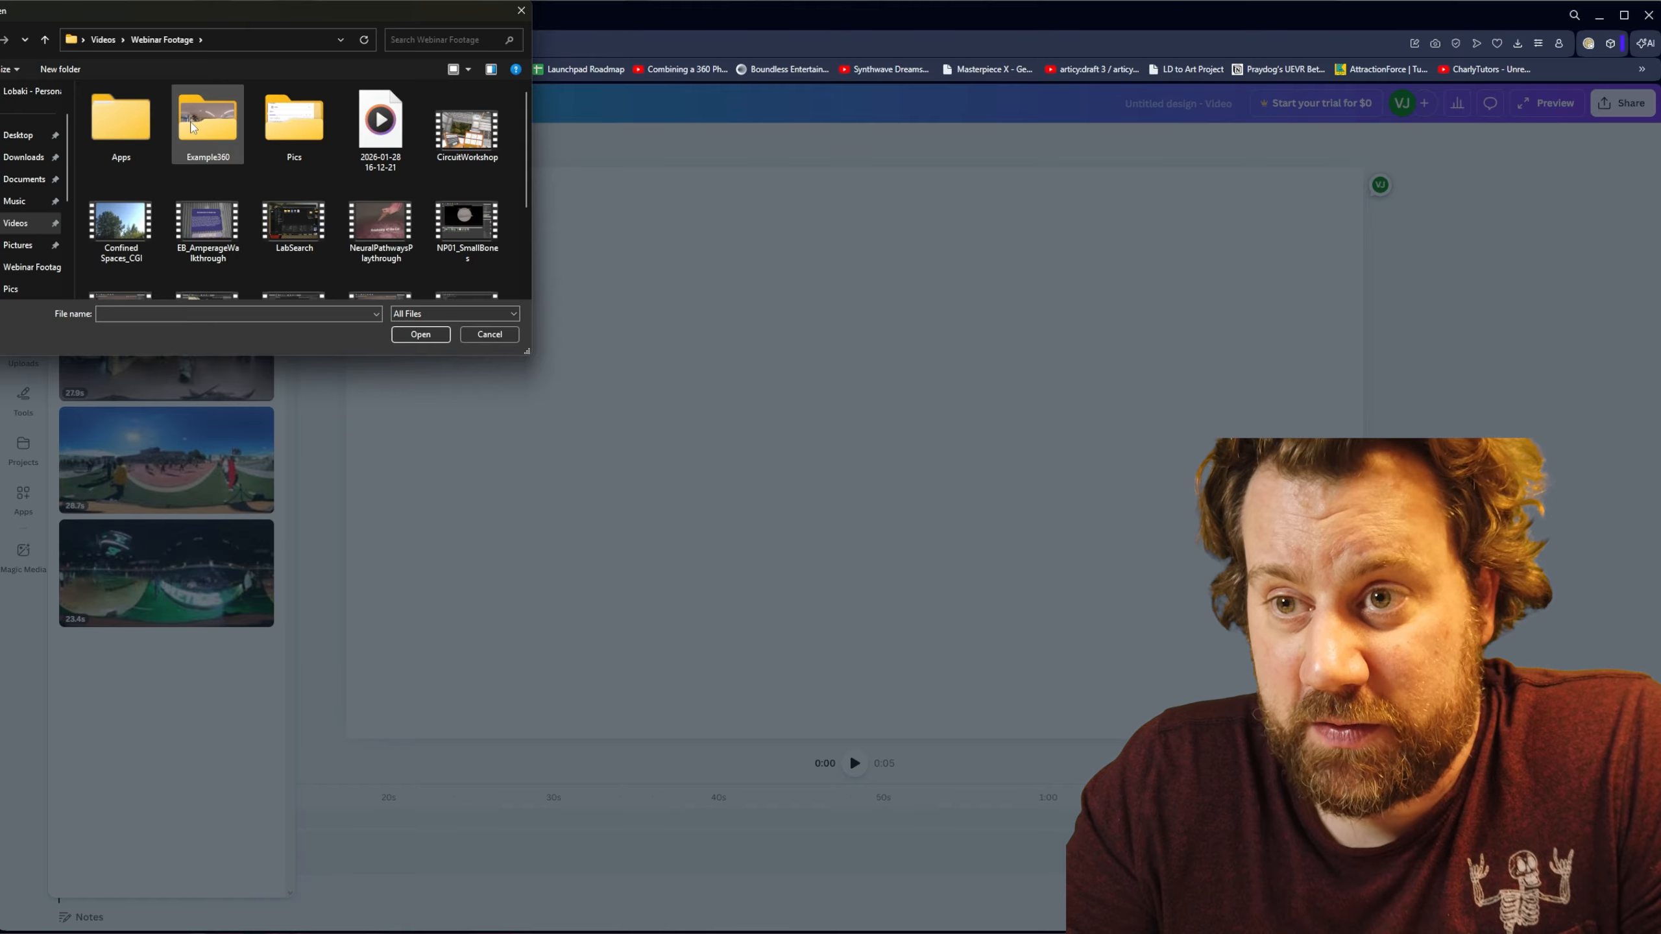
double_click(194, 128)
double_click(119, 136)
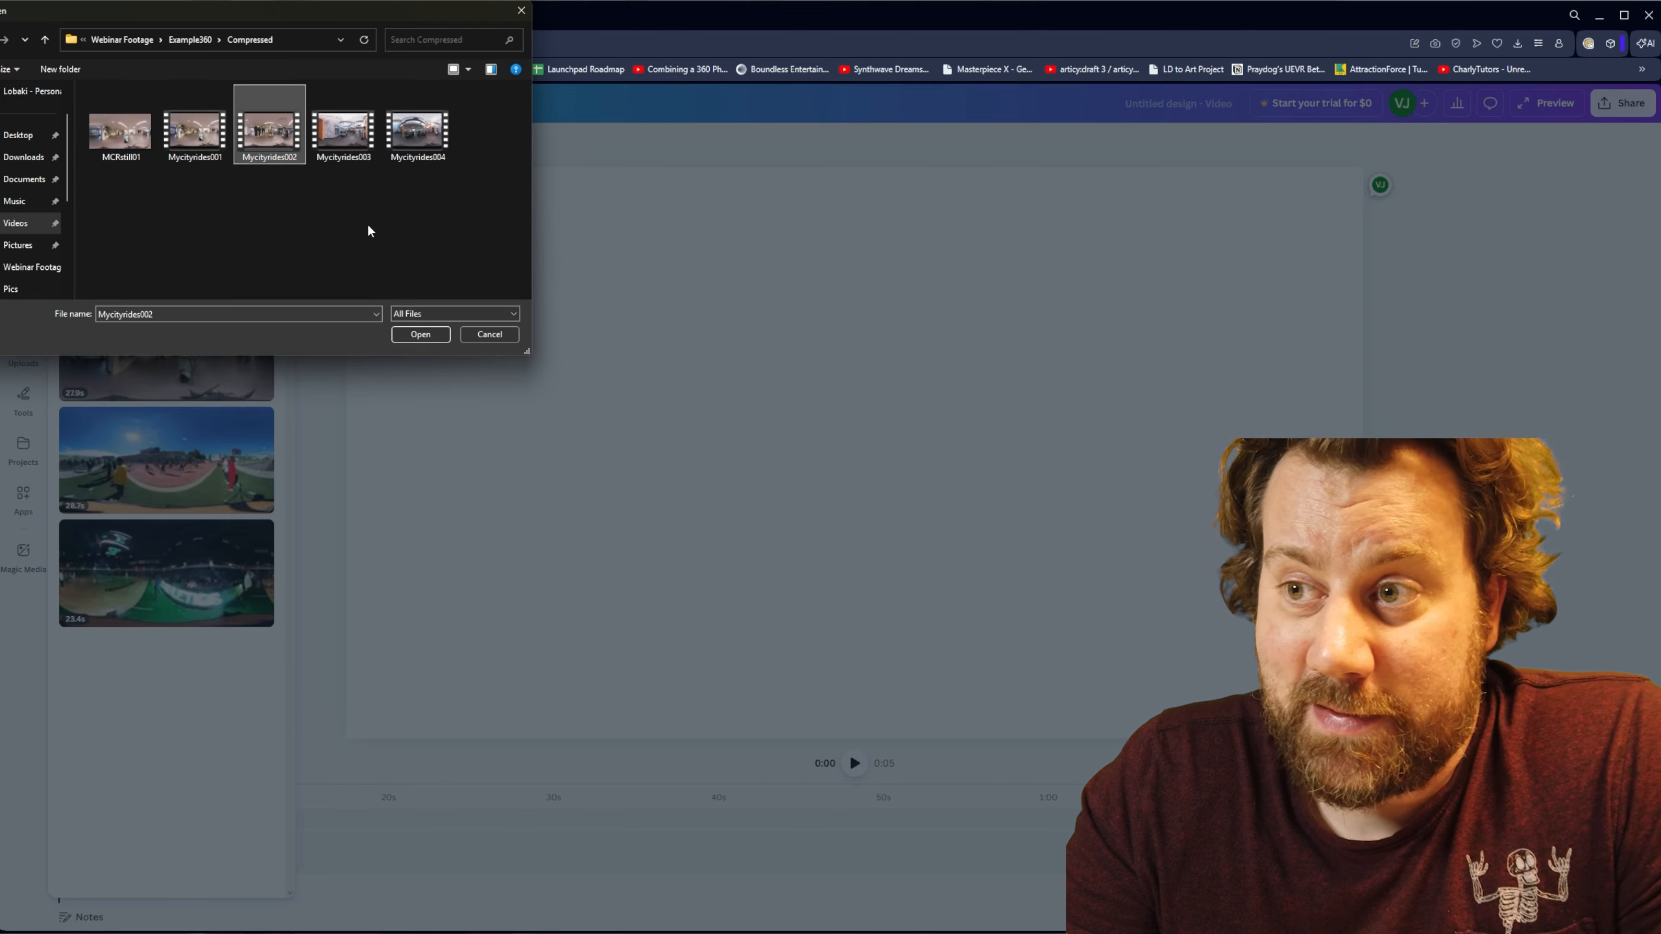
left_click(421, 334)
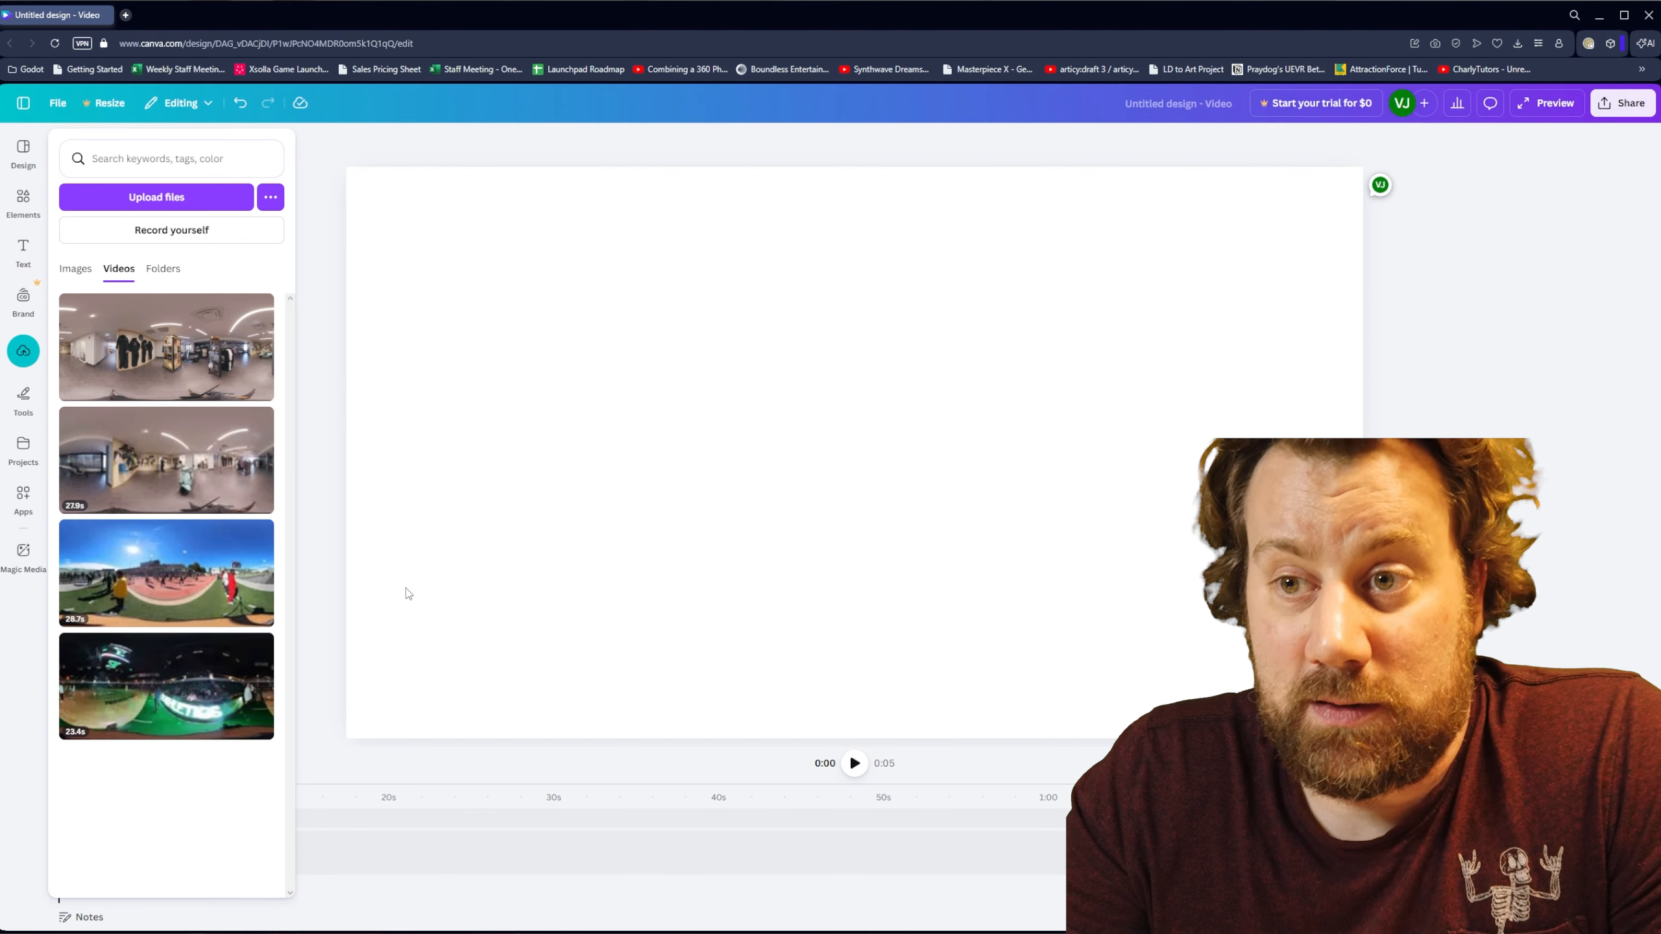
Step: Add the newly uploaded 360 video to the design and download its still frame as a PNG
left_click(137, 354)
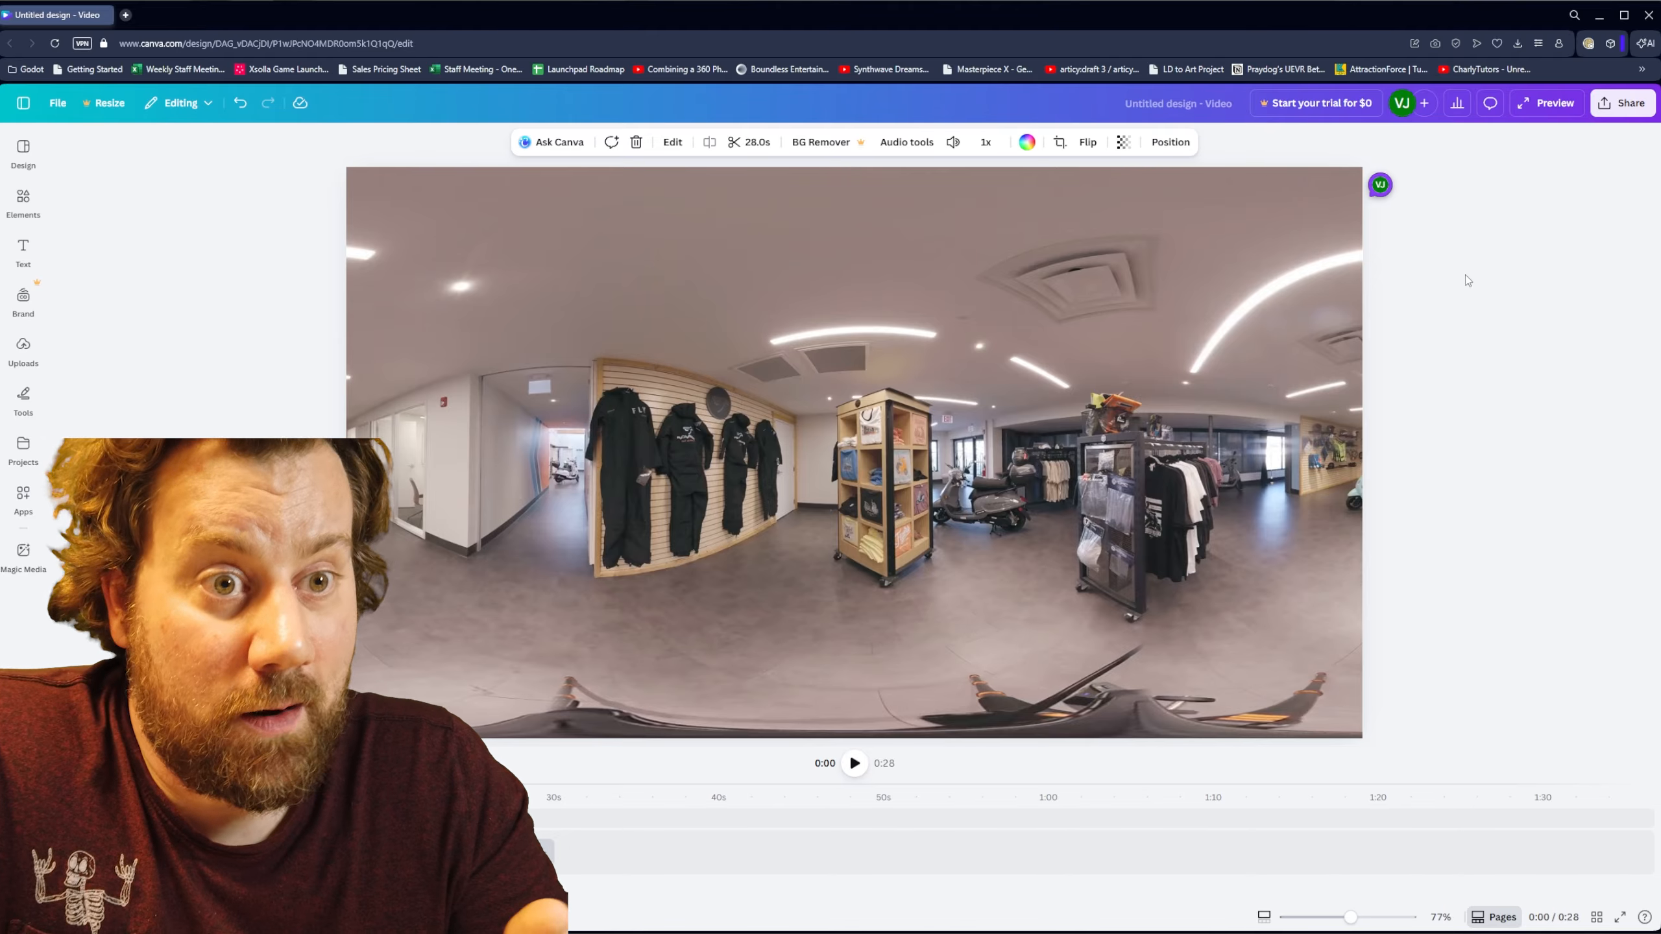
left_click(1618, 107)
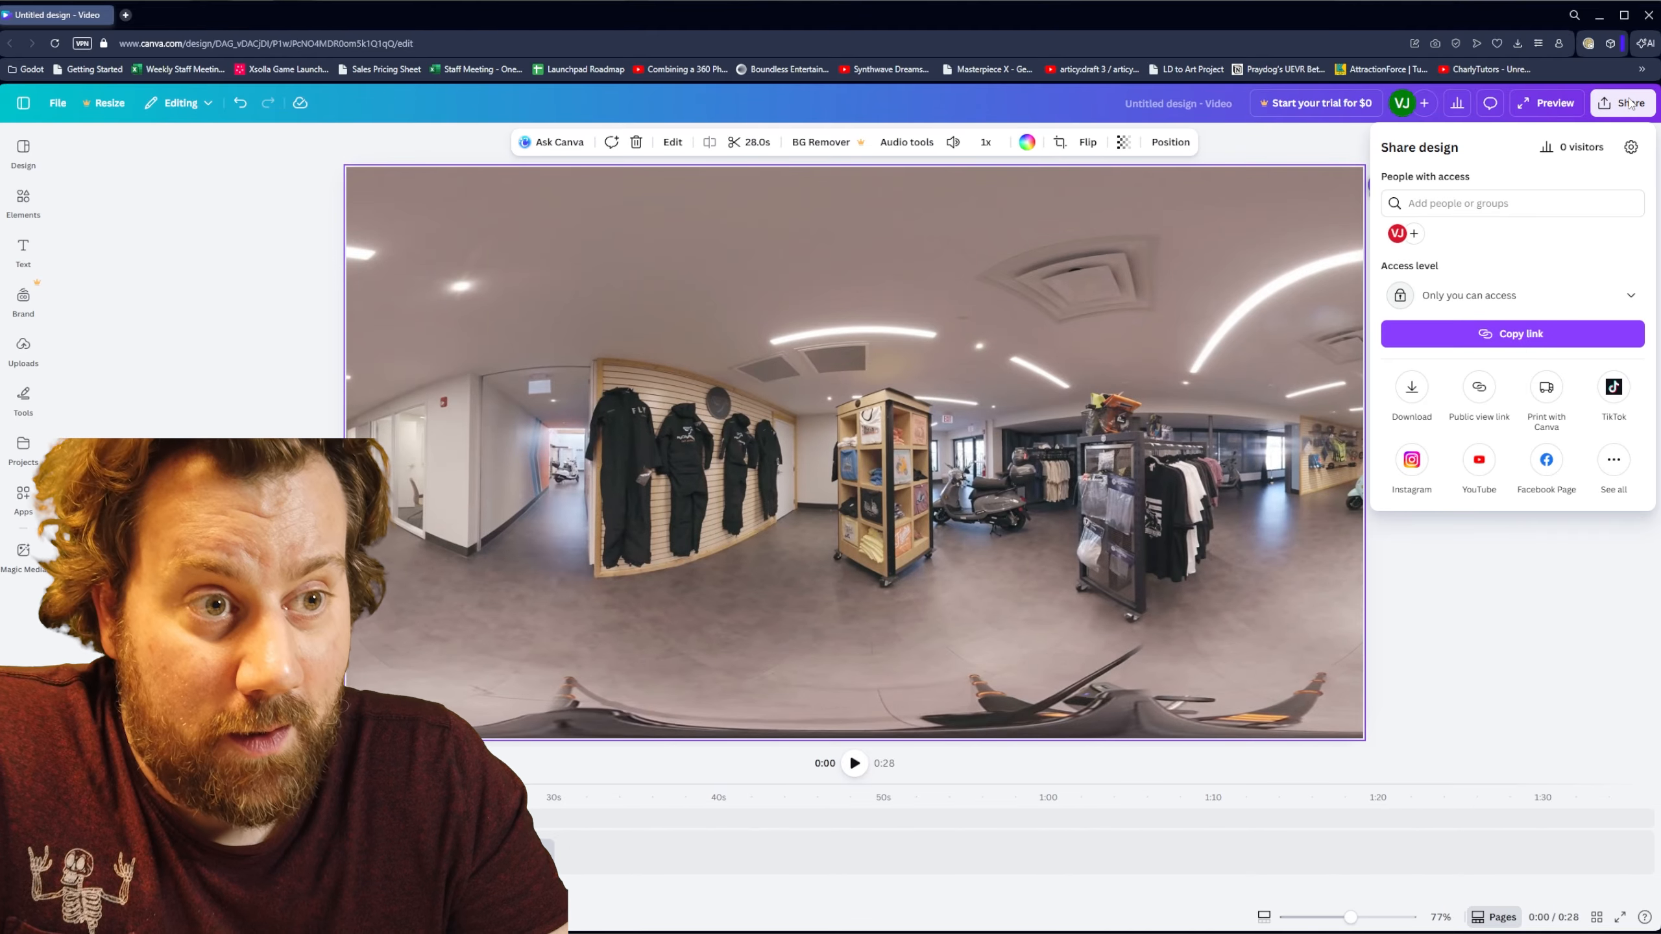
left_click(1414, 388)
left_click(1483, 207)
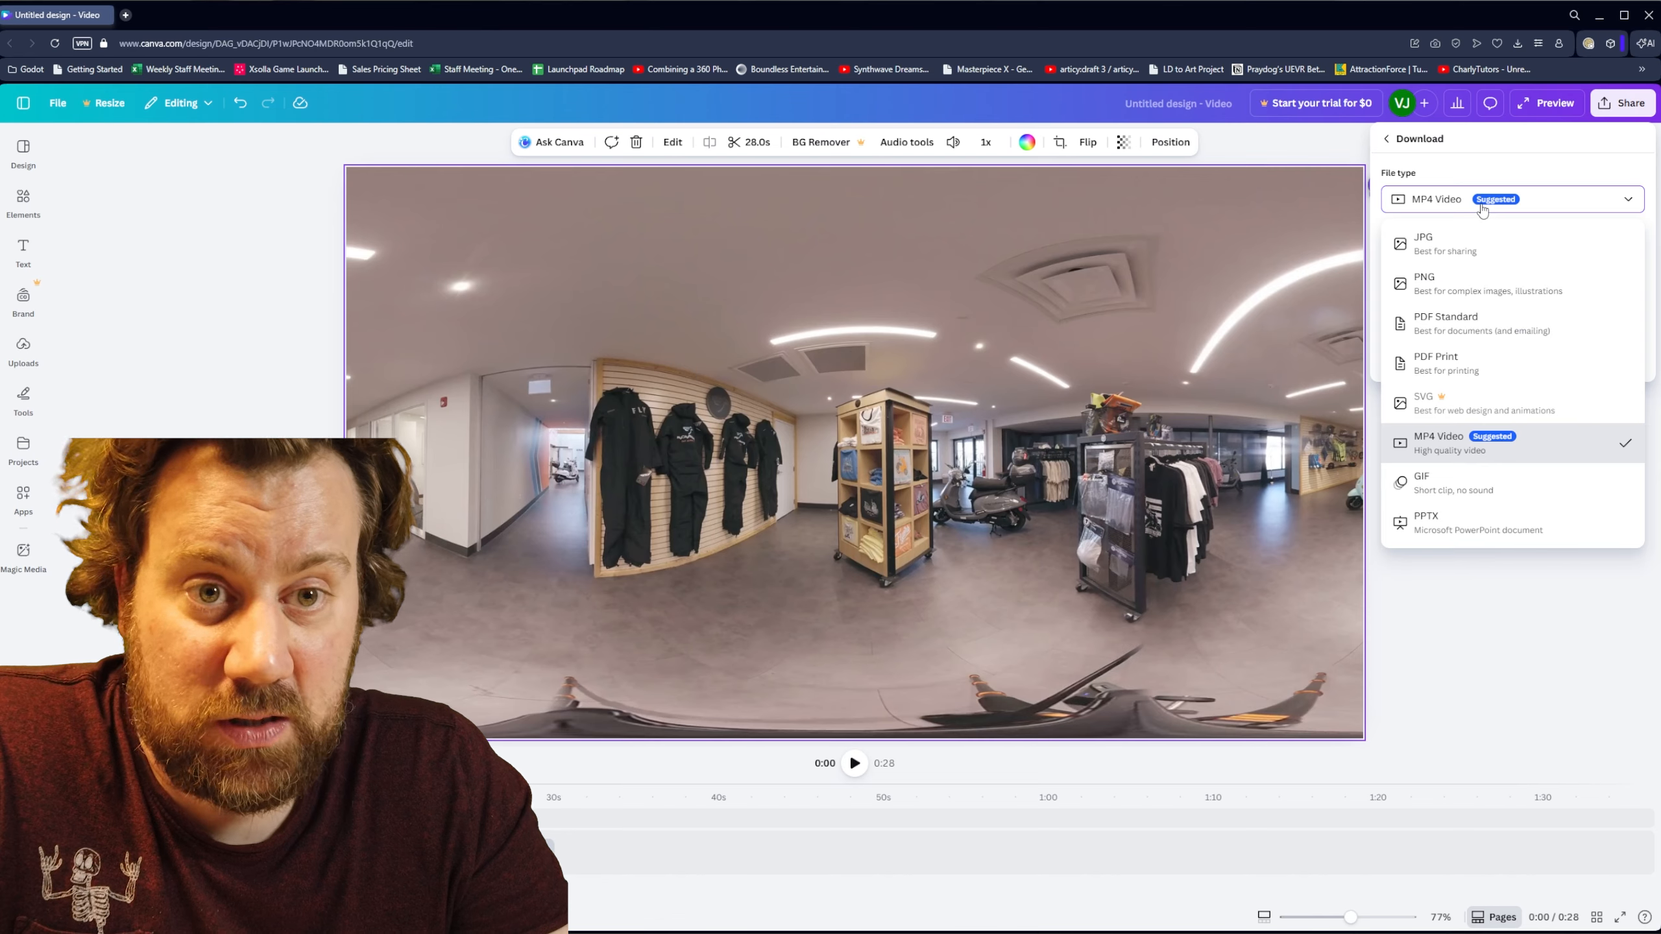
left_click(1475, 282)
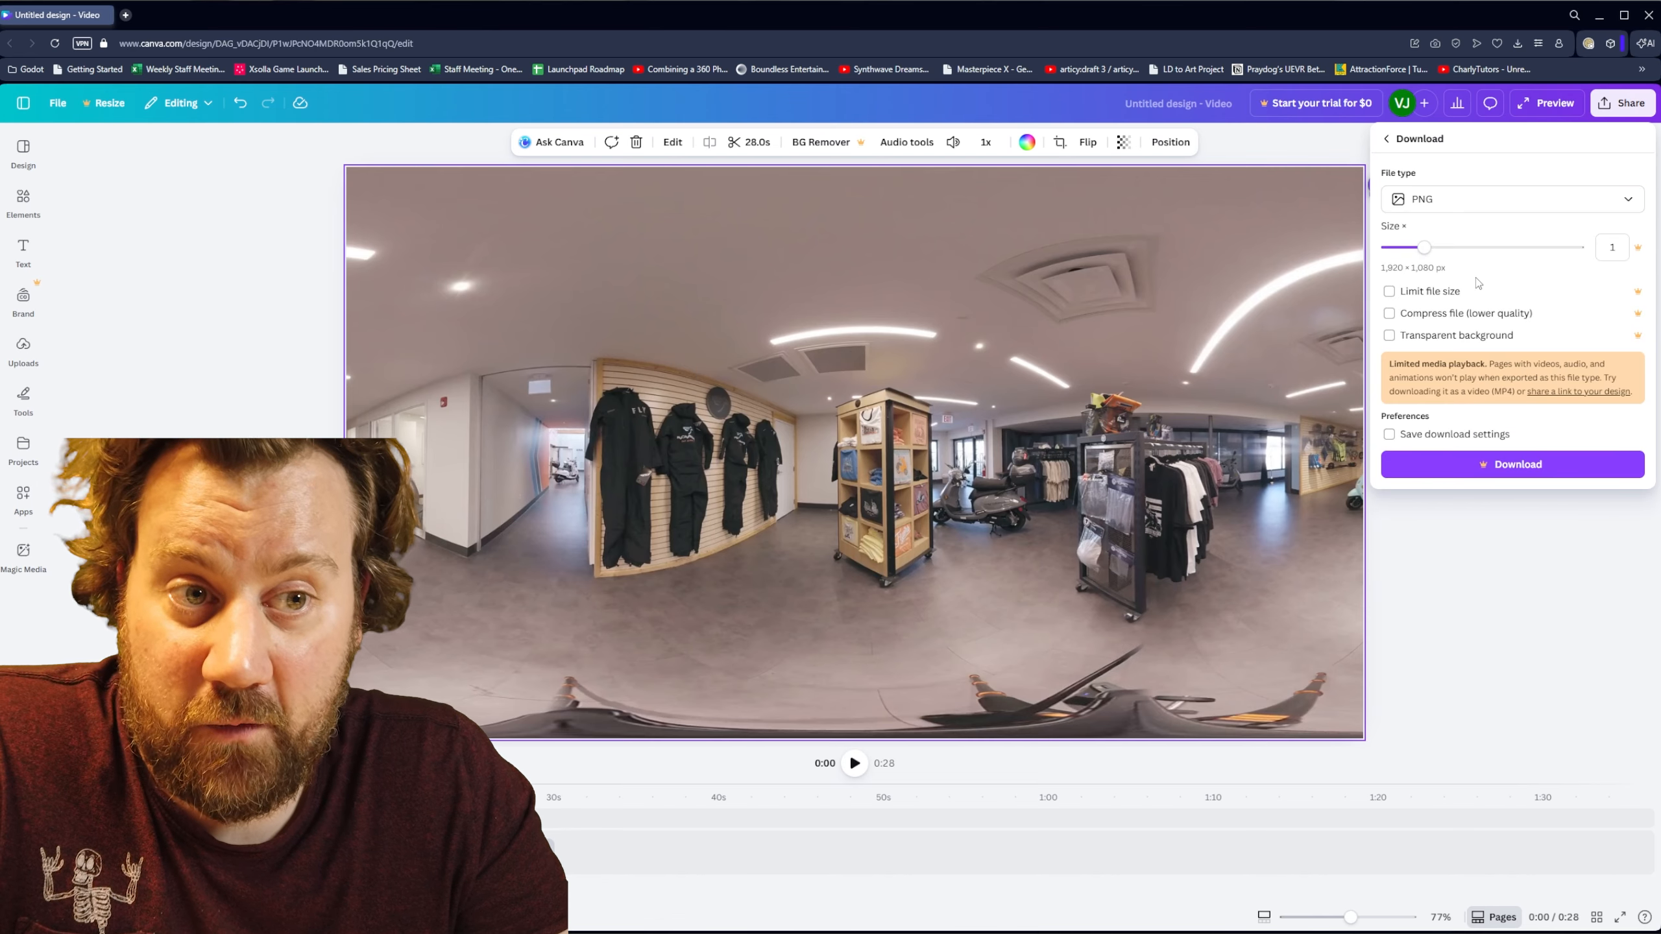
left_click(1470, 467)
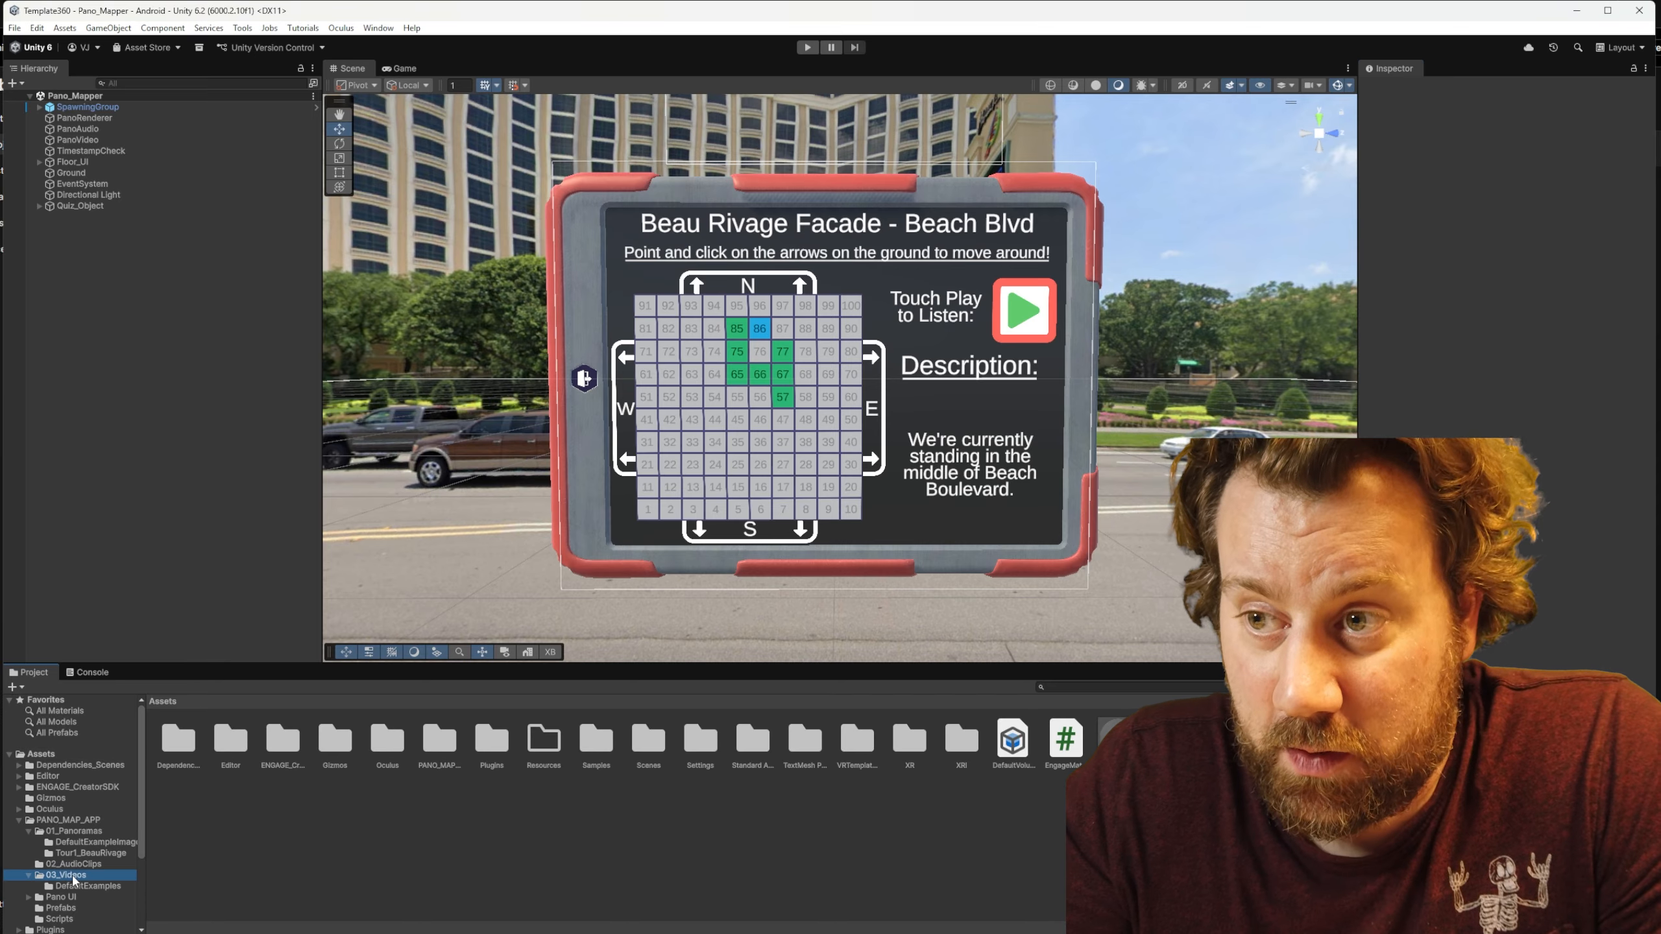
Step: Switch to Unity, create a MyCityRides folder in 03_Videos and import all the compressed videos and still images into it
left_click(73, 876)
right_click(266, 782)
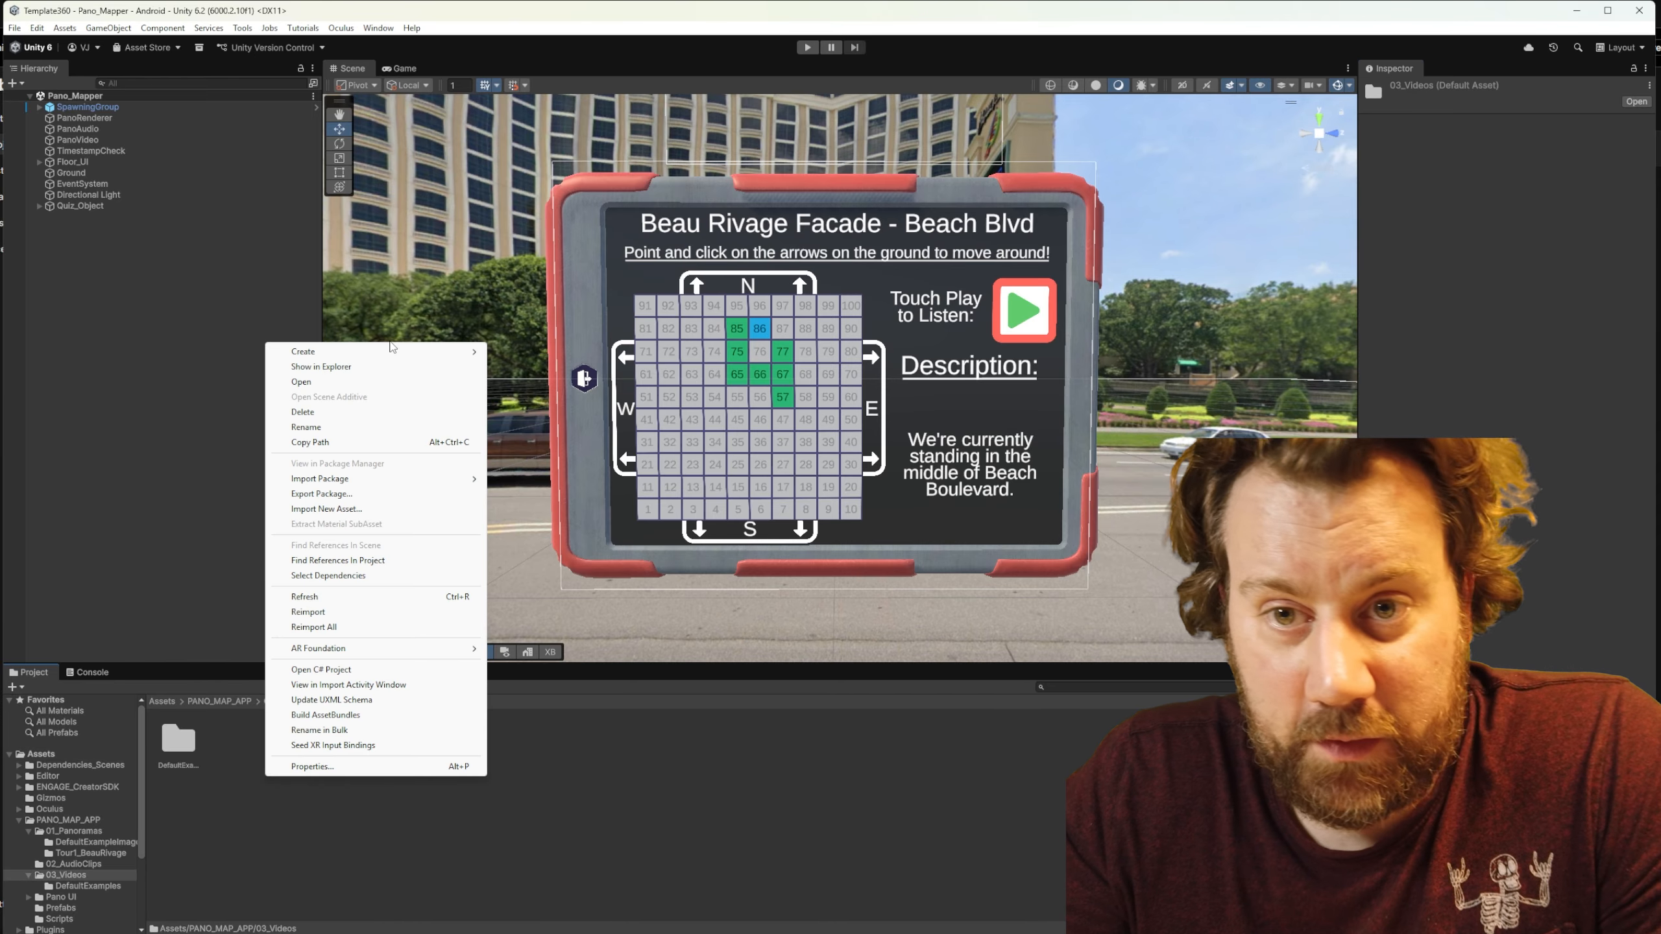
mouse_move(393, 348)
left_click(519, 354)
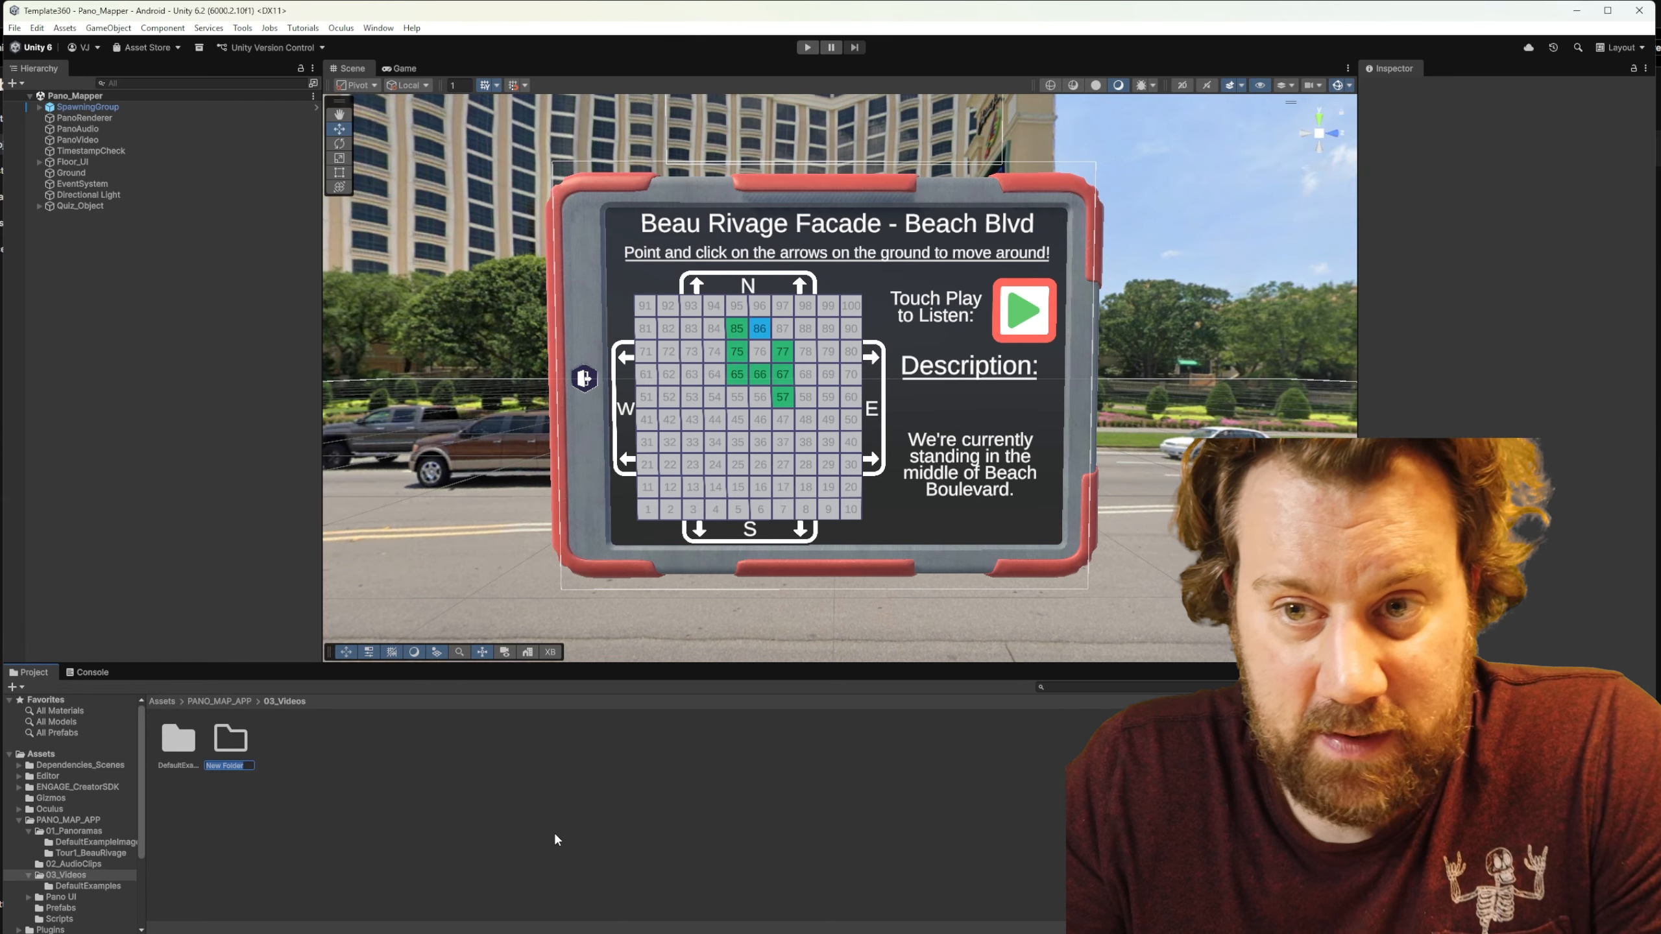
type("MyCityRides")
key("Return")
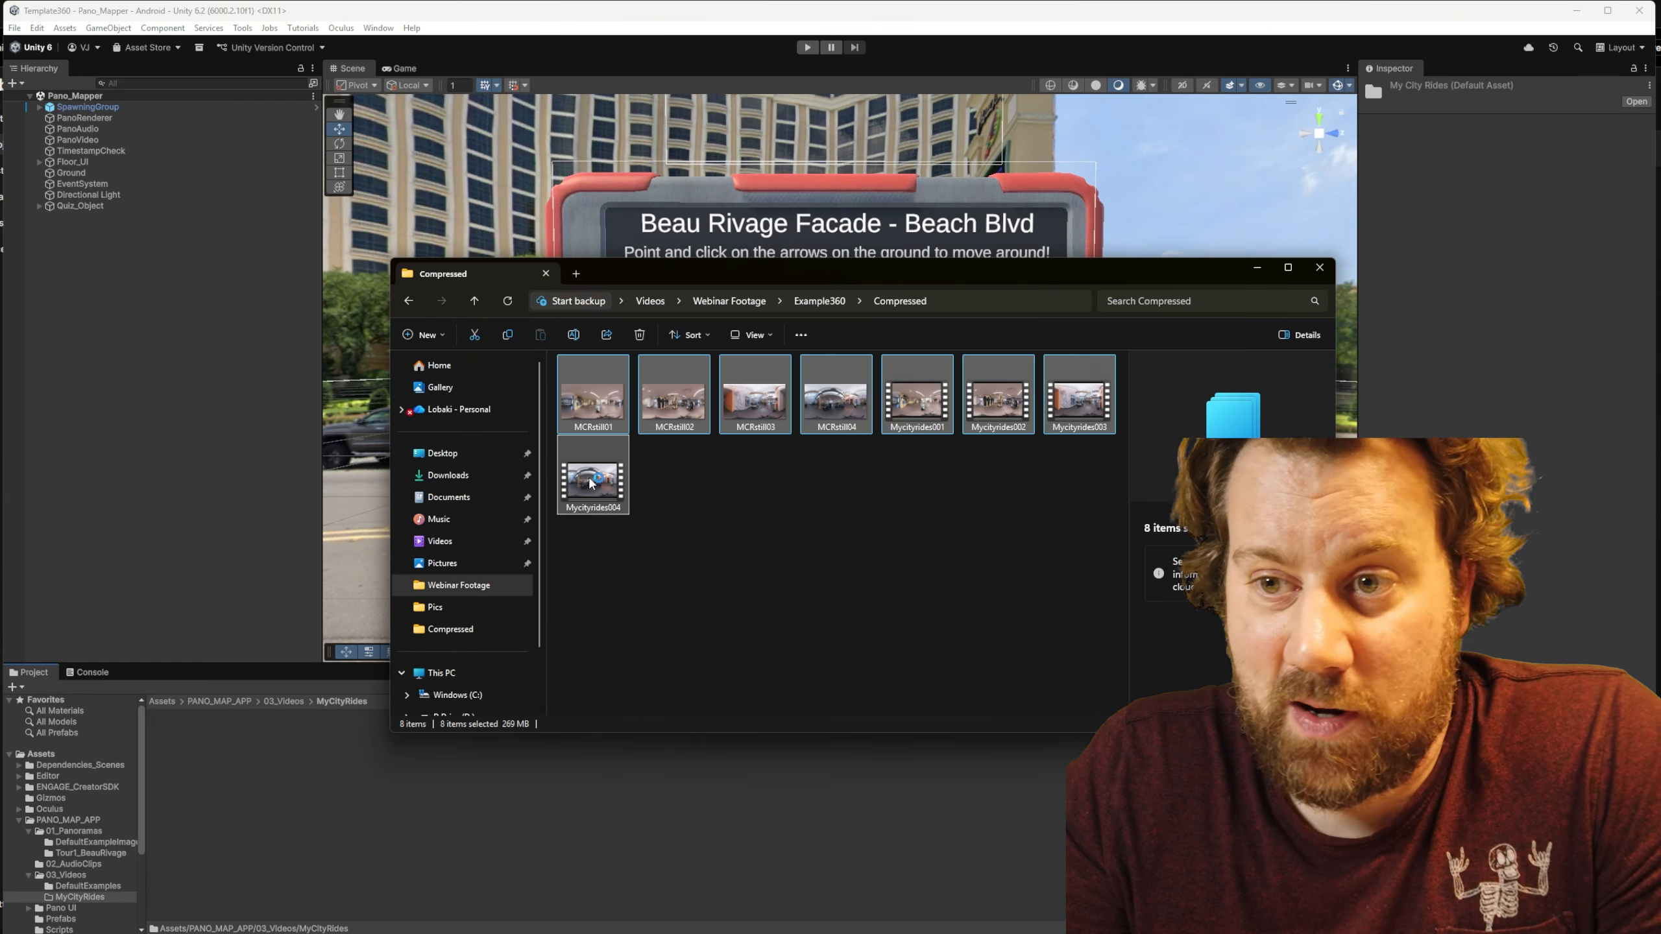
left_click_drag(591, 485, 698, 704)
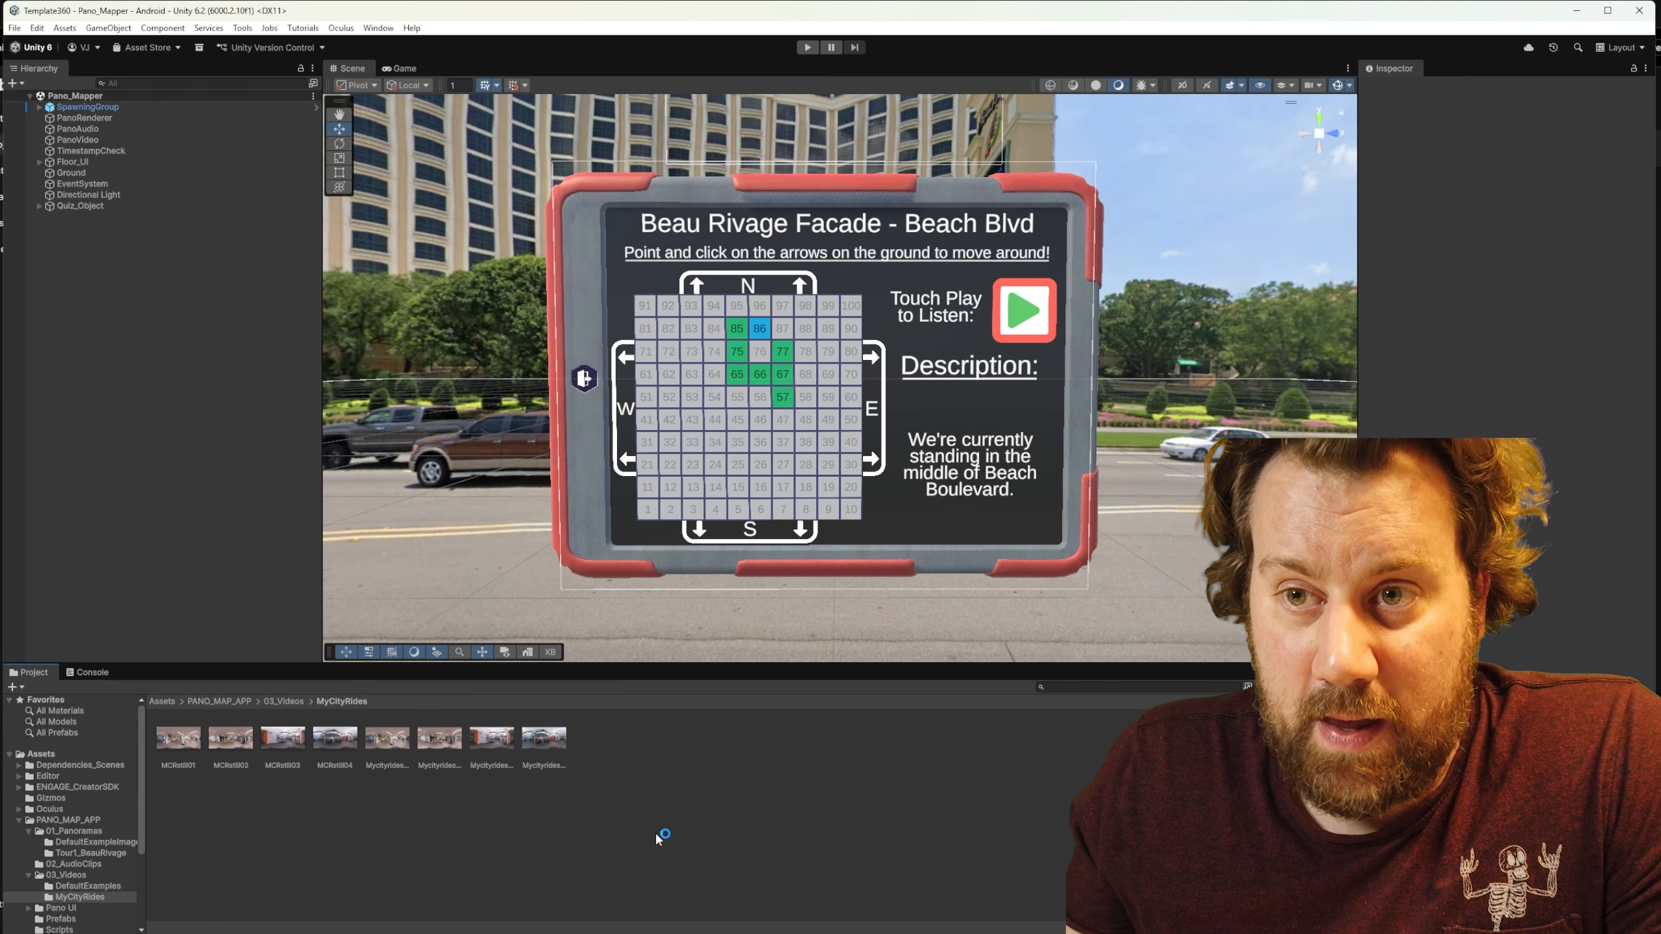
Step: Select the PanoScreen object nested under the tablet's Screen and go to the end of its Skybox_Collection slot list
left_click(859, 277)
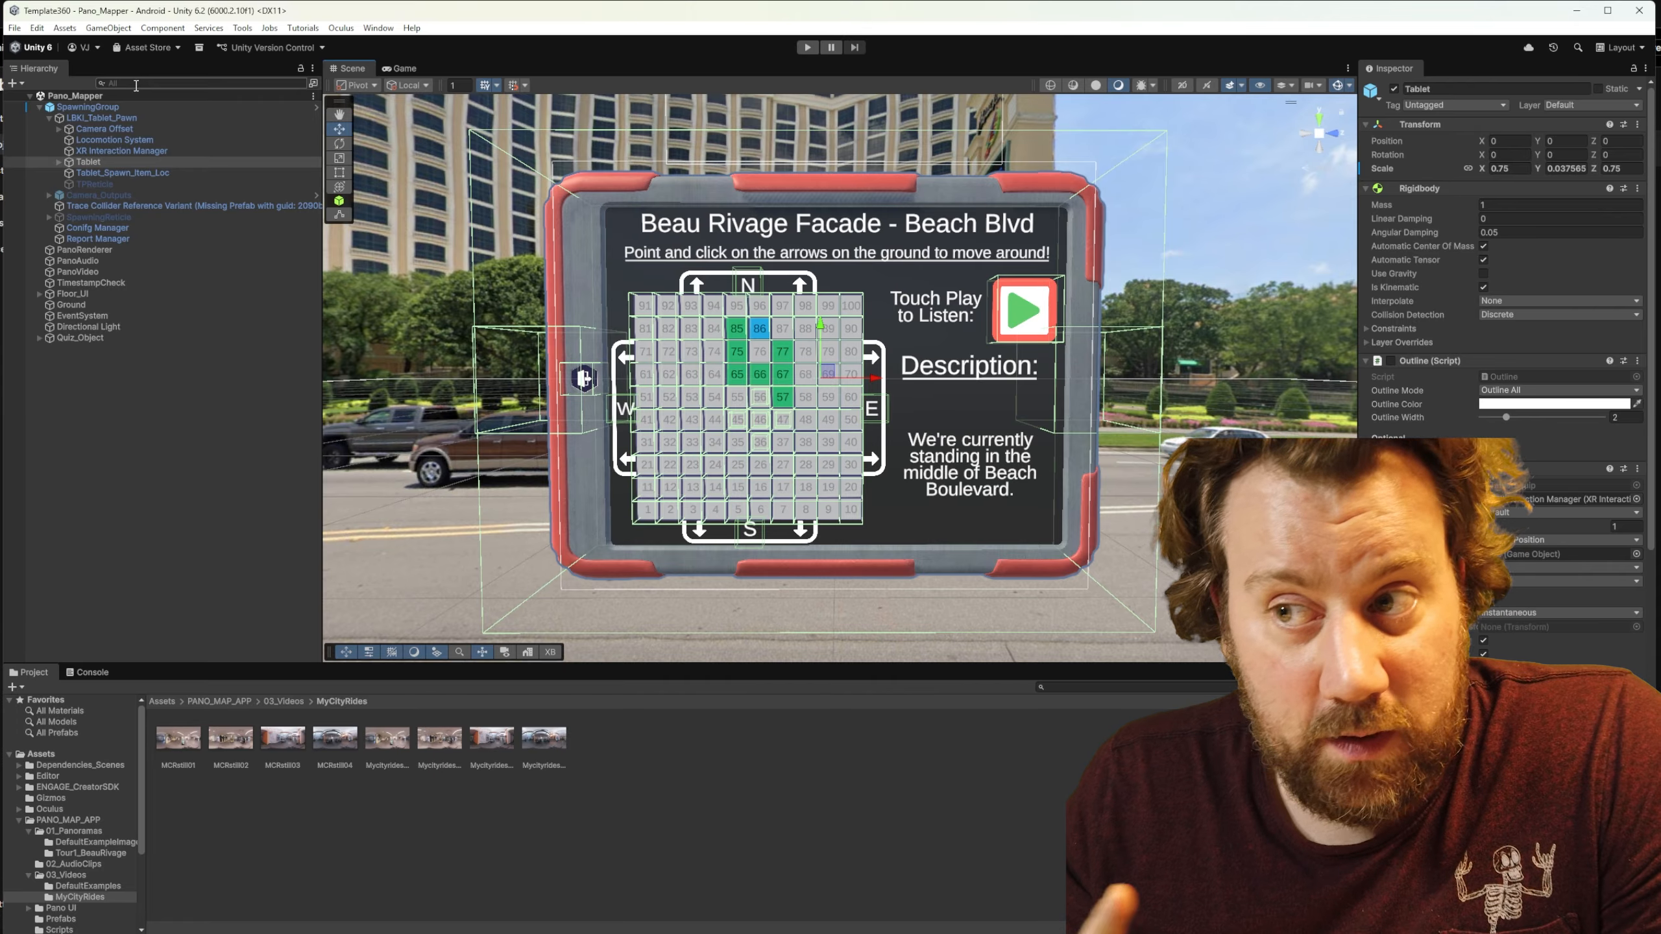
left_click(60, 161)
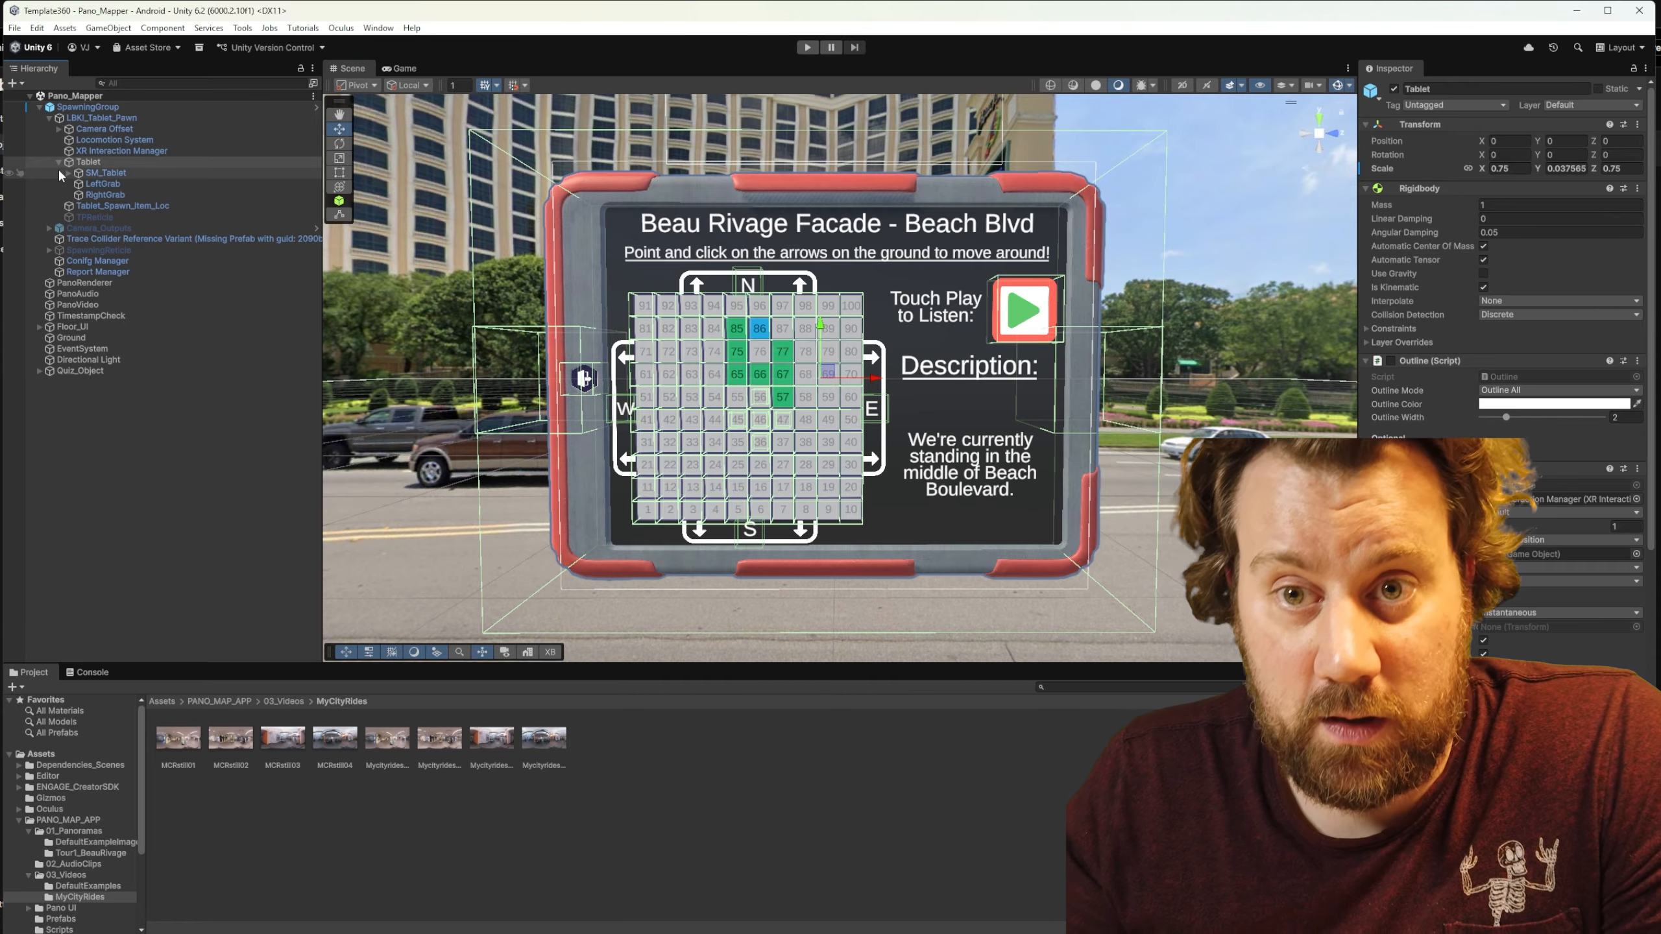
left_click(69, 172)
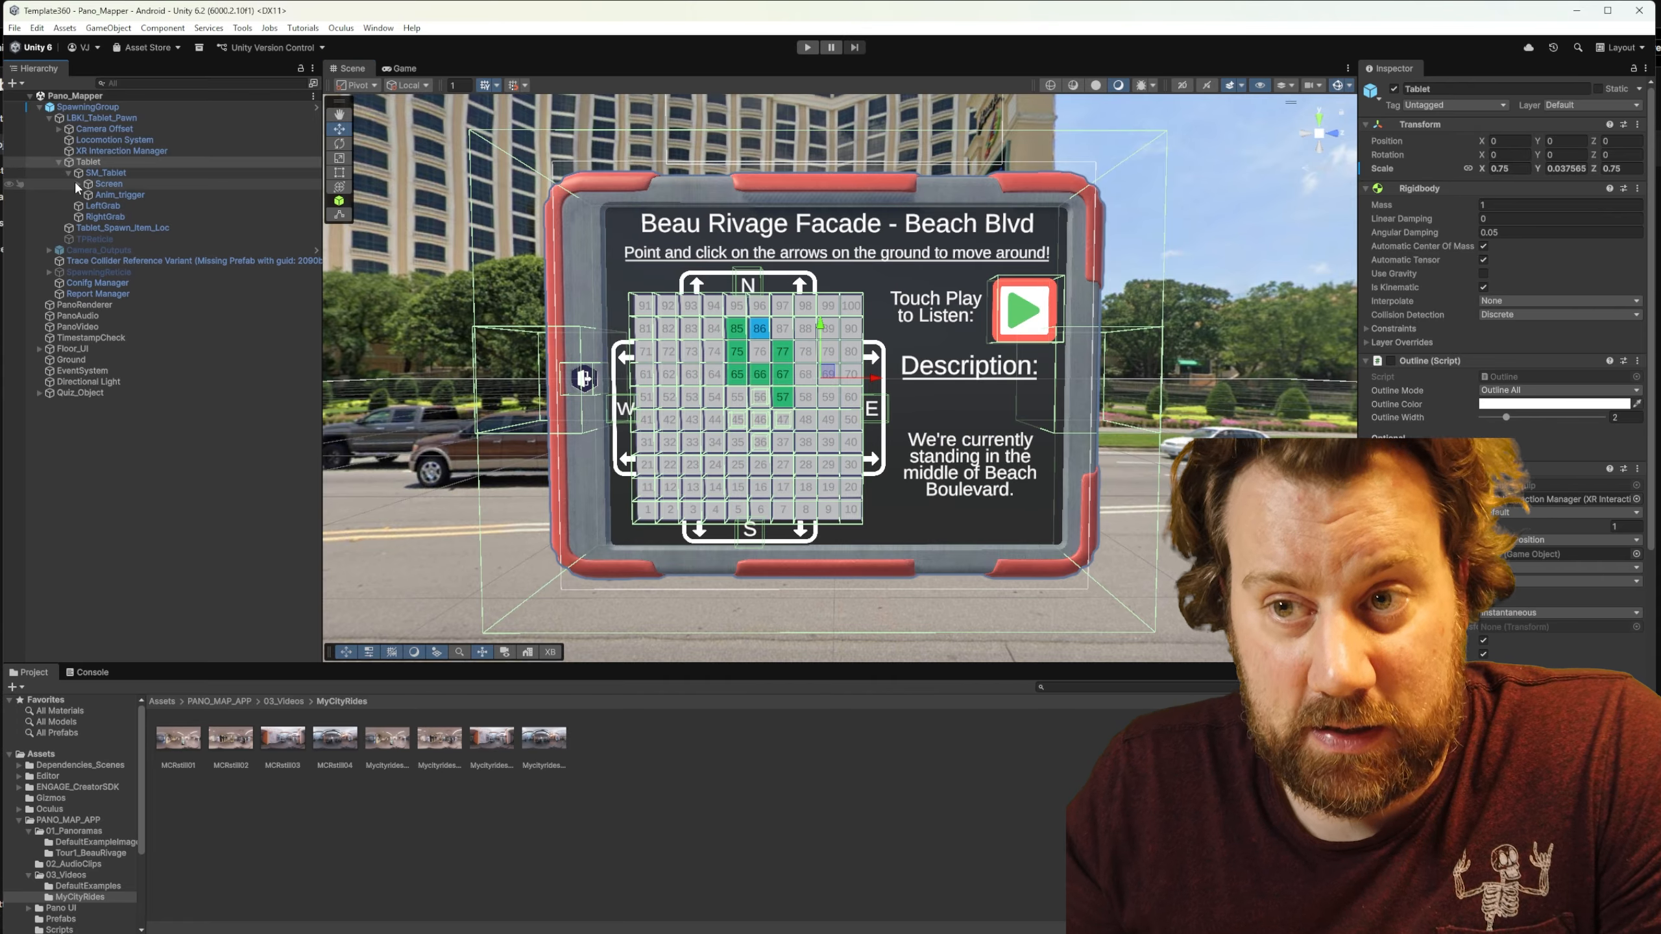
left_click(78, 183)
left_click(88, 228)
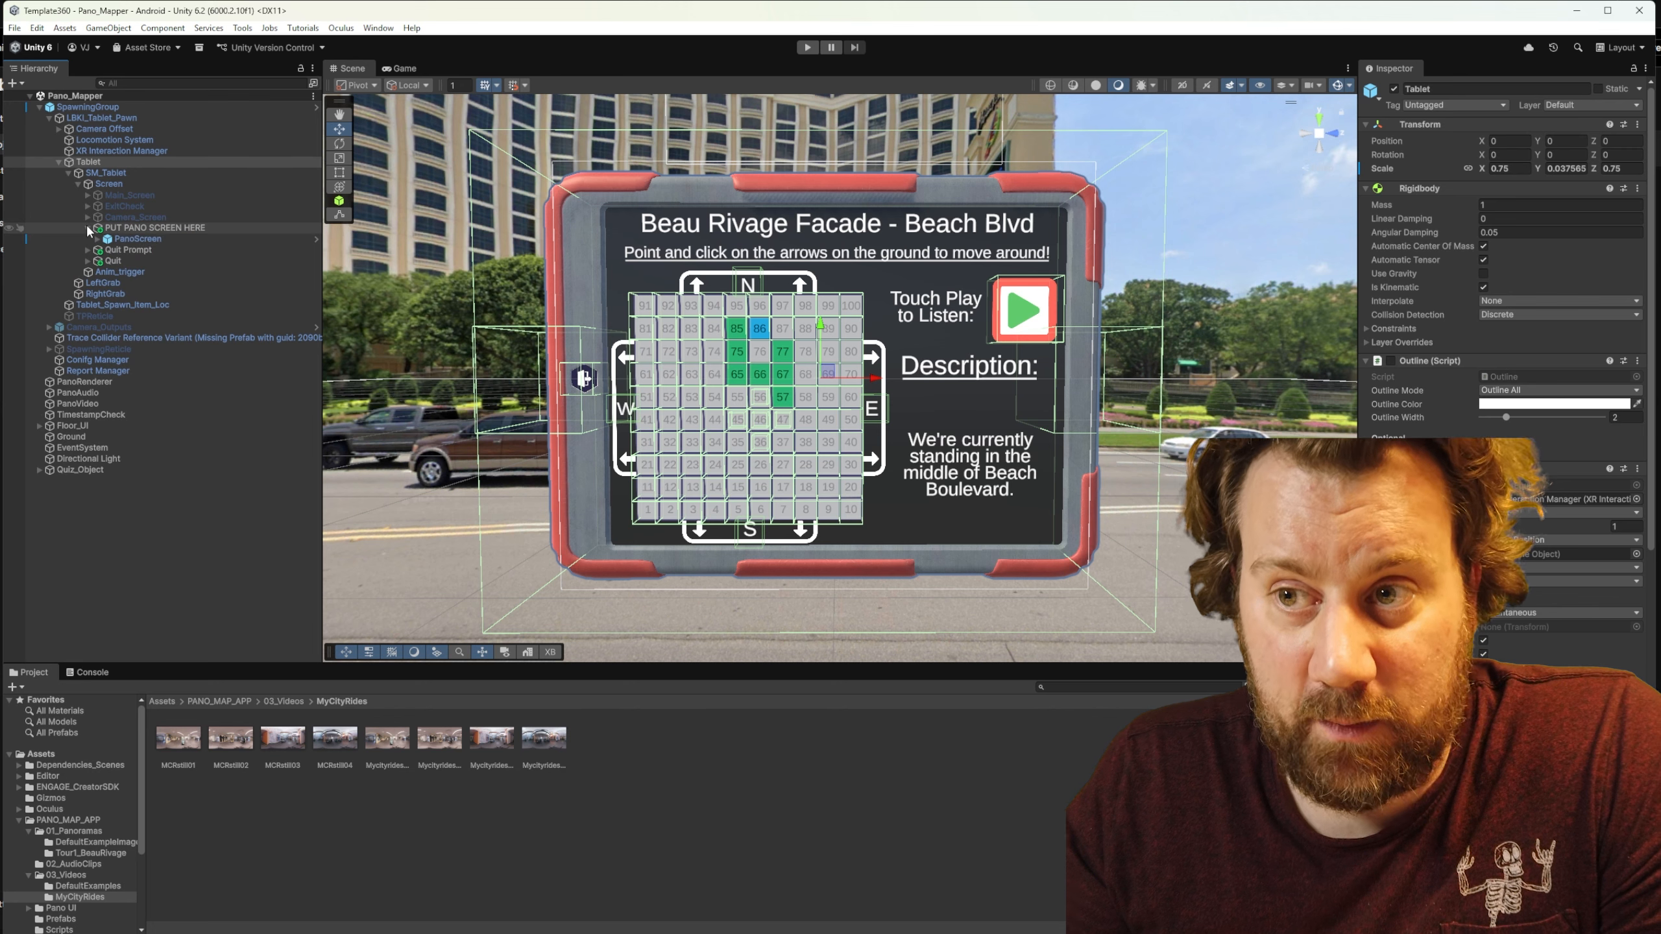
left_click(126, 240)
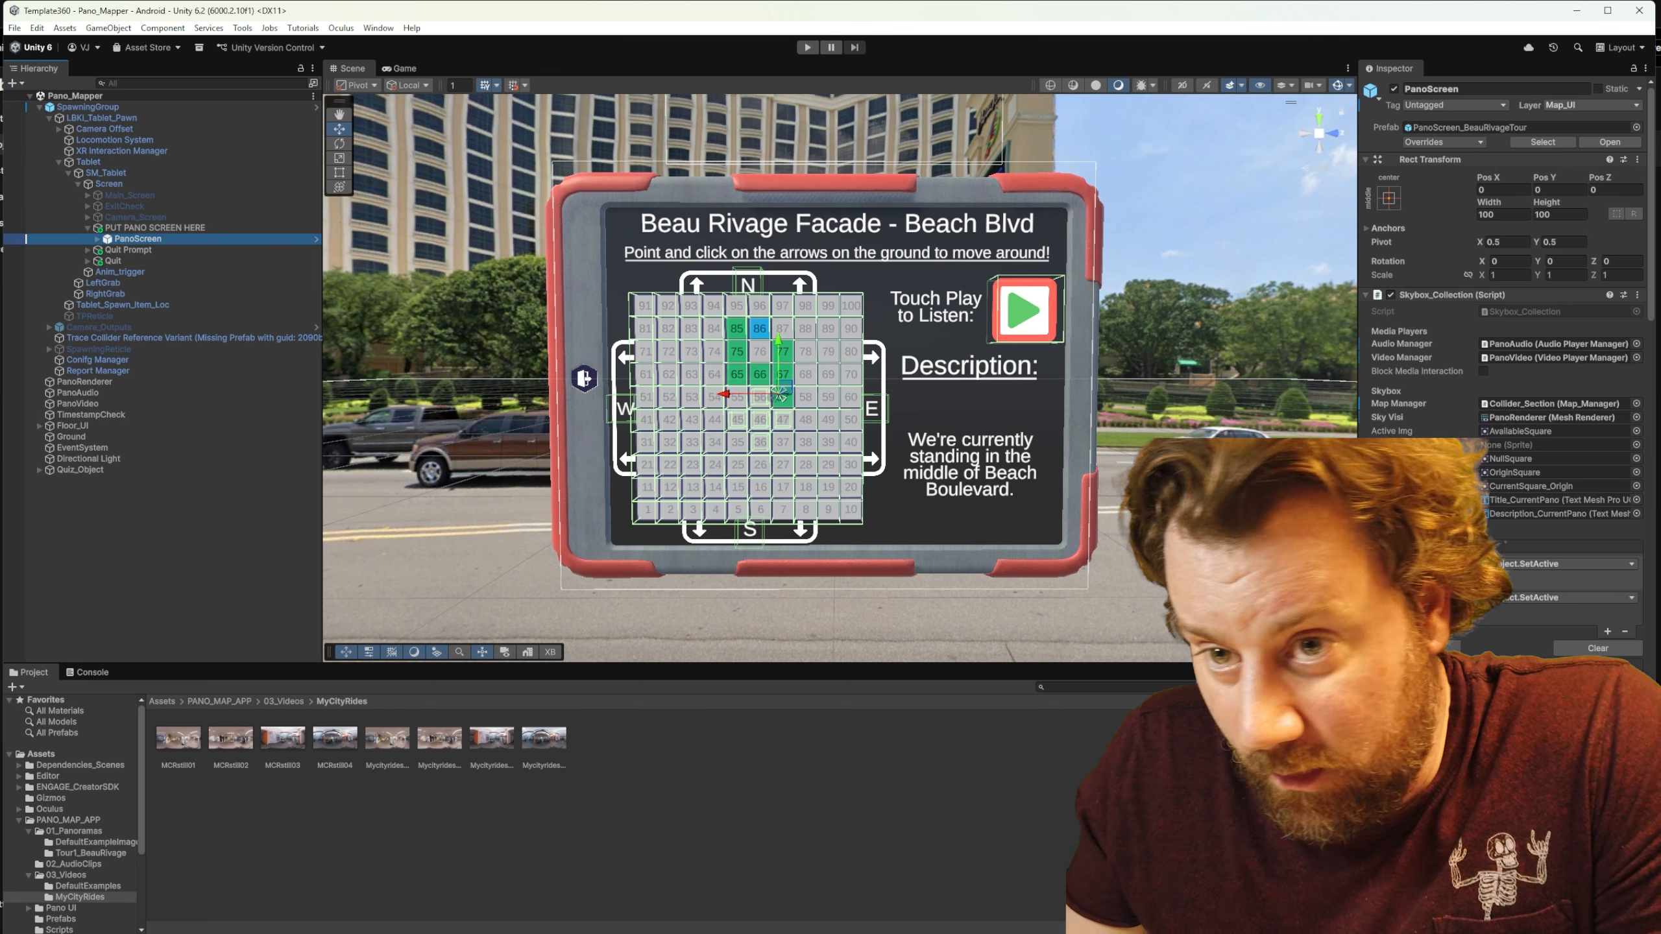
left_click_drag(1652, 263, 1657, 515)
left_click_drag(1658, 575, 1649, 853)
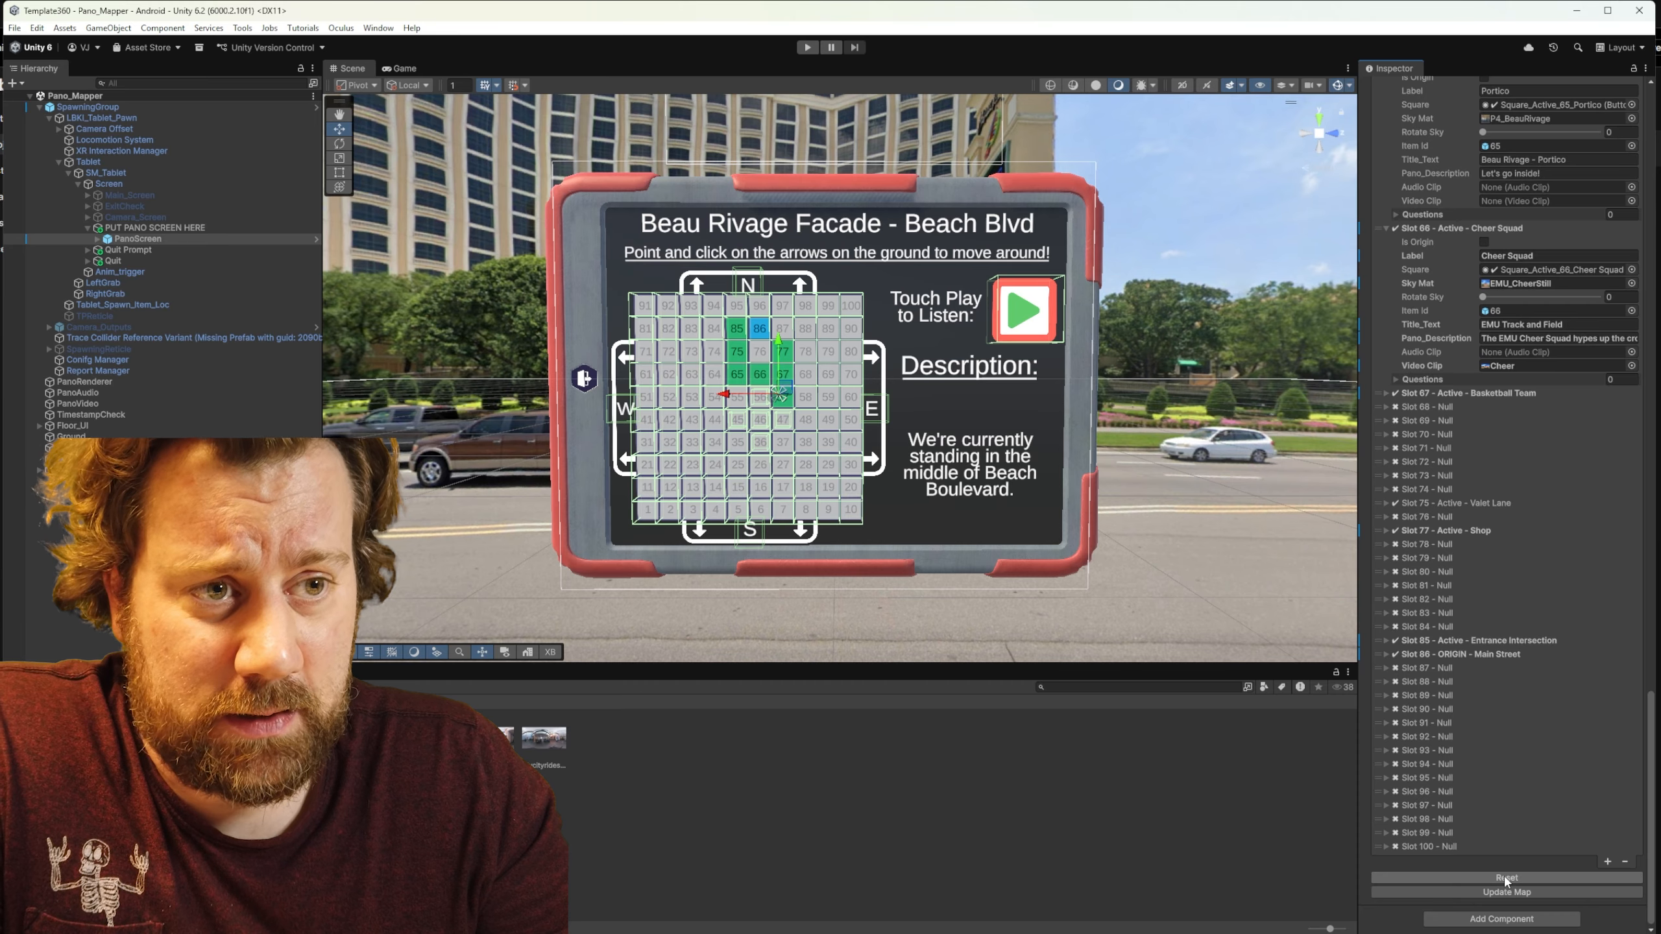
Step: Reset the map slots and make slot 56 the origin, with MCRstill01 as its sky material and Mycityrides001 as its video clip
left_click(1585, 872)
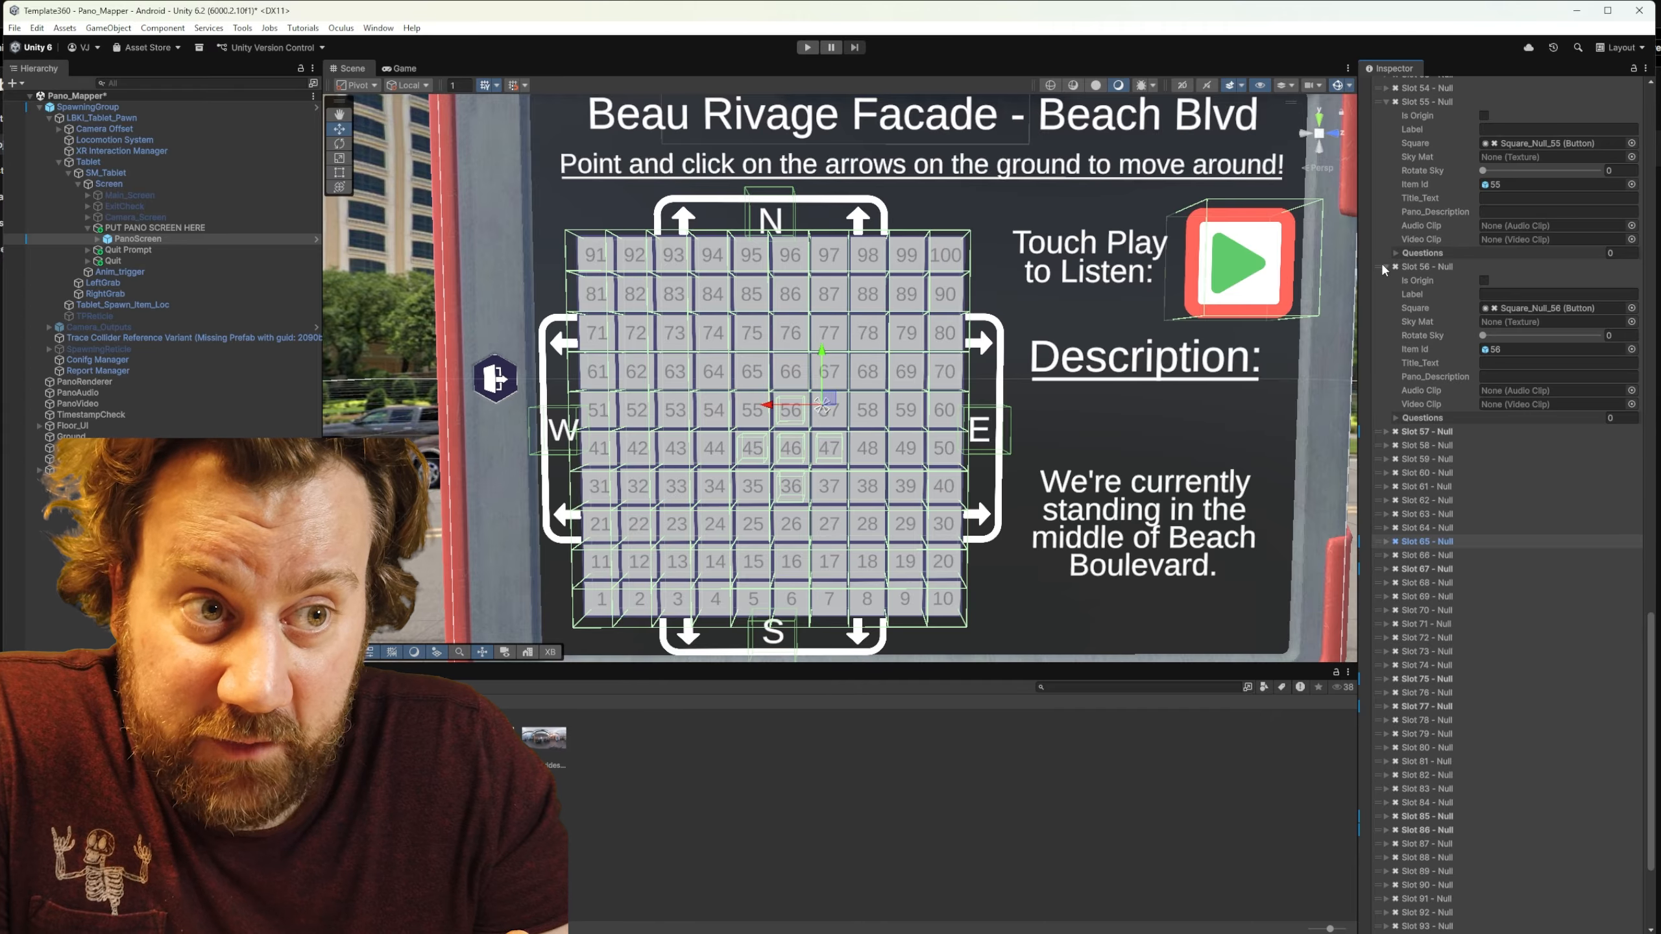
left_click(1417, 264)
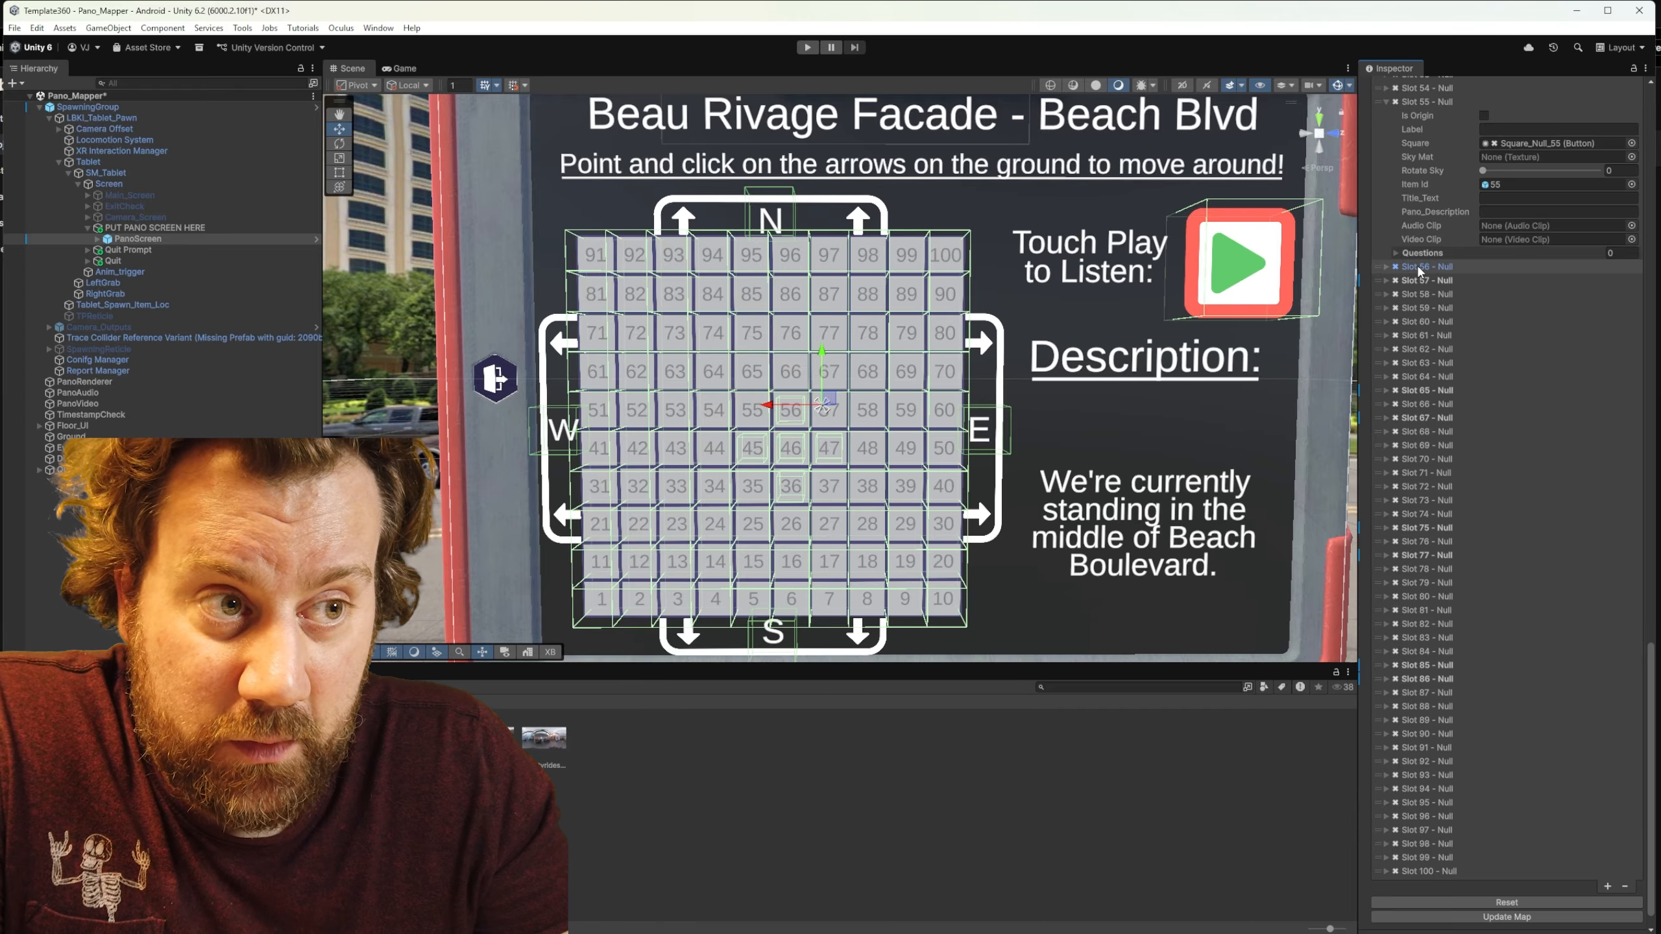
left_click(1385, 268)
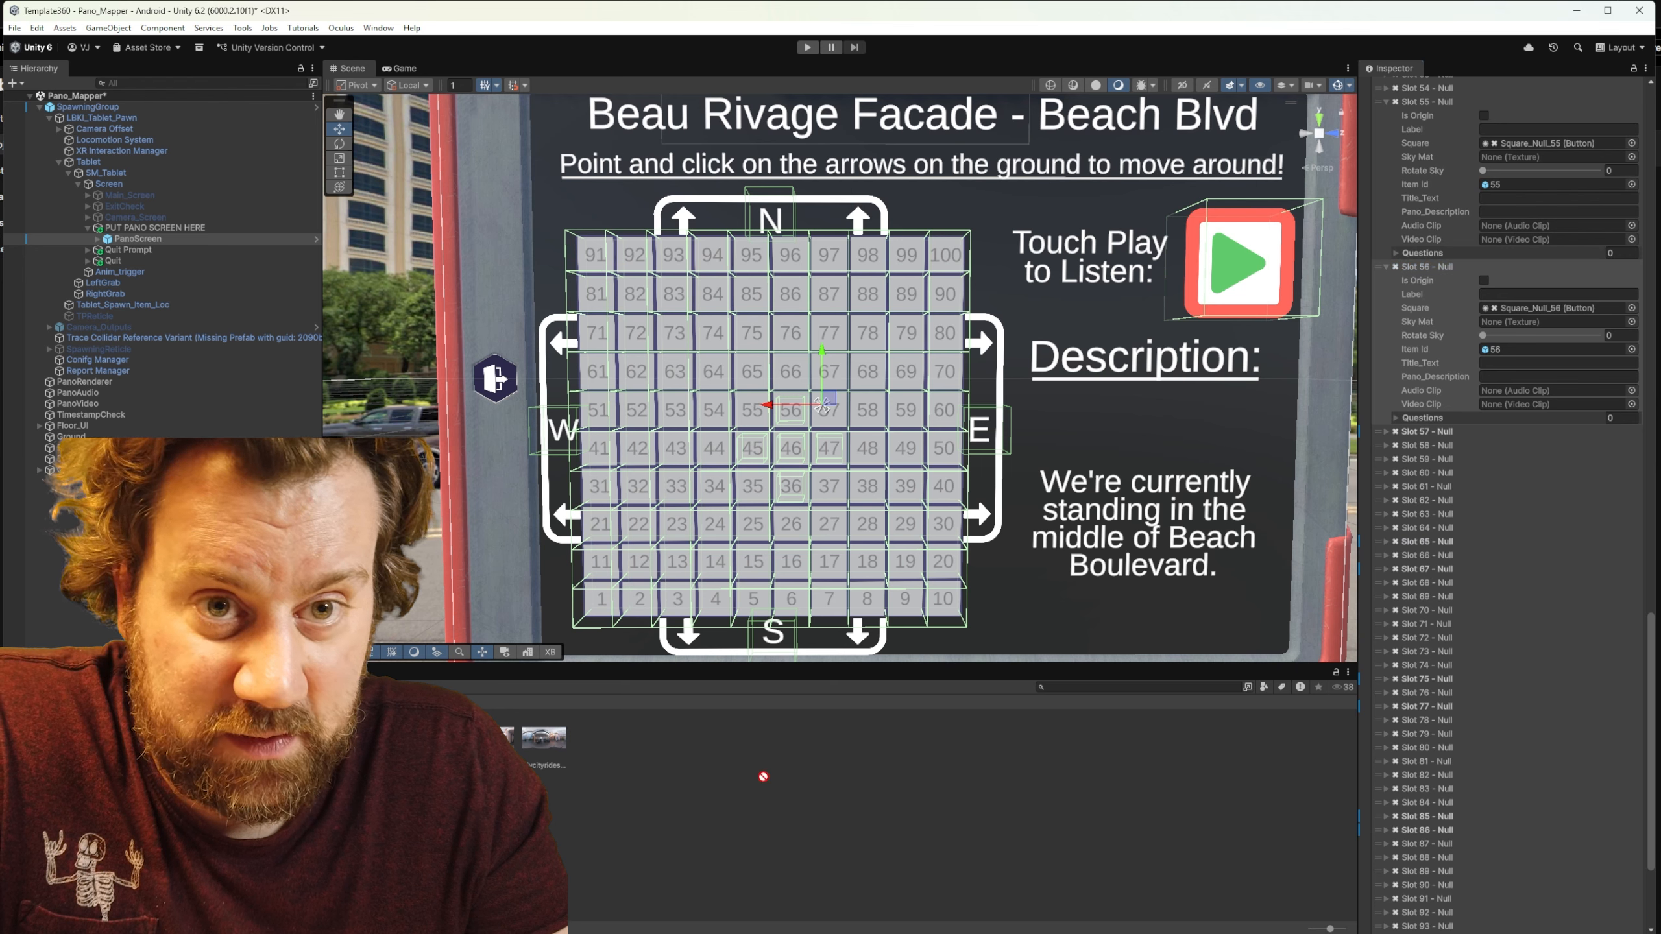
left_click_drag(763, 776, 1507, 322)
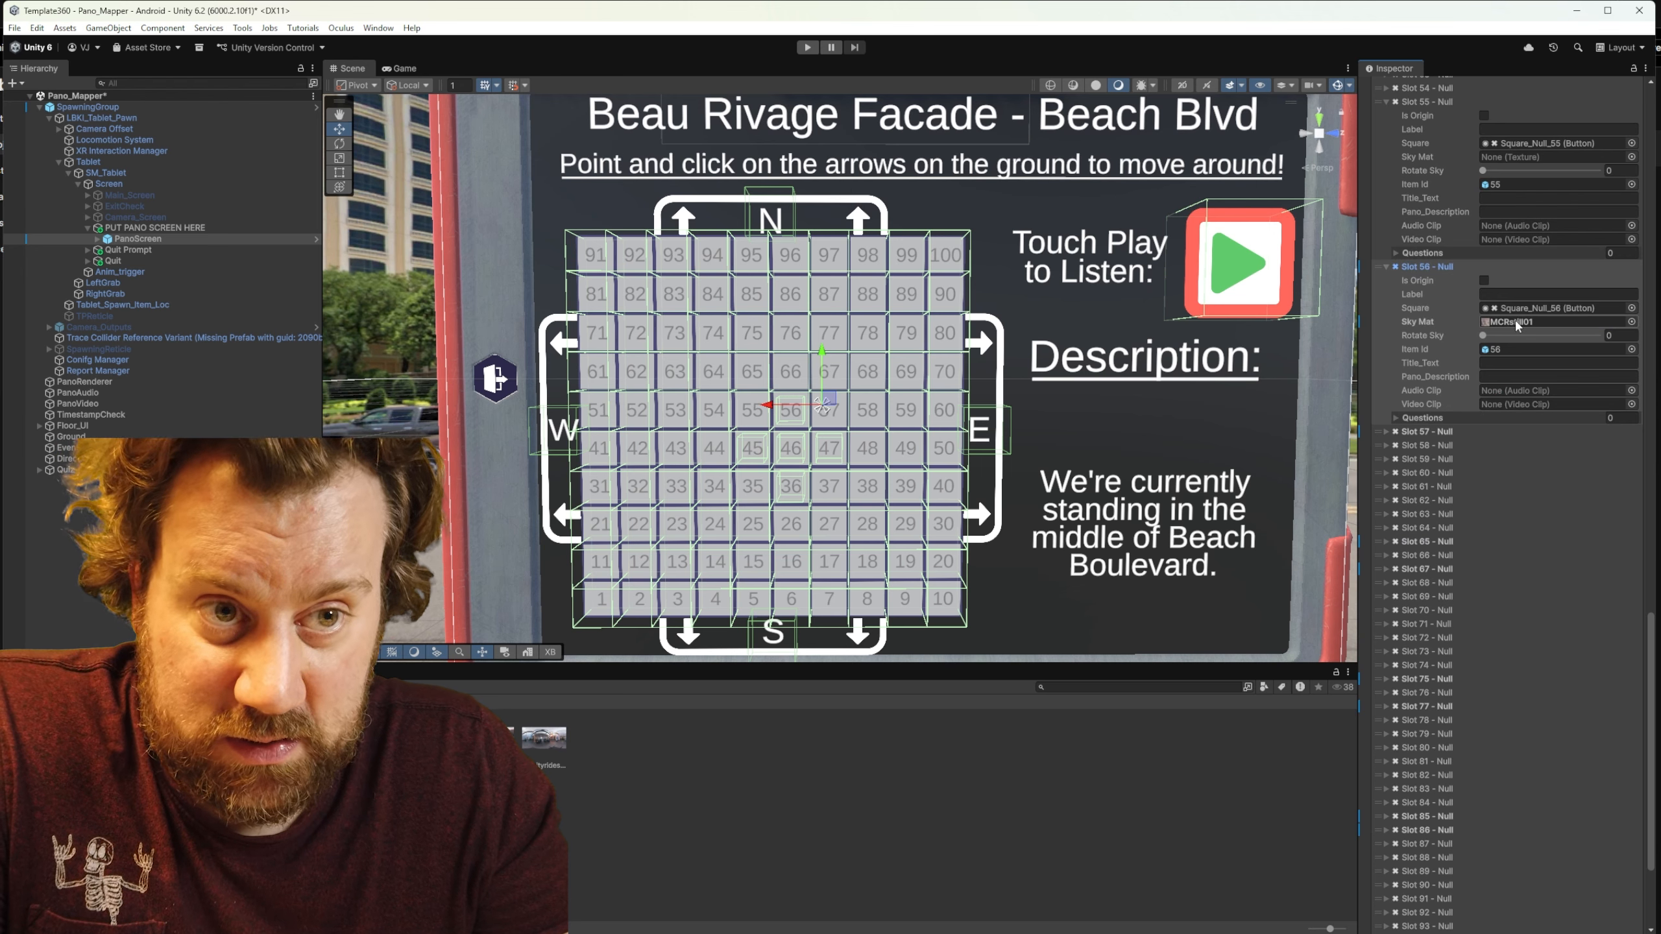
left_click(1483, 282)
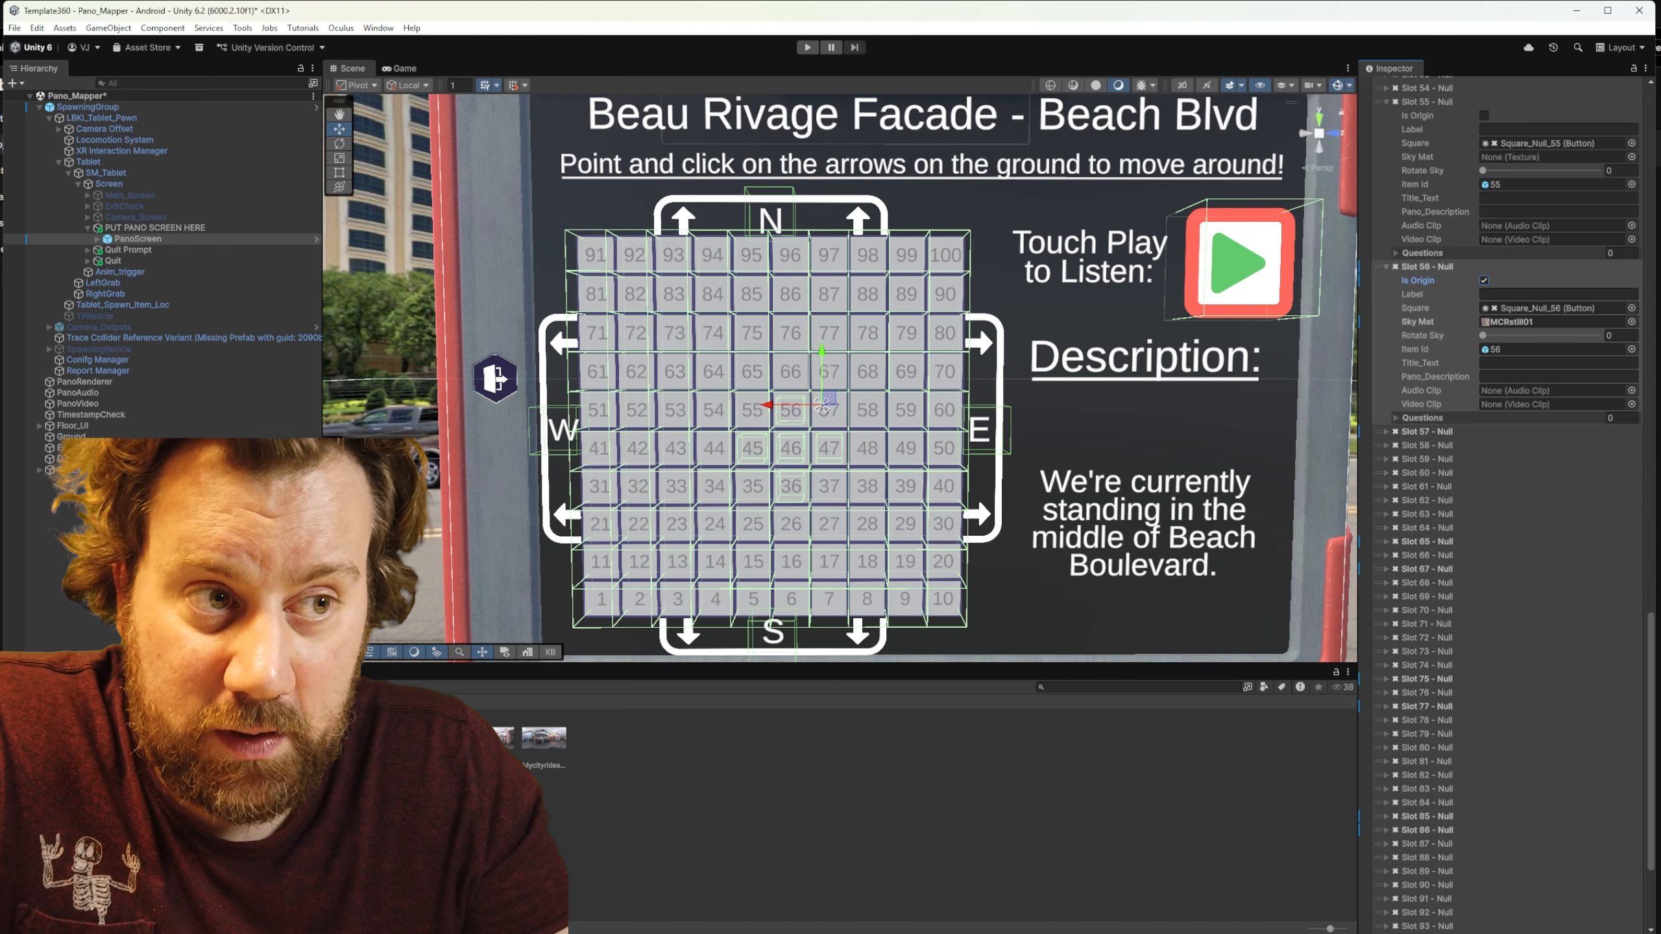
left_click_drag(1486, 489, 1514, 411)
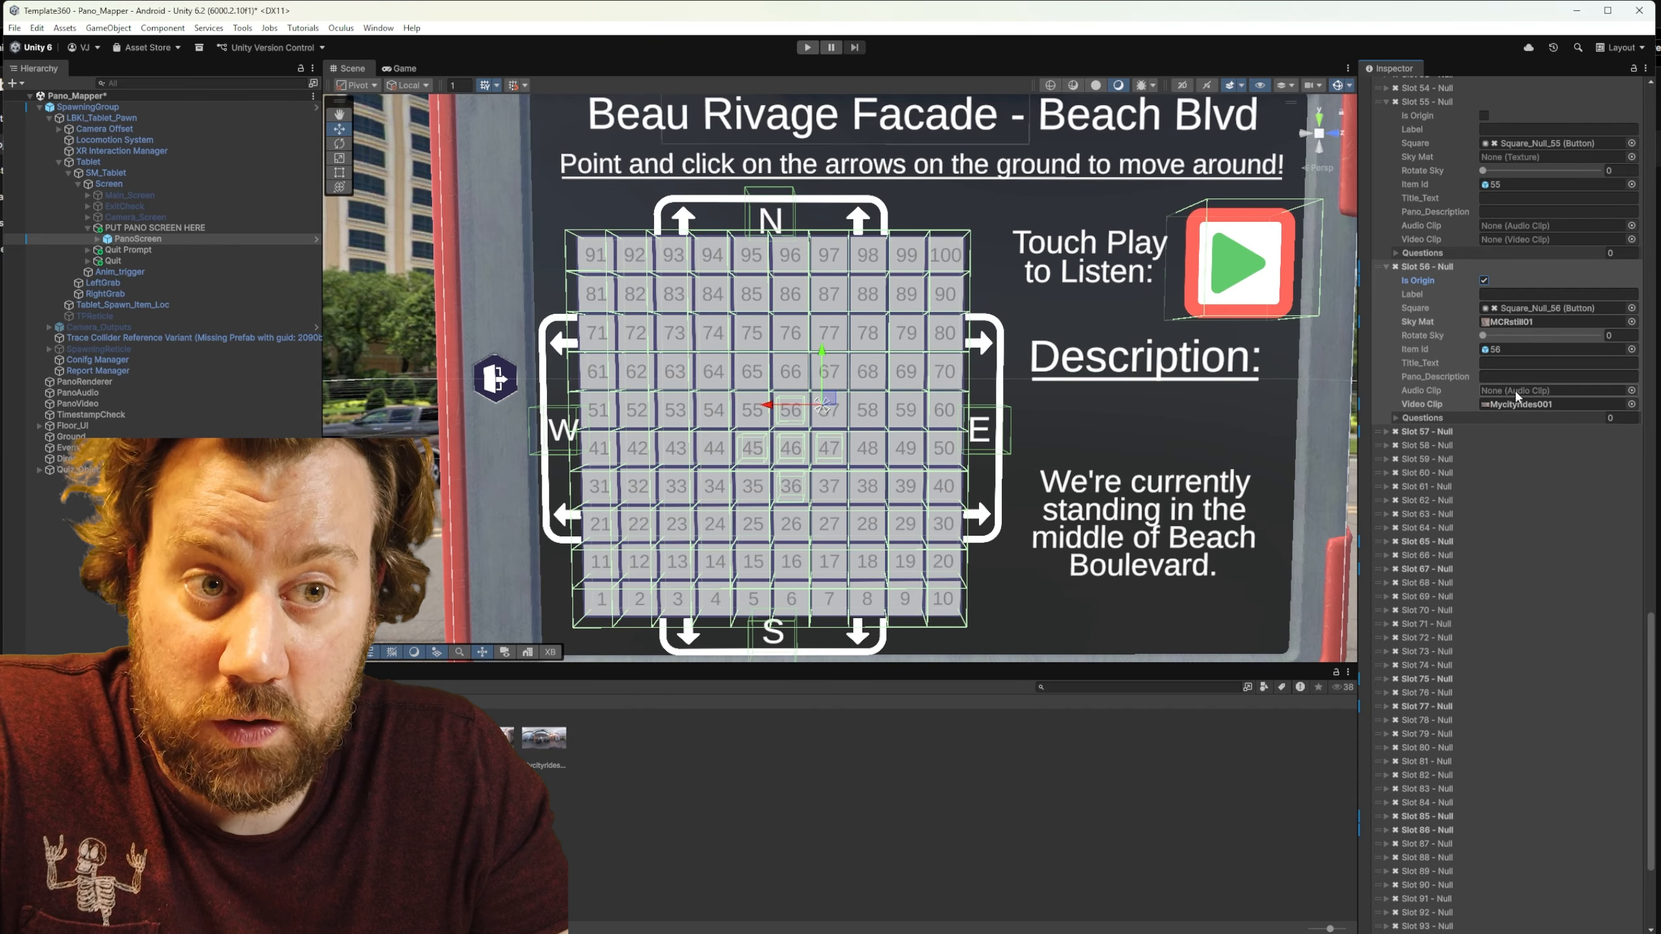
Step: Label slot 56 MCR01 and give it the title Store and the pano description Helmet Selection
left_click(1514, 294)
type("MCR01")
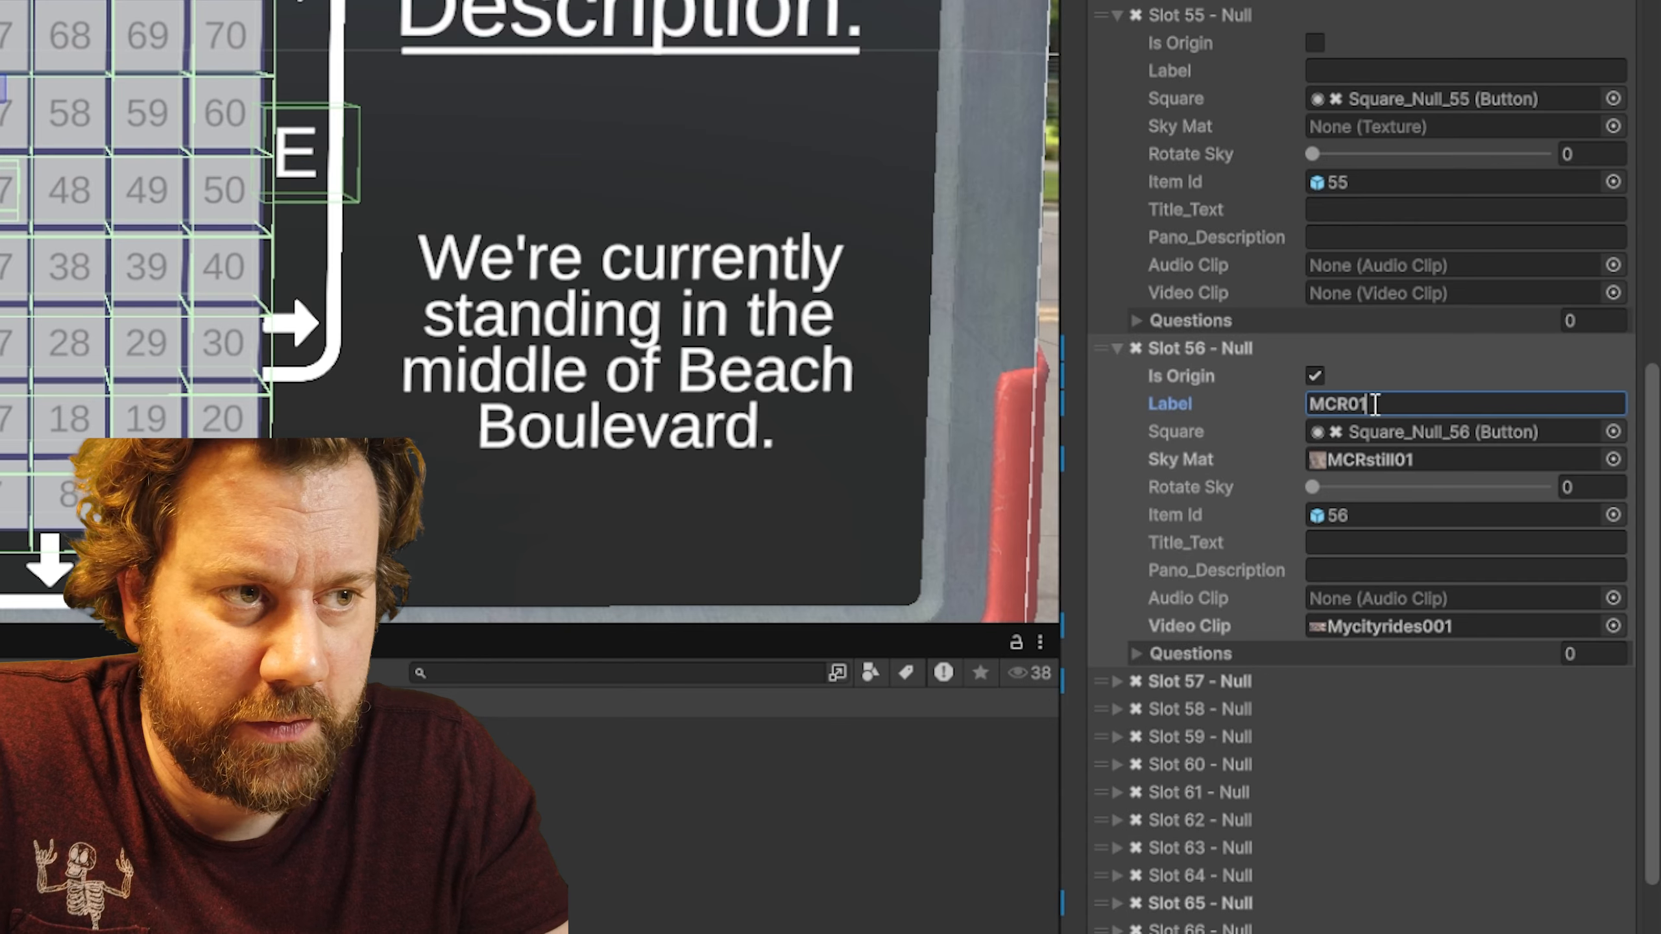
left_click(1425, 550)
type("S")
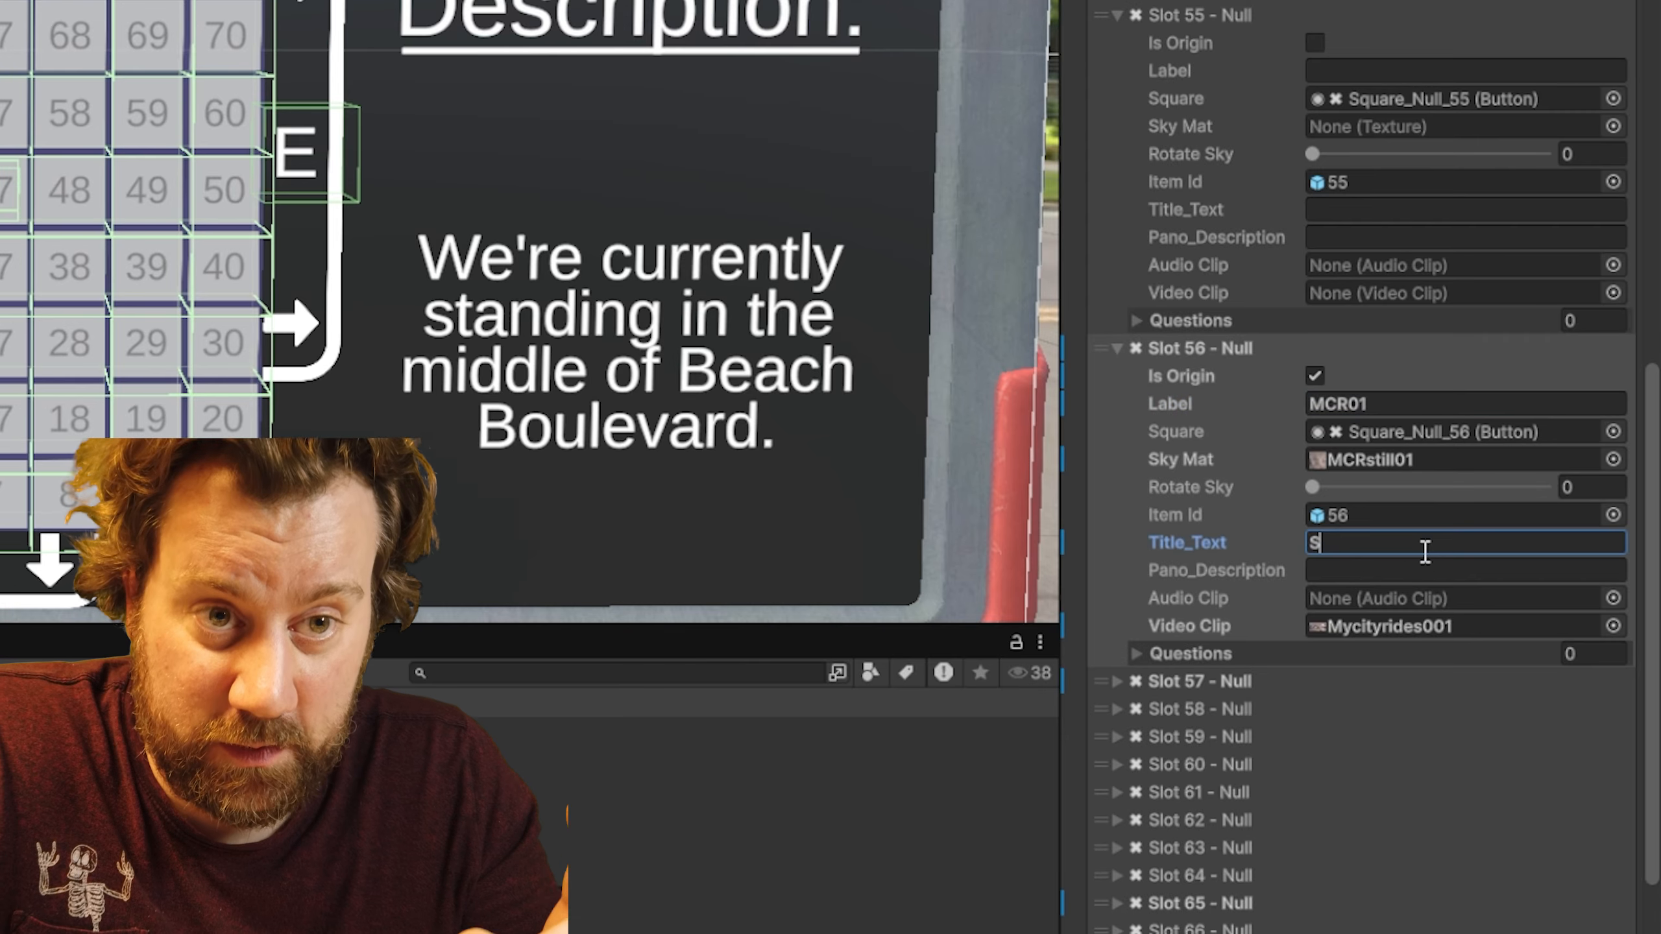
type("how")
key("BackSpace")
key("BackSpace")
key("BackSpace")
type("tore")
left_click(1430, 577)
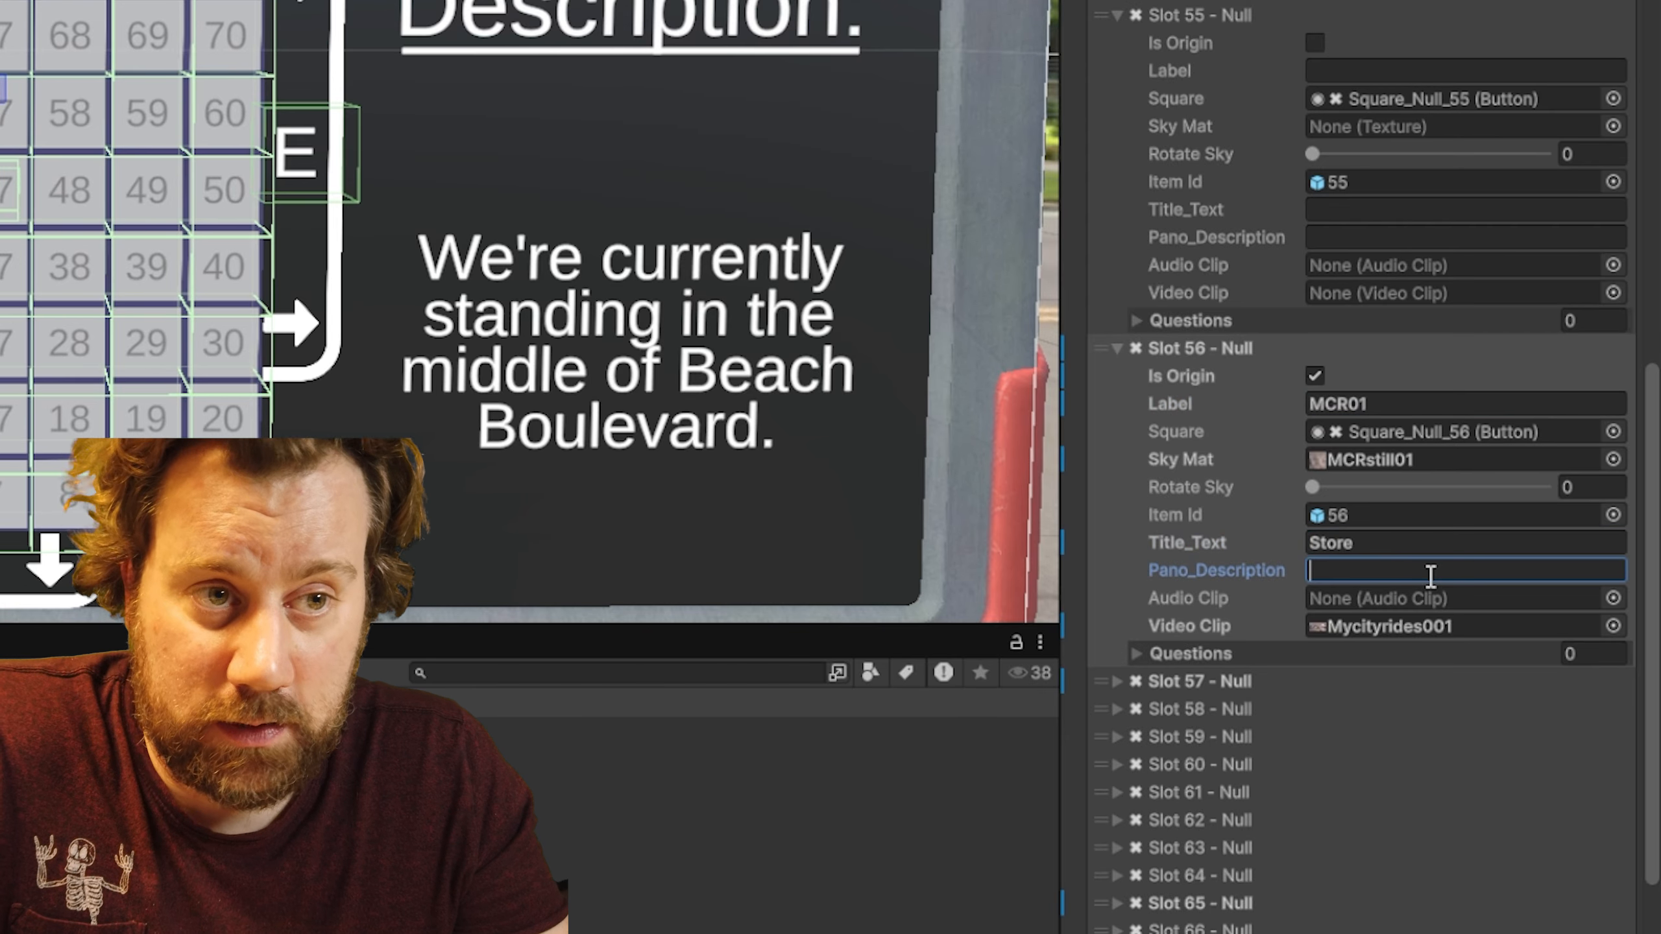
type("Helmet ")
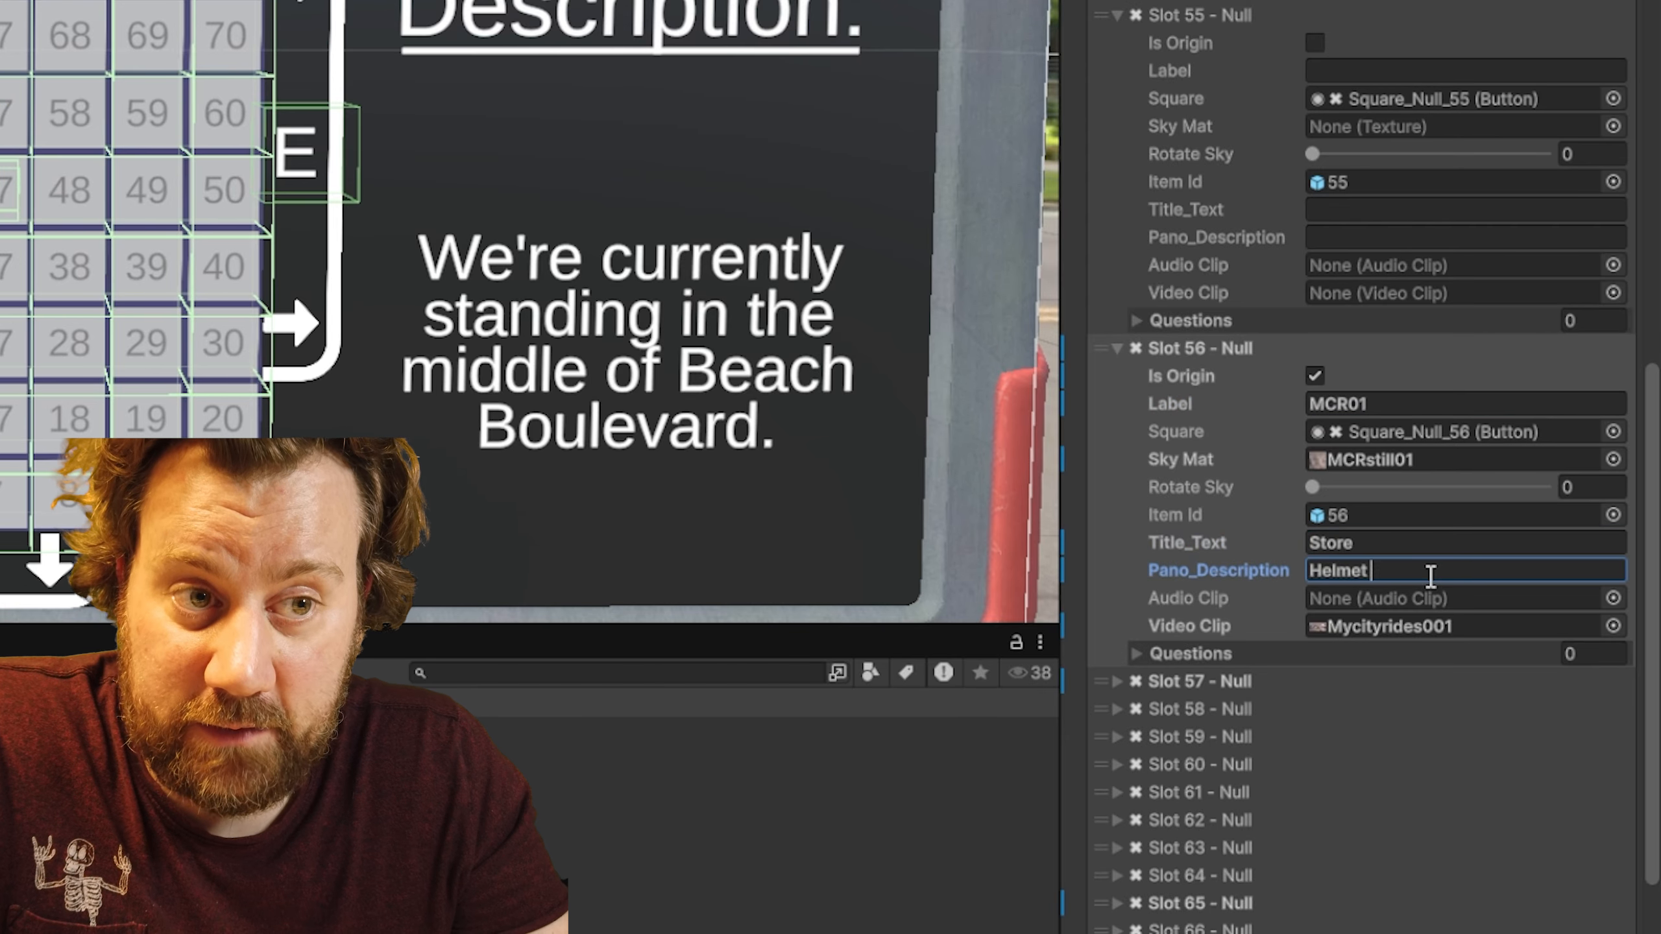
type("Selection")
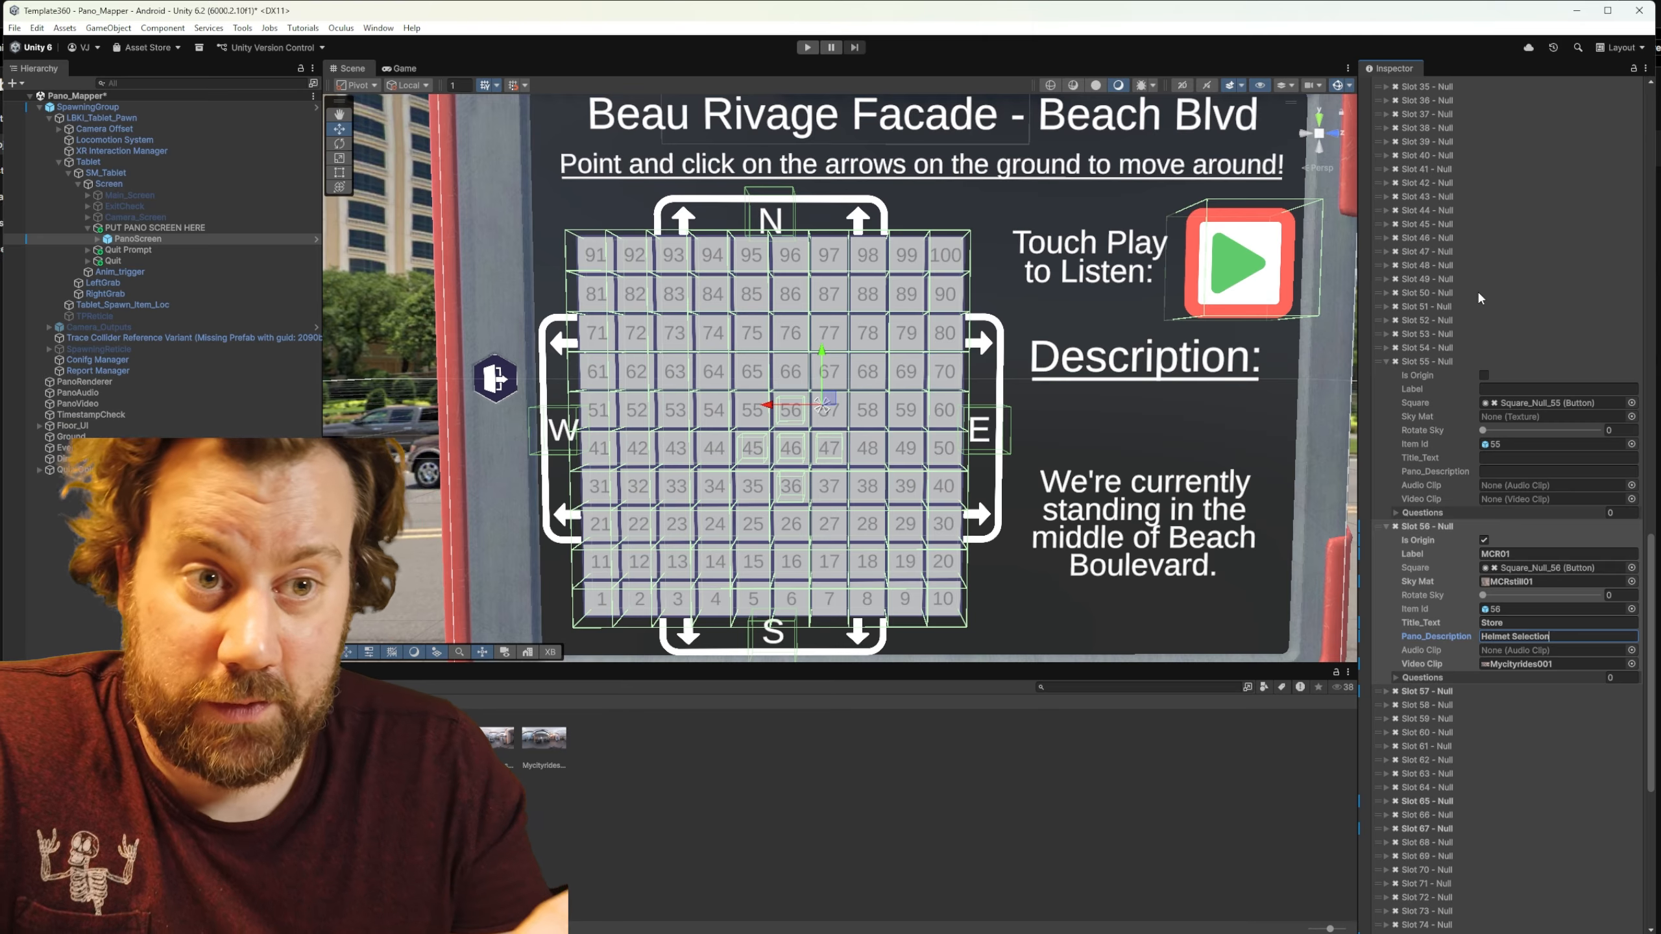
Step: Fill in slot 46 with label MCR02, sky material MCRstill02, title Store, description Jacket Selection and video clip Mycityrides002
left_click(1386, 238)
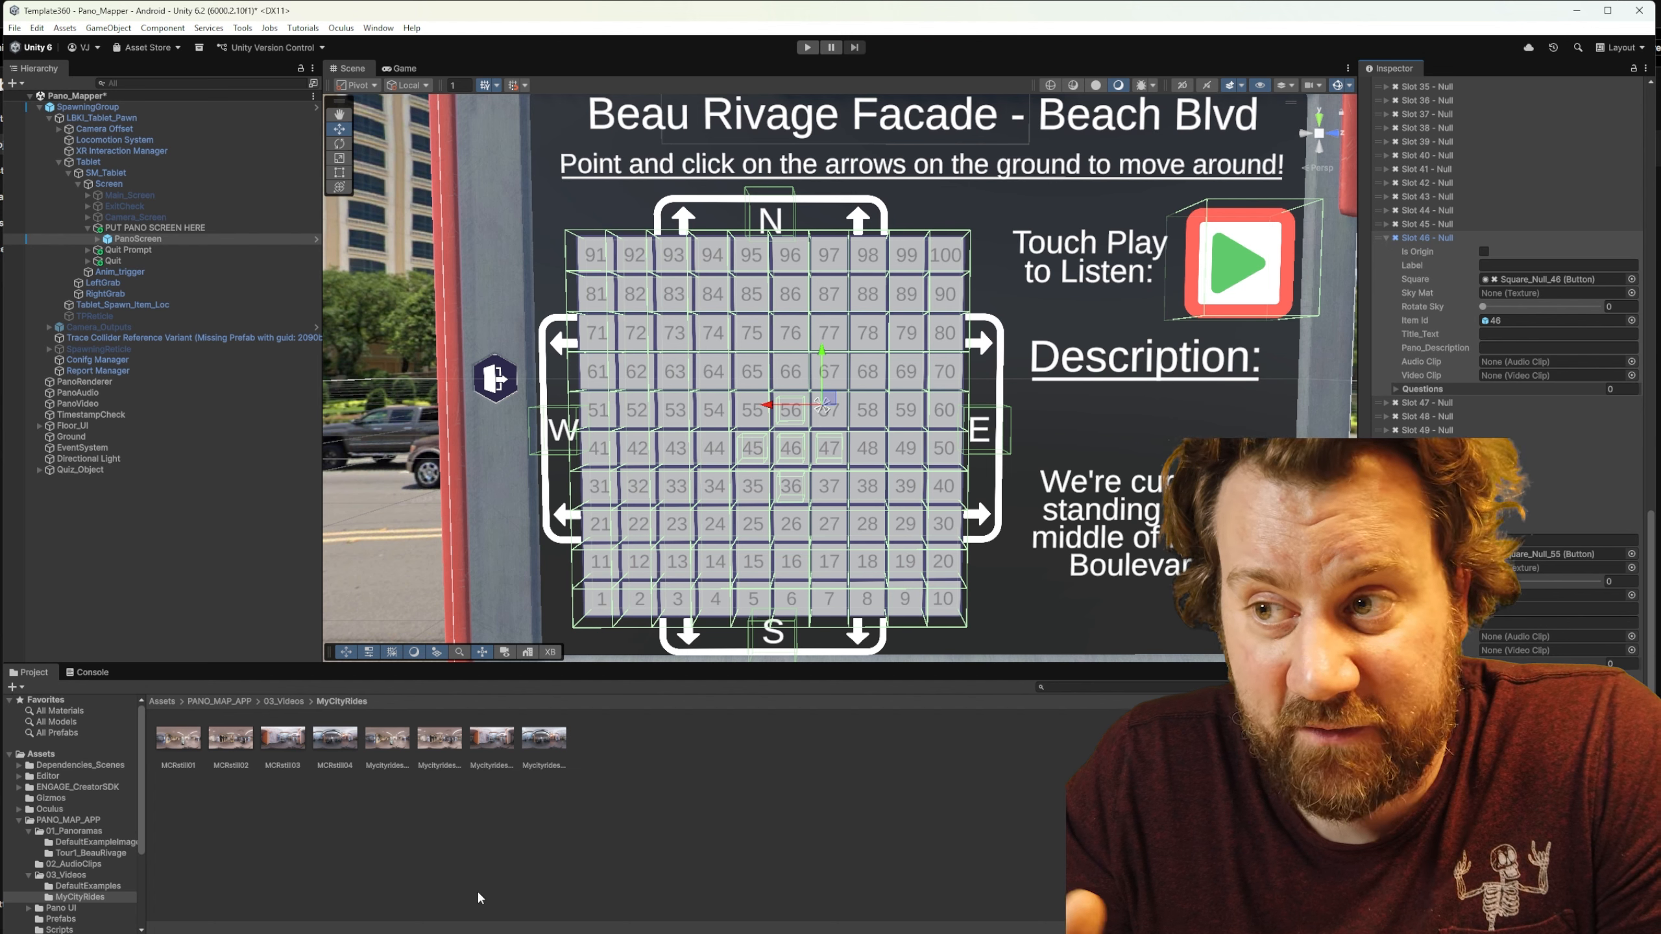
left_click_drag(240, 742, 1502, 296)
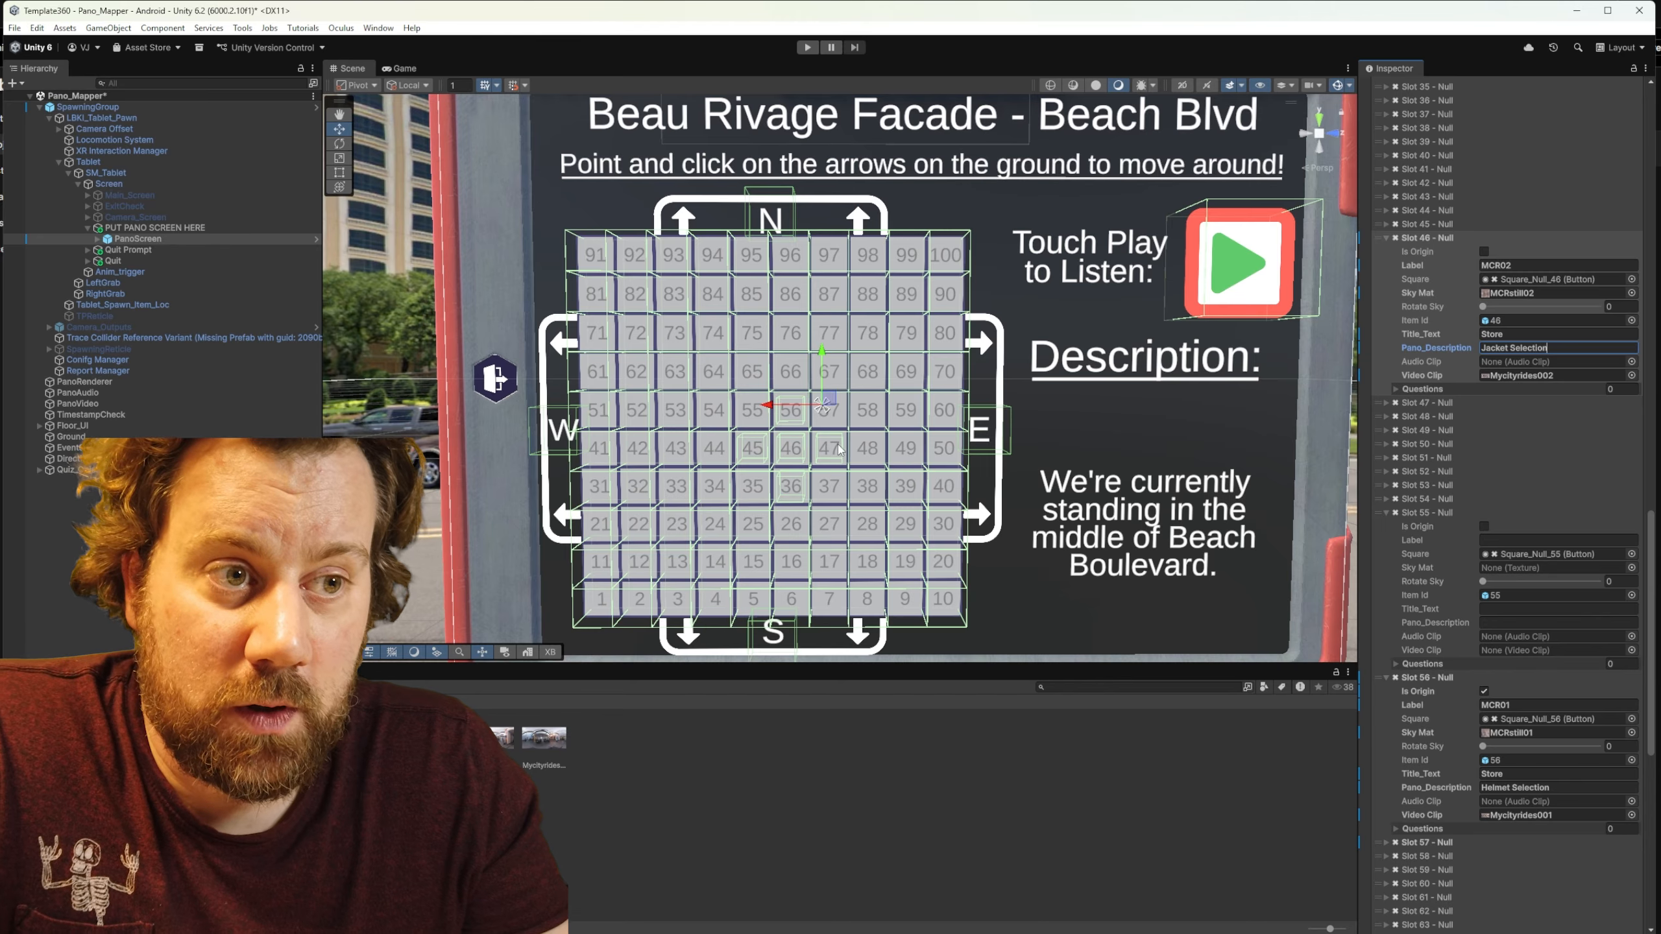
Step: Fill in slot 57 with label MCR03, sky material MCRstill03, title Showroom, description Hallway and video clip Mycityrides003
left_click(1381, 844)
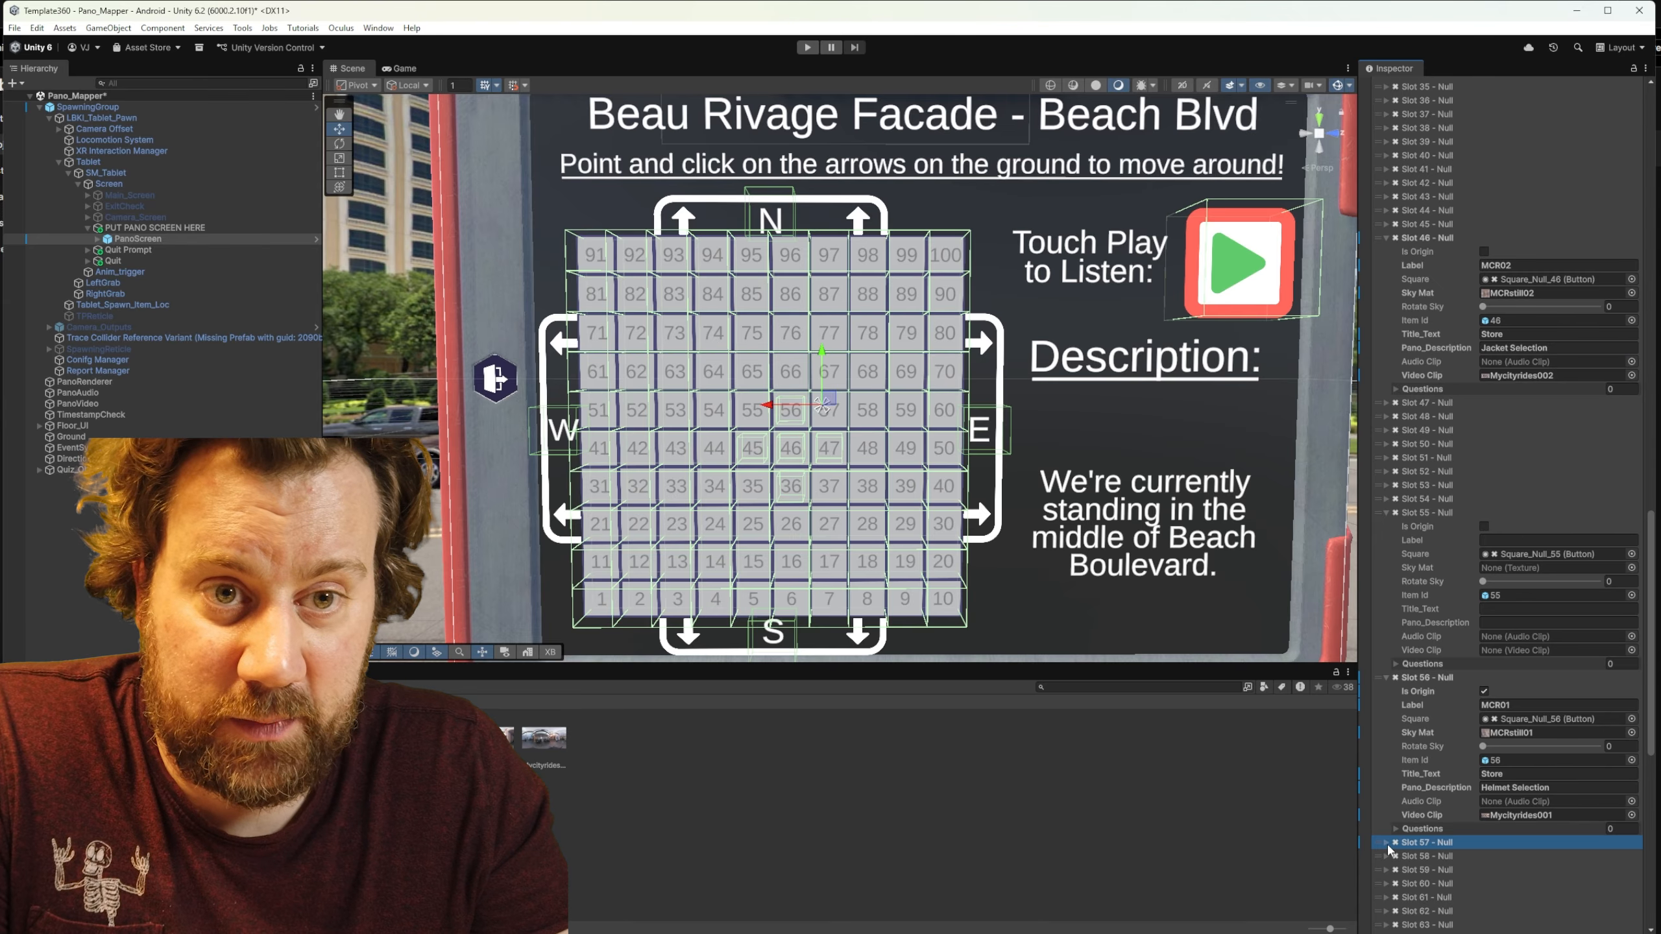
left_click(1387, 844)
scroll(1448, 772, "down", 6)
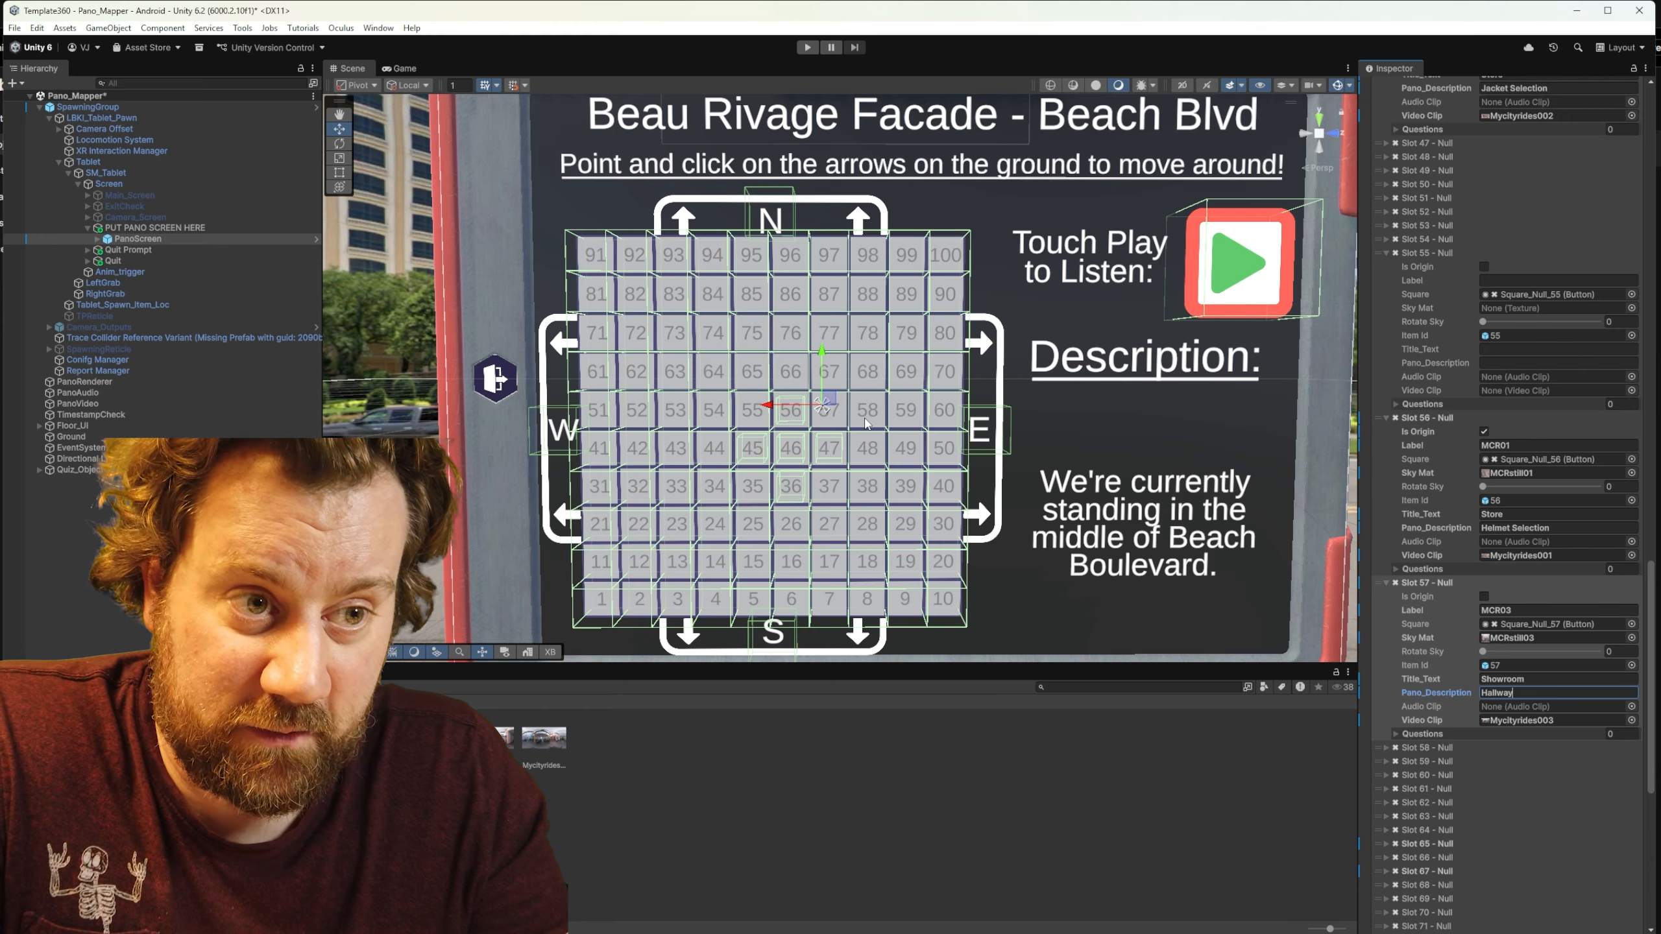
Step: Fill in slot 58 with label MCR04, sky material MCRstill04, title Showroom, description Bikes and video clip Mycityrides004, and save the scene
left_click(1386, 748)
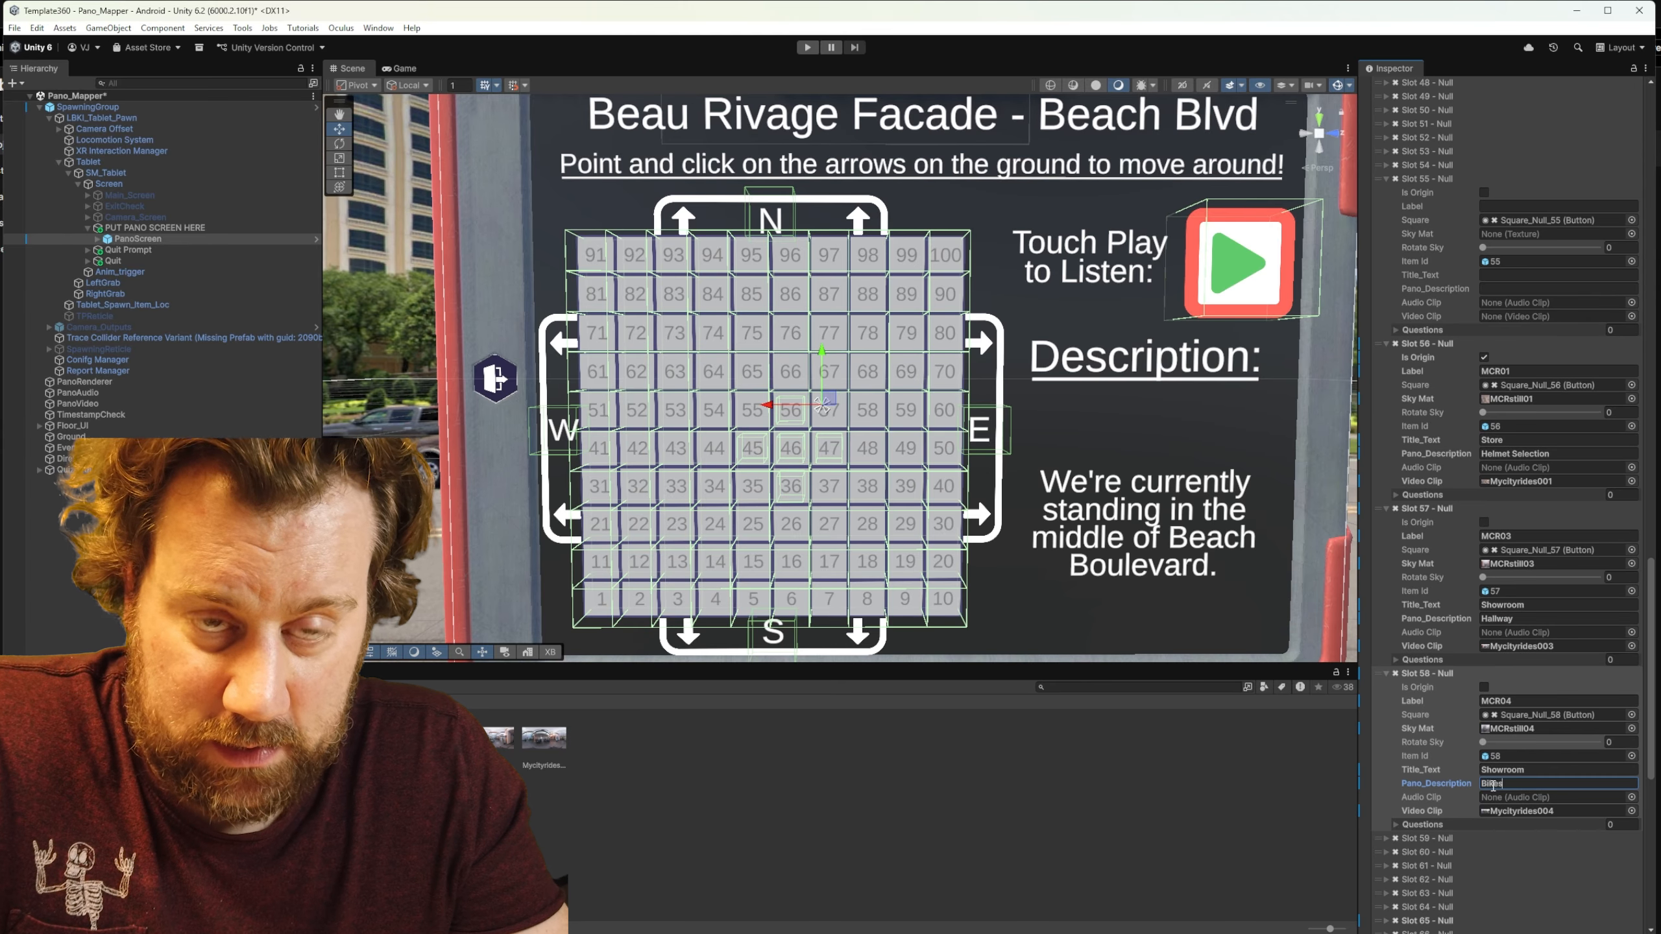
left_click(1225, 873)
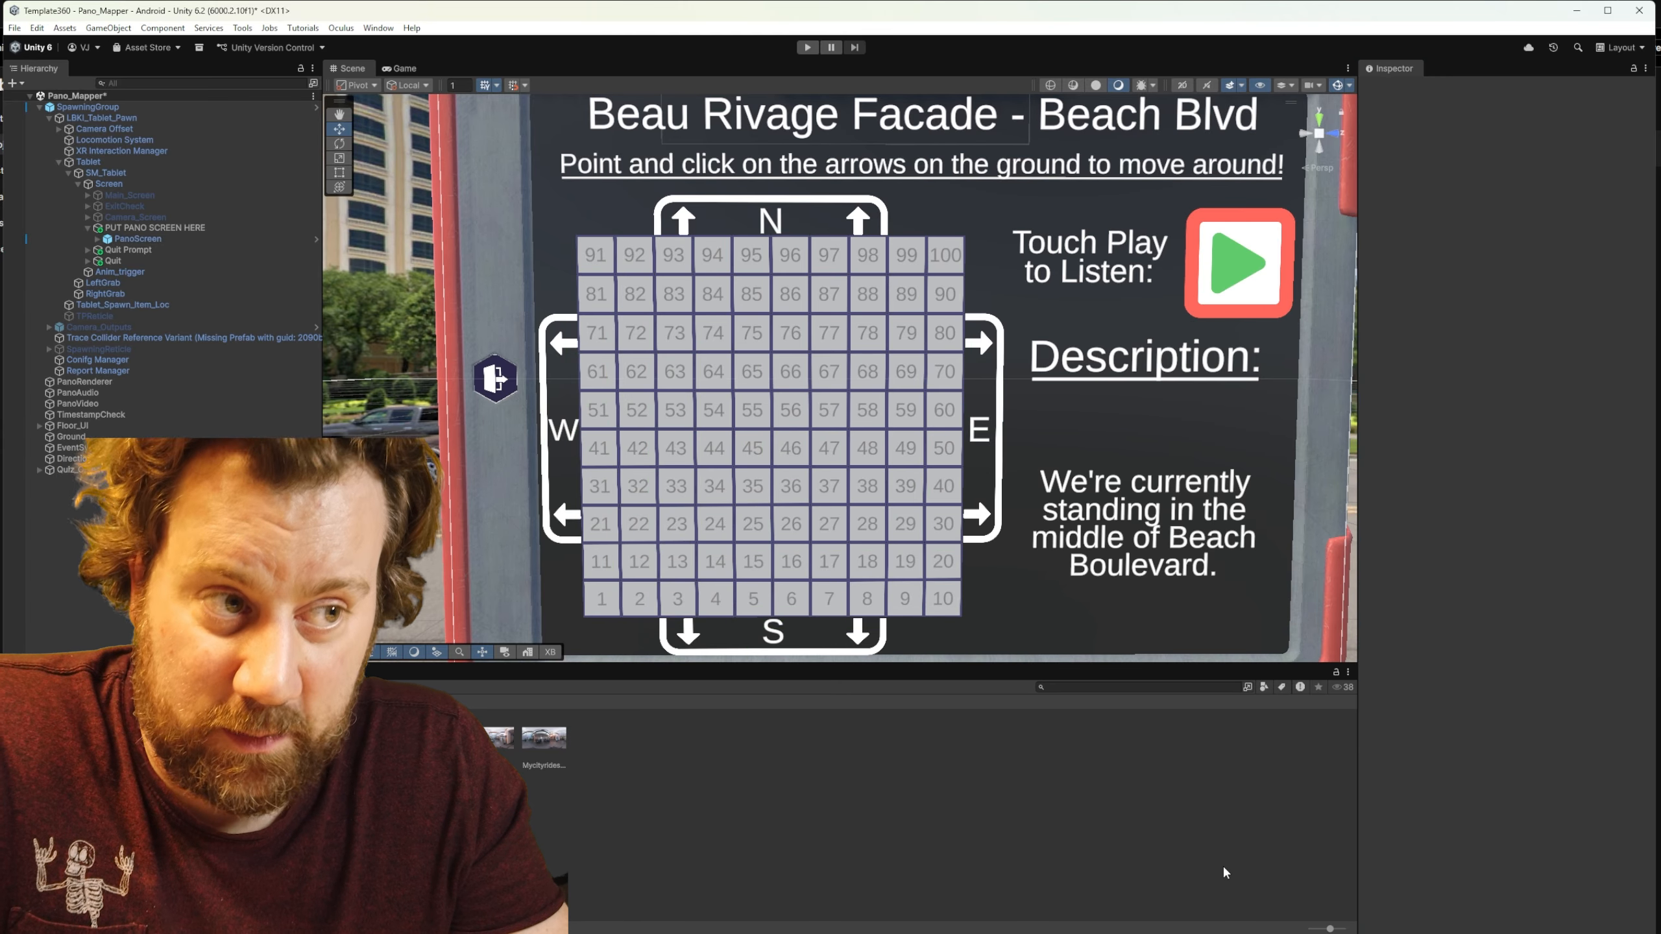
left_click(14, 29)
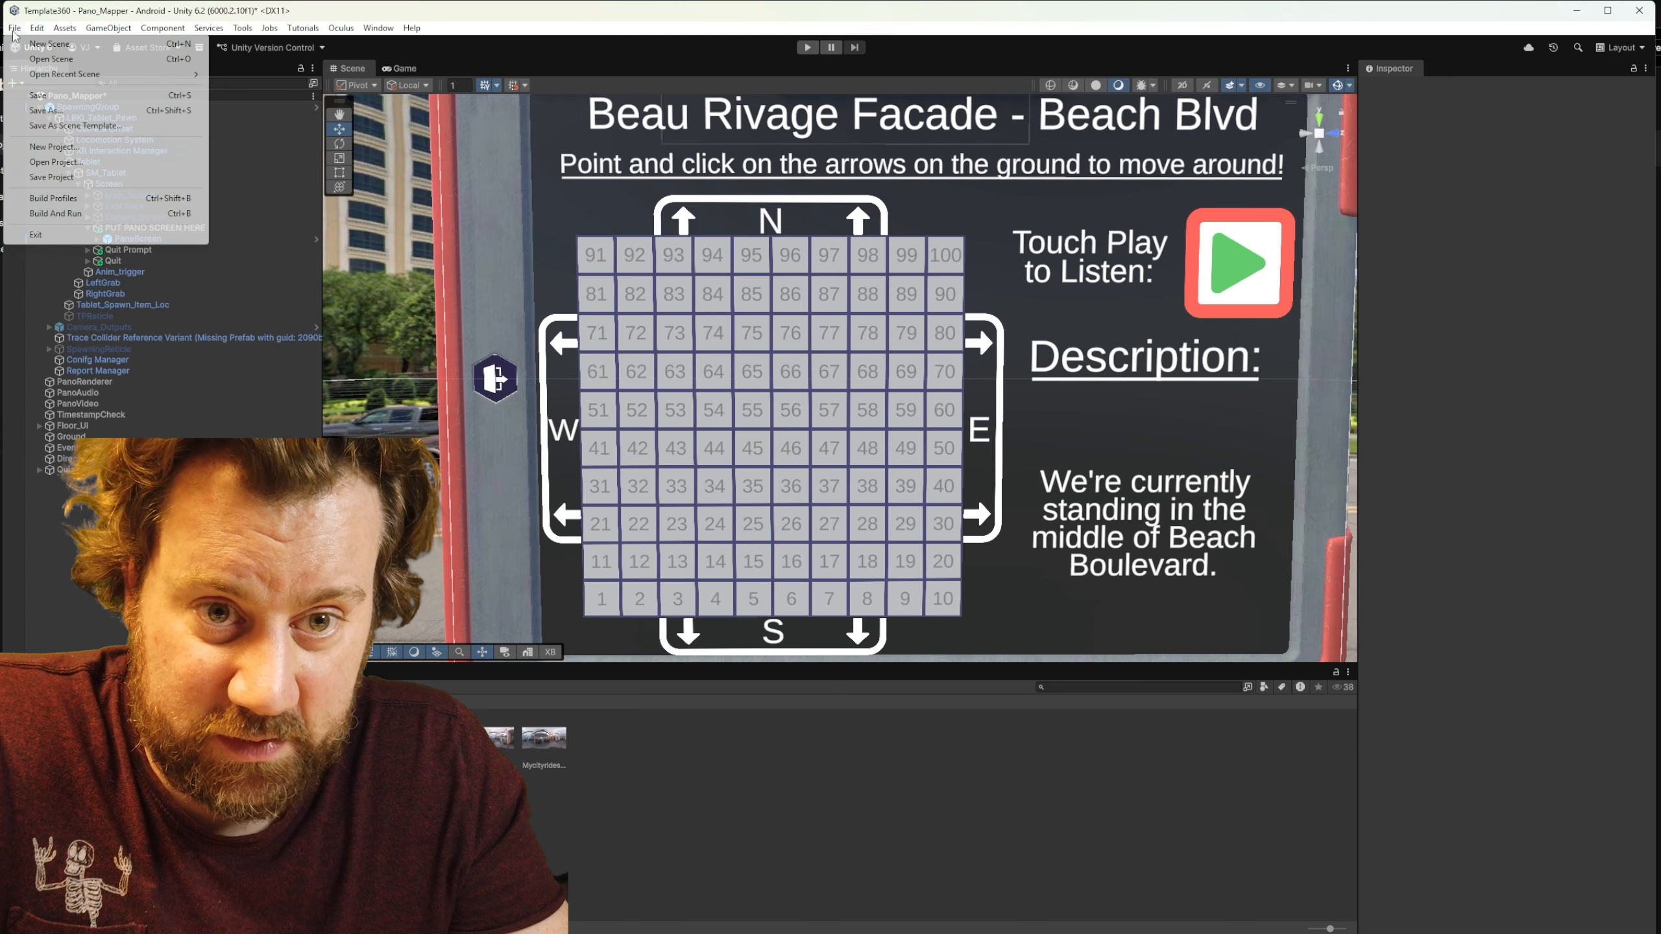
left_click(26, 96)
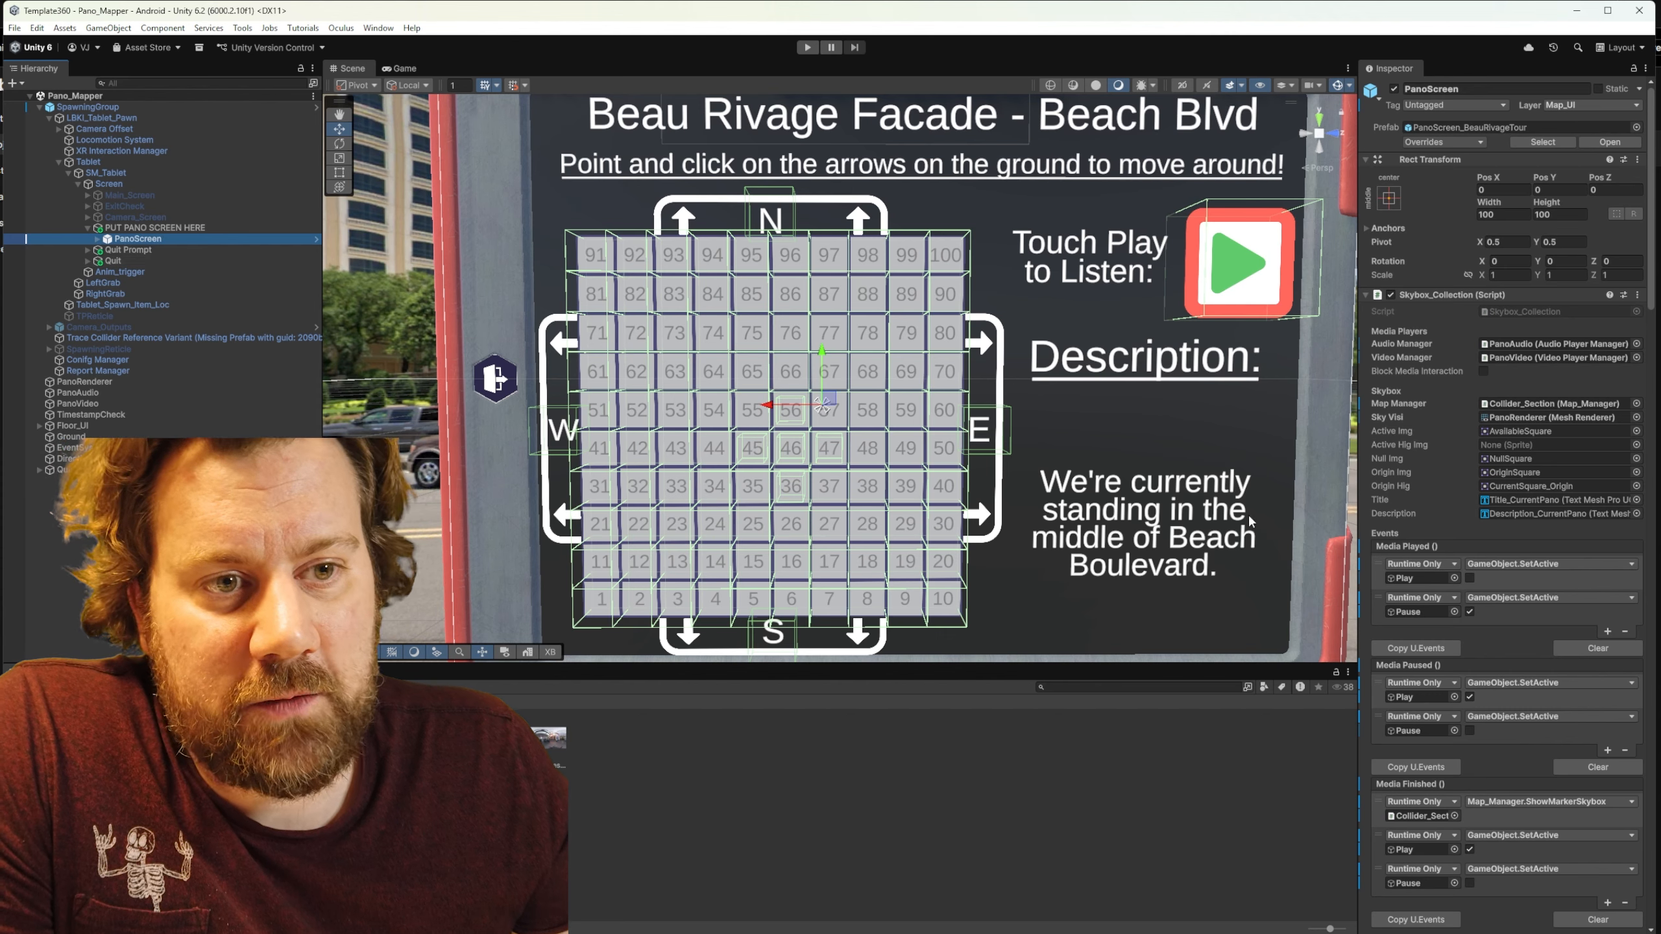
Step: Update the PanoScreen map from the filled Skybox_Collection slots and run the scene in play mode
left_click_drag(1652, 273, 1656, 926)
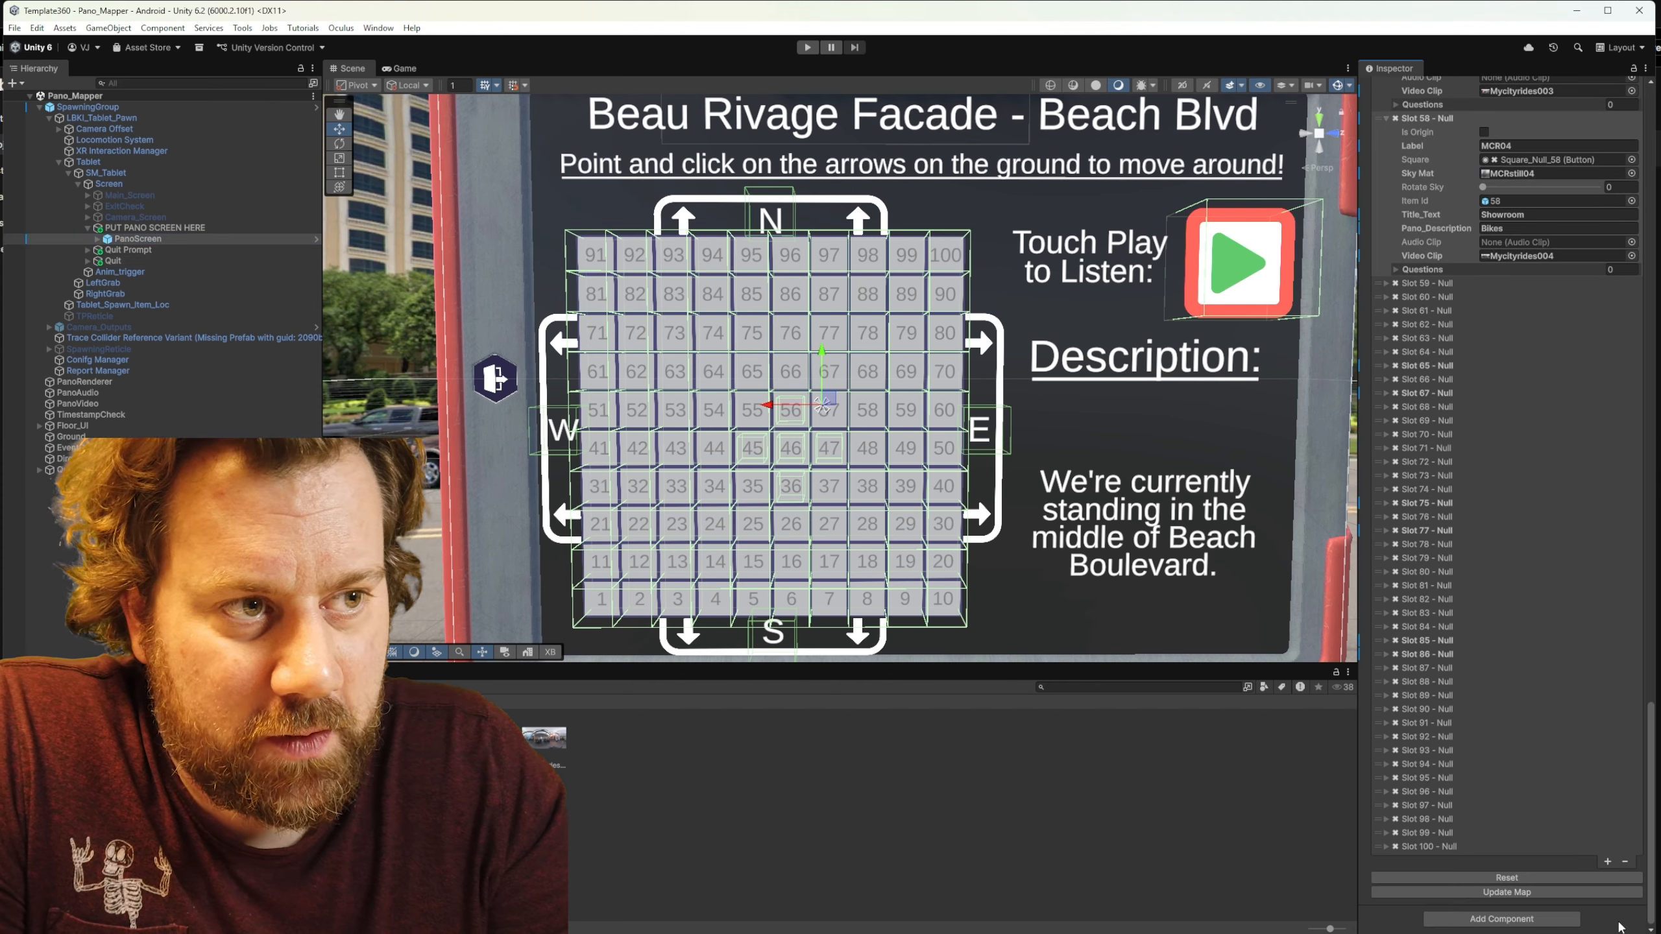
left_click(1540, 894)
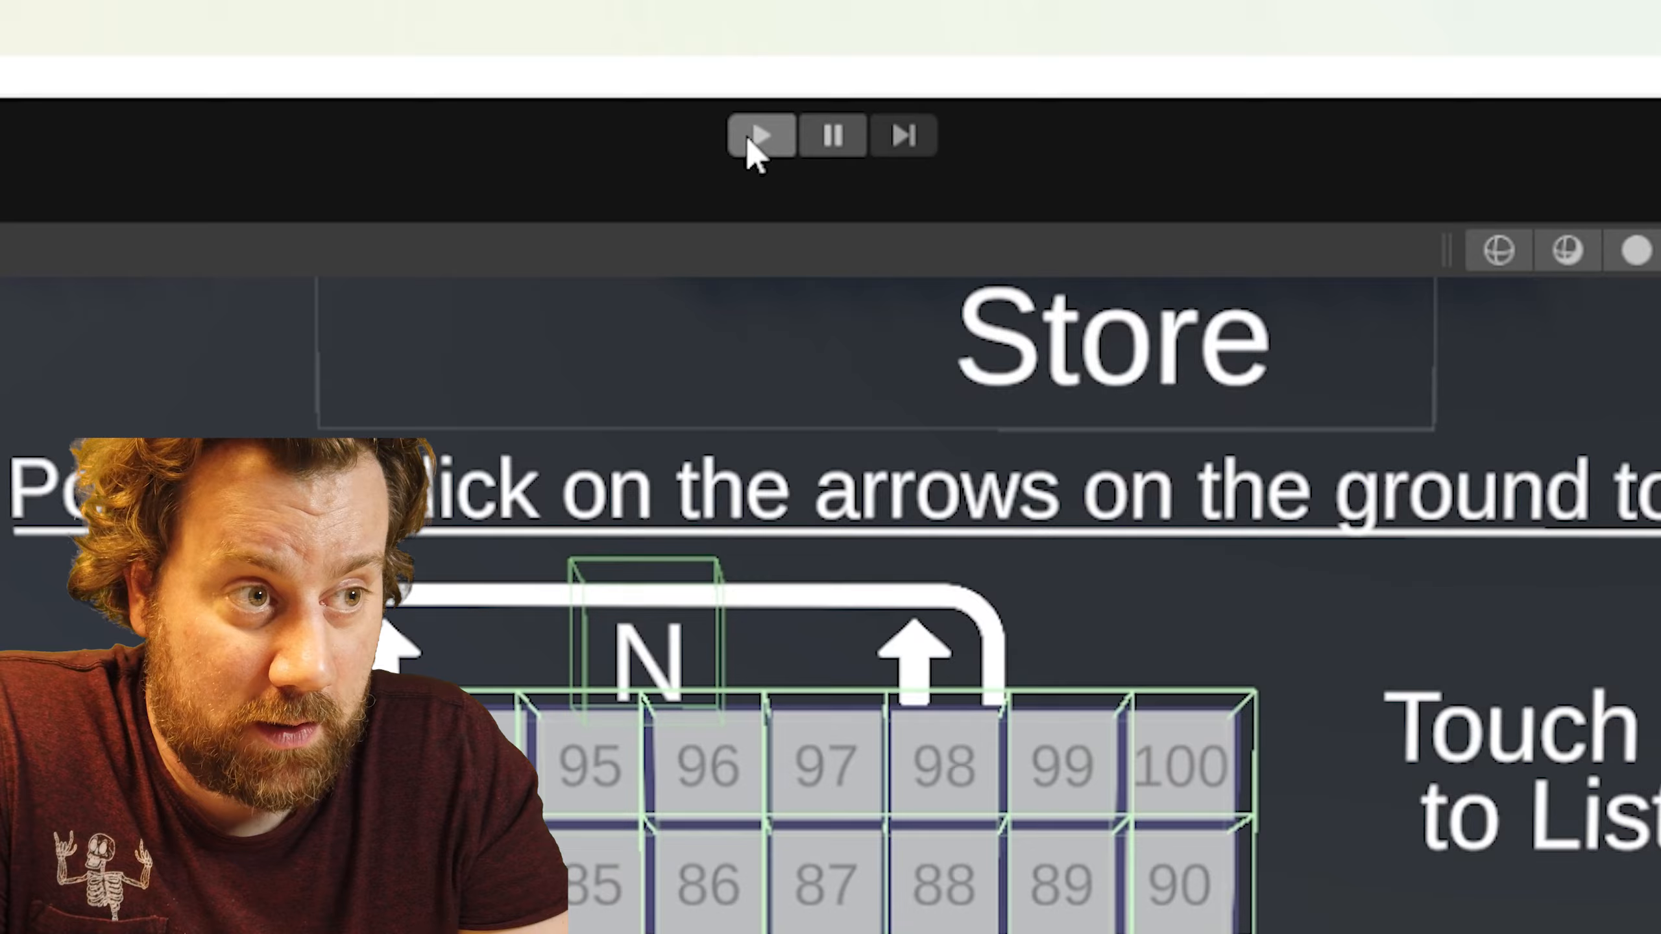
left_click(758, 116)
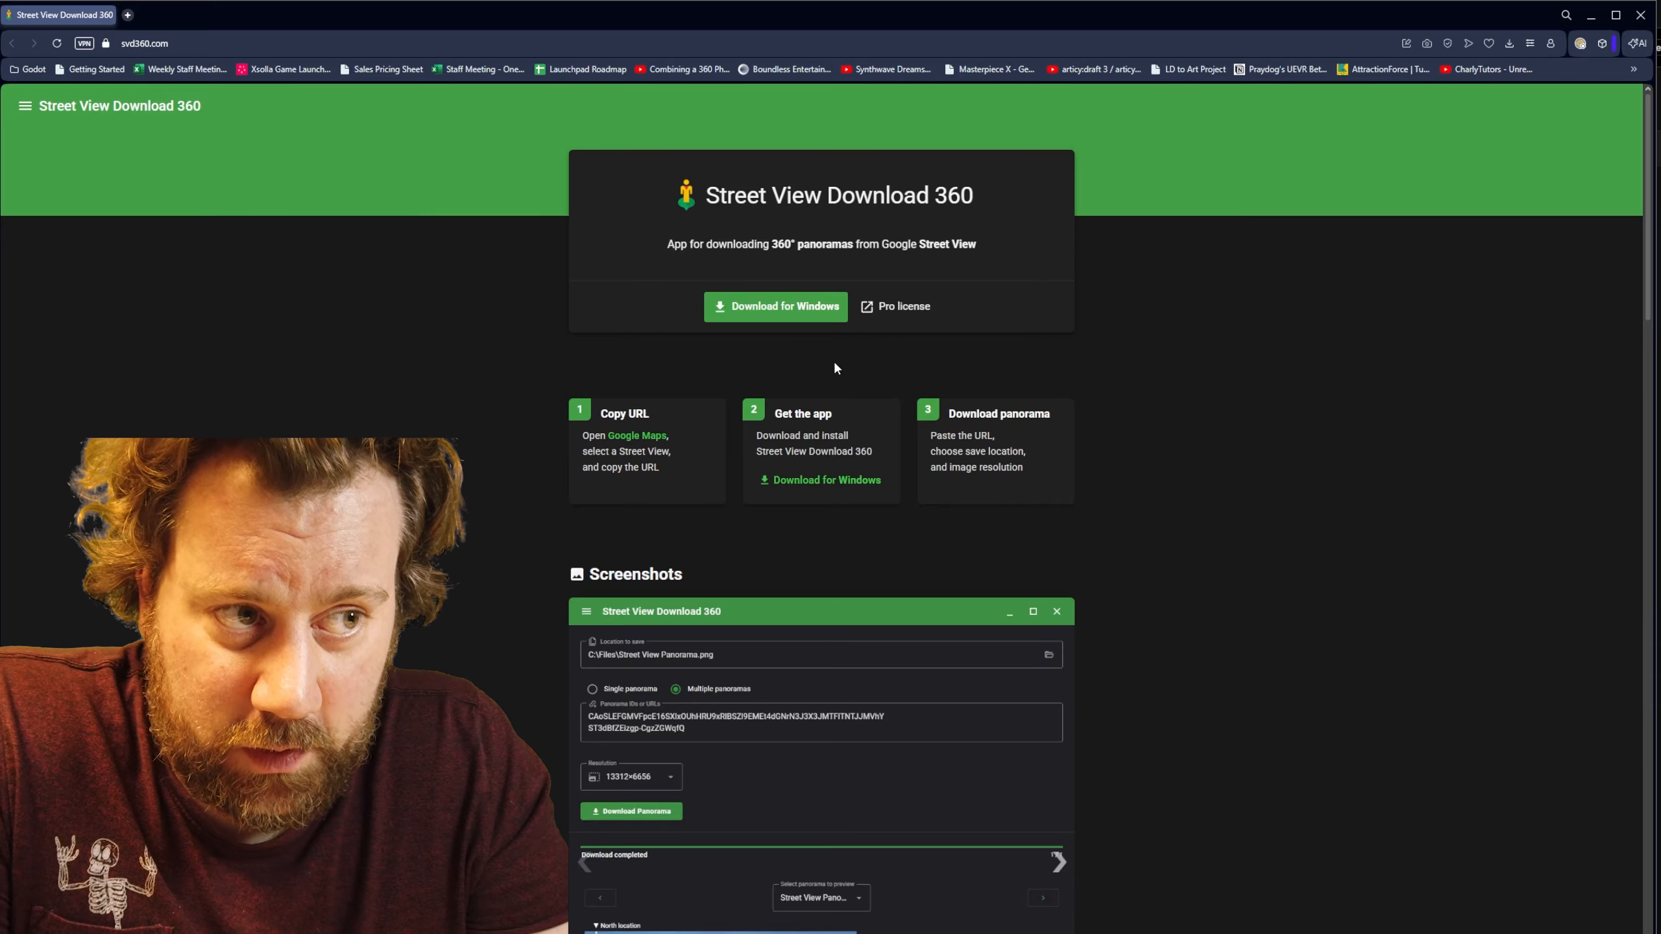
Step: Download the Street View Download 360 app for Windows and copy the URL of a Google Maps Street View panorama in Jackson
left_click(770, 307)
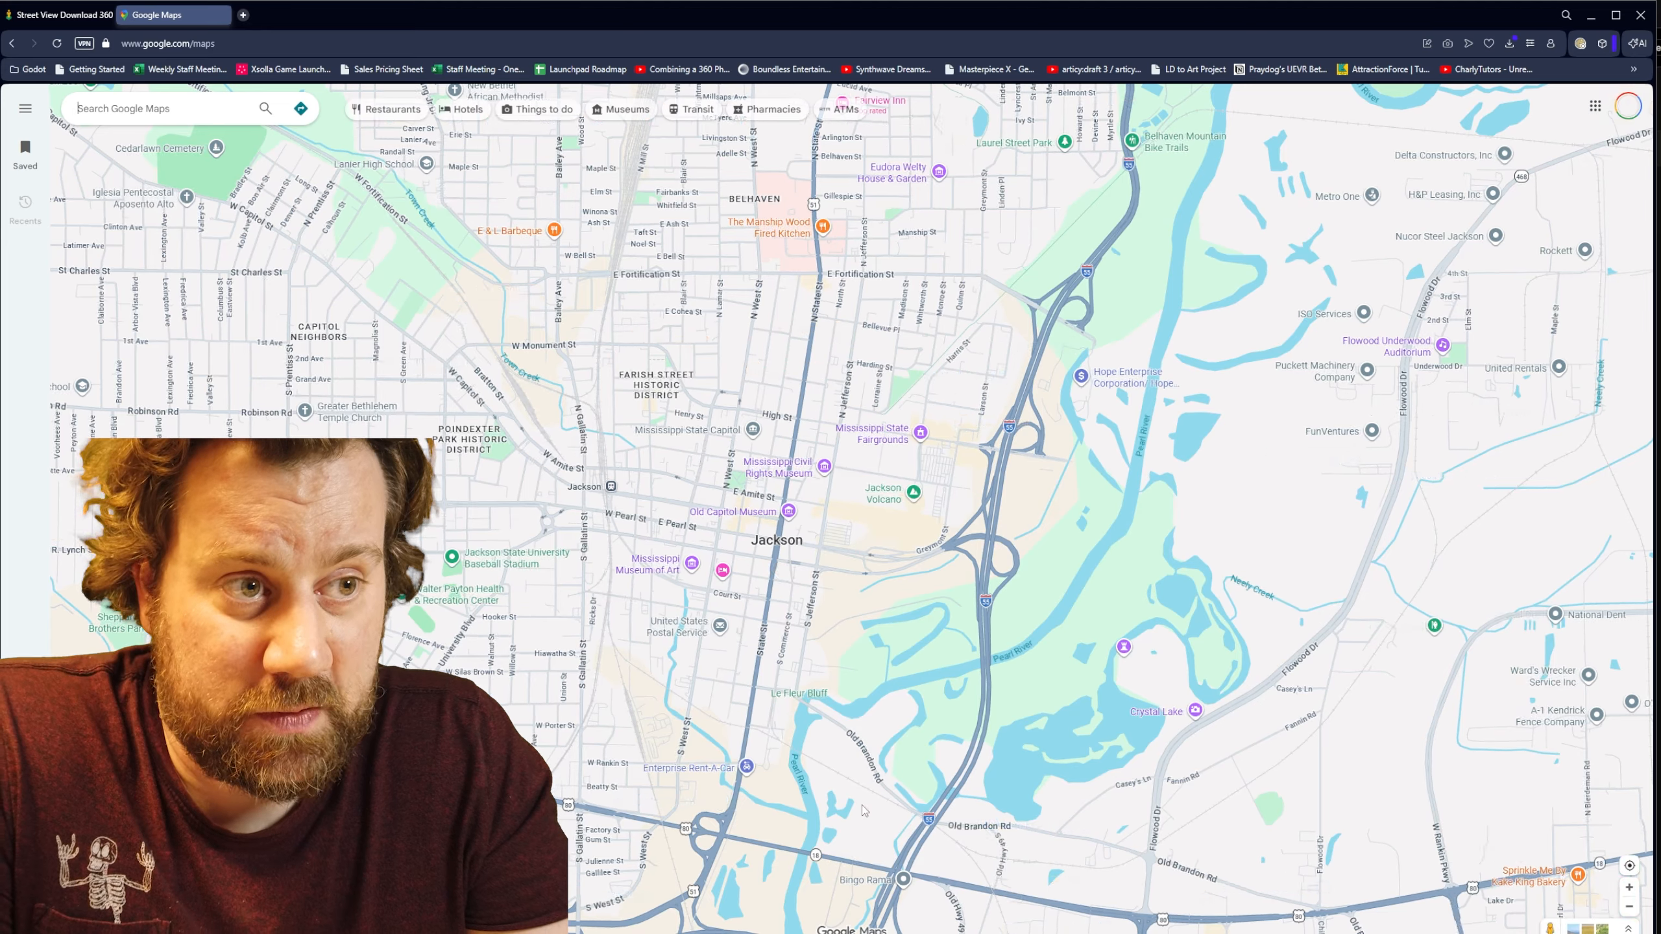
left_click_drag(1550, 927, 741, 672)
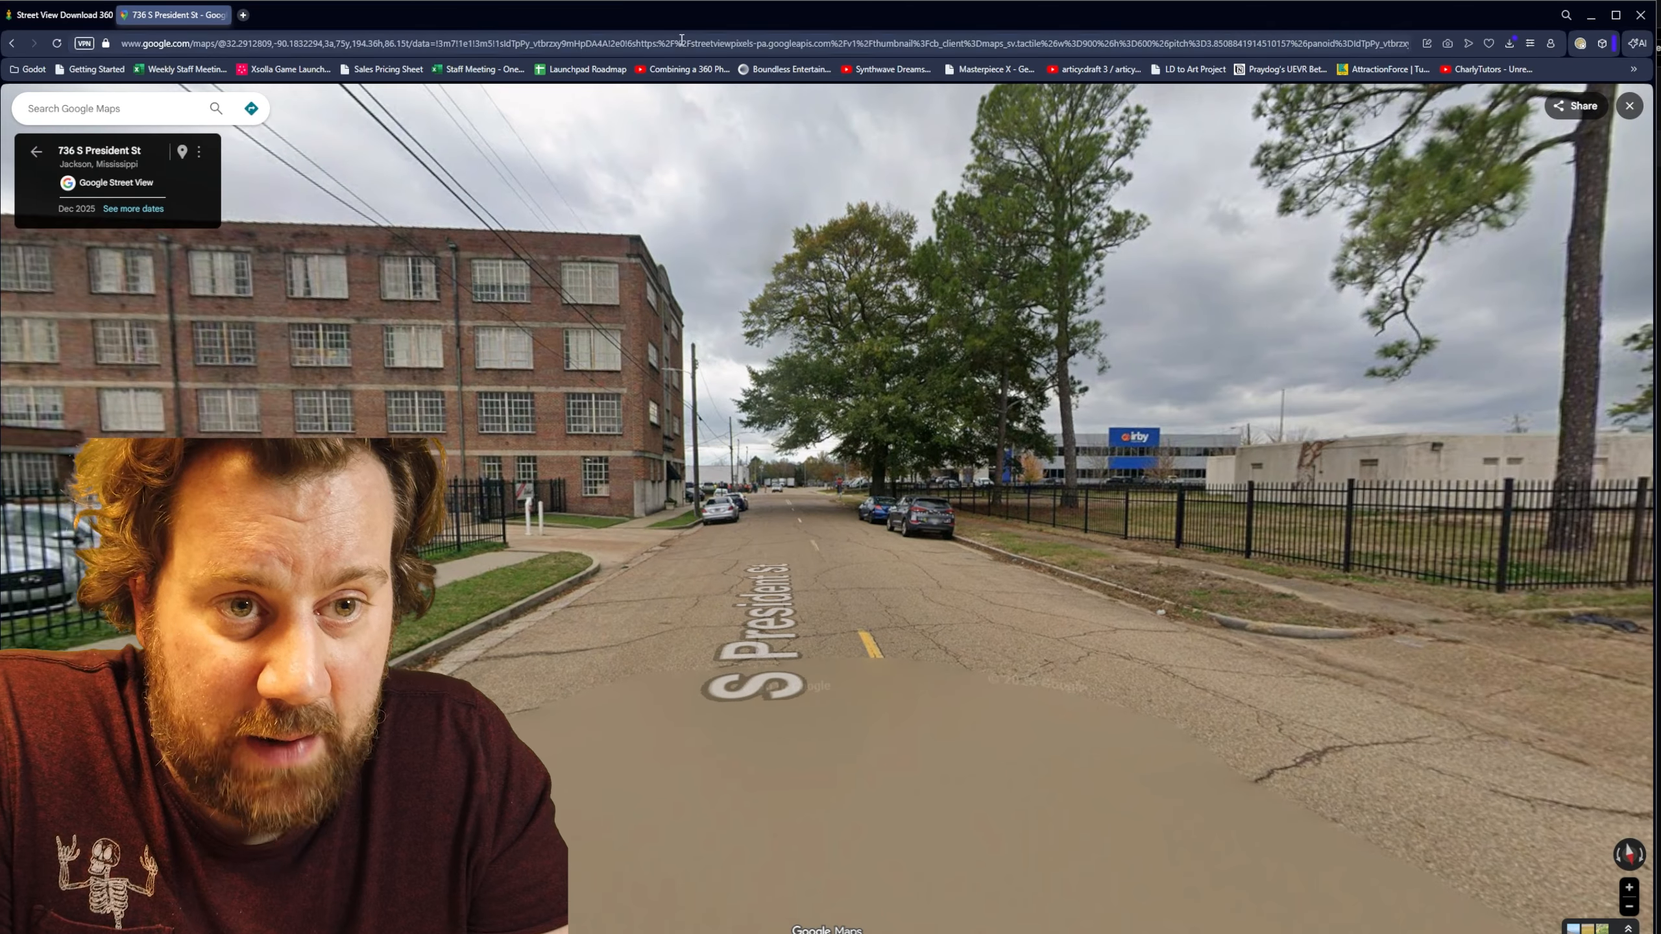
left_click(680, 43)
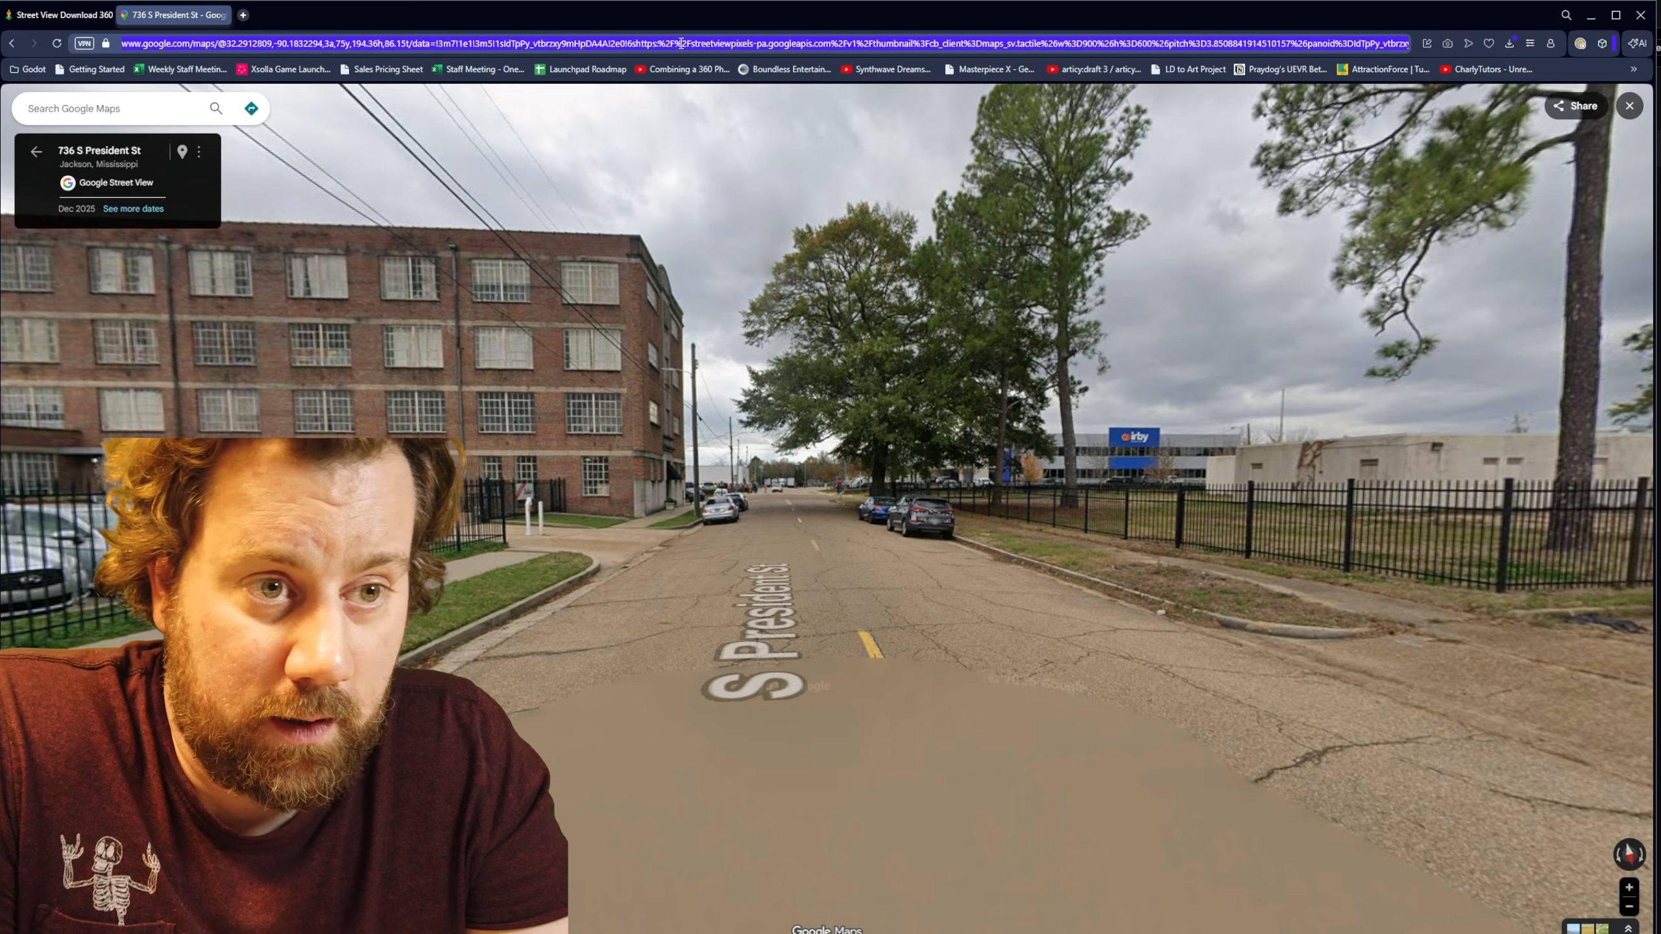
Step: Switch to Street View Download 360 and set the save path to LobakiHQ001.jpg in Webinar Footage\Example360\Panoramas
key("alt+Tab")
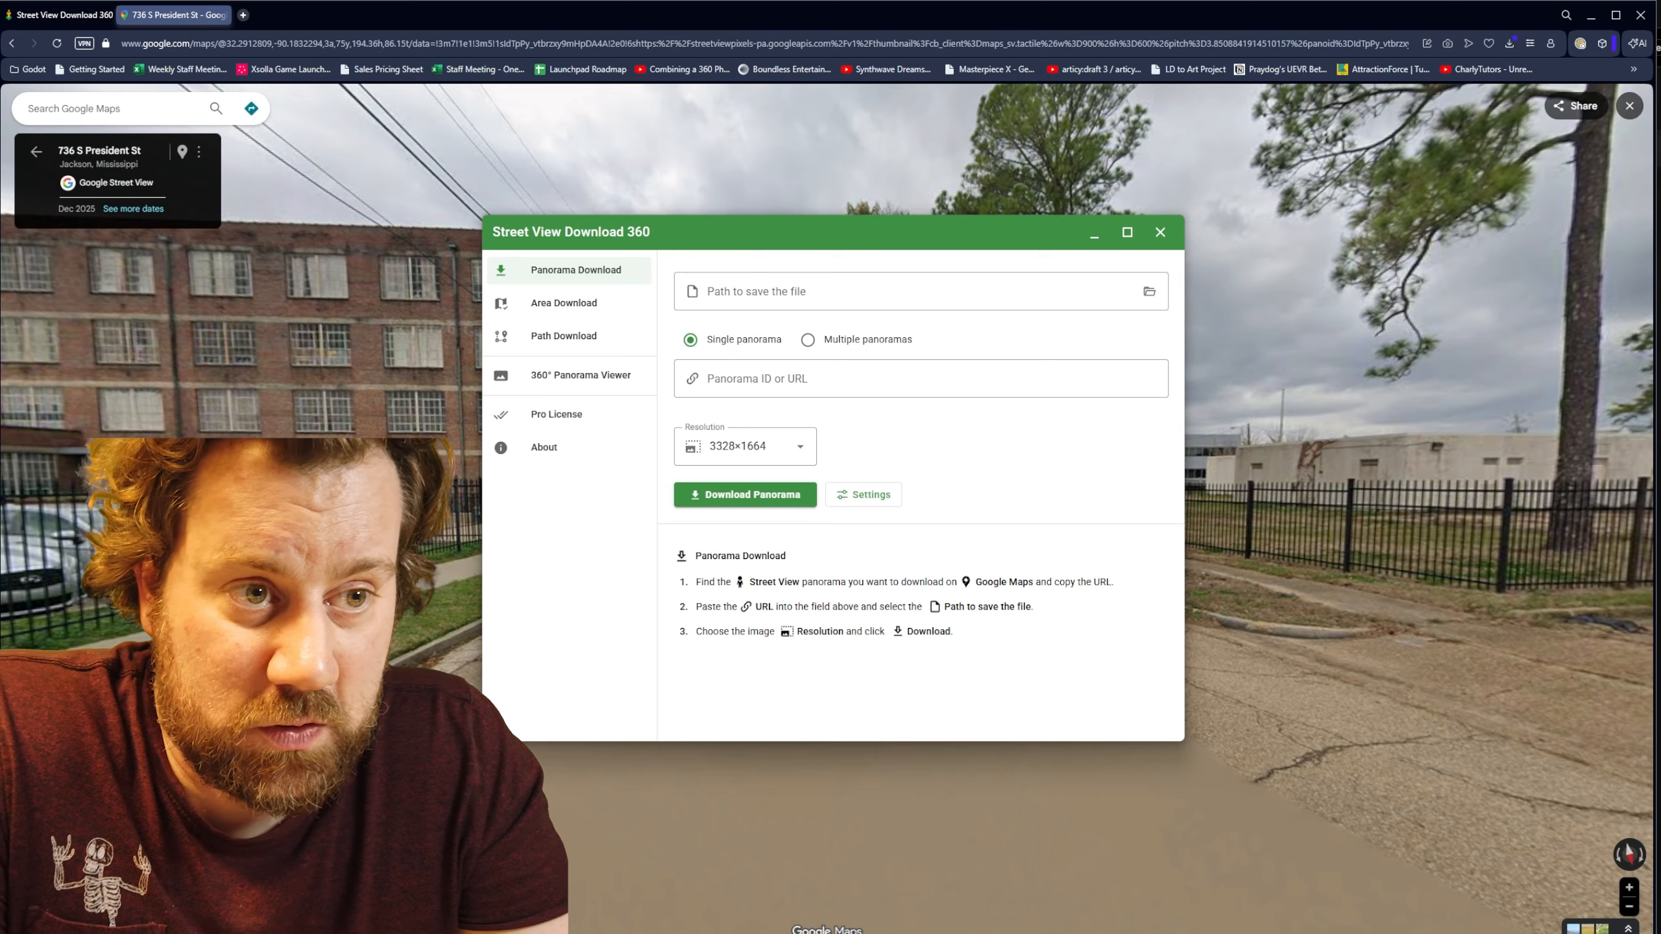
left_click(1148, 296)
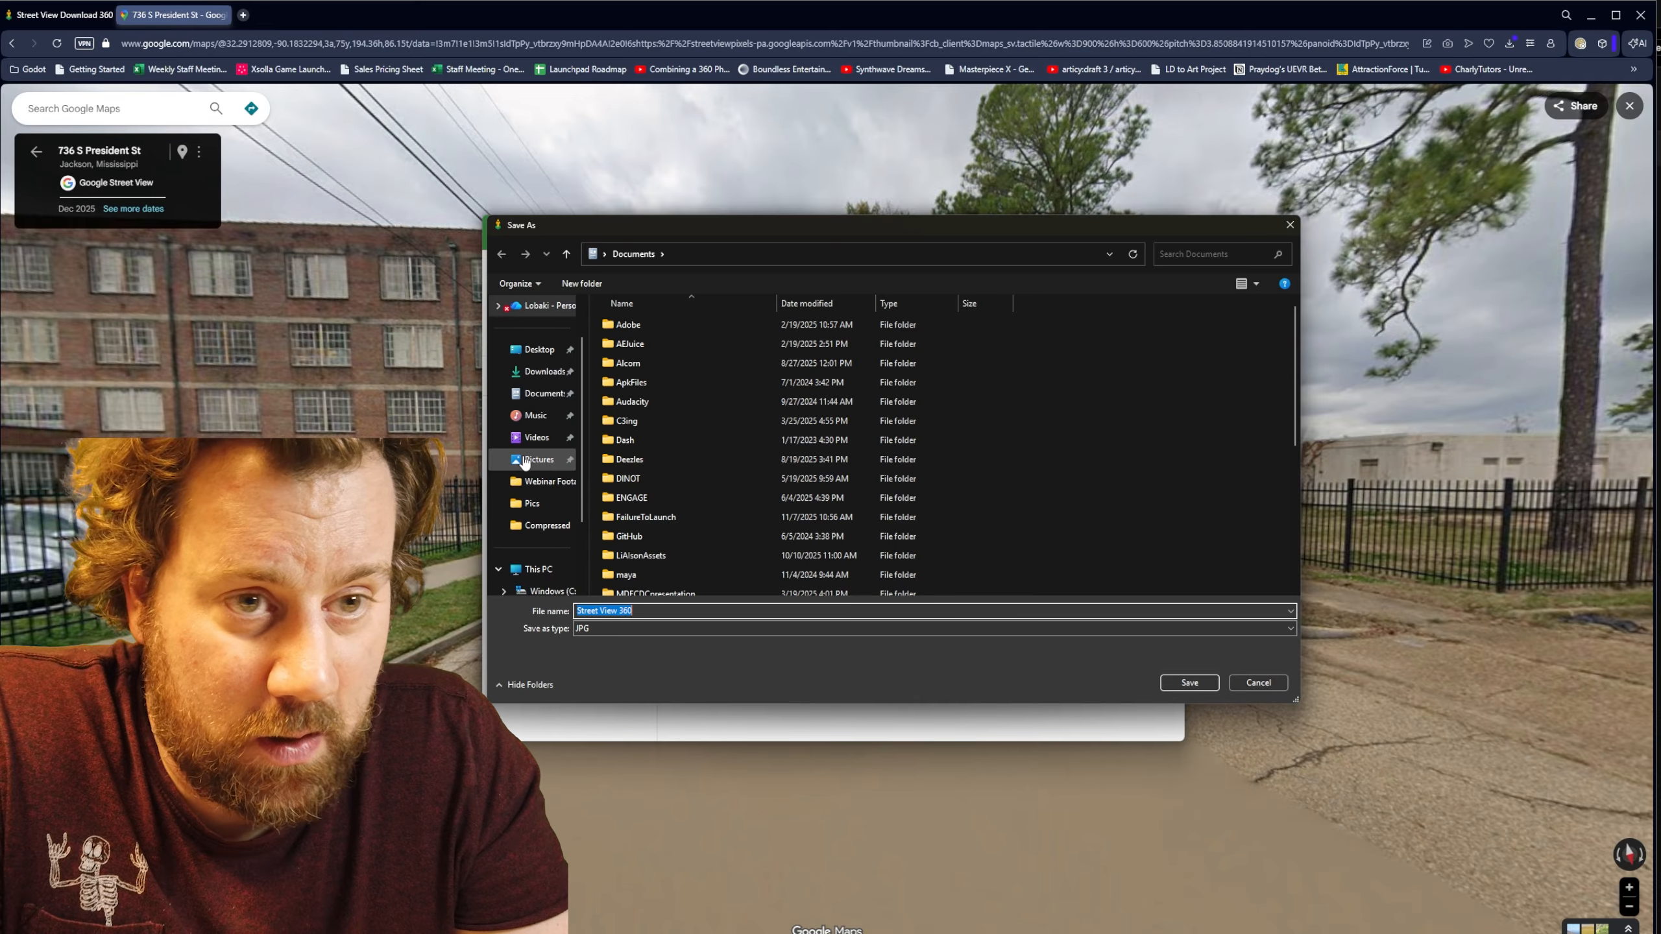
left_click(680, 313)
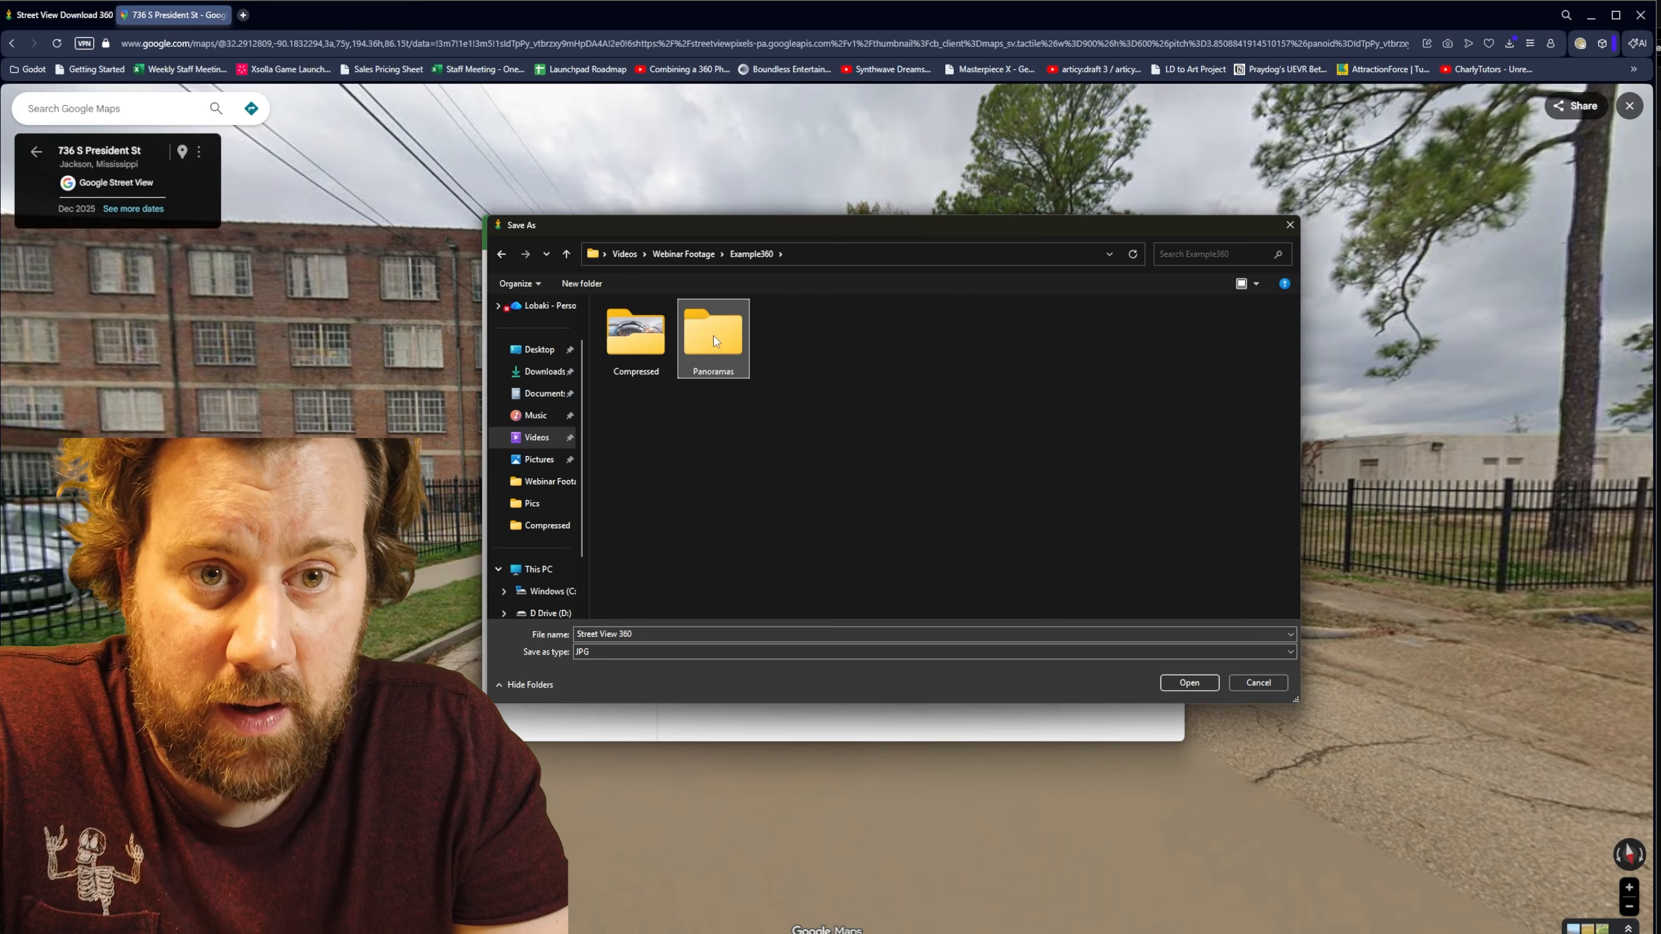
double_click(714, 339)
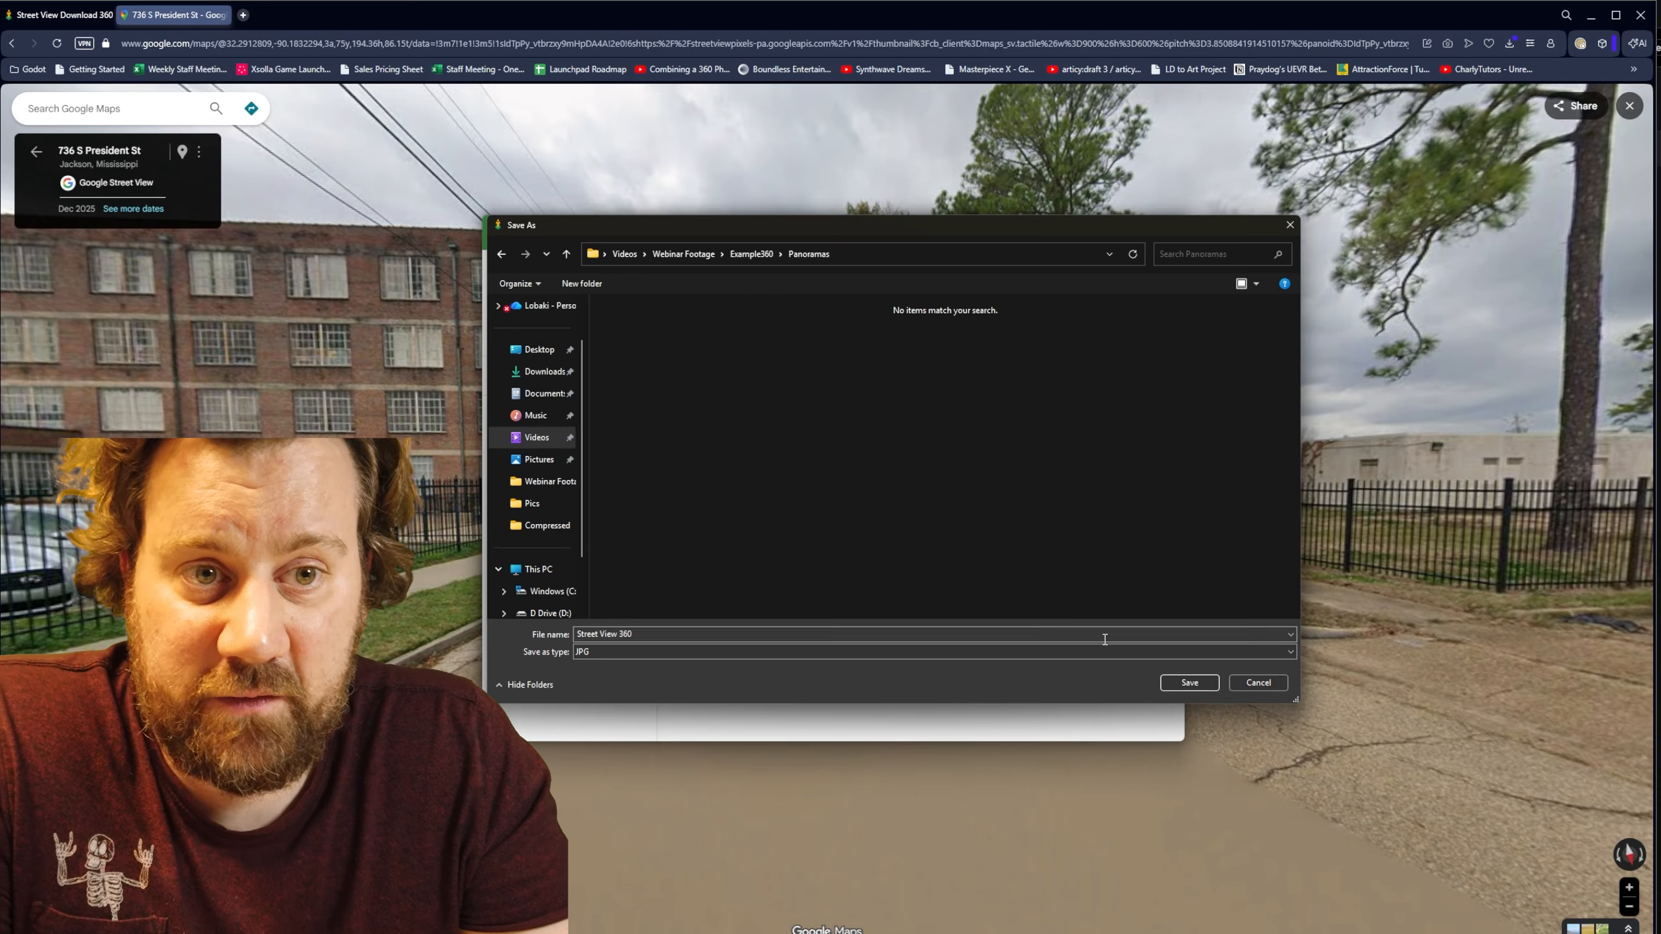
key("Return")
left_click_drag(1024, 292, 1096, 296)
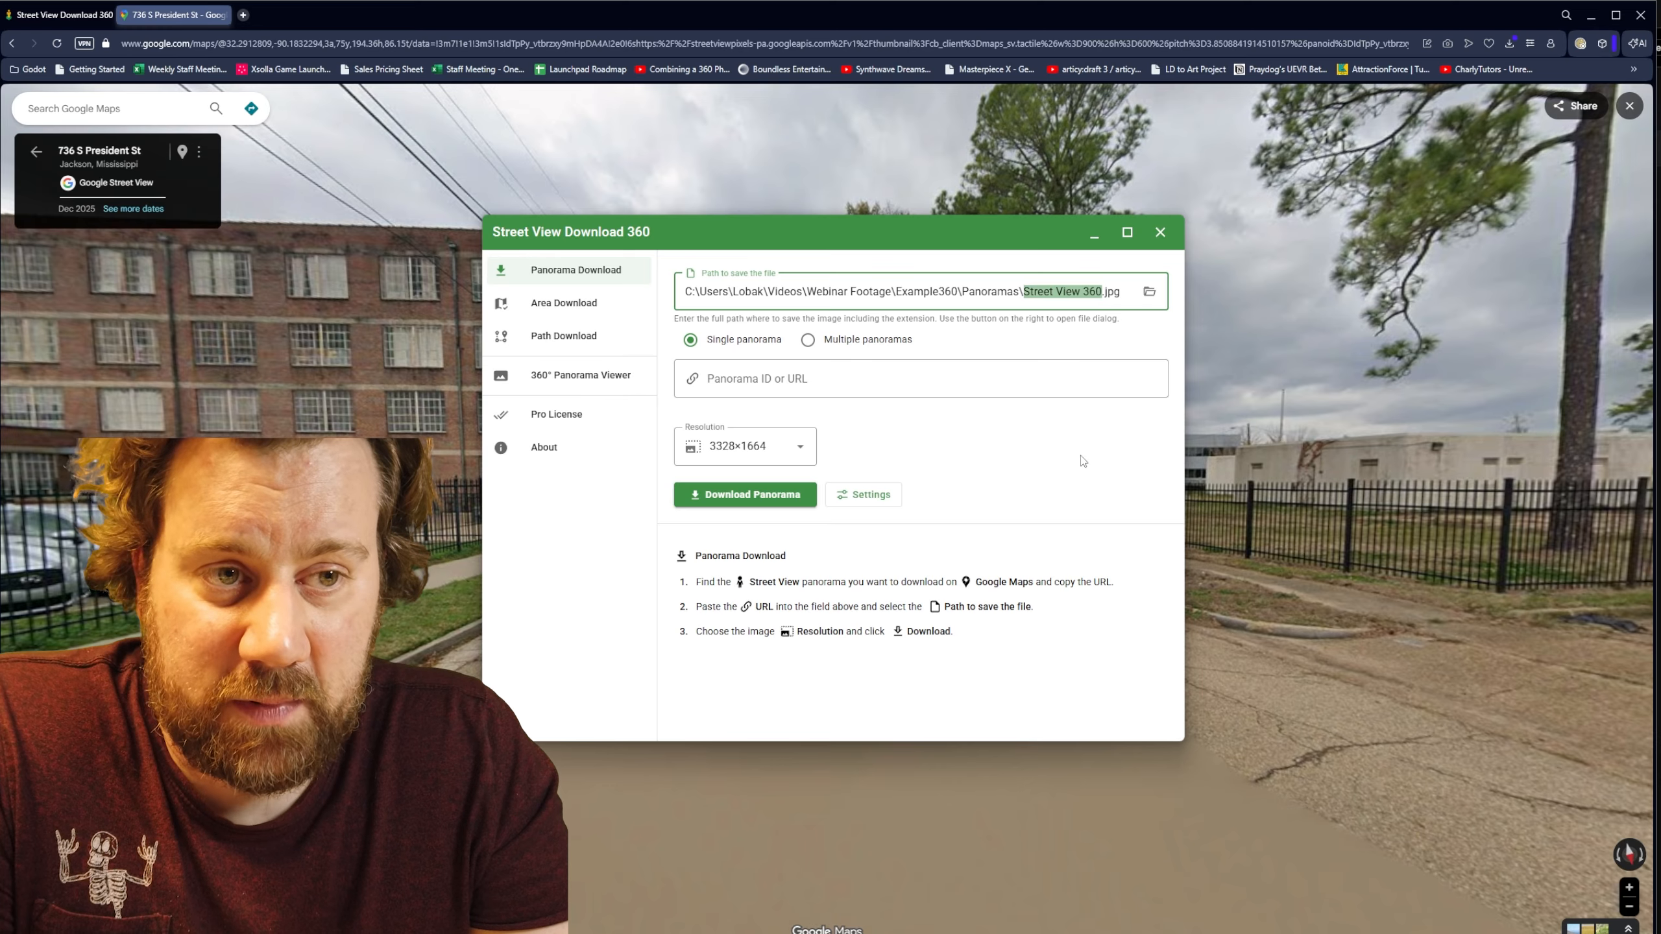
type("LobakiHQ001")
Step: Download the single panorama from the copied Street View URL at 3328×1664 and close its 360° preview
left_click(907, 391)
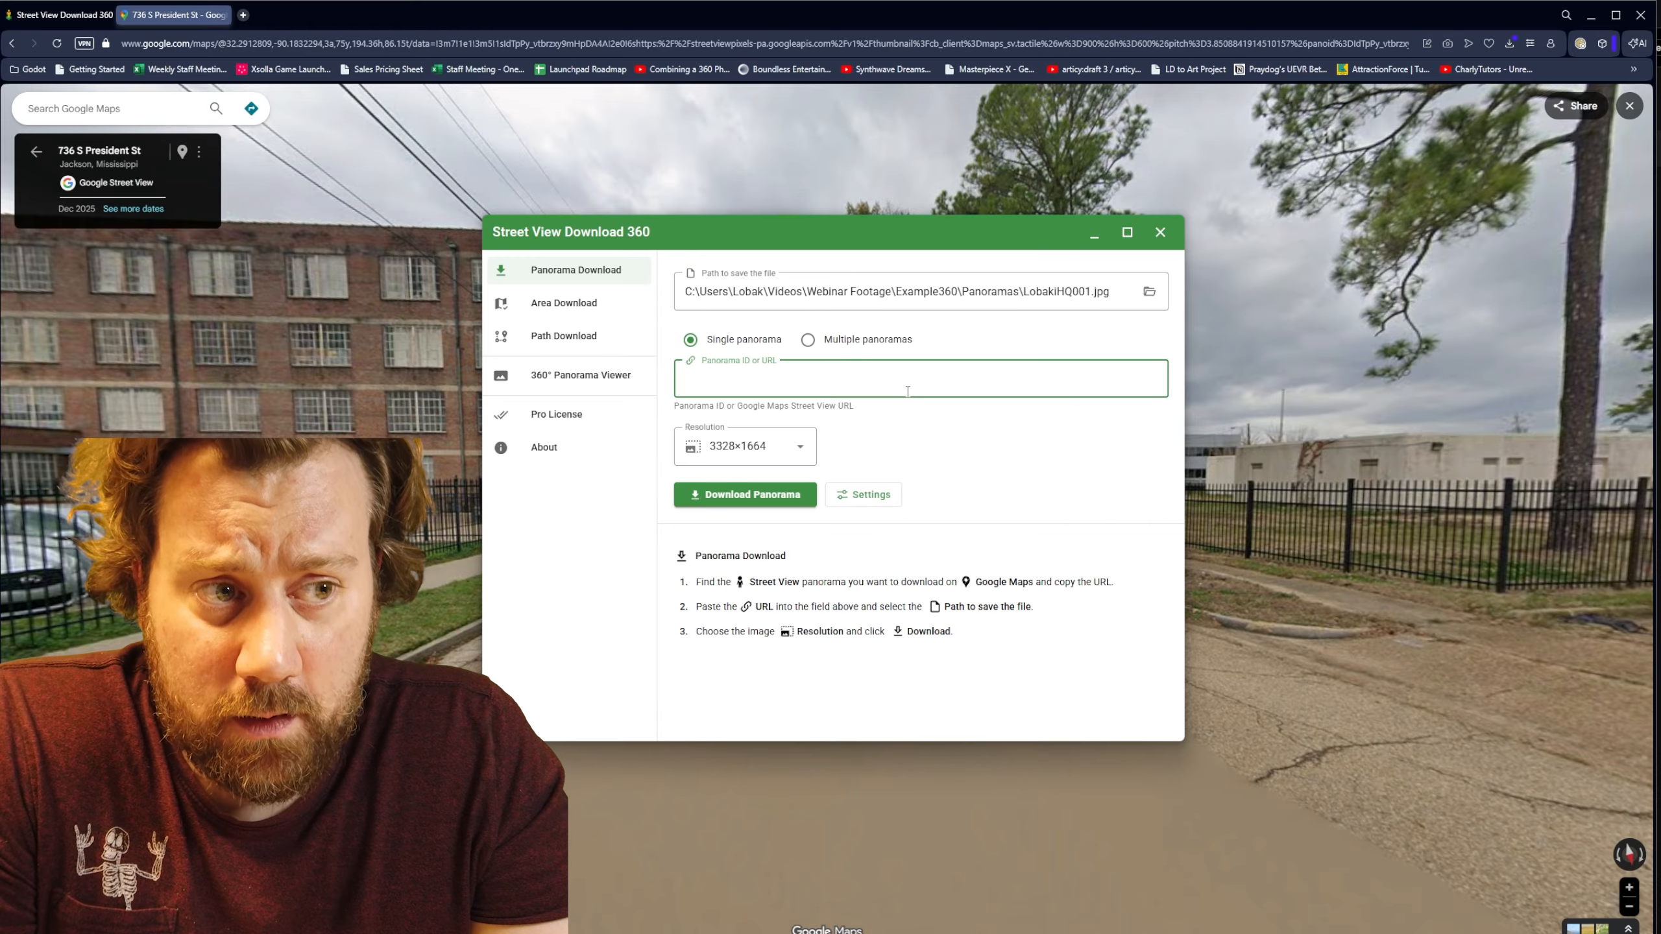
key("ctrl+v")
left_click(752, 495)
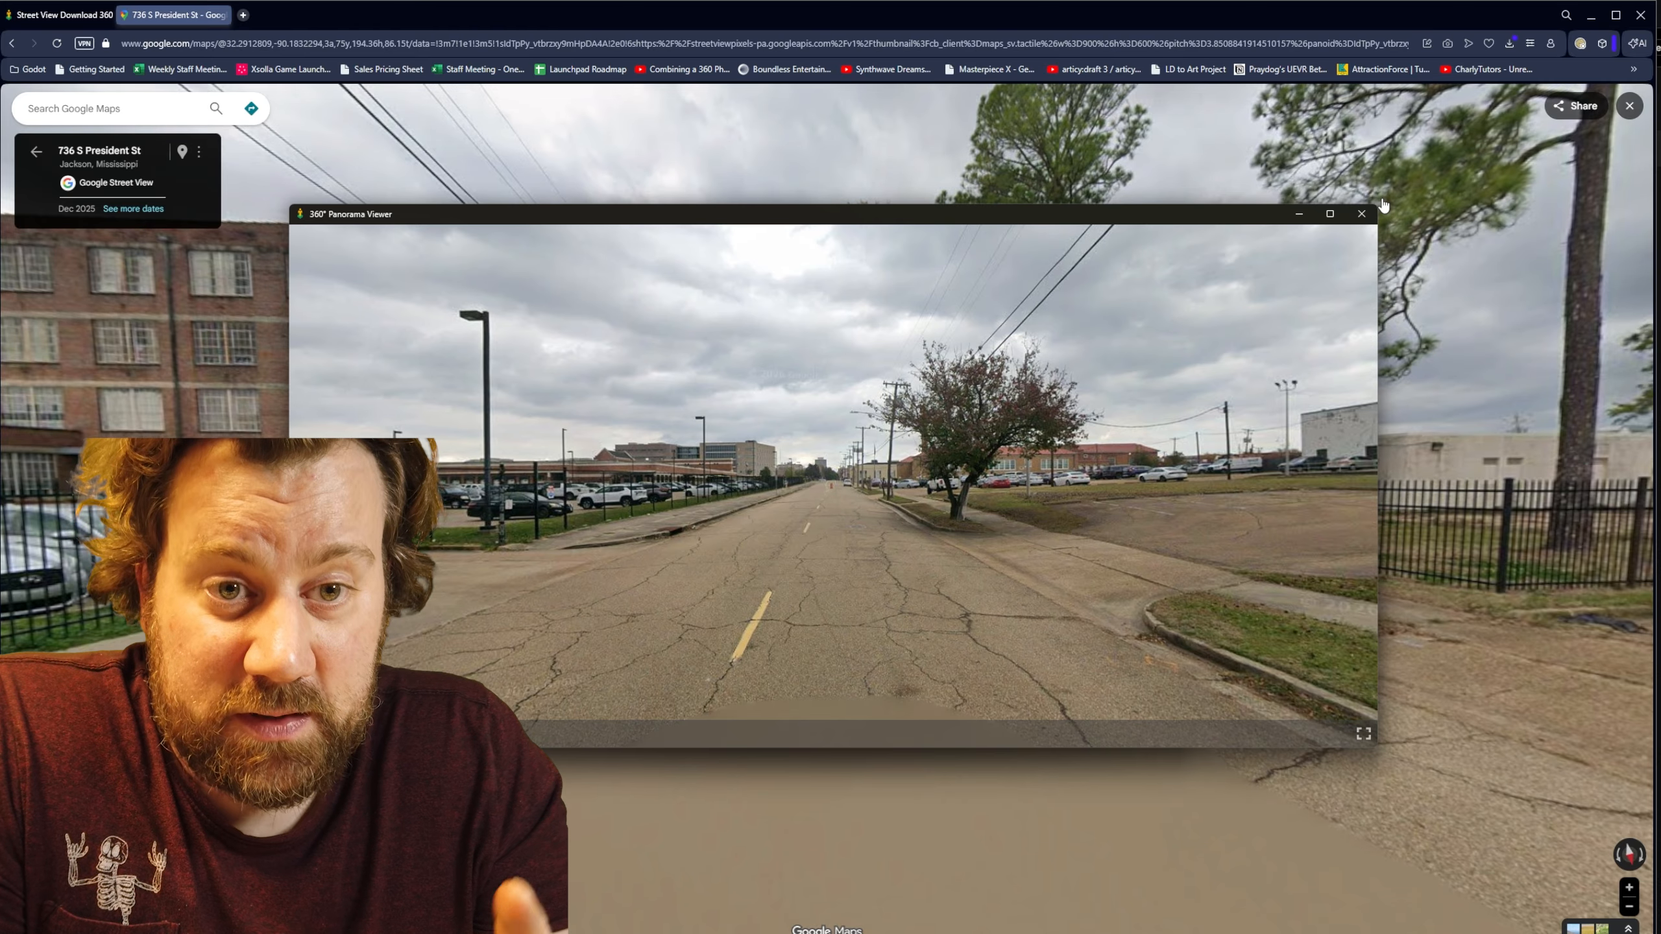
left_click(1361, 214)
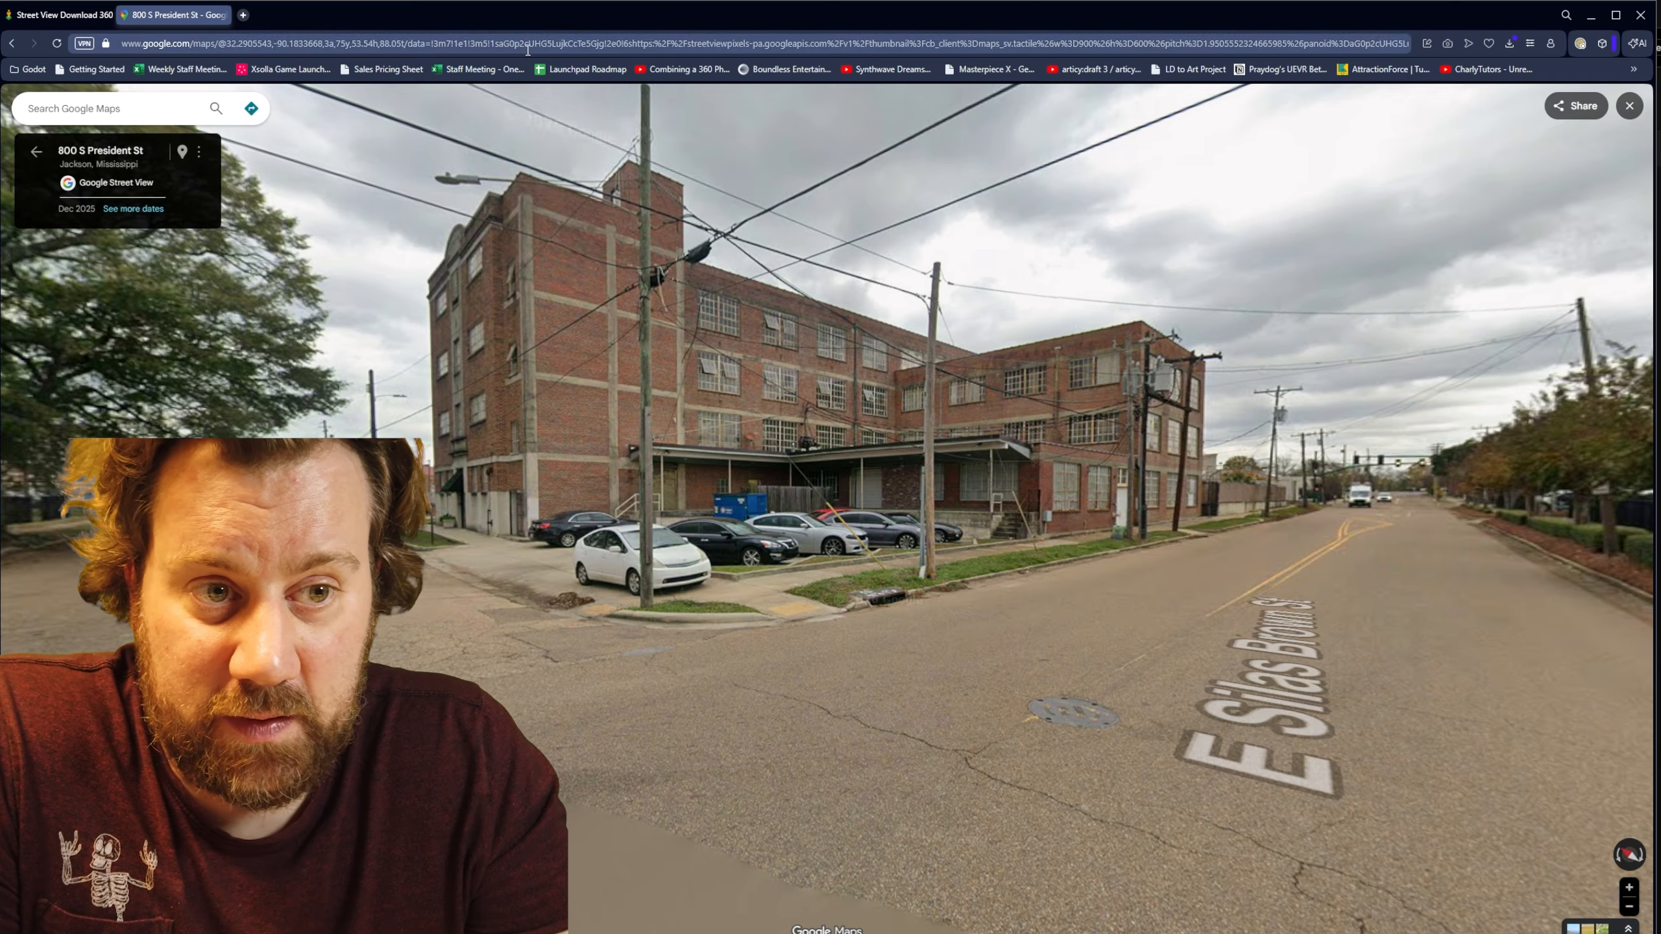
Step: Copy the URL of the Street View panorama at the E Silas Brown St corner and download it as LobakiHQ003.jpg
left_click(528, 45)
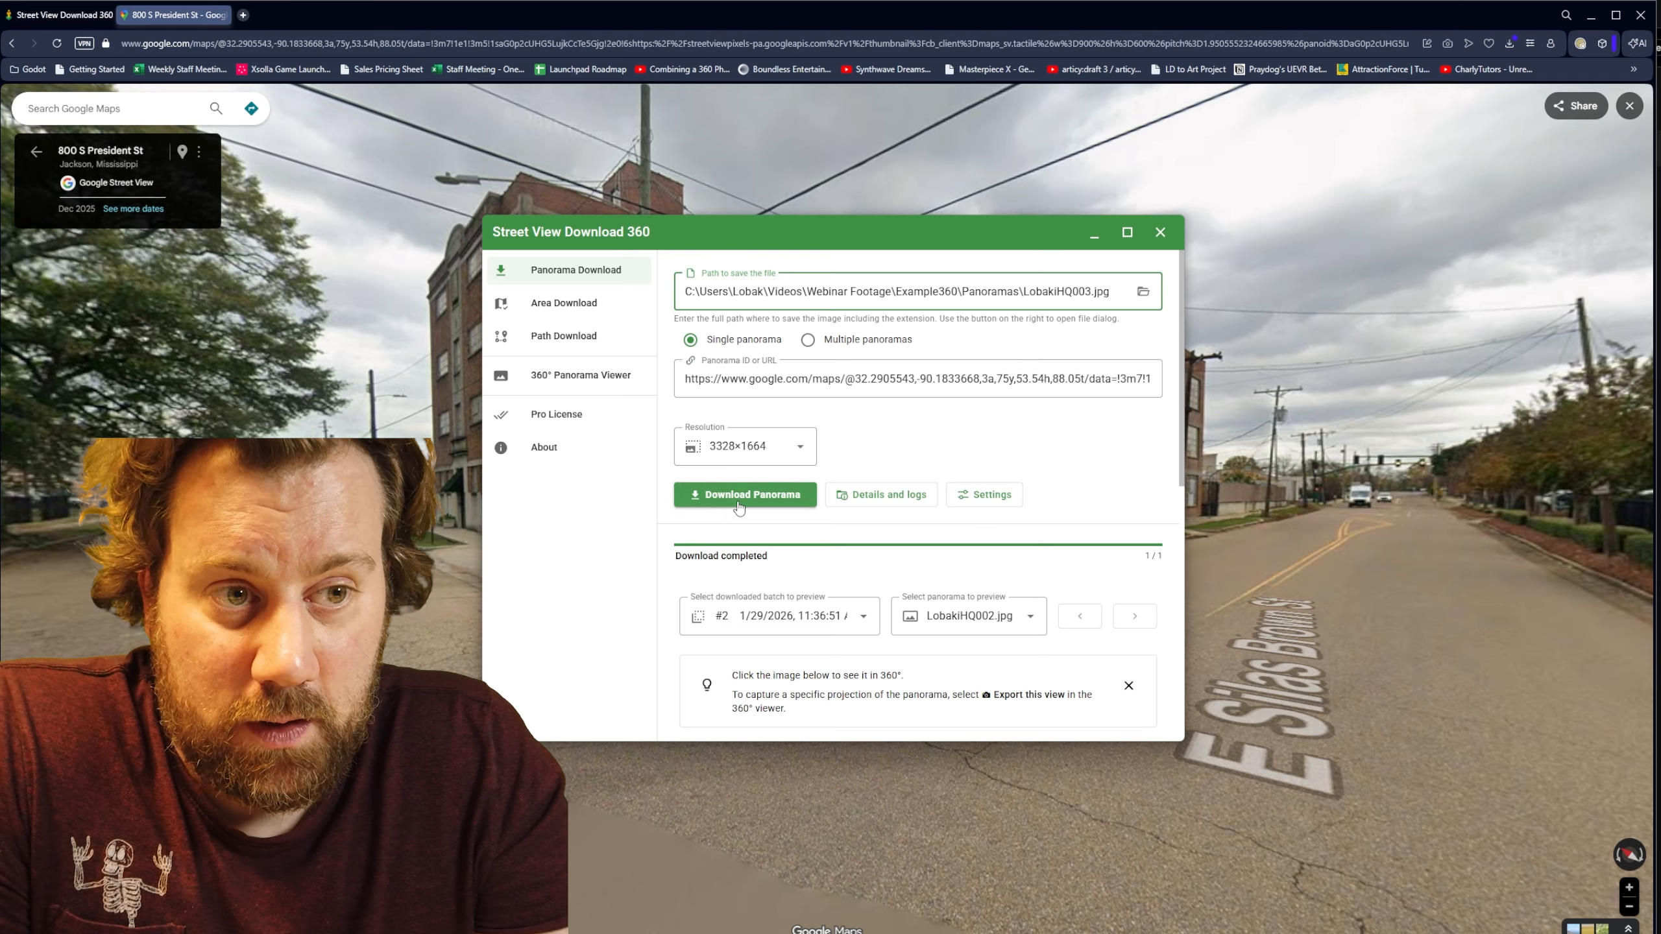
left_click(744, 499)
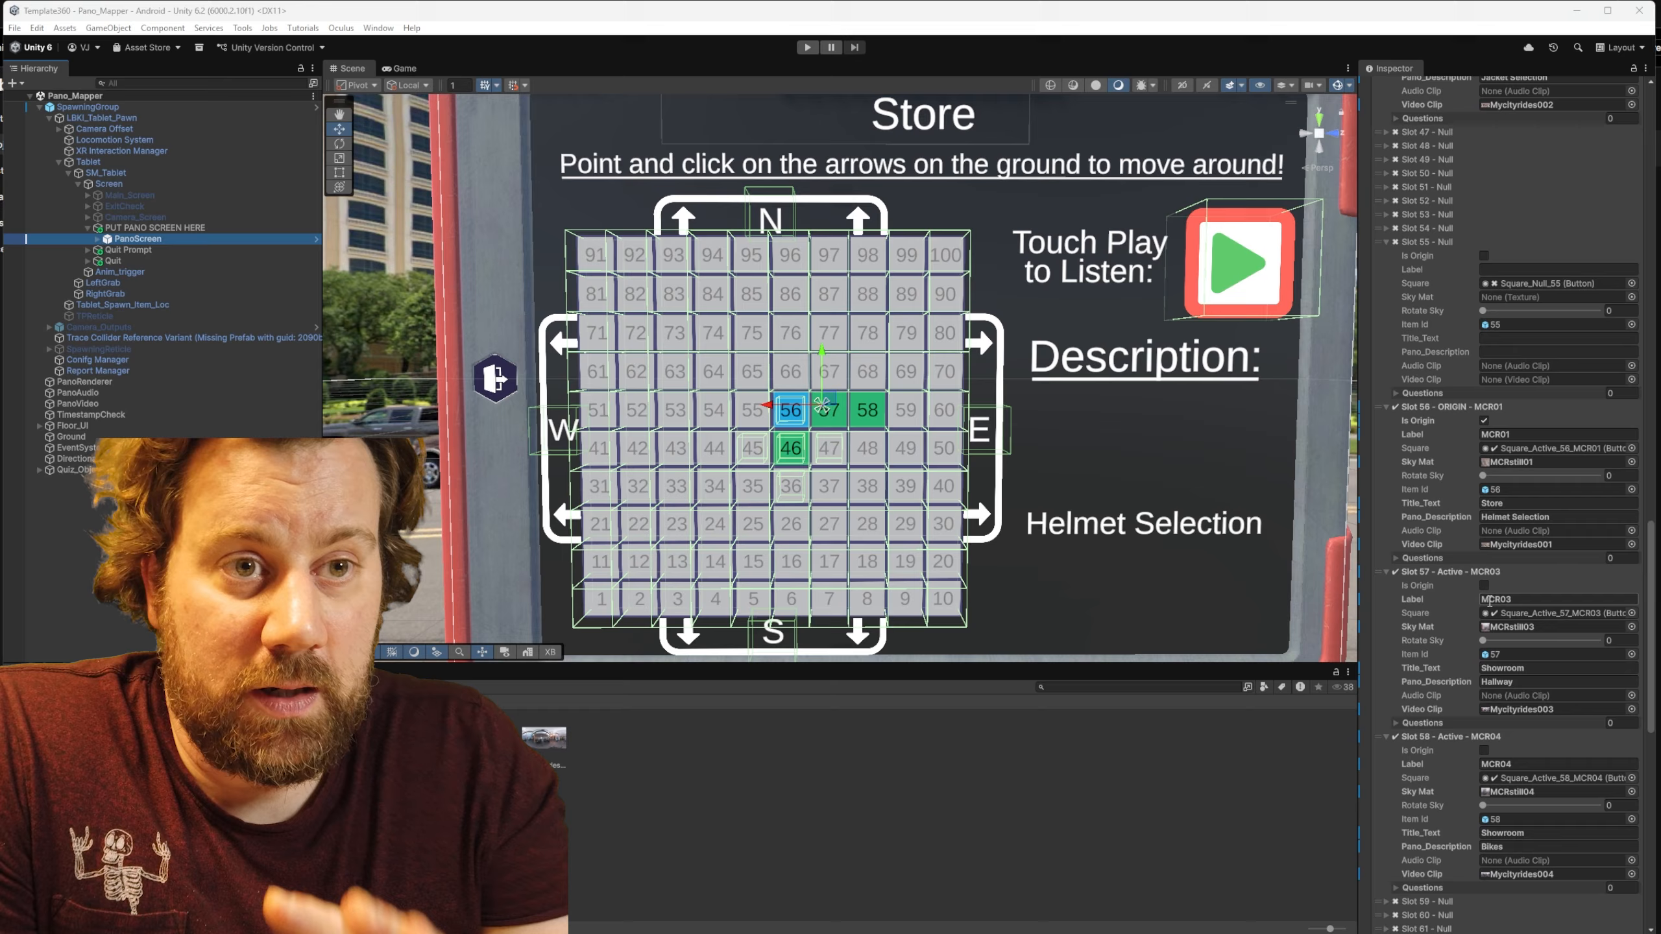
Step: Reset the PanoScreen map to clear all its mapped slots
scroll(1489, 601, "down", 12)
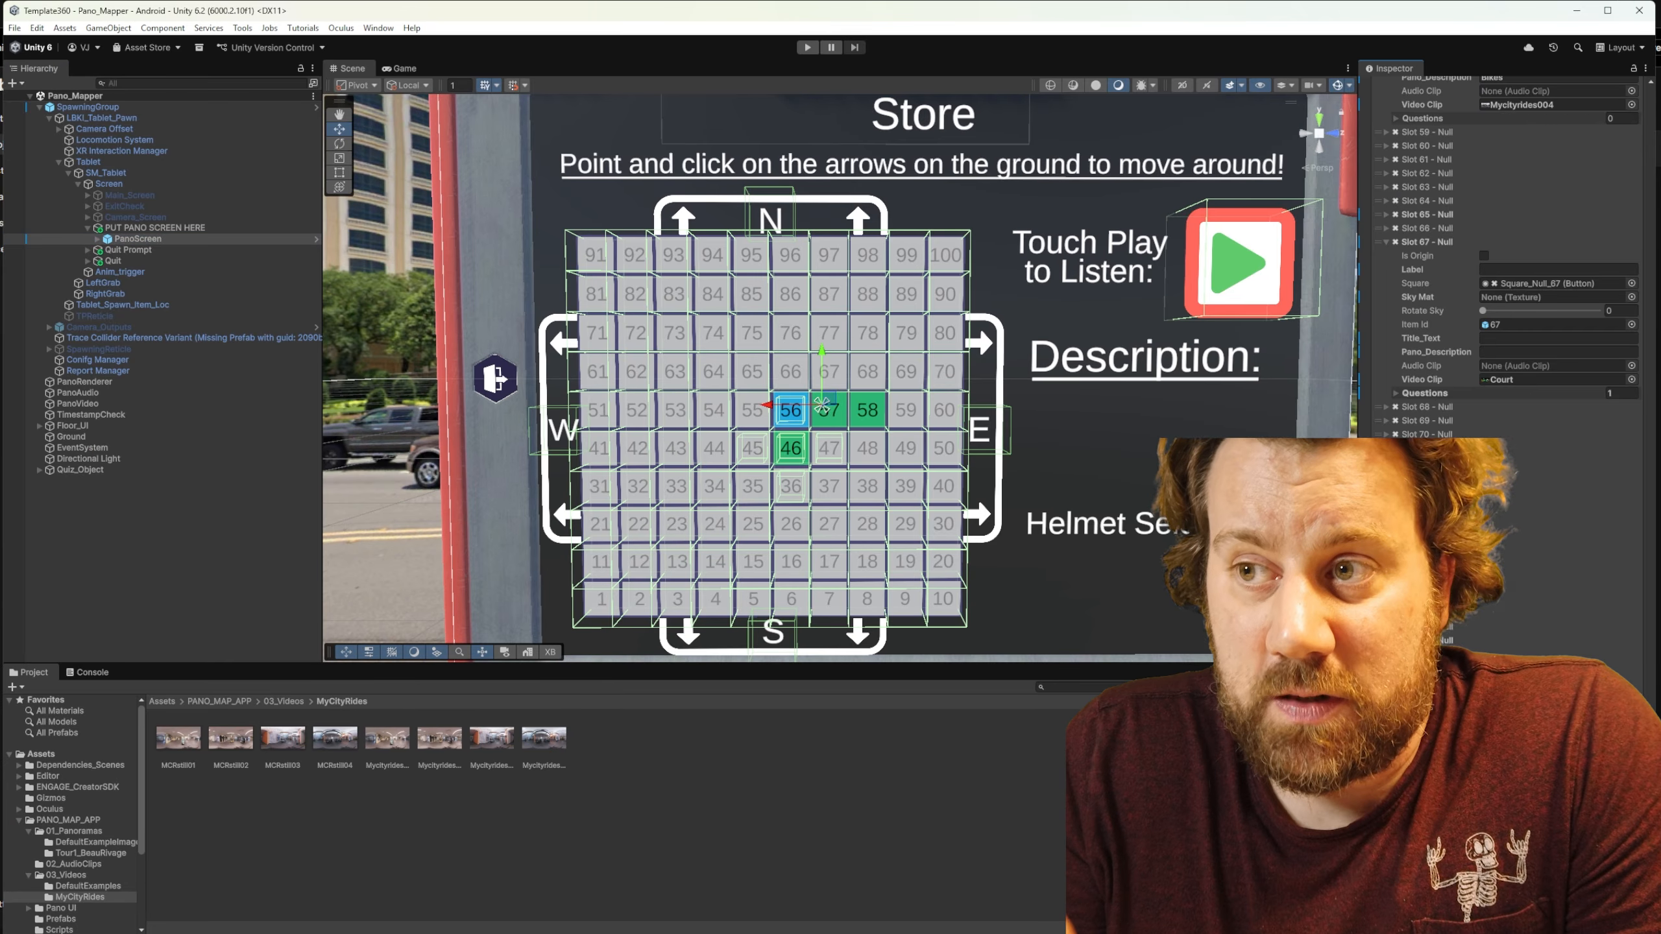
left_click(1507, 878)
Step: Create a LobakiHQ folder in 01_Panoramas and import LobakiHQ001 through LobakiHQ004 from the Panoramas folder in File Explorer
left_click(72, 831)
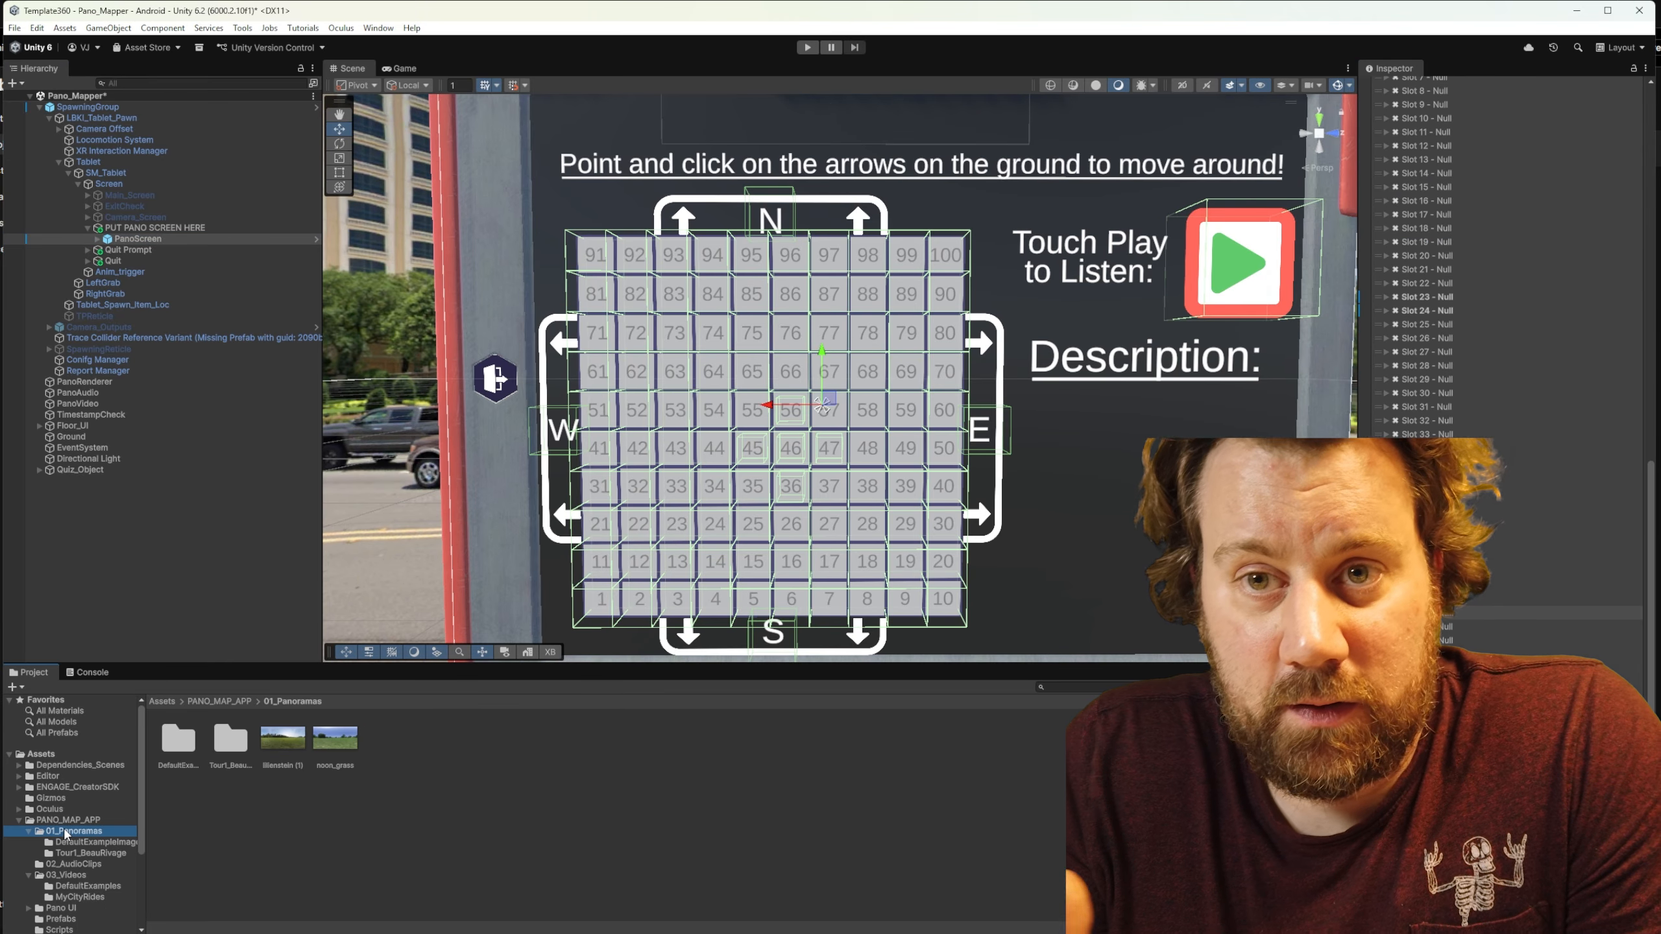
right_click(445, 799)
mouse_move(589, 371)
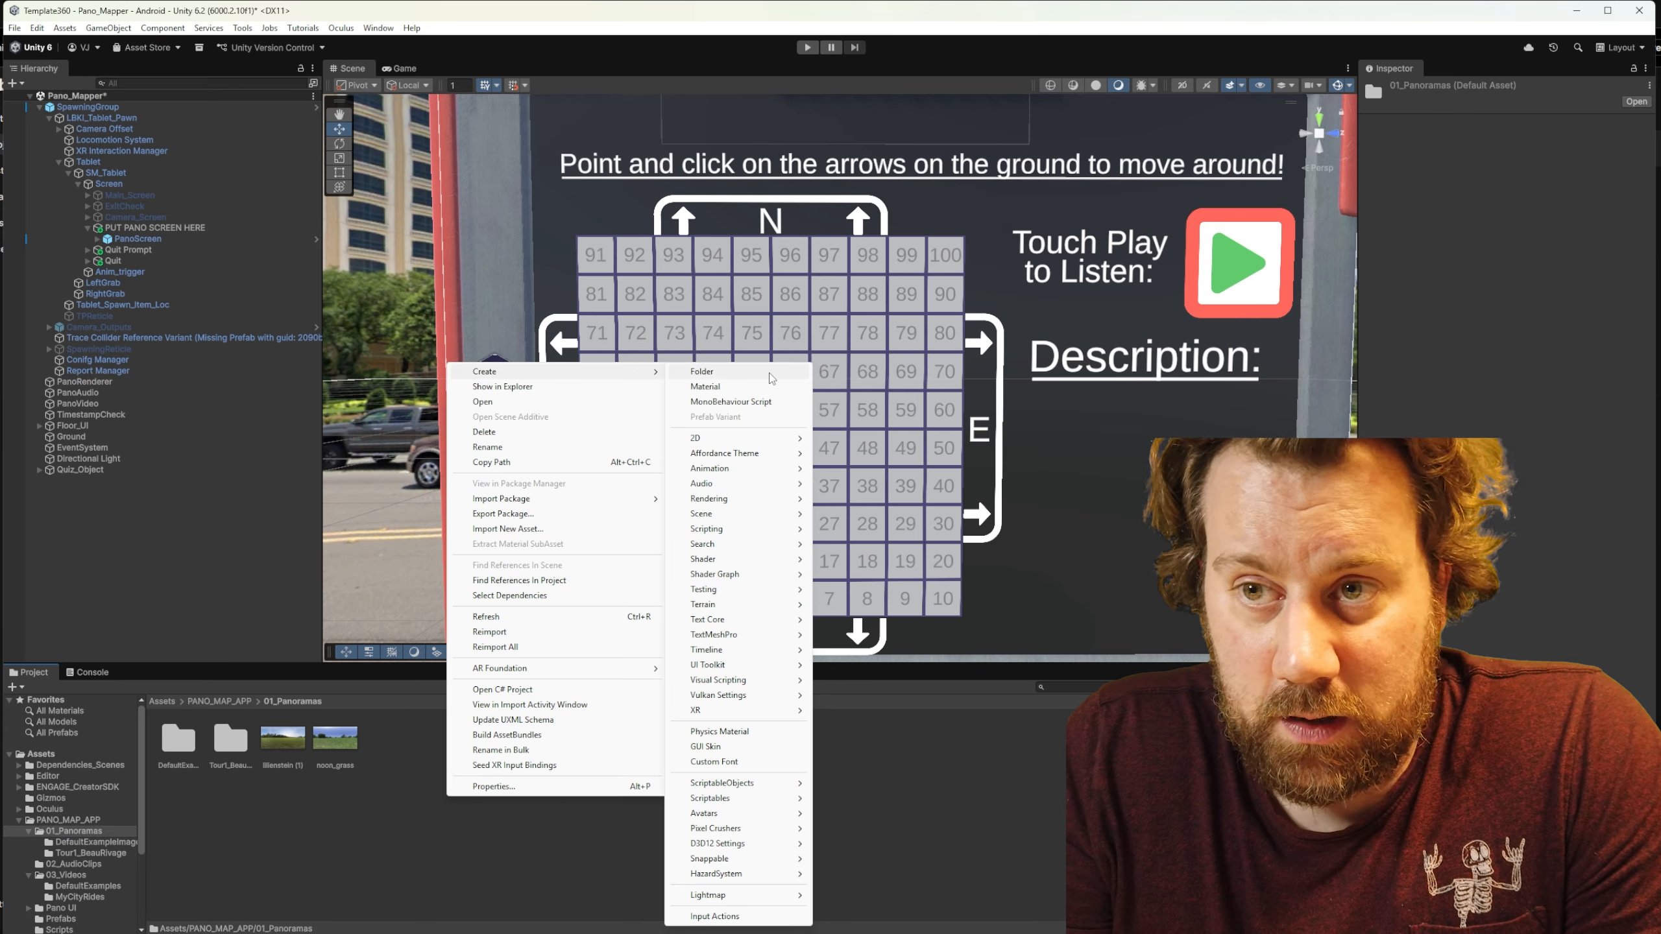
left_click(788, 377)
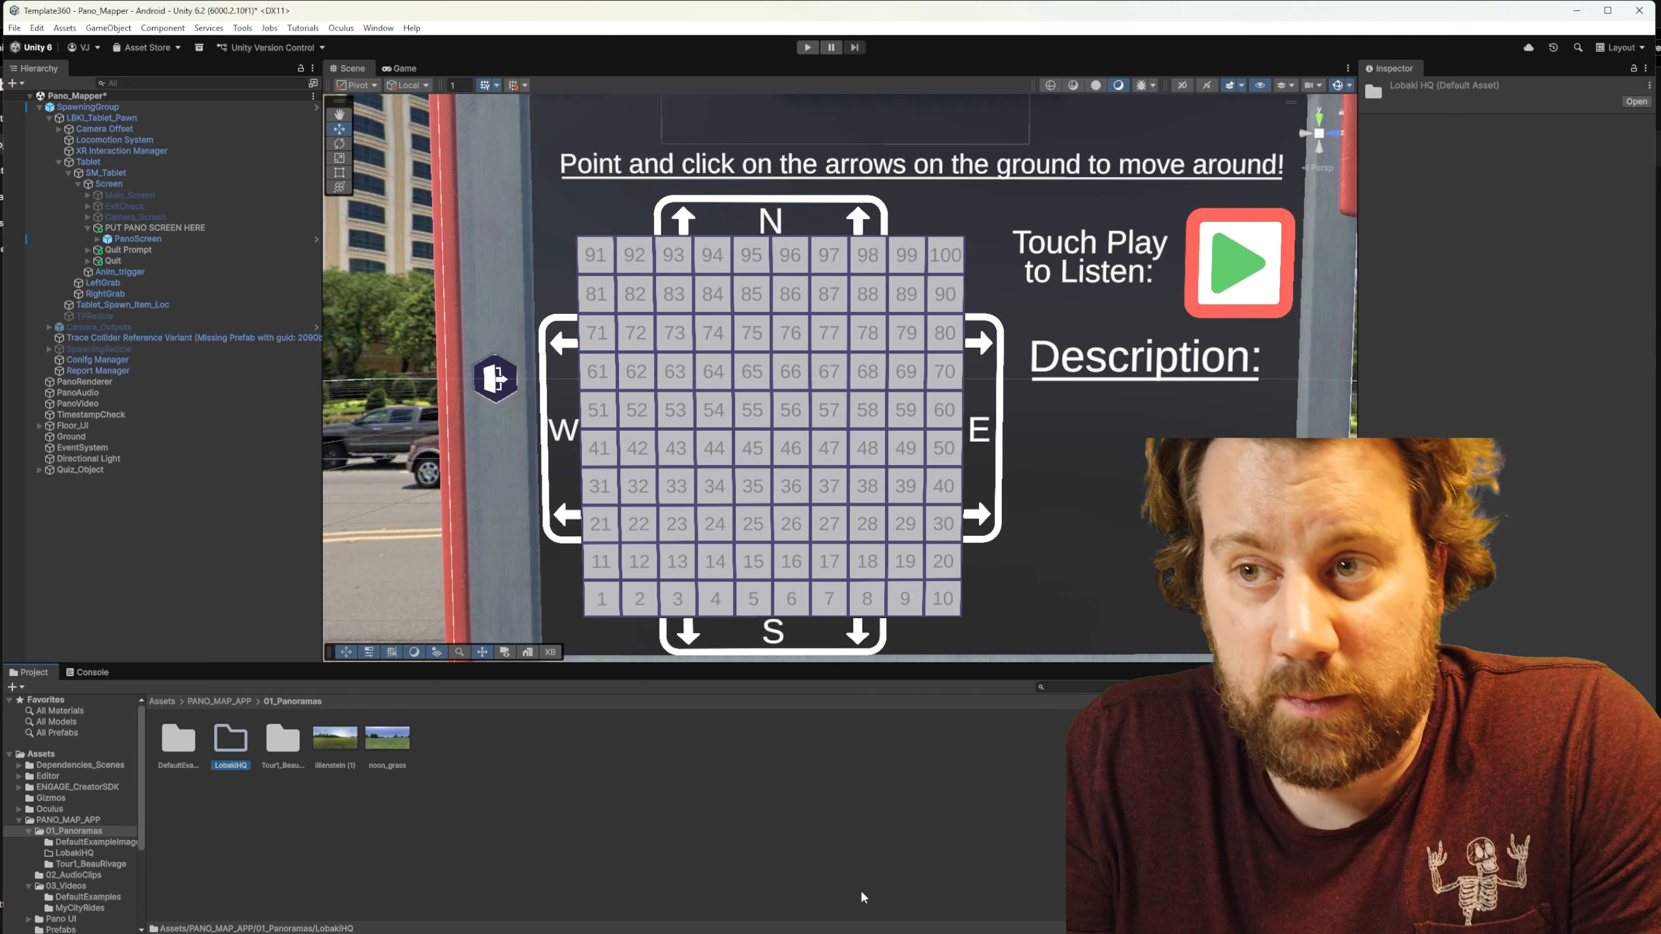
double_click(234, 742)
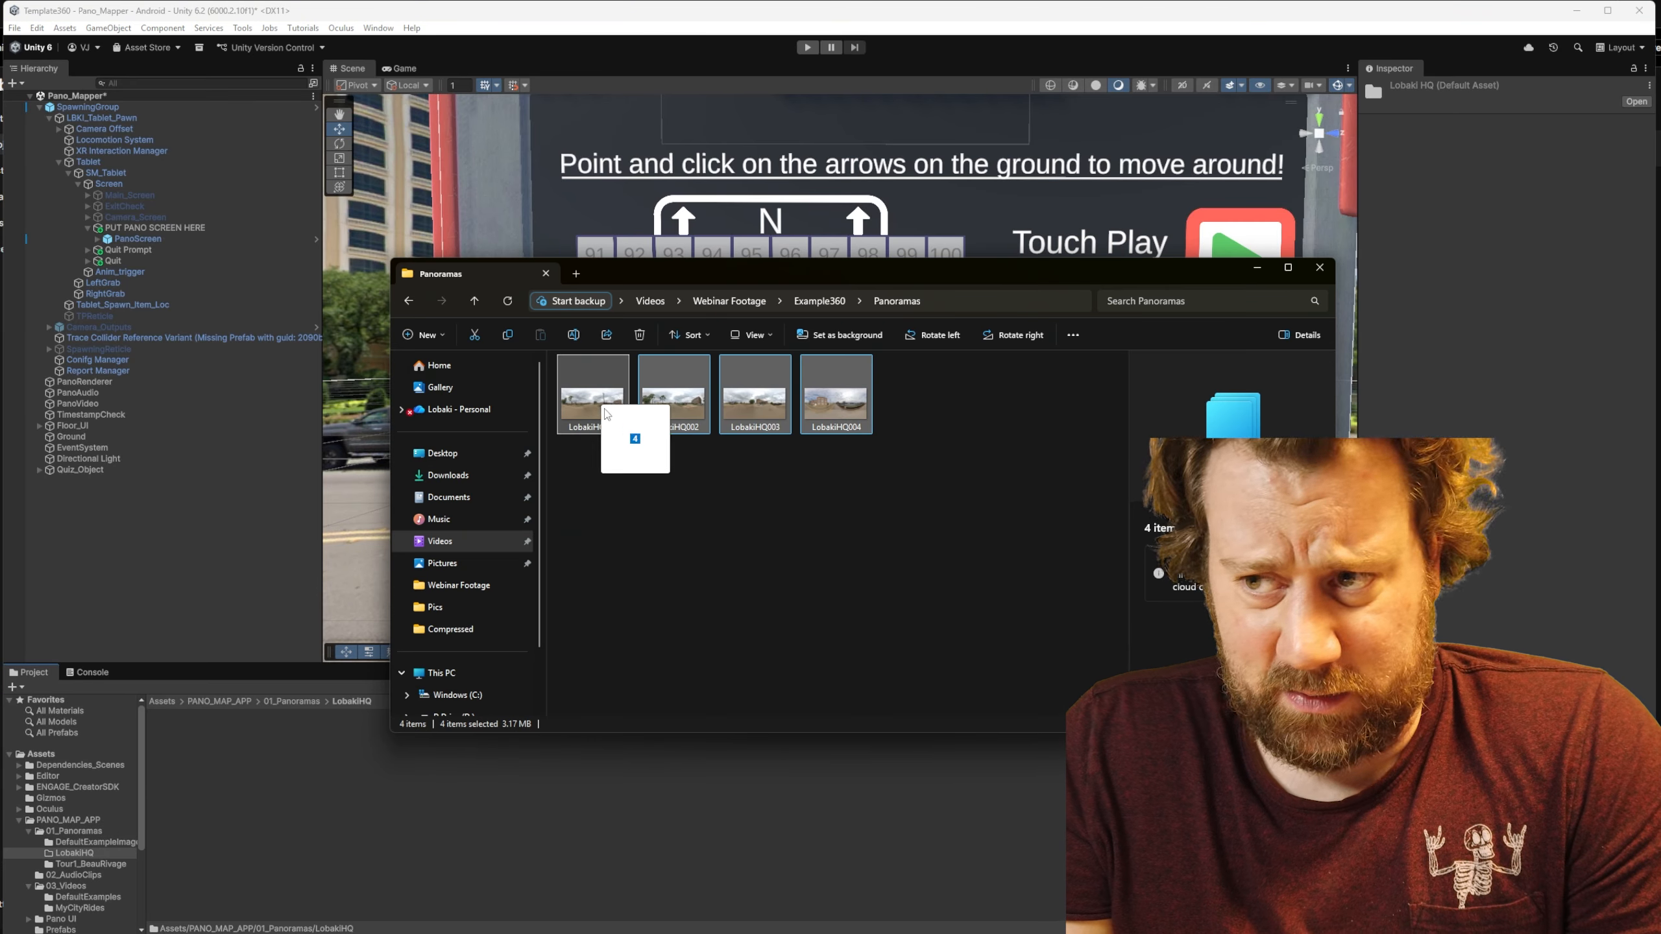
key("alt+Tab")
left_click_drag(668, 795, 319, 829)
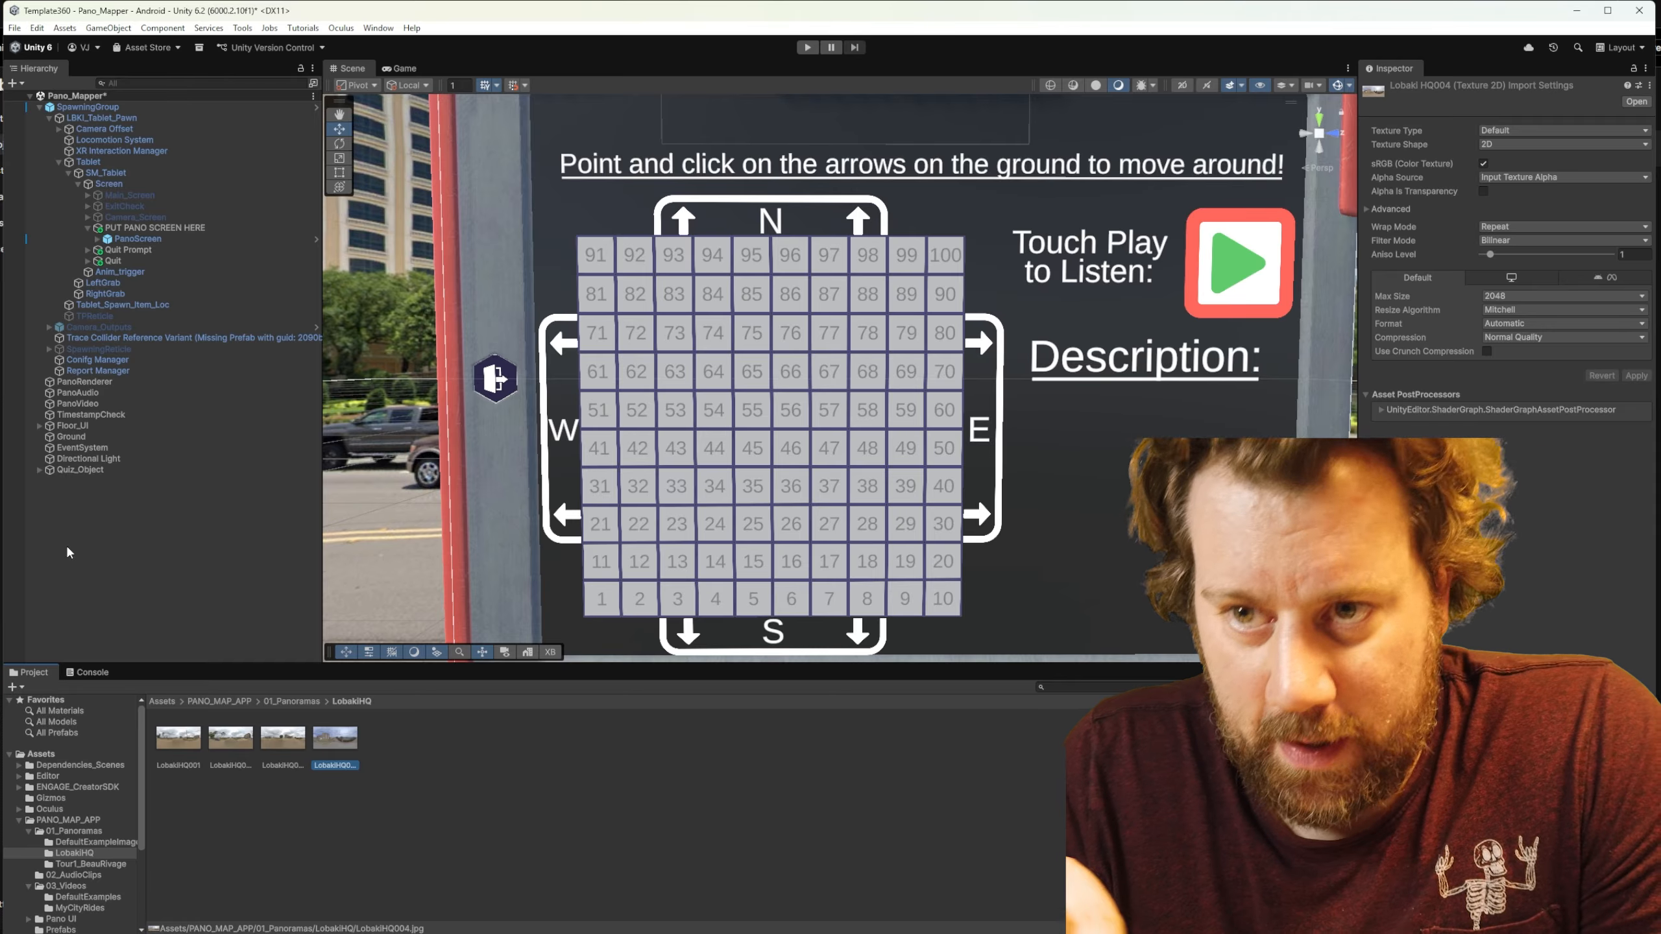
Step: Make PanoScreen slot 56 the origin: label Silas, sky LobakiHQ004, rotation 80, title Silas Brown, description Coming Off of State Street
left_click(145, 239)
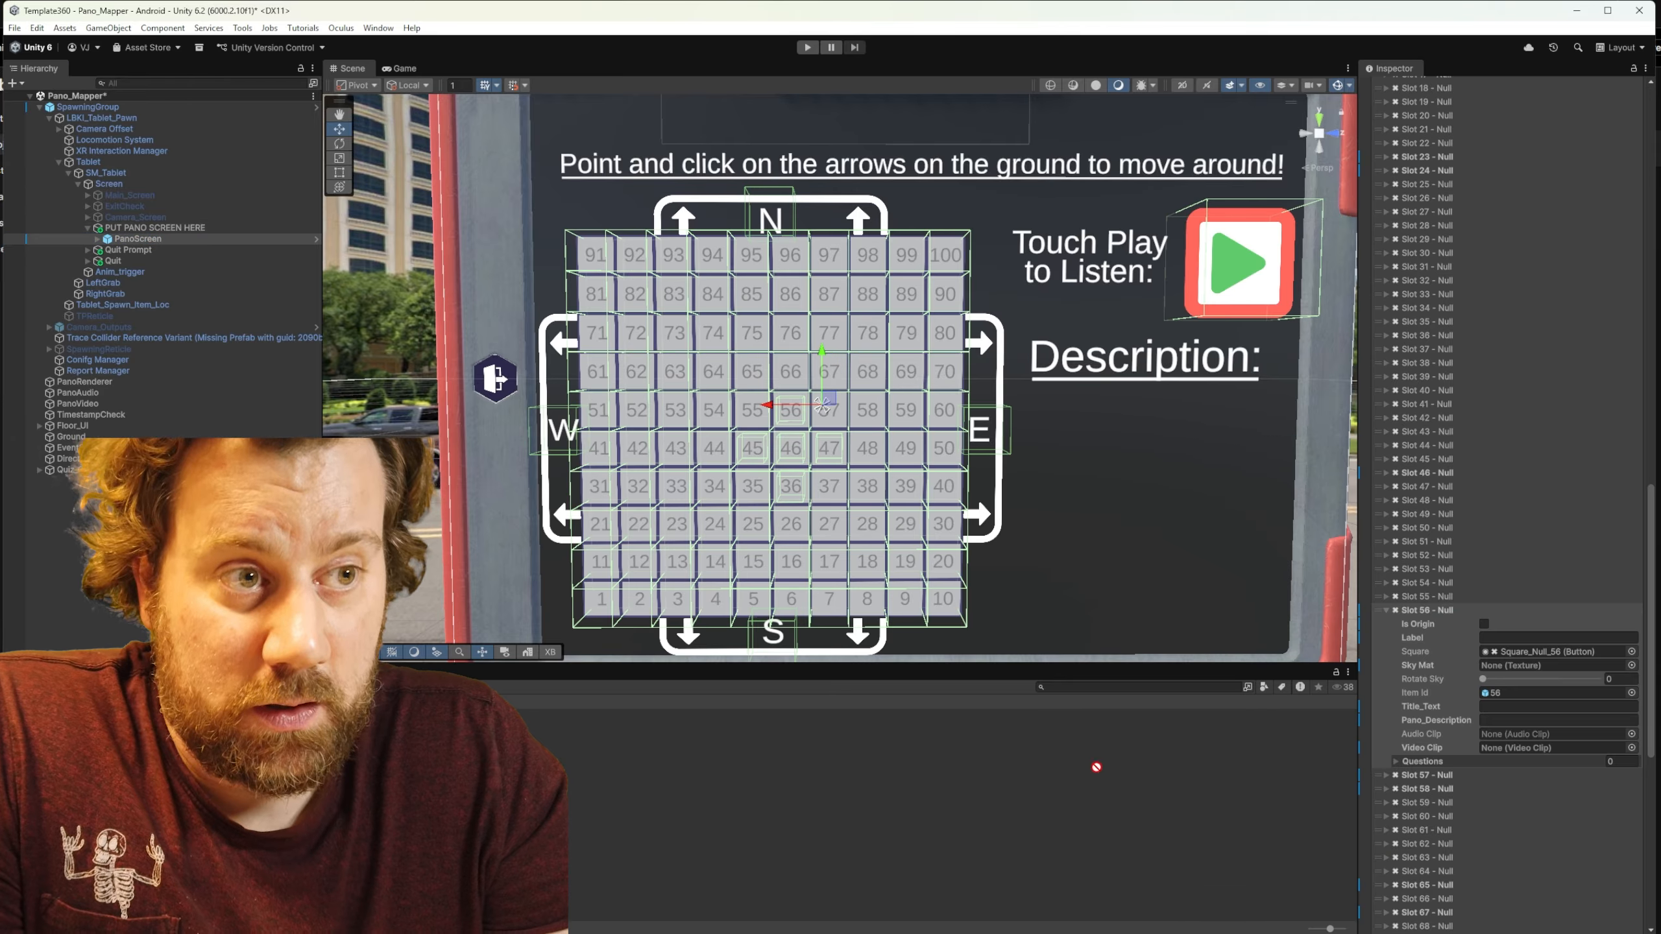
left_click_drag(1097, 768, 1435, 702)
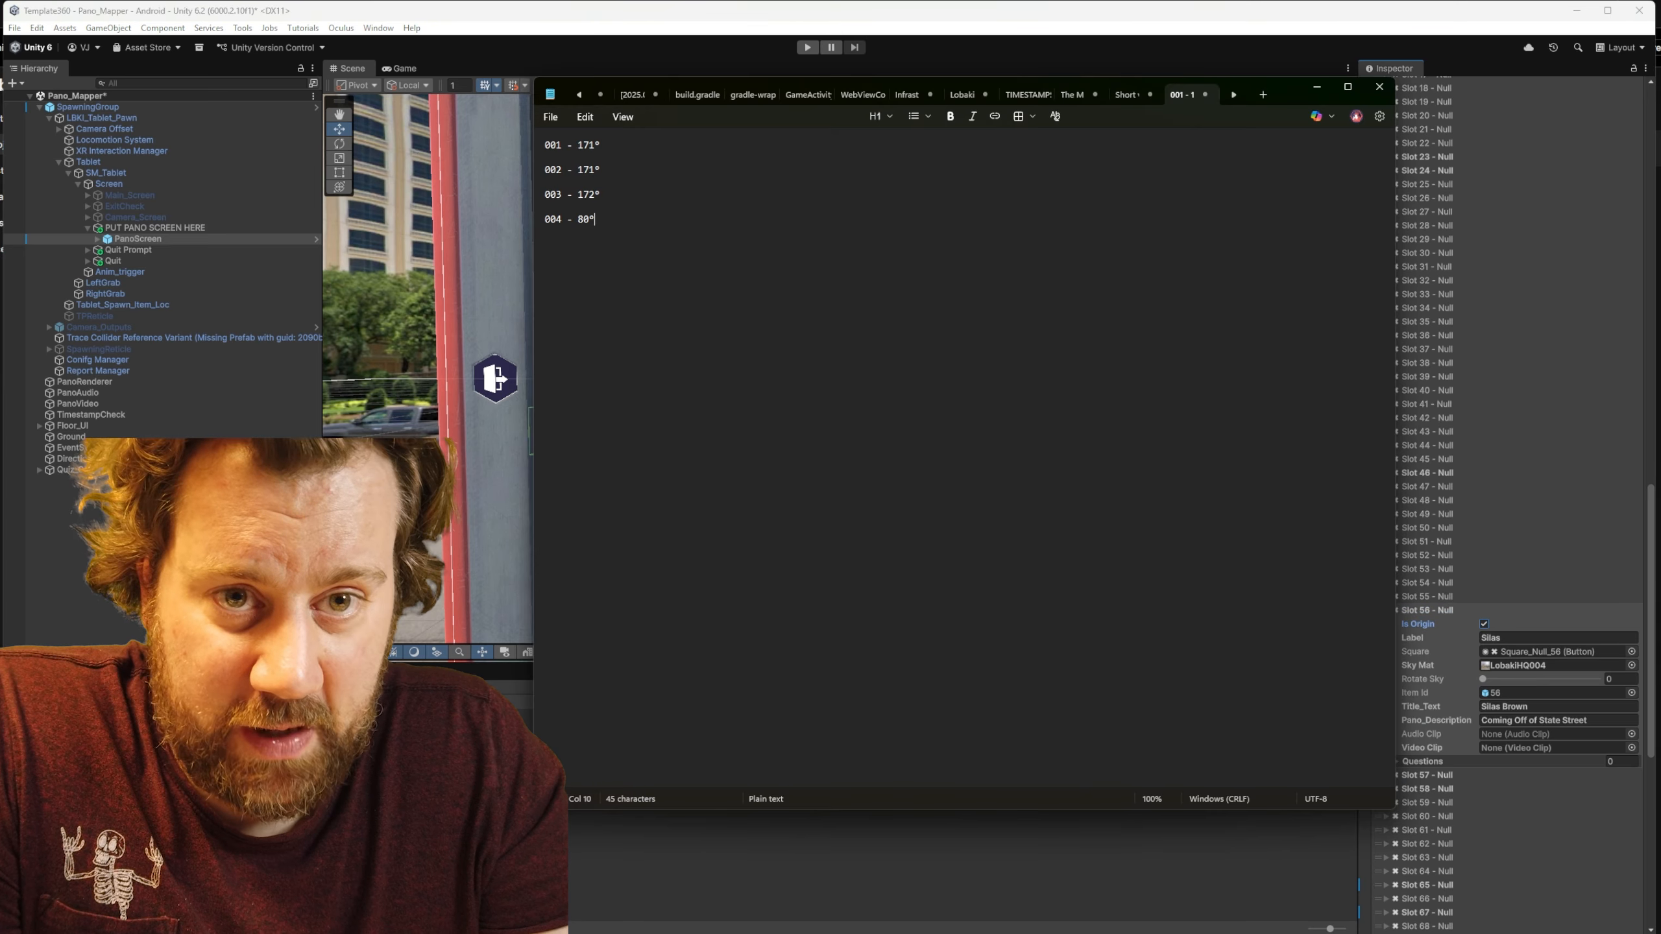
left_click(1615, 679)
type("80")
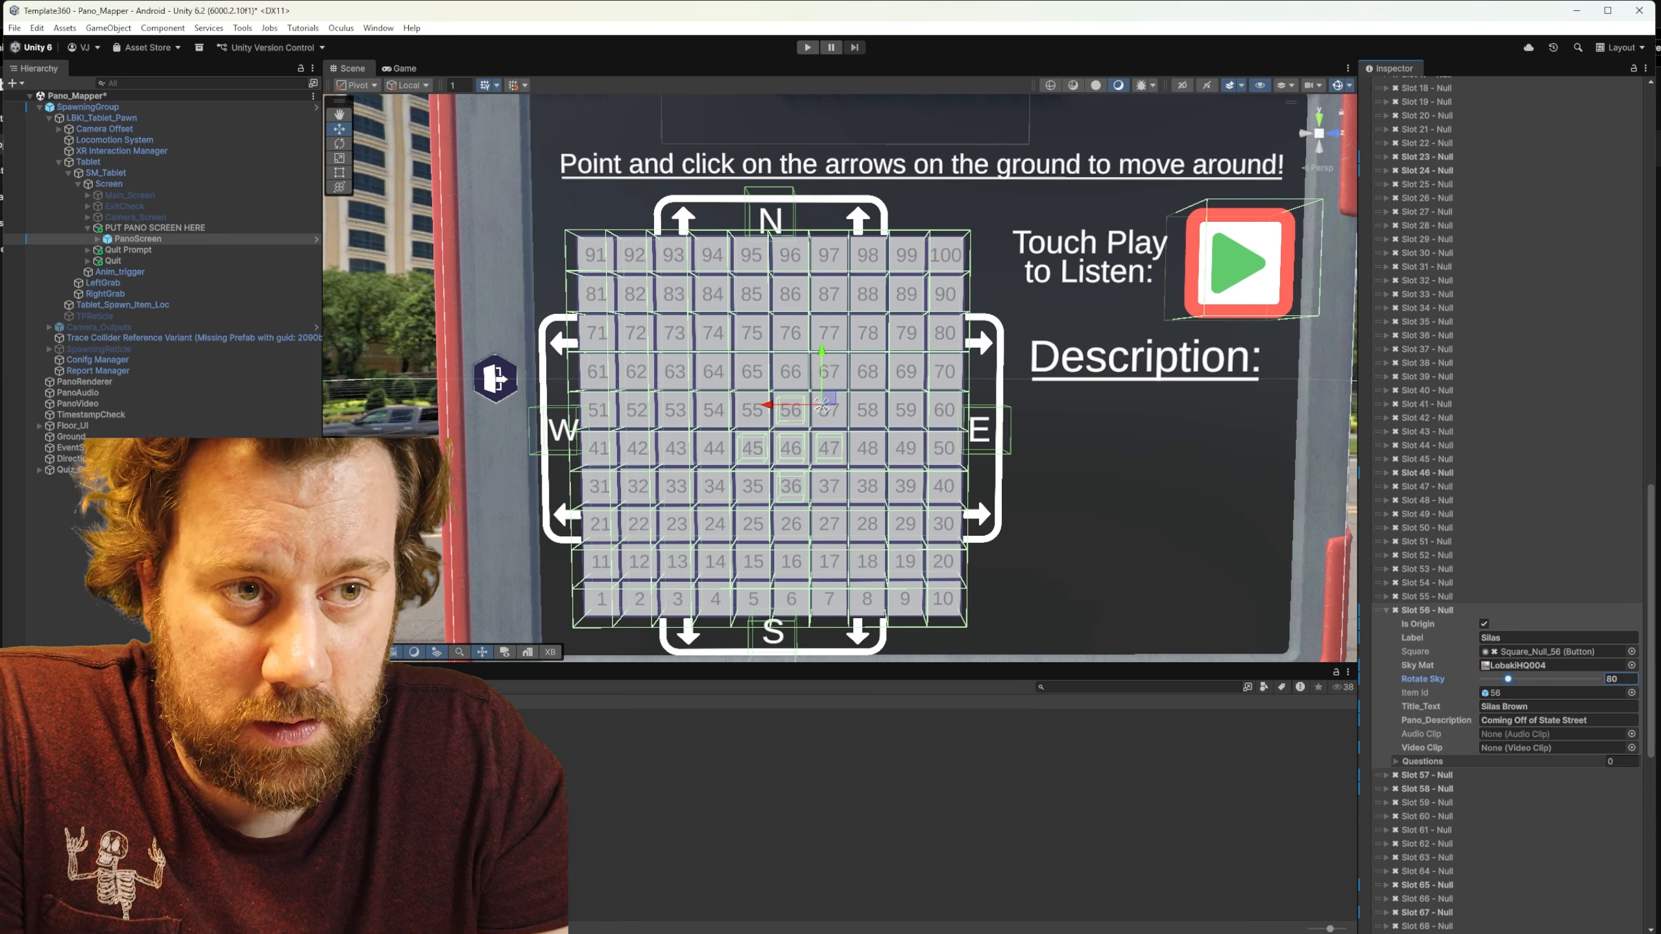
Step: Fill slot 57 with label Corner, sky LobakiHQ003, rotation 172, title Intersection and description Around the Corner
left_click(1426, 774)
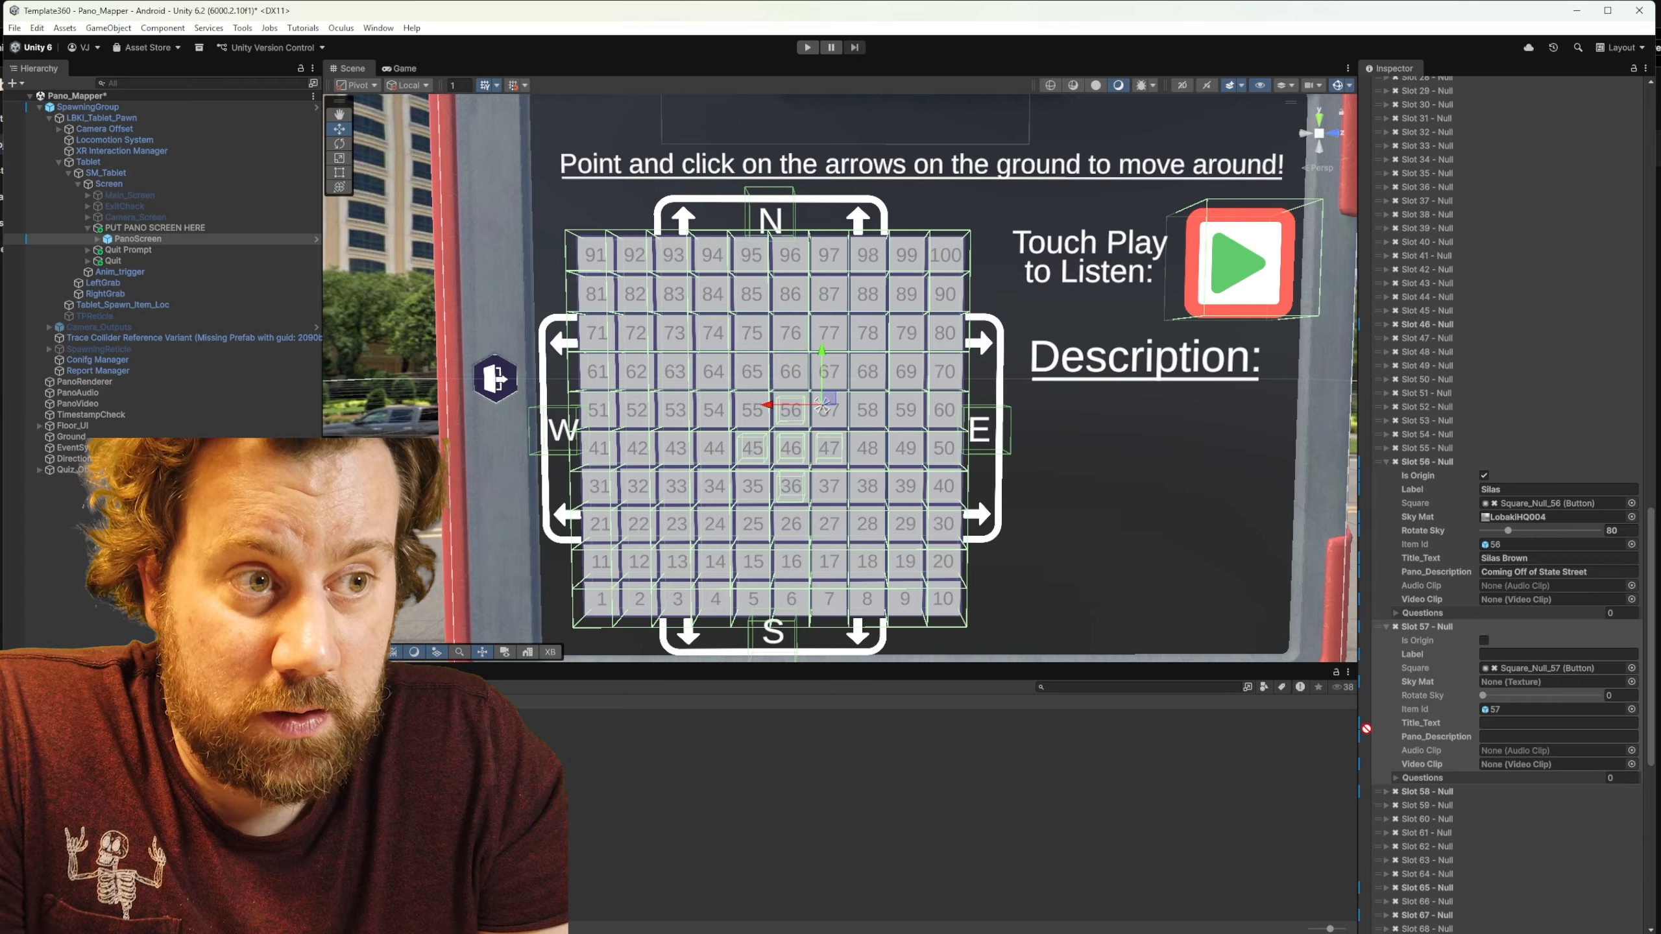
left_click(1513, 683)
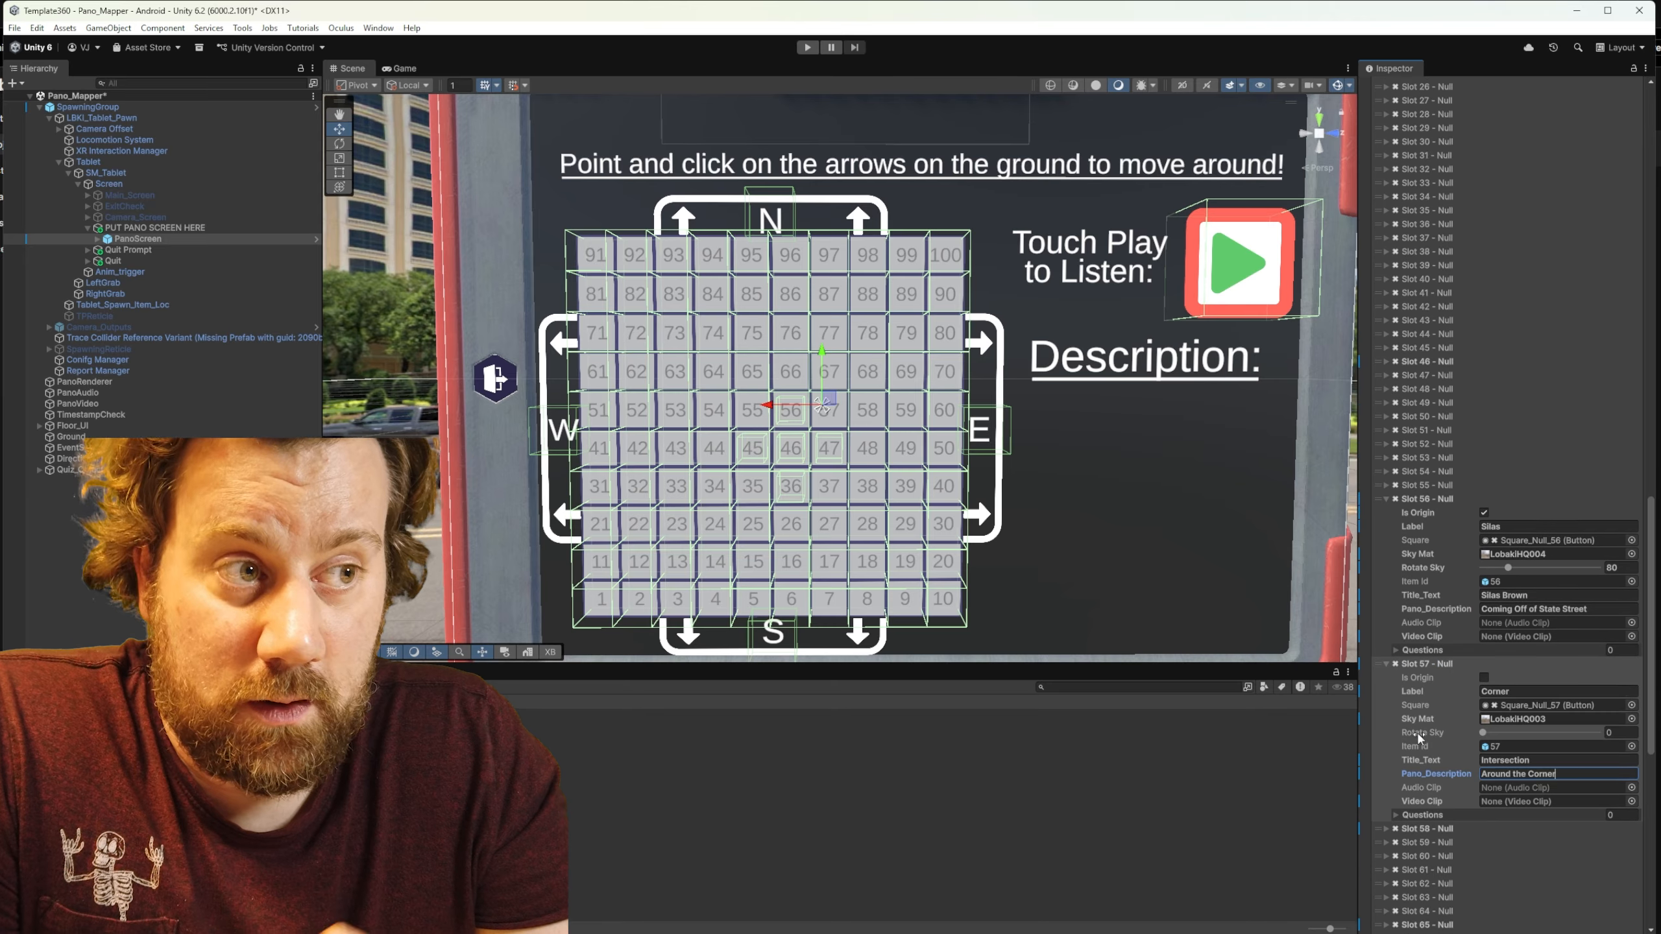
Step: Fill slot 47 (Entrance, LobakiHQ002, Lobaki HQ, Welcome to Our Home) and slot 37 (Past, LobakiHQ001, Too Far!, Y'all Come Back Now, Y'hear?), both rotated 171
scroll(1407, 620, "up", 6)
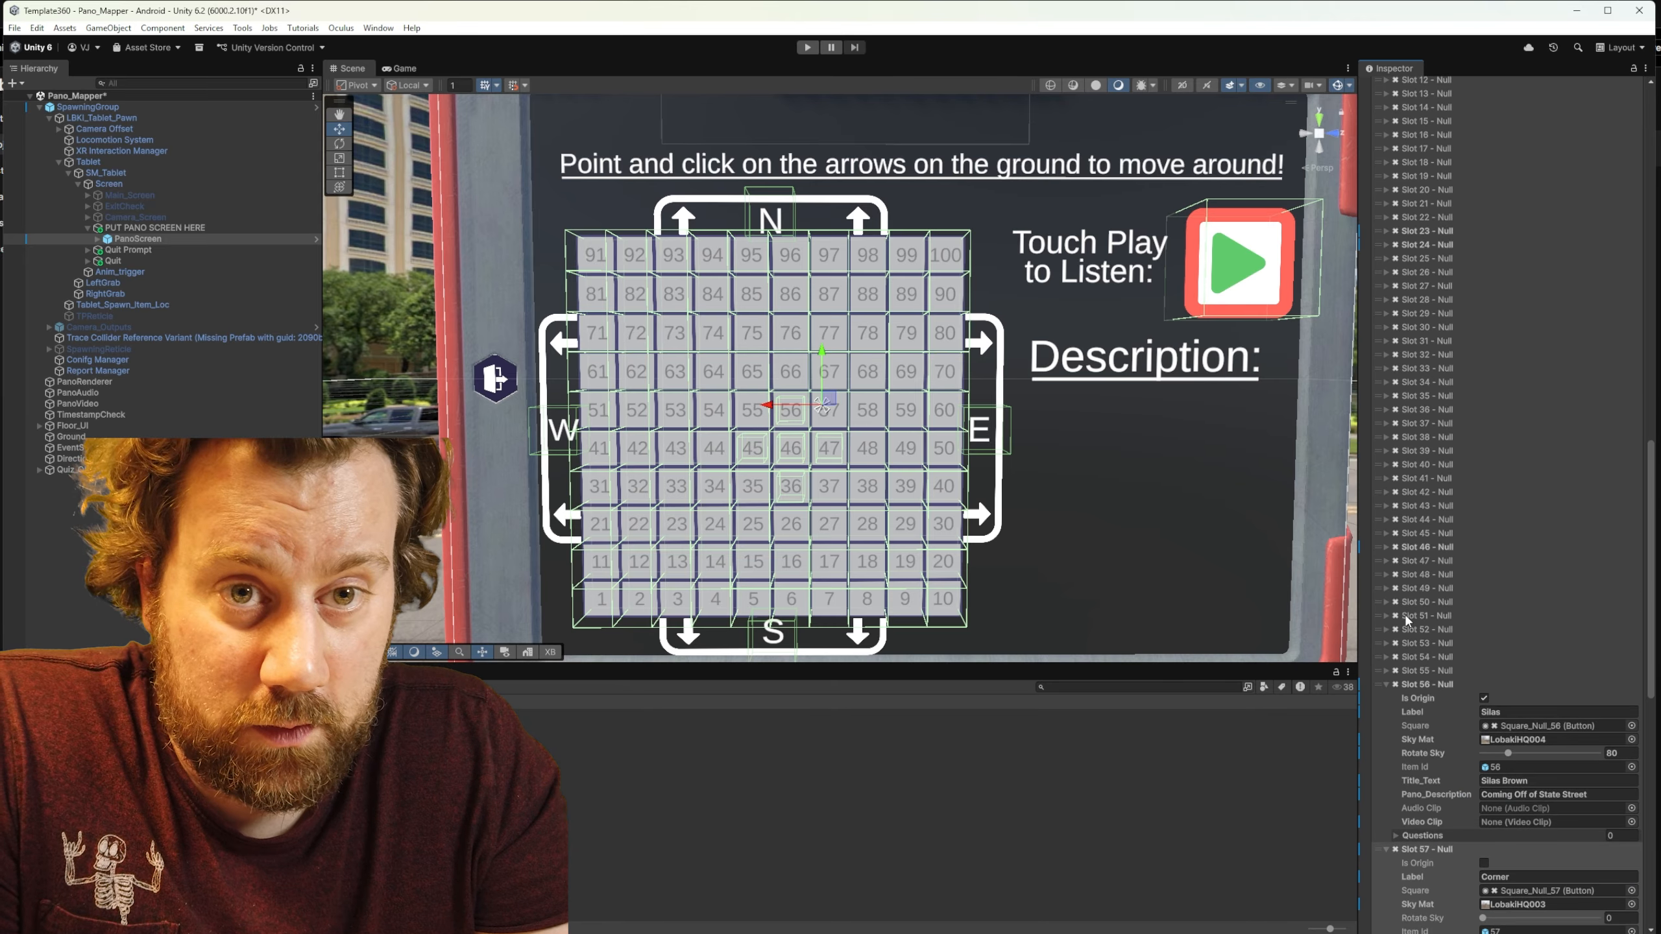
left_click(1387, 561)
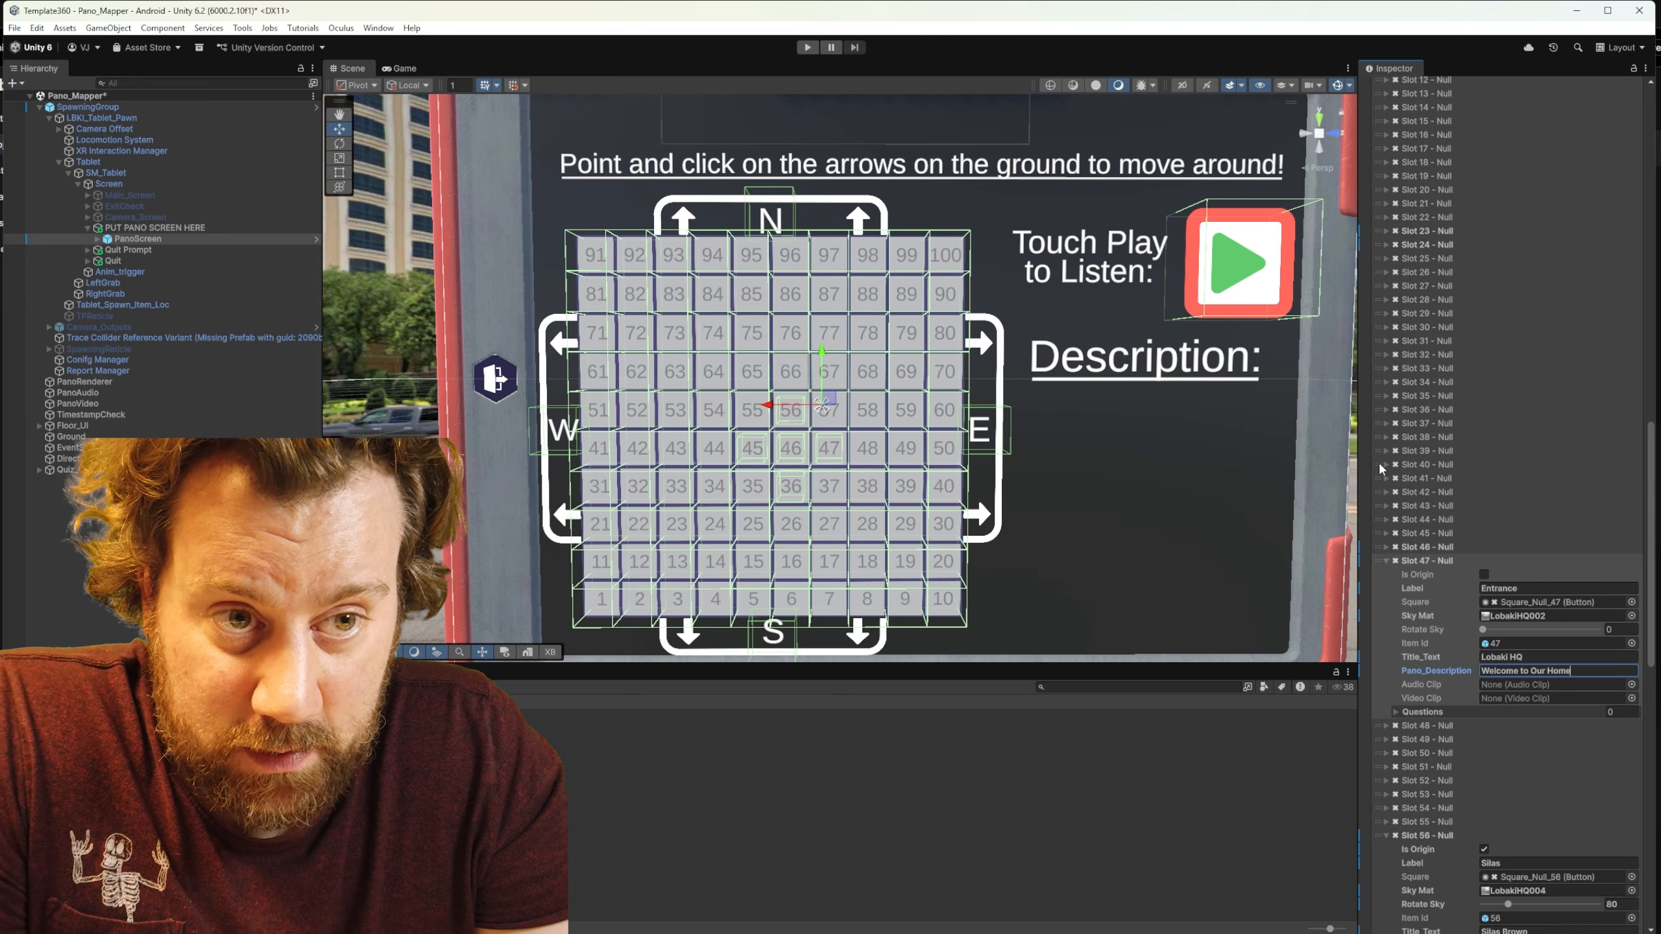
left_click(1387, 426)
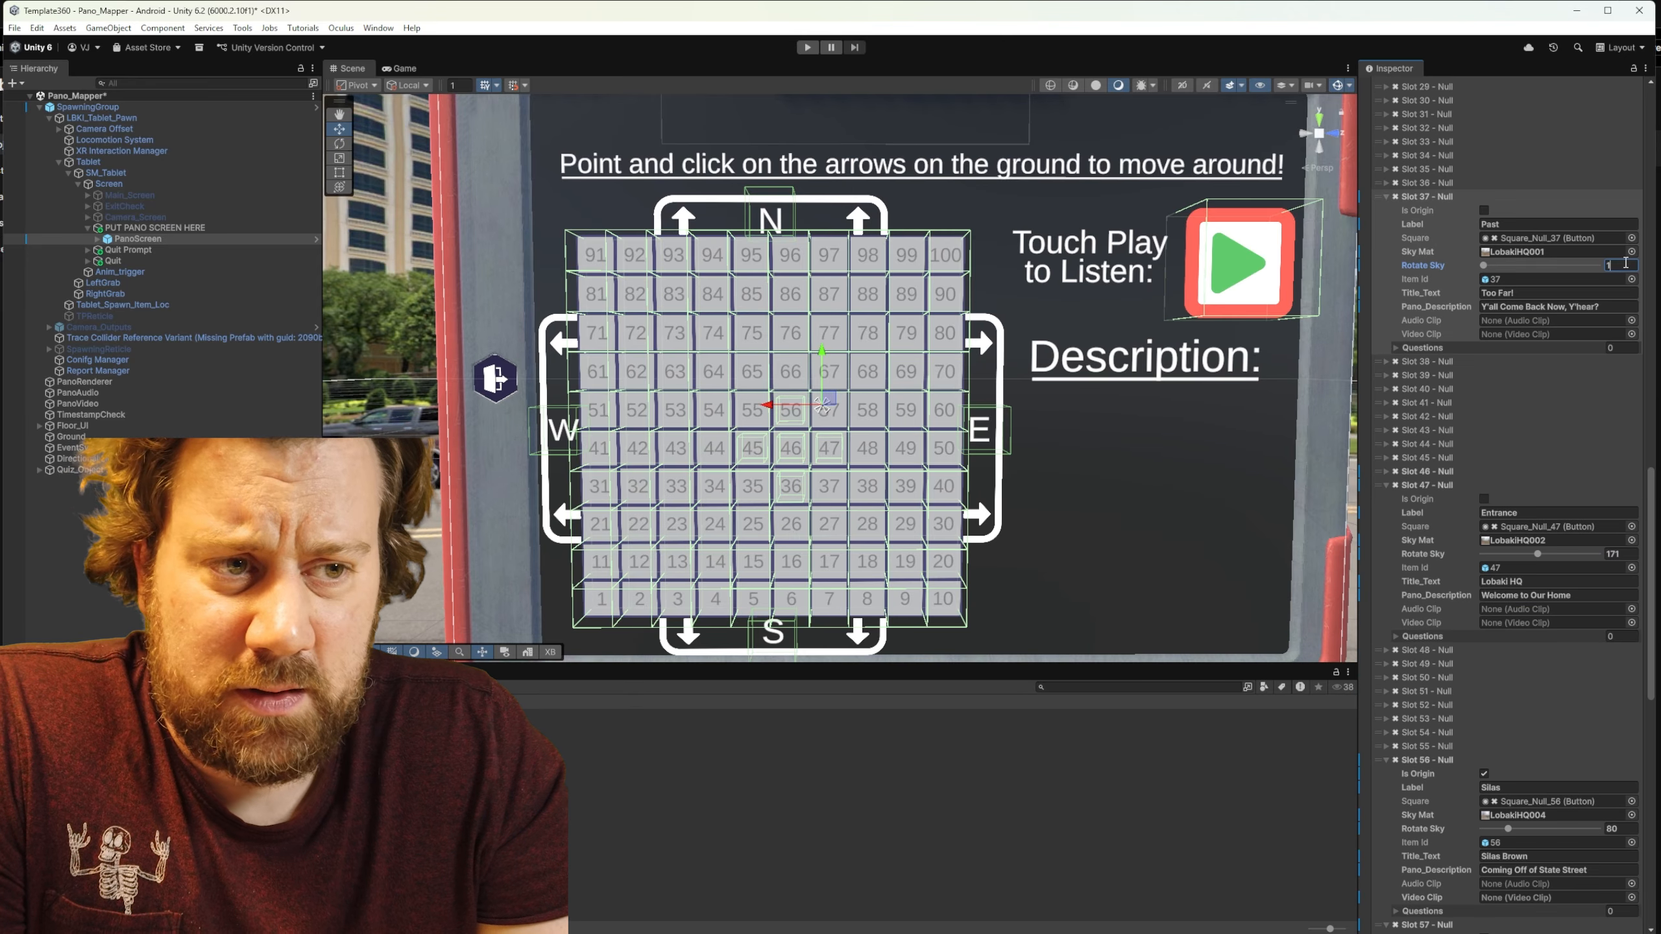
Step: Update the map with the filled slots and preview the panorama tour in Play mode
left_click_drag(1650, 539, 1657, 763)
left_click(1544, 893)
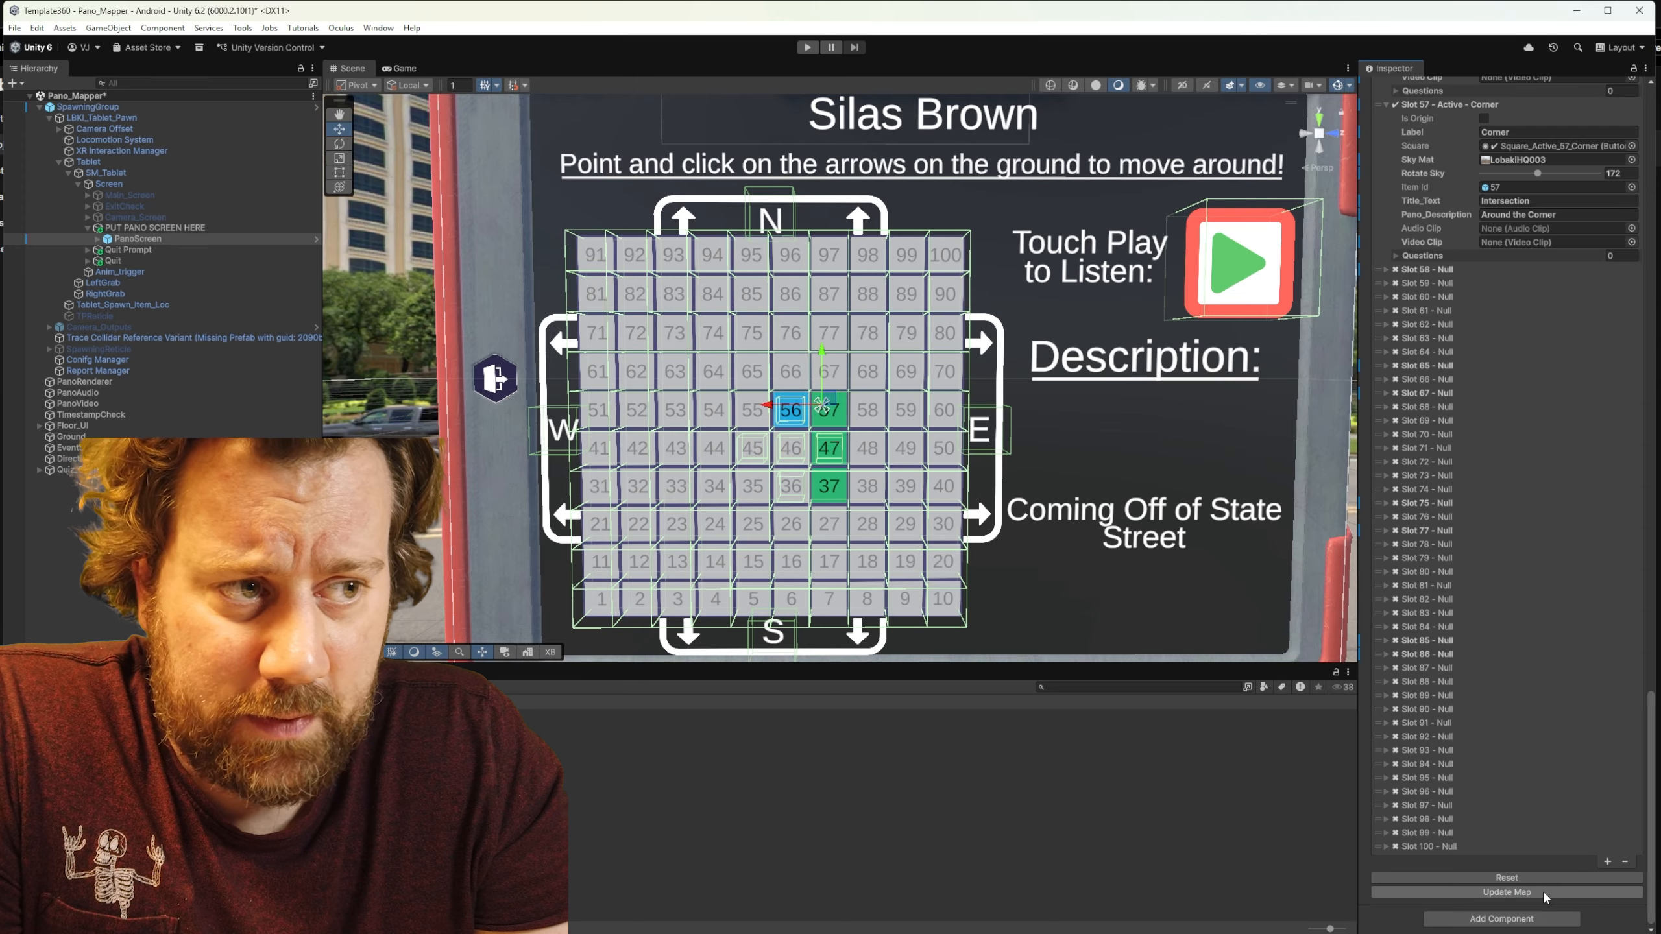
left_click(799, 47)
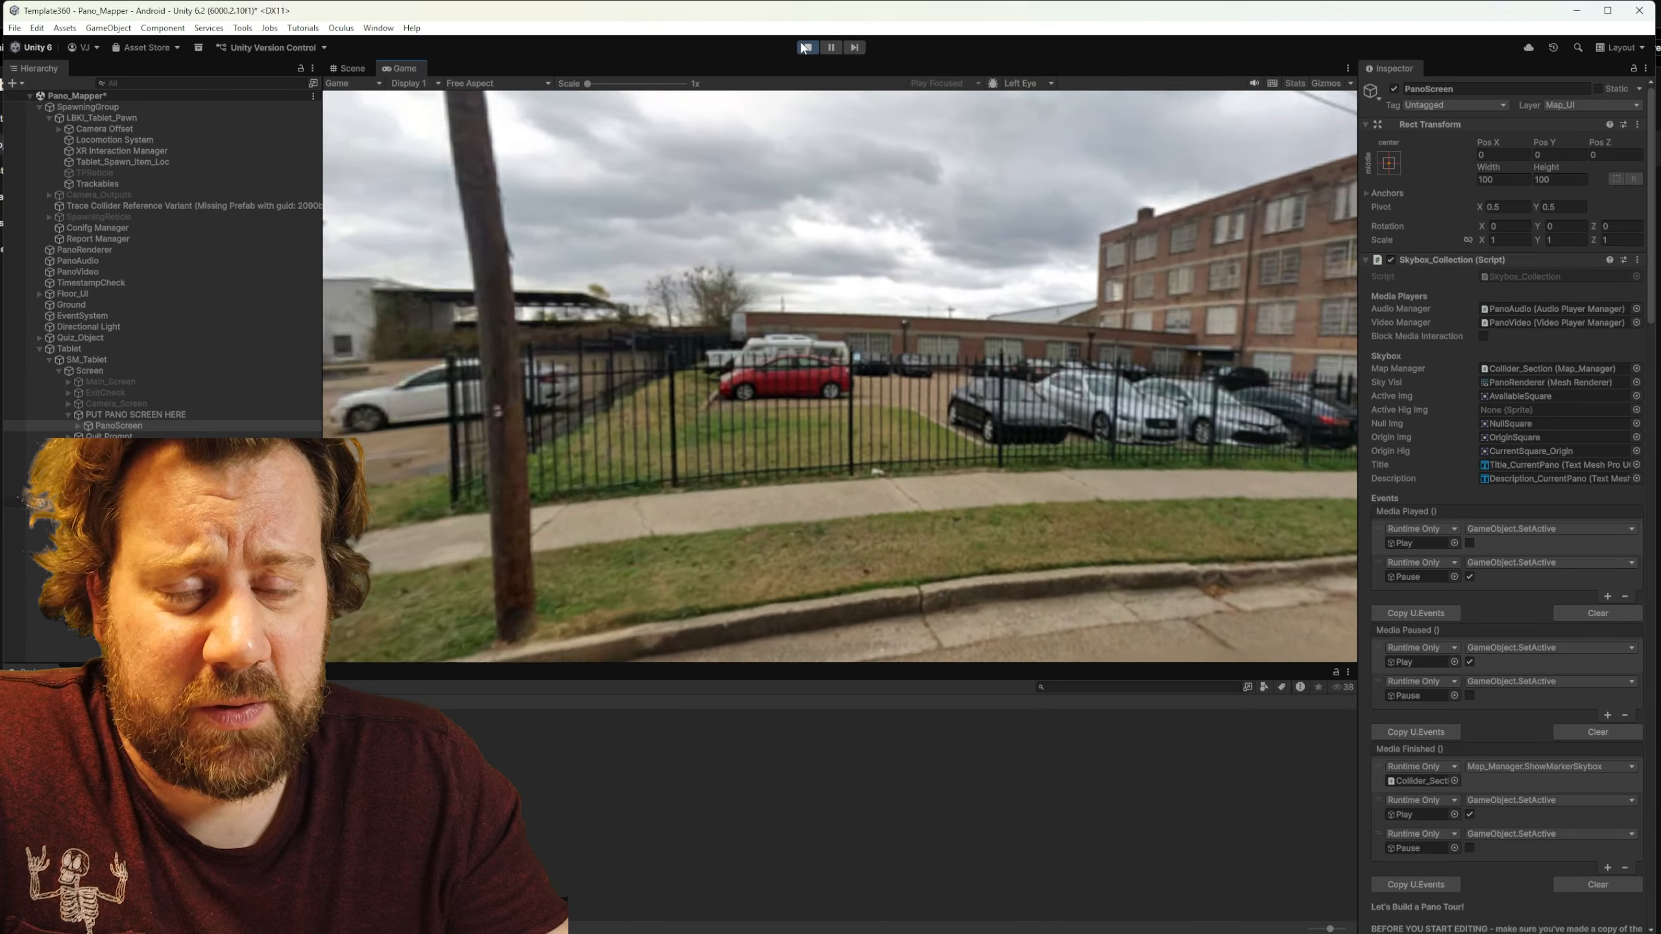
left_click(805, 47)
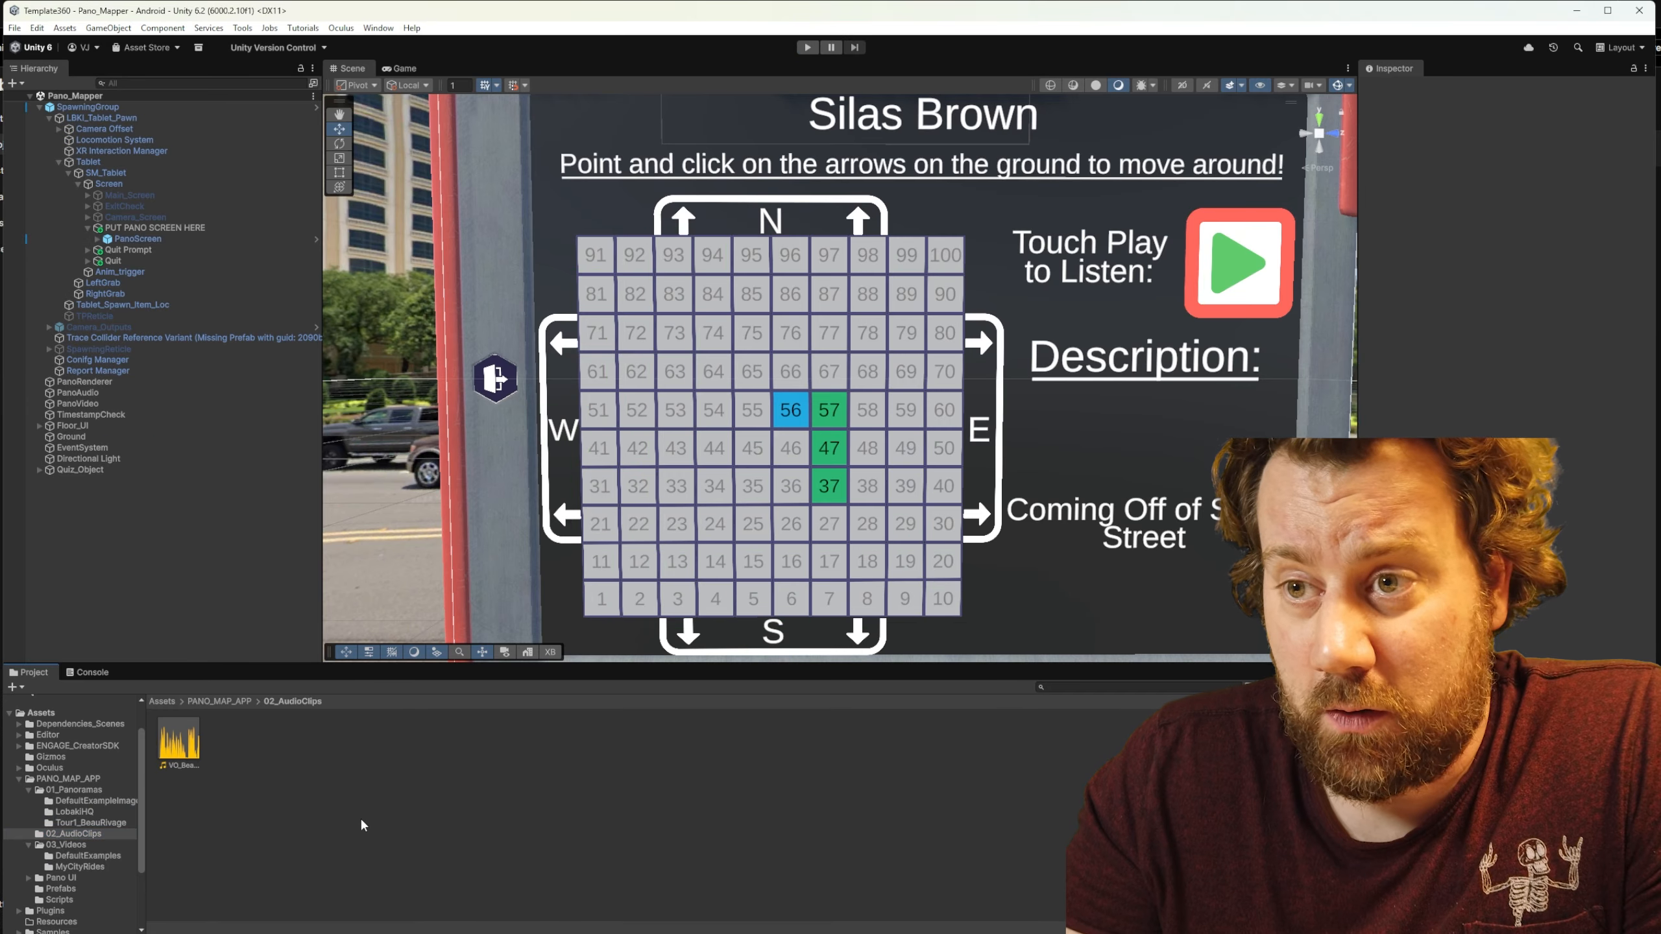
Step: Create a folder named LobakiTourVO inside 02_AudioClips
right_click(363, 826)
mouse_move(454, 392)
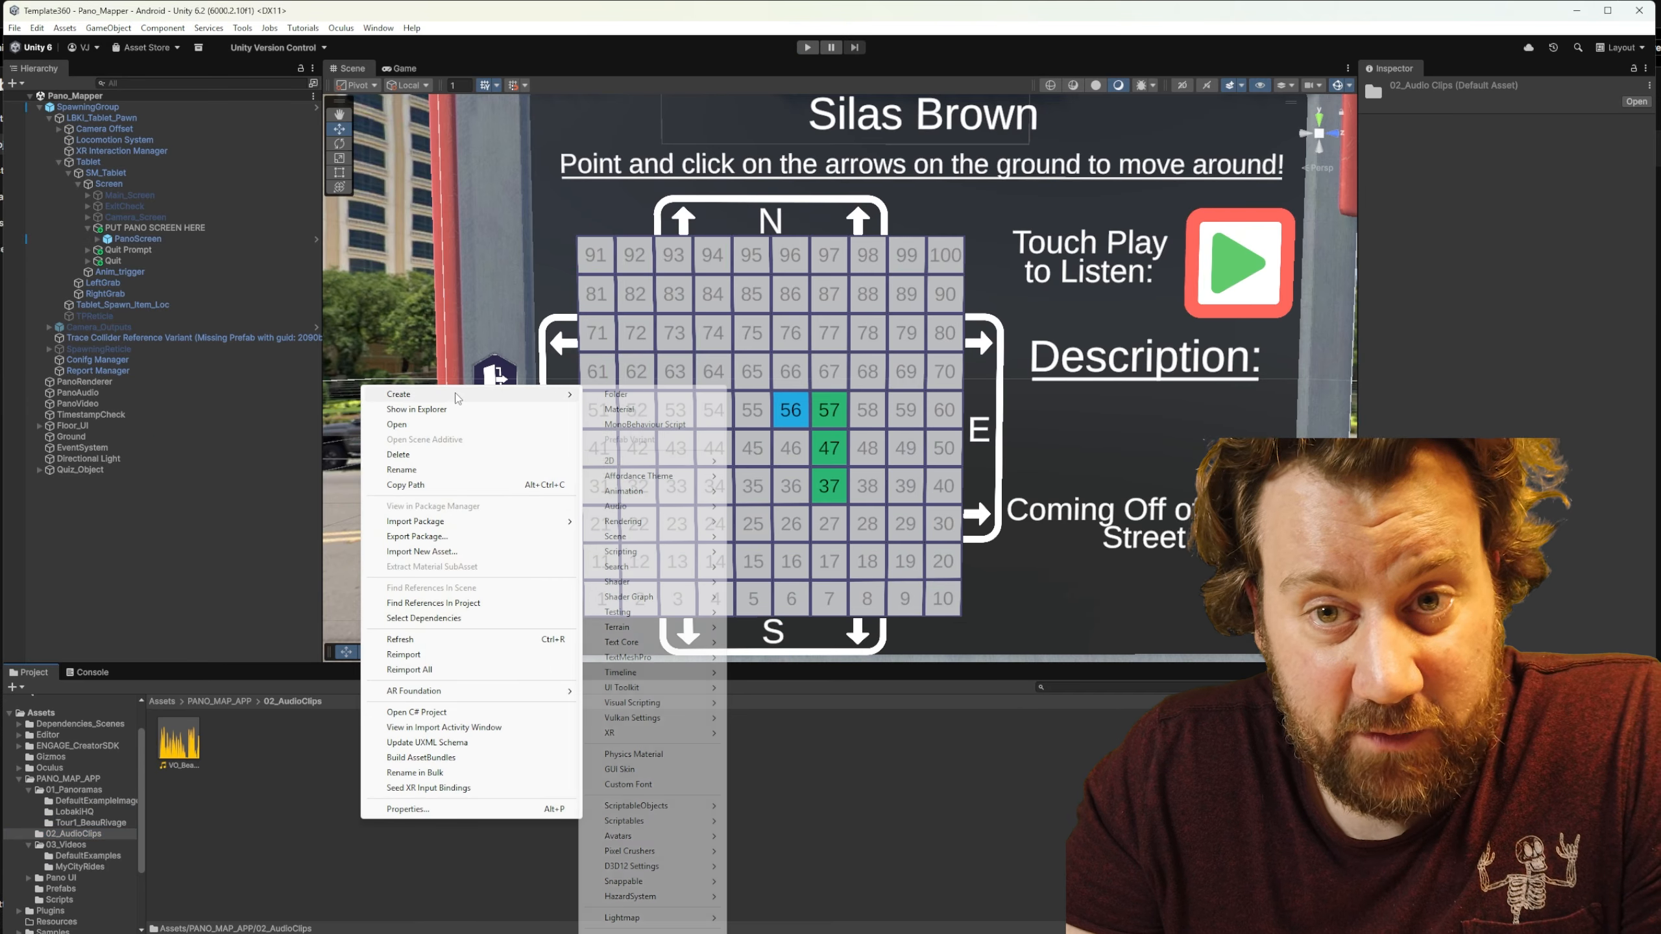
left_click(606, 394)
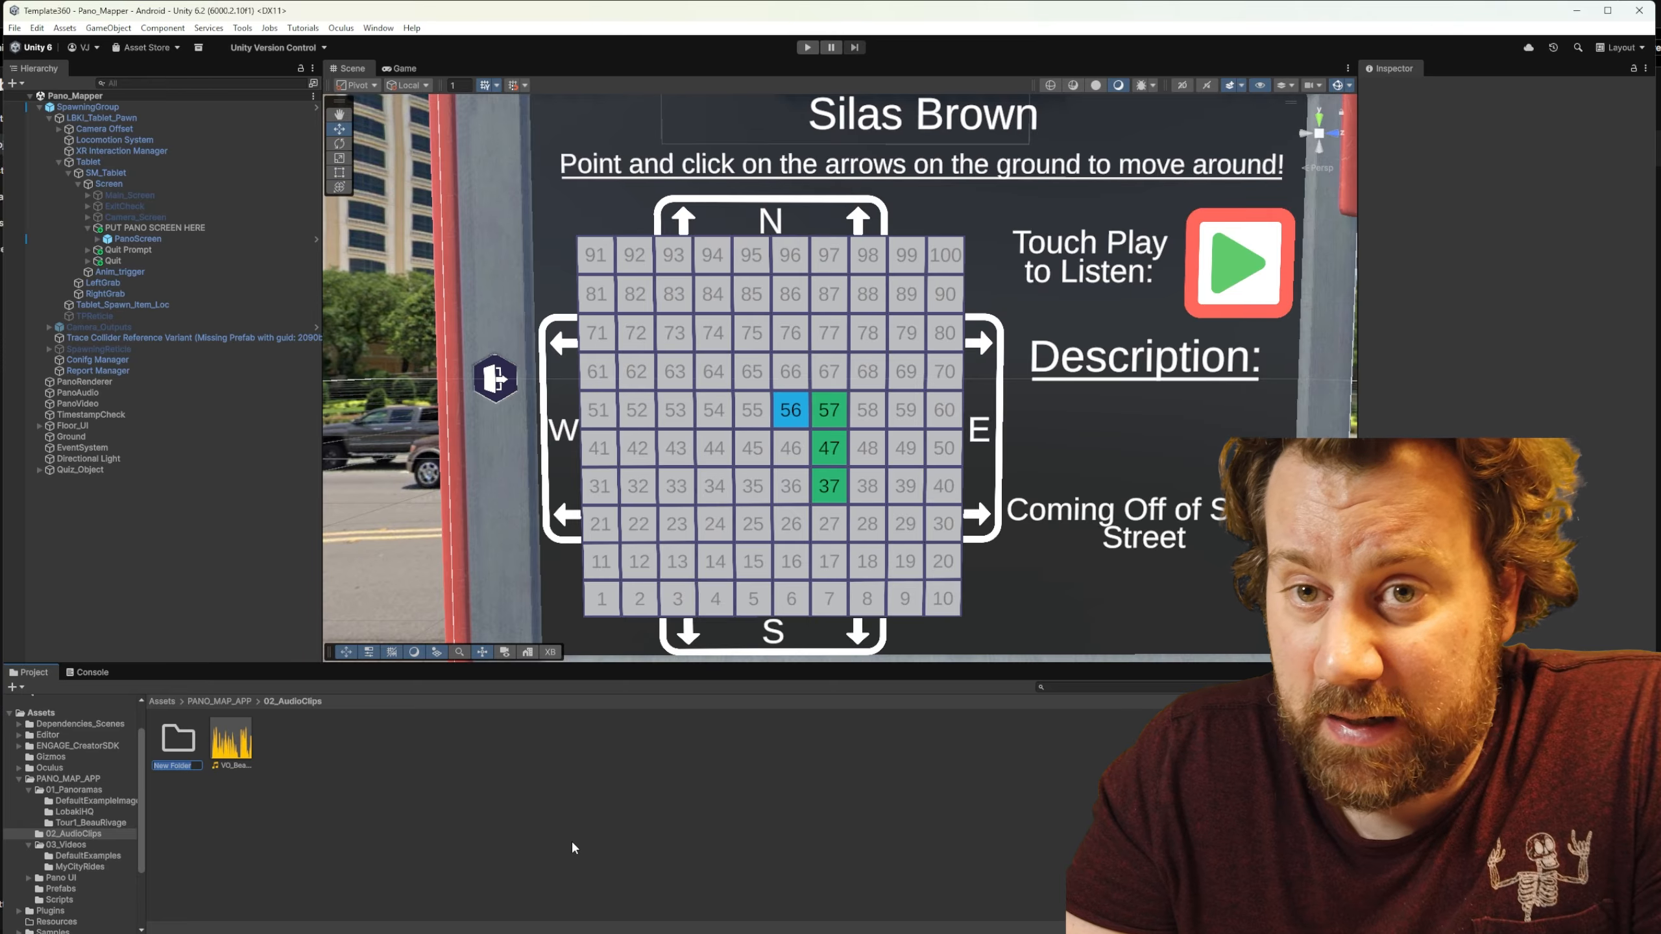
type("Lobak")
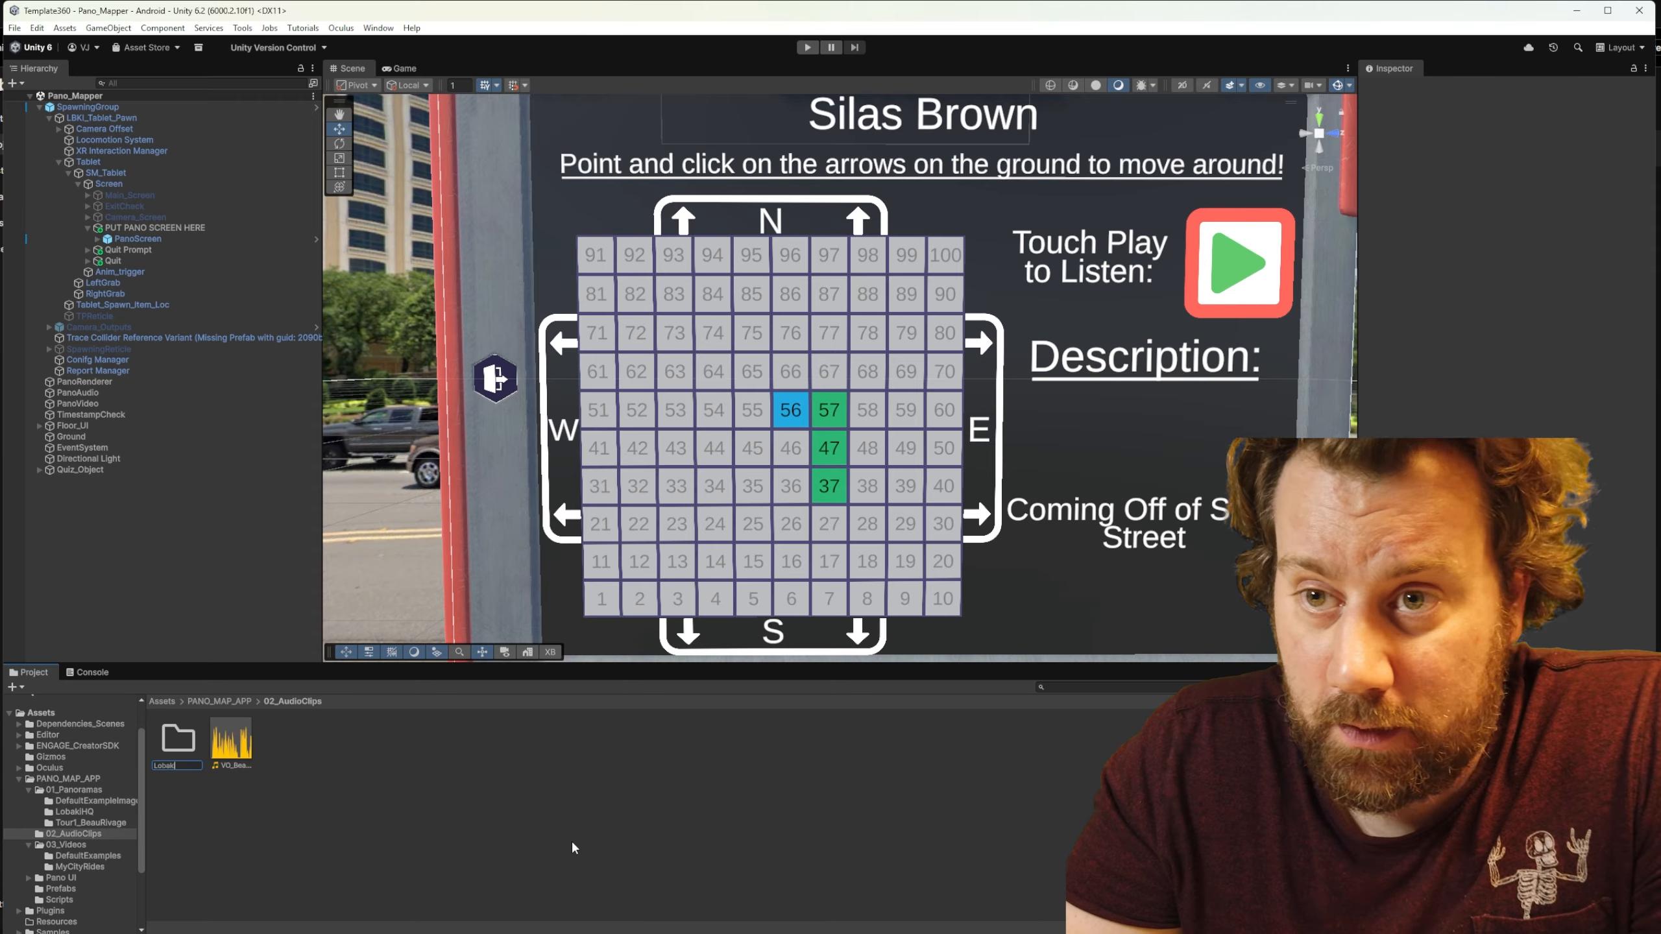
type("iTourVO")
key("Return")
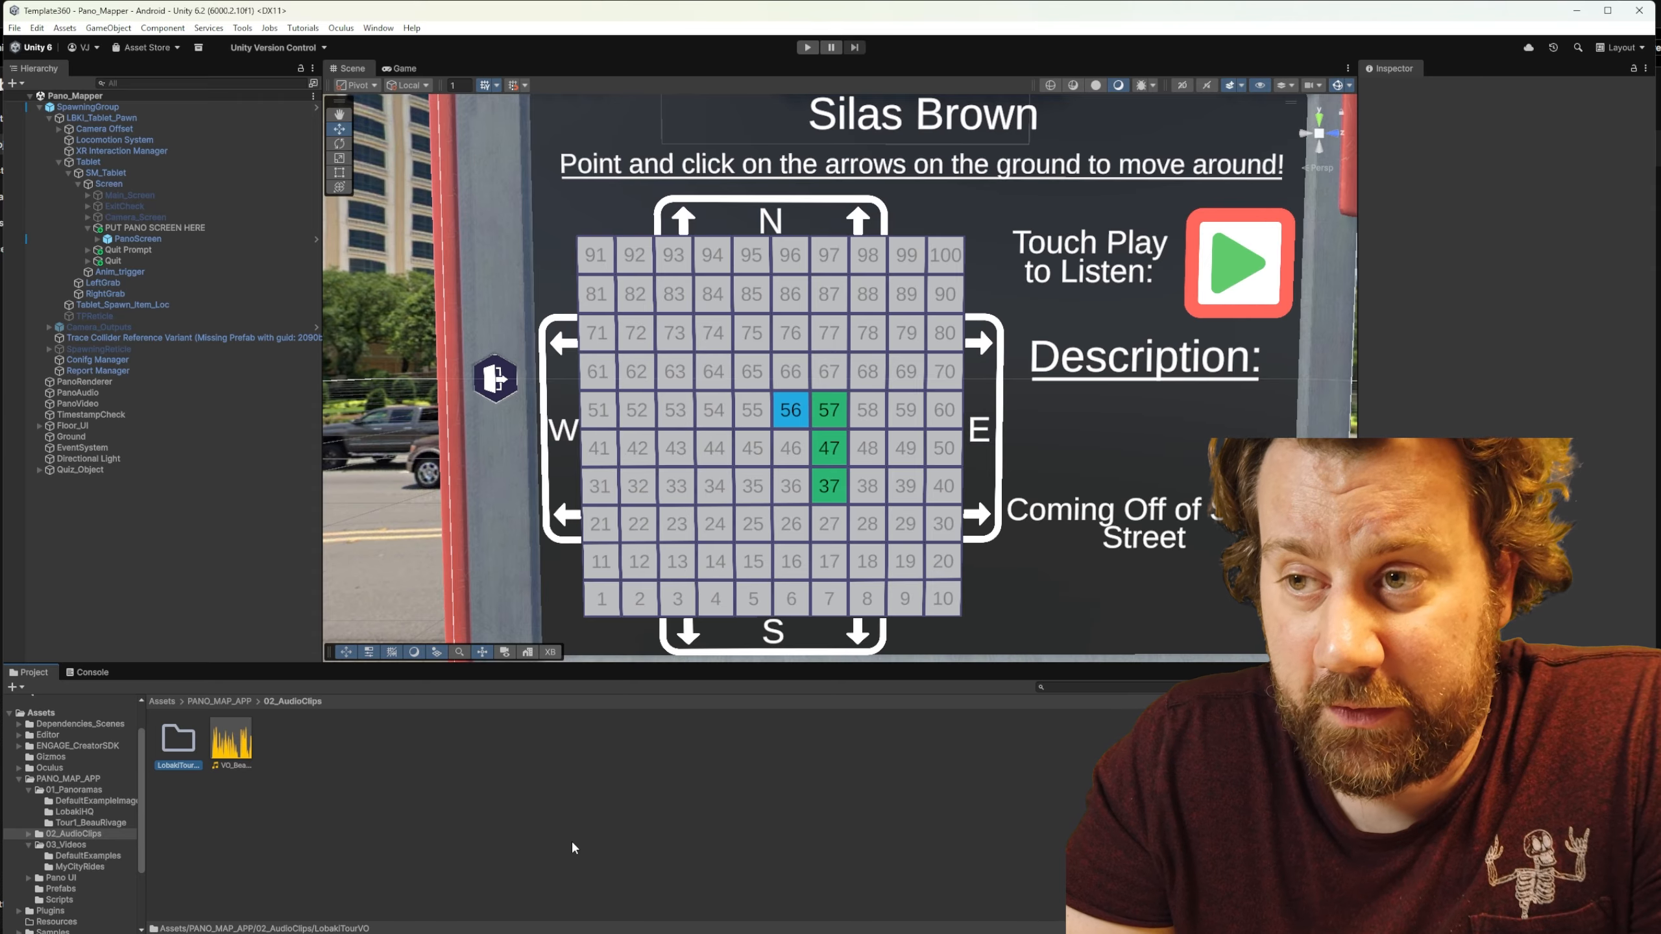
Step: Import the four non-RAW audio files TourVOpart01 to TourVOpart04 from File Explorer into the LobakiTourVO folder
double_click(177, 739)
key("alt+Tab")
left_click_drag(437, 803, 370, 807)
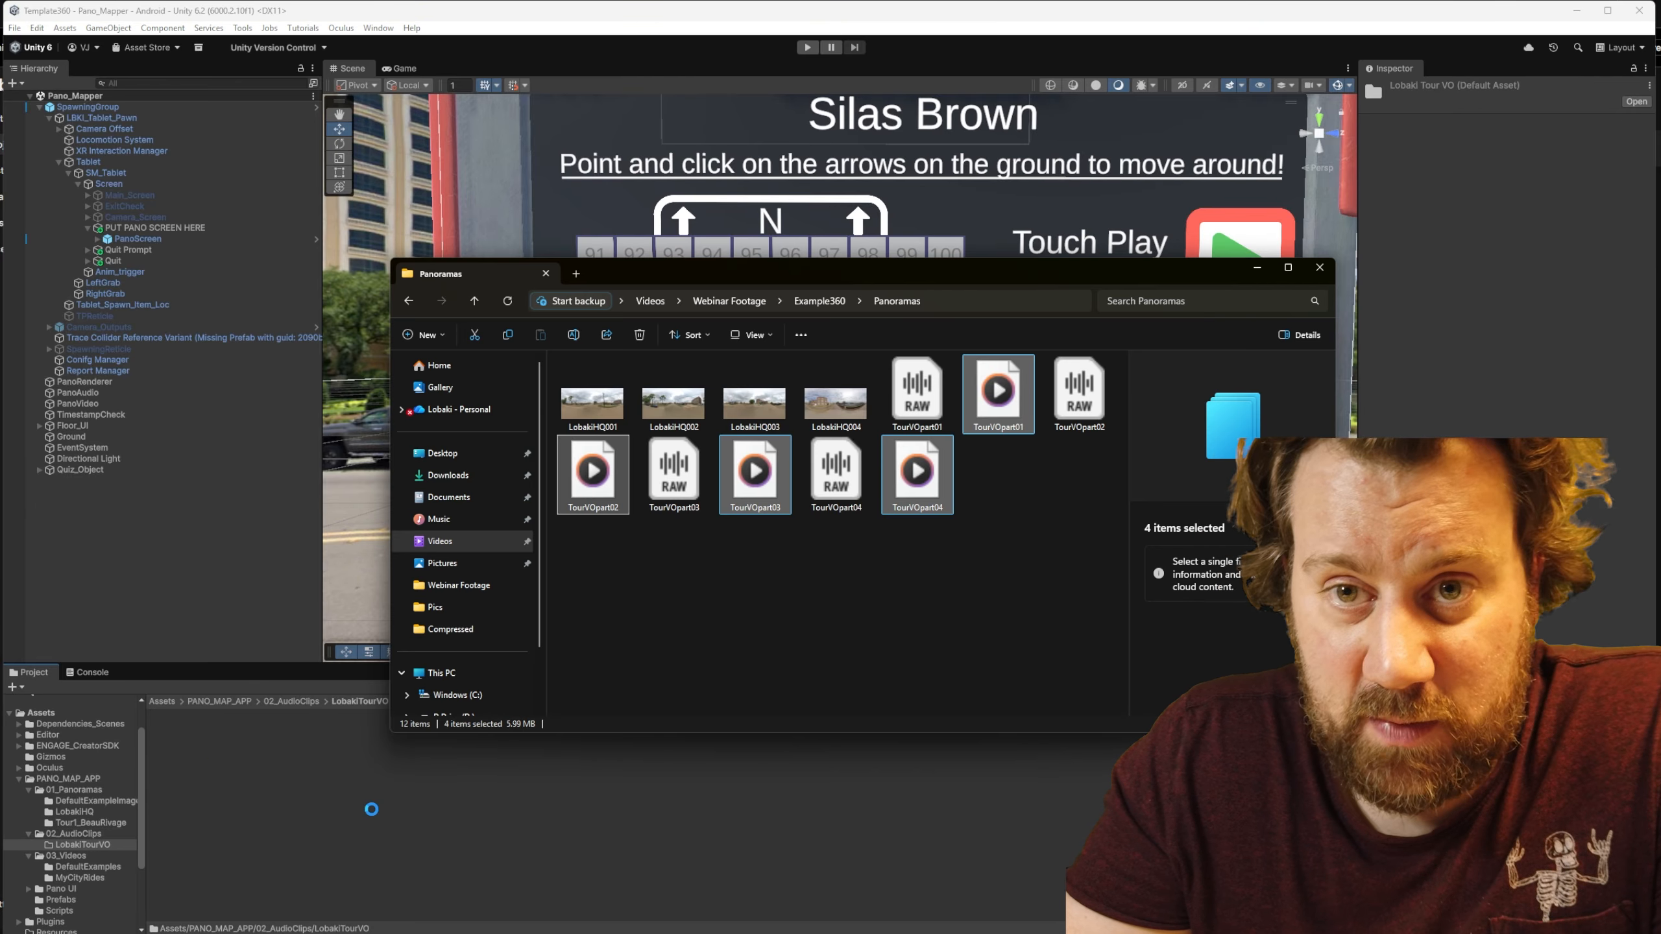
left_click(510, 870)
Step: Assign TourVOpart03 as the audio clip of PanoScreen slot 47 and TourVOpart04 as that of slot 37
left_click(170, 239)
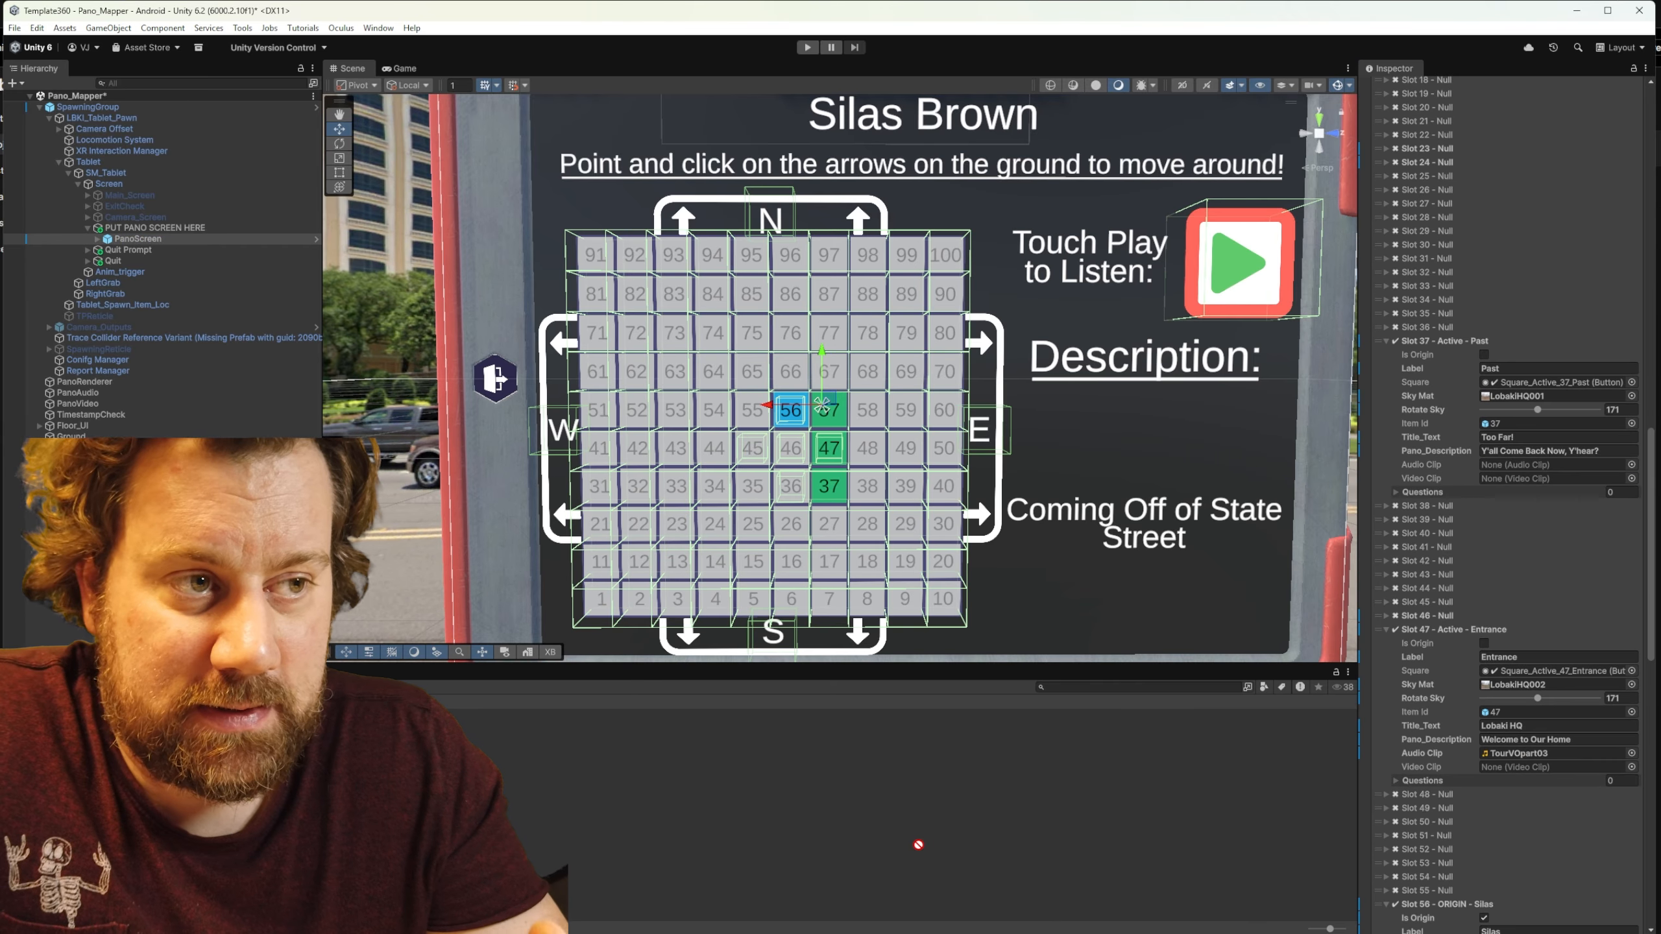
left_click_drag(919, 846, 1542, 465)
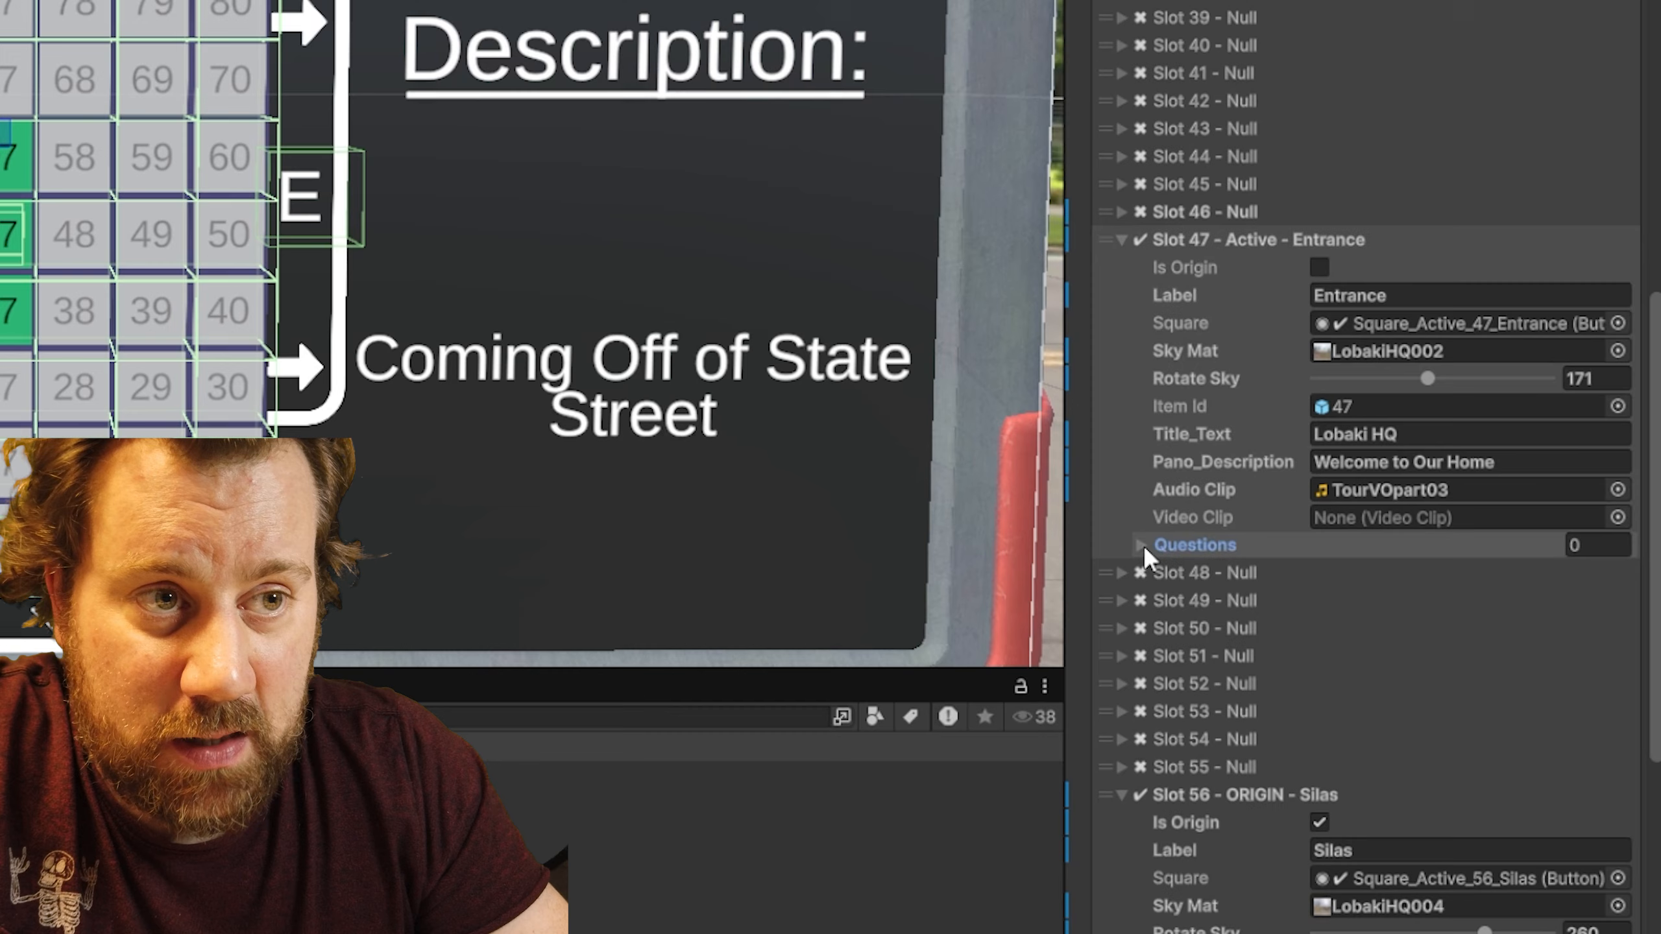
Step: Add a question to slot 47 at 6 seconds reading "When did Lobaki relocate to the Dickies building?"
left_click(1144, 545)
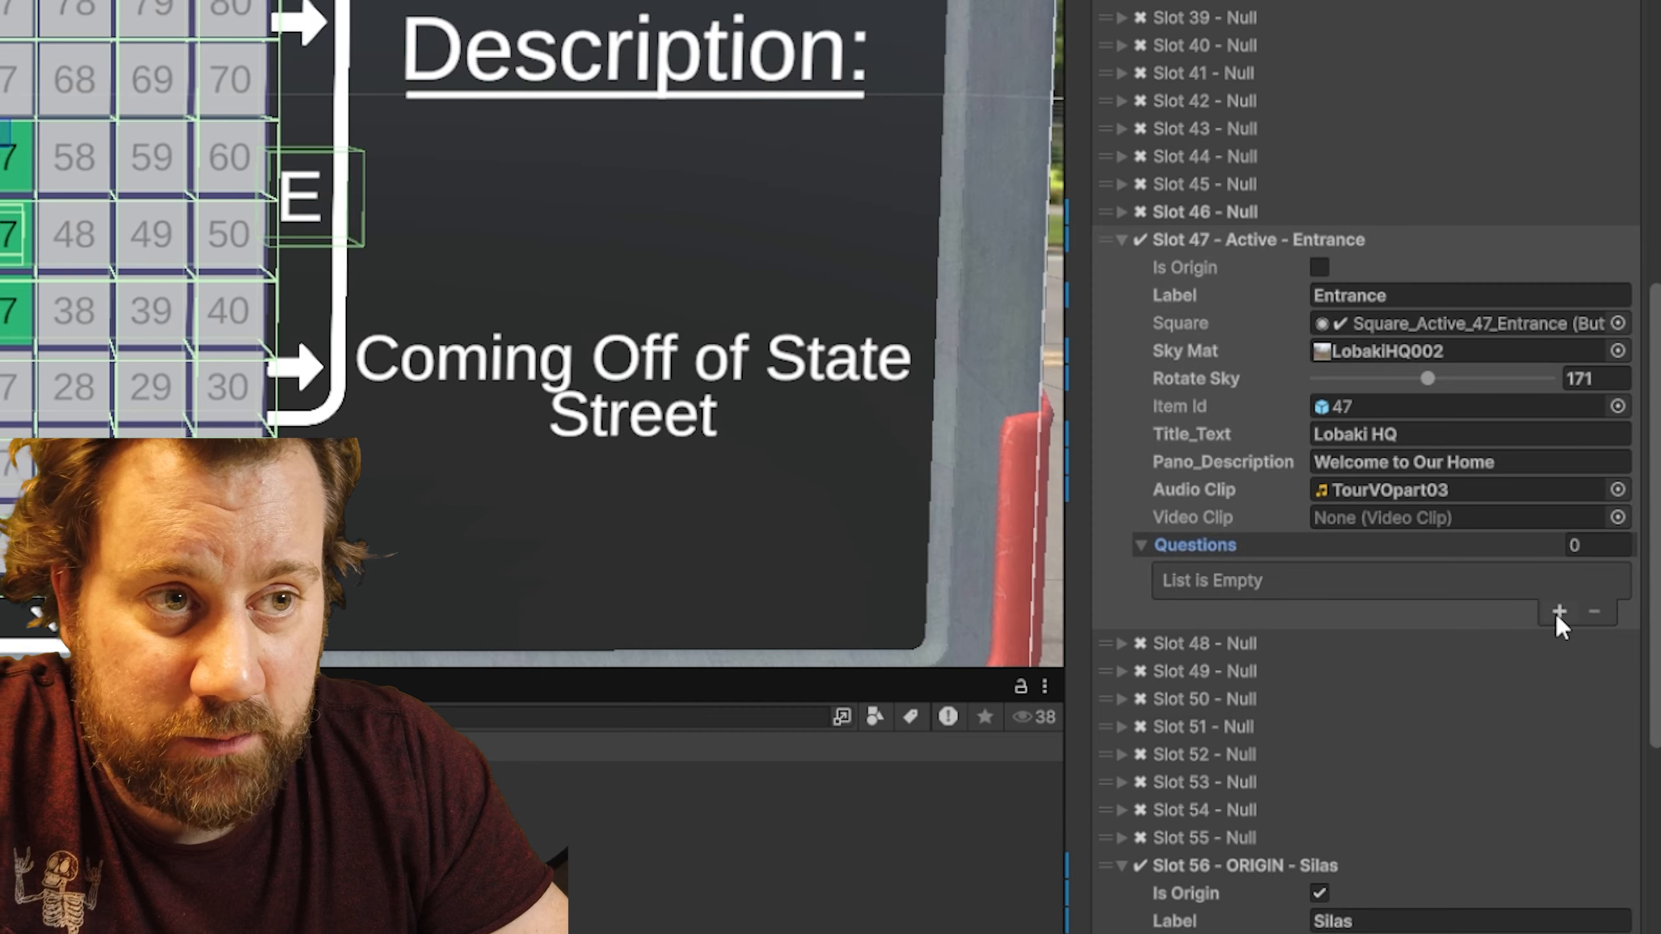
left_click(1559, 612)
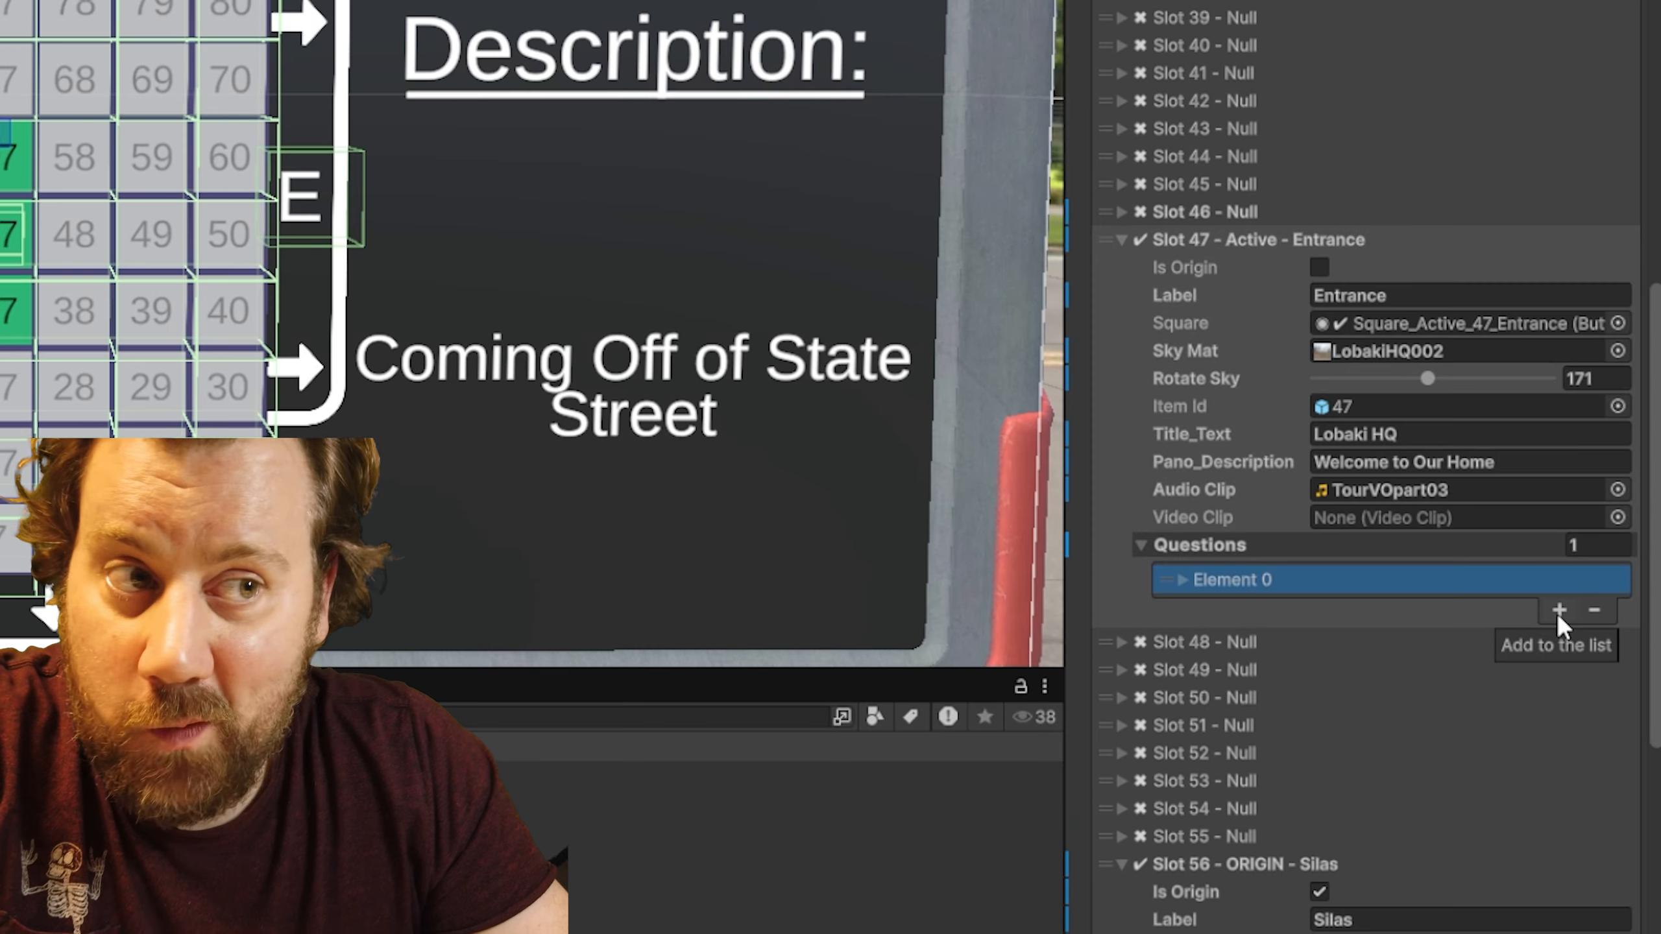
left_click(1182, 580)
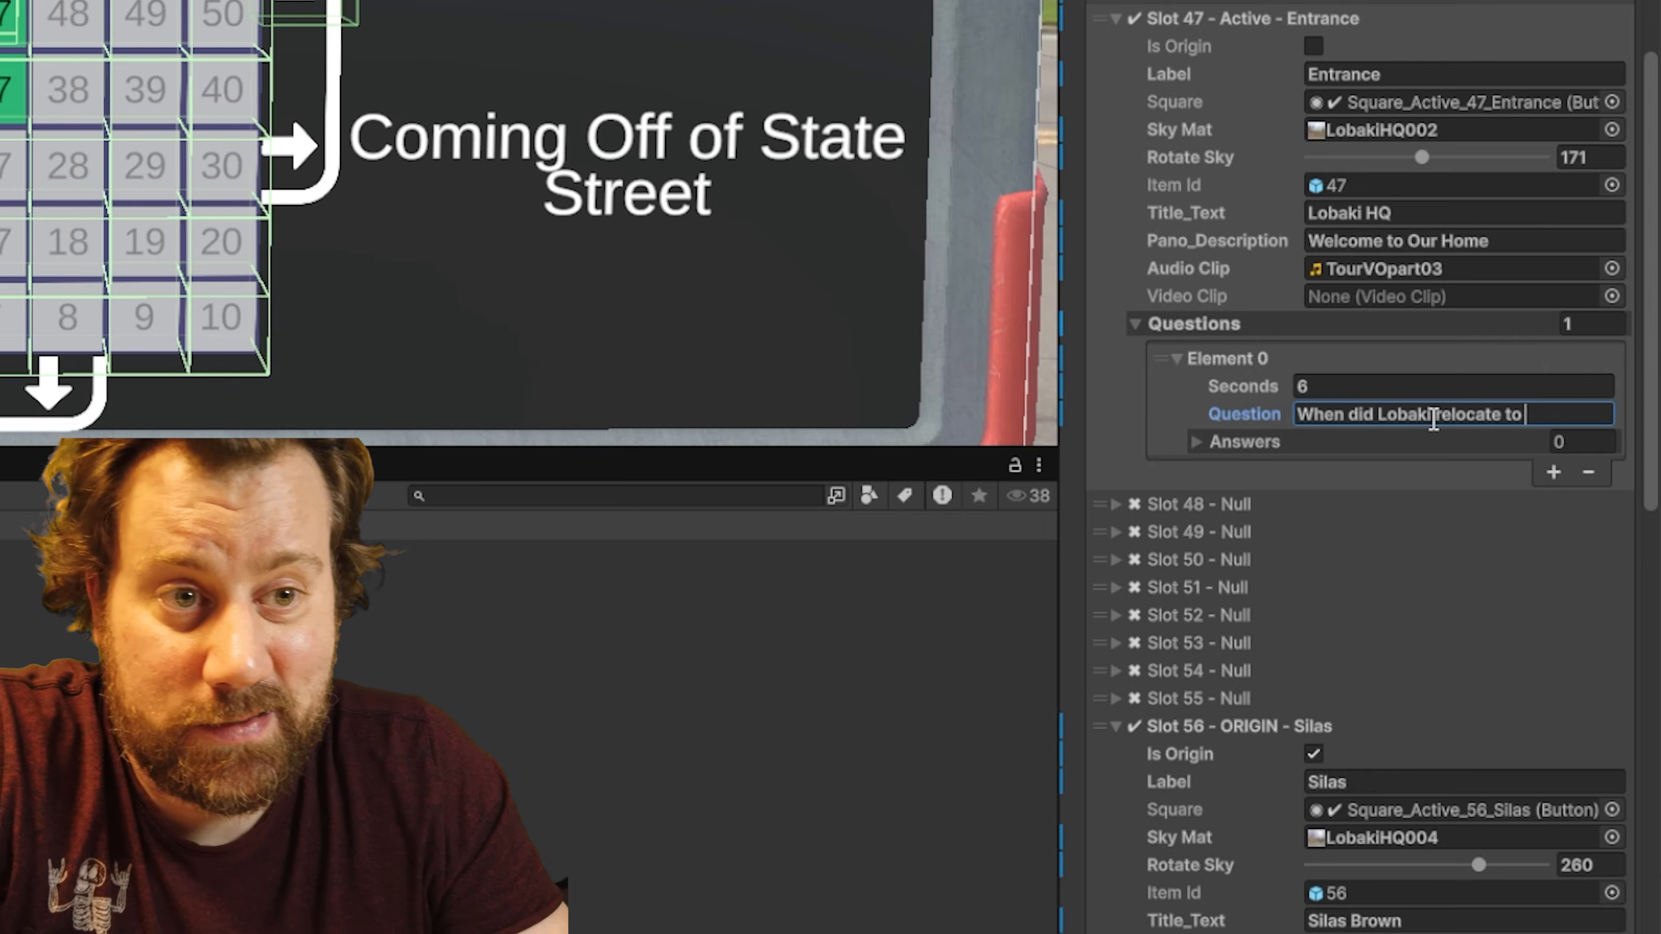
Step: Give the relocation question four answers, 2017, 2018, 2019 and 2020, with only 2019 marked correct
left_click(1197, 443)
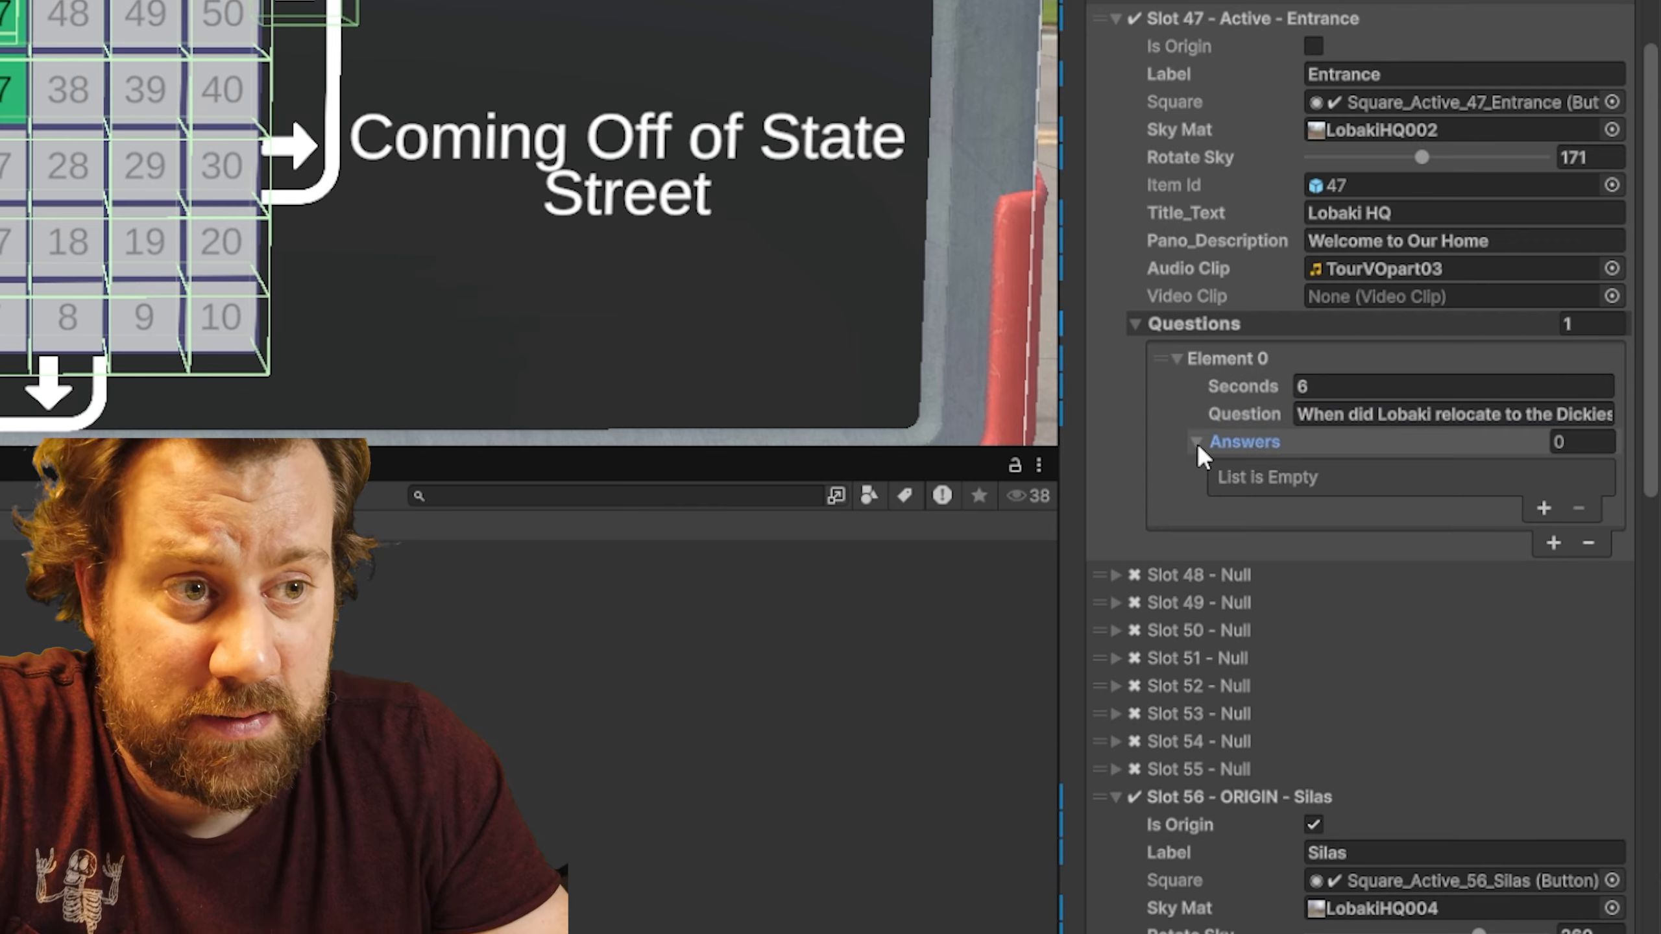
left_click(1543, 508)
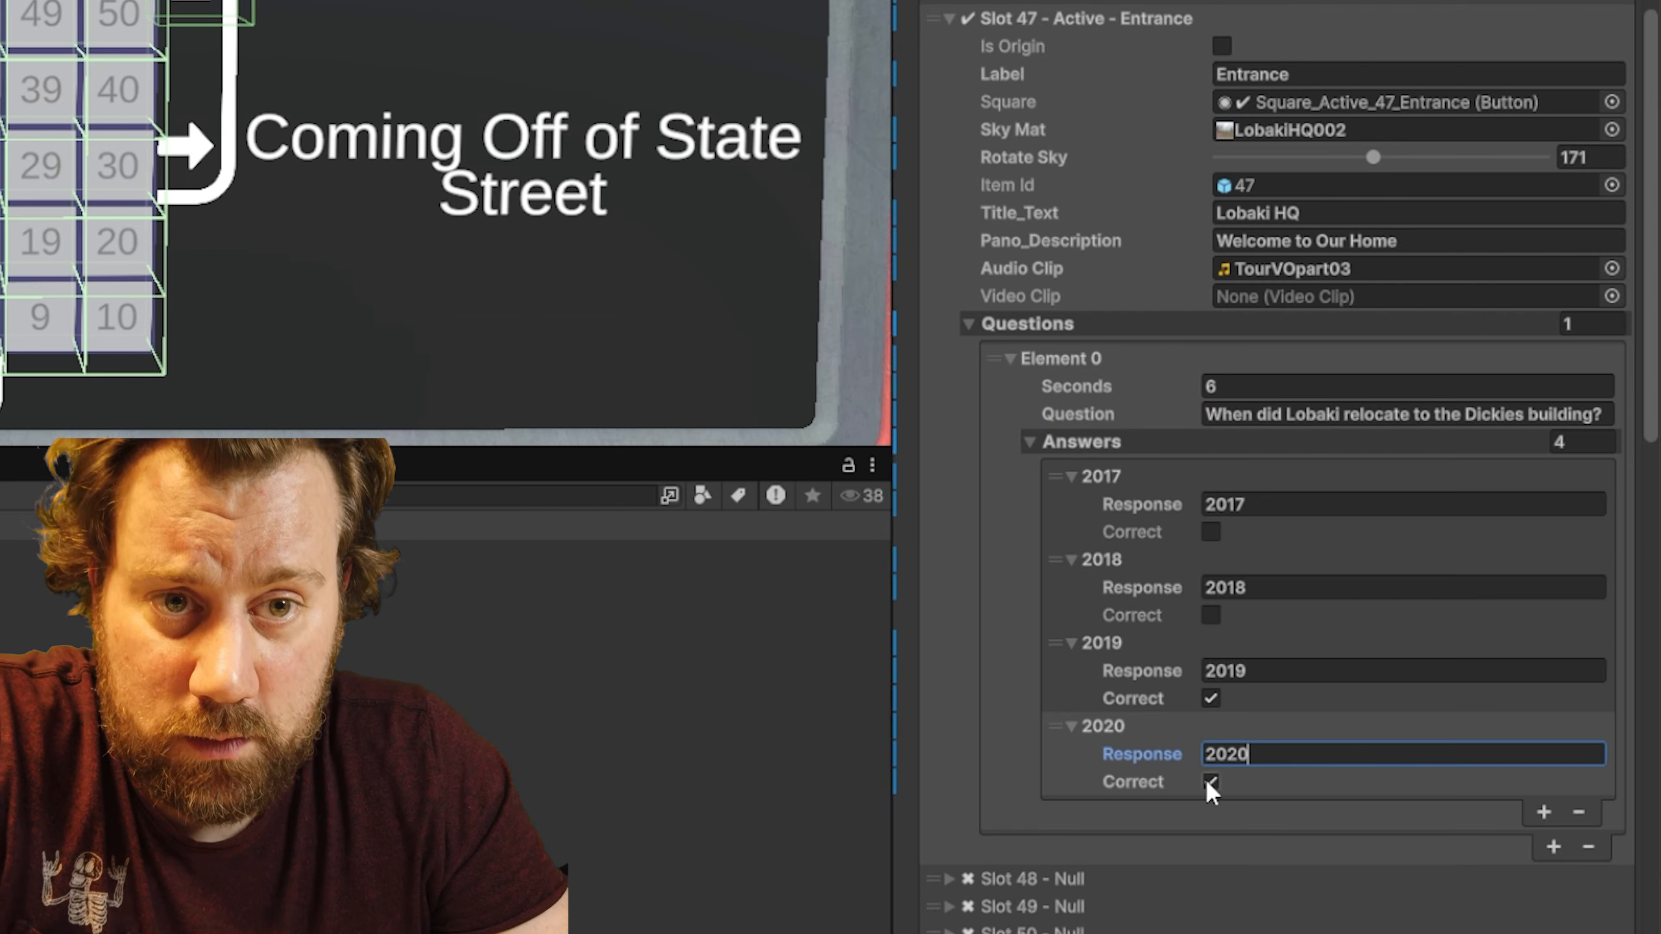
left_click(1212, 782)
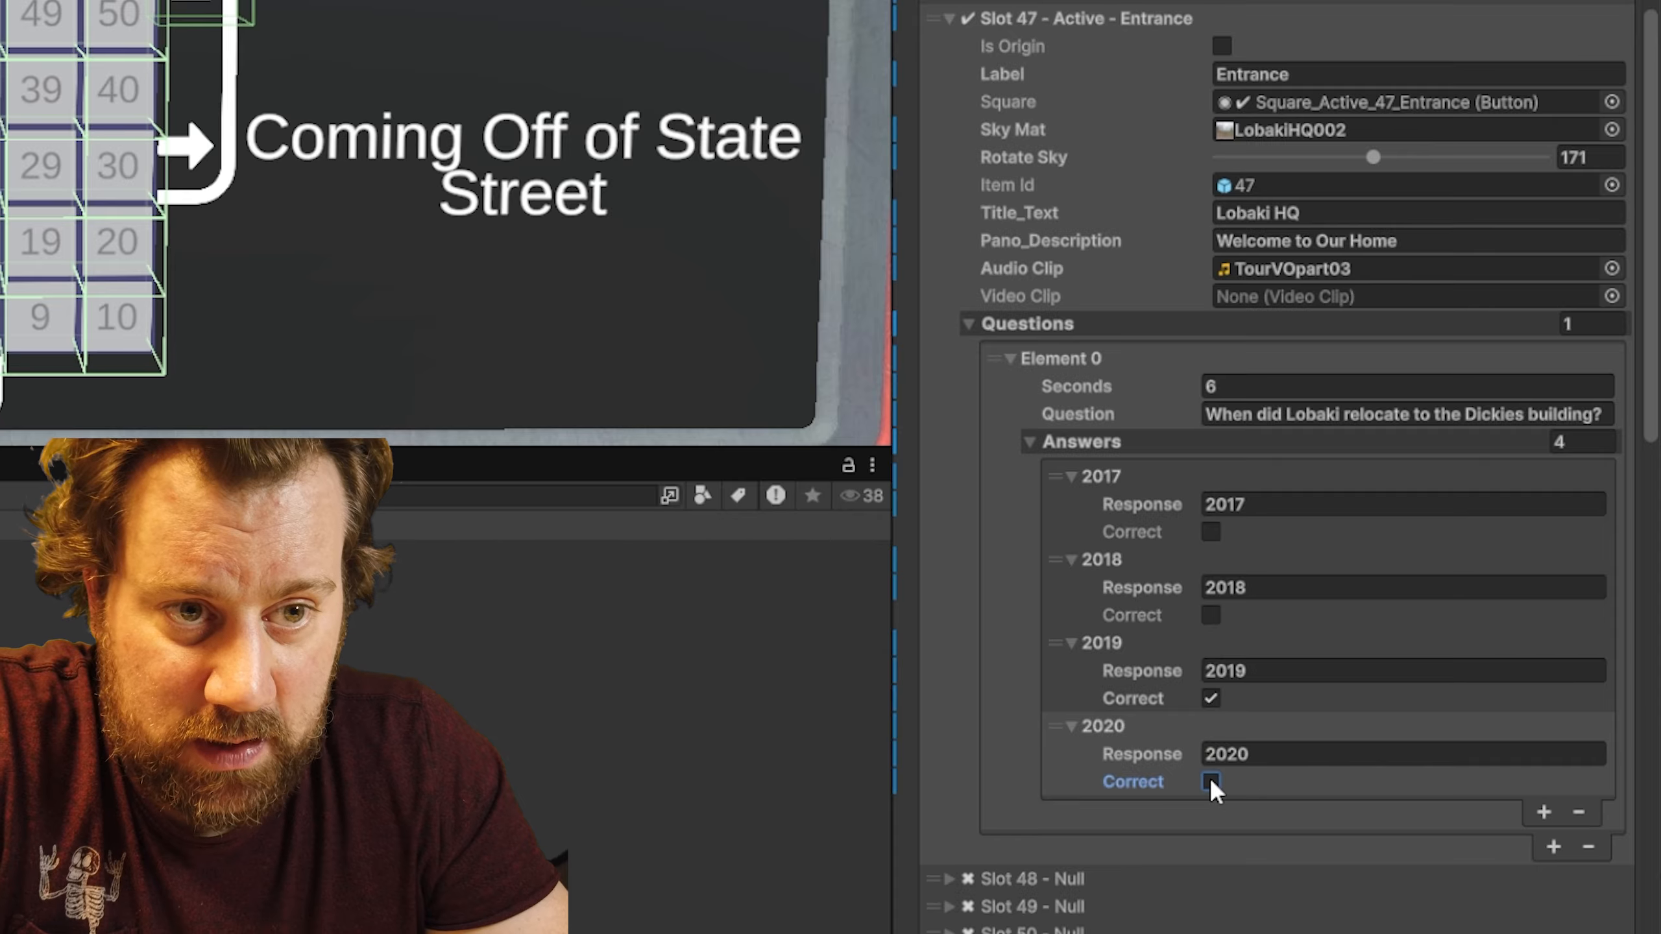
Step: Add the question "When was the Dickies building constructed?" to slot 37 with four answers, including 1938, 1939 and 1940, marking 1939 correct
left_click(1316, 535)
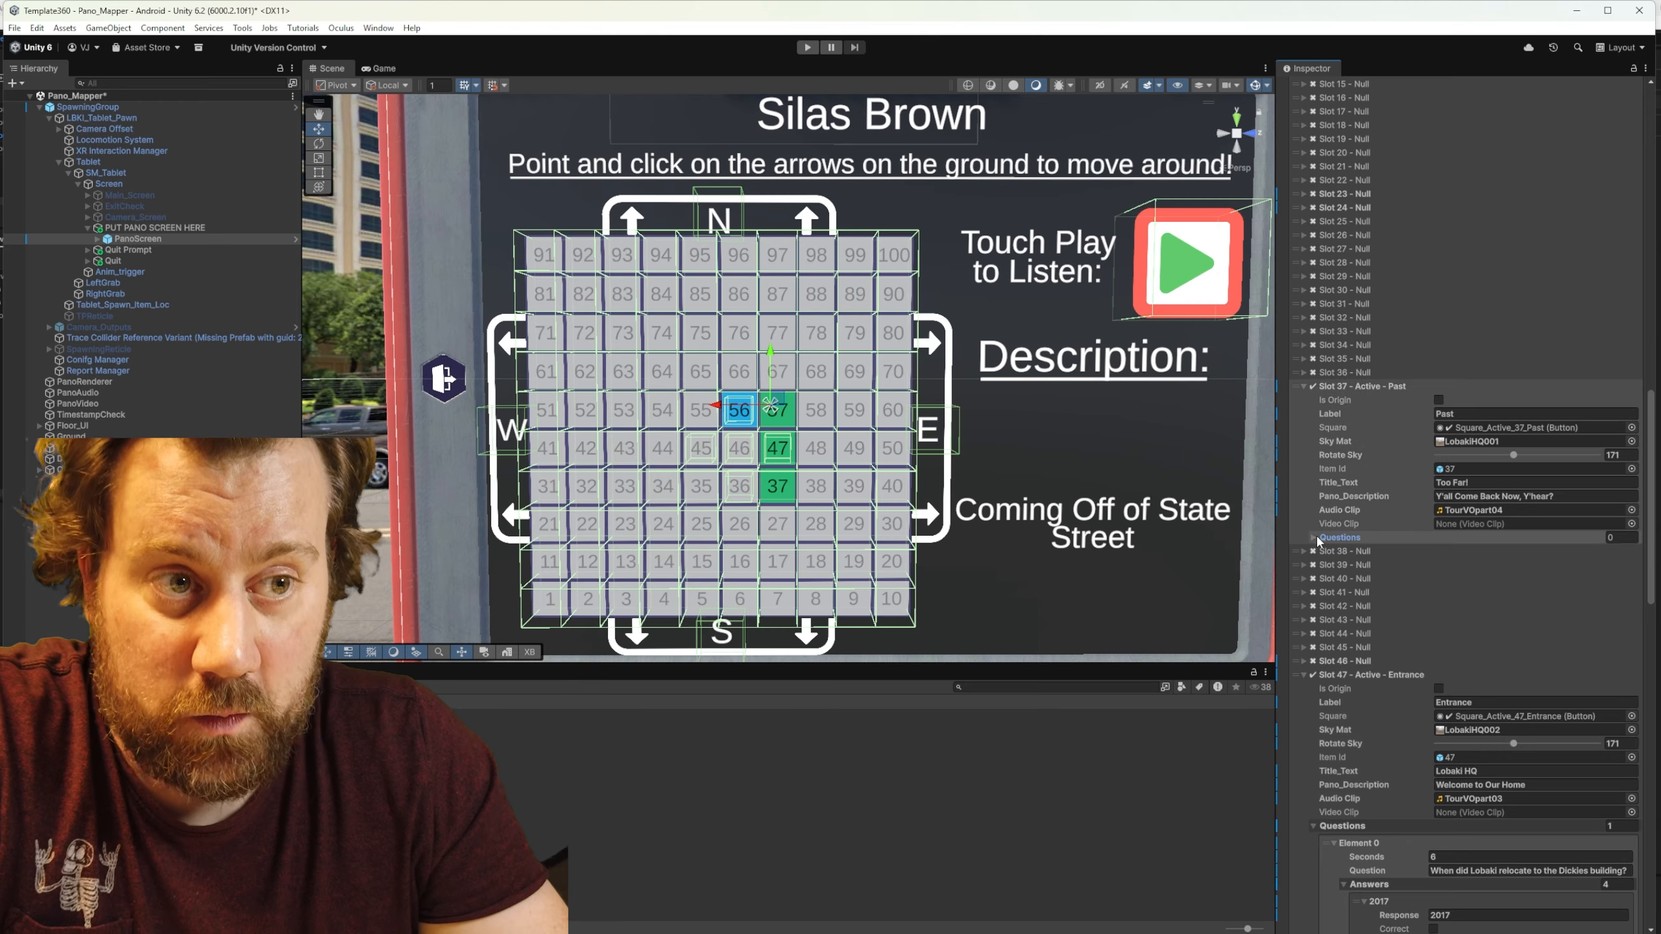
left_click(1314, 536)
left_click(1603, 571)
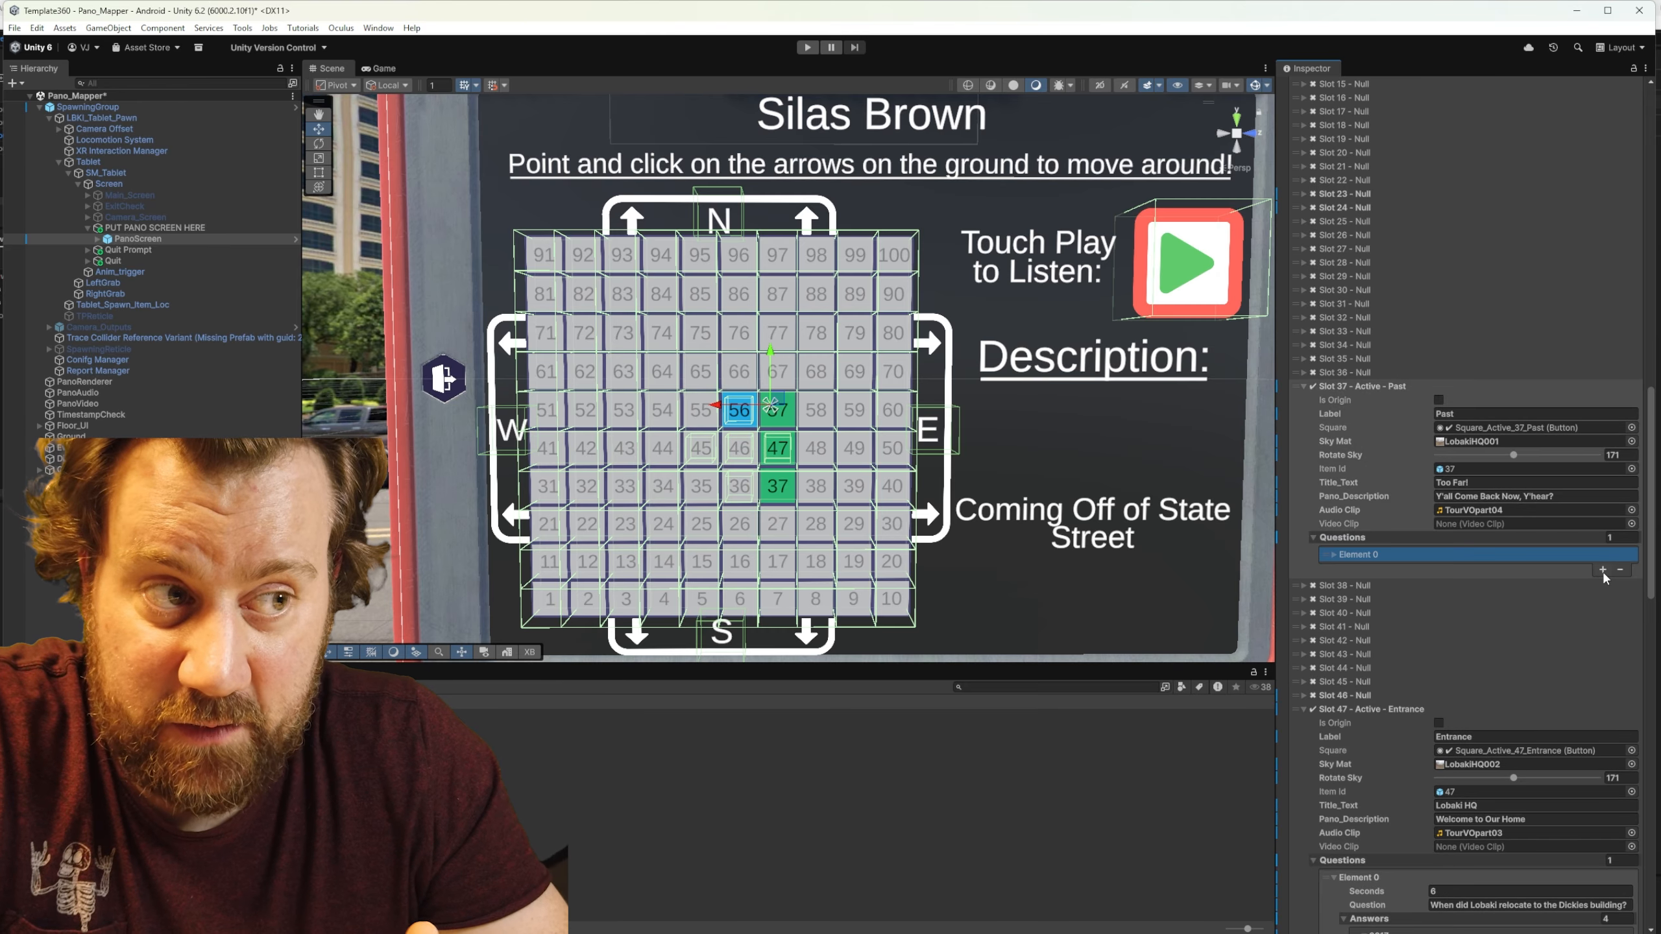
left_click(1597, 737)
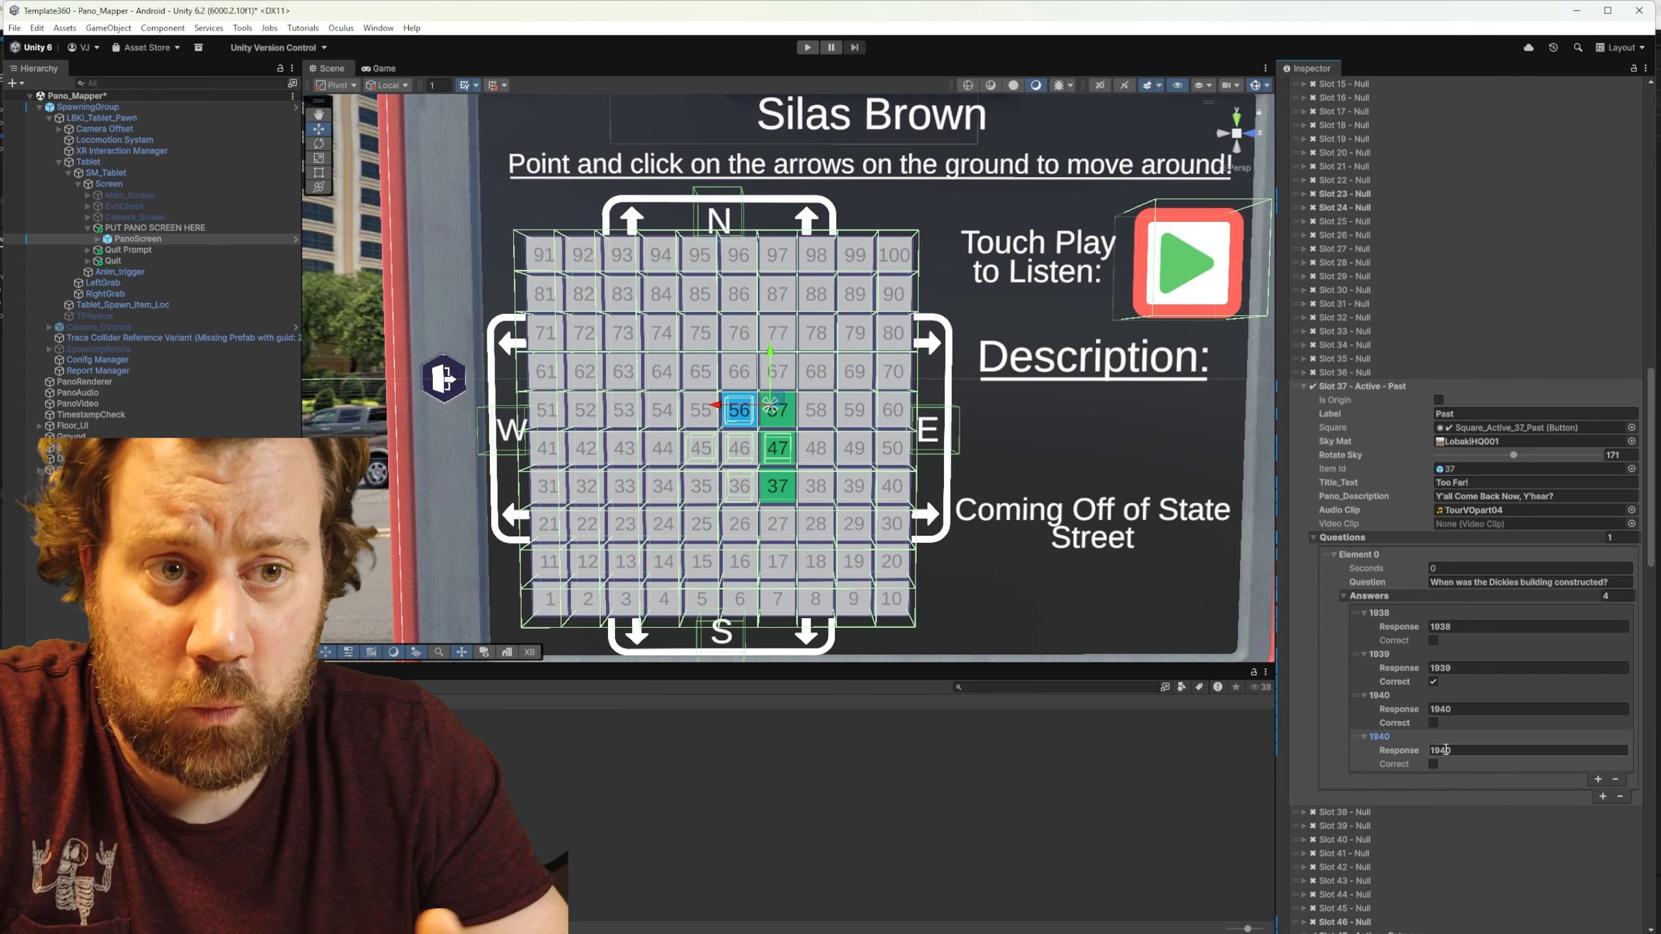
Step: Play-test the tour with its voice-over and quiz questions, and exit Play mode
left_click(807, 47)
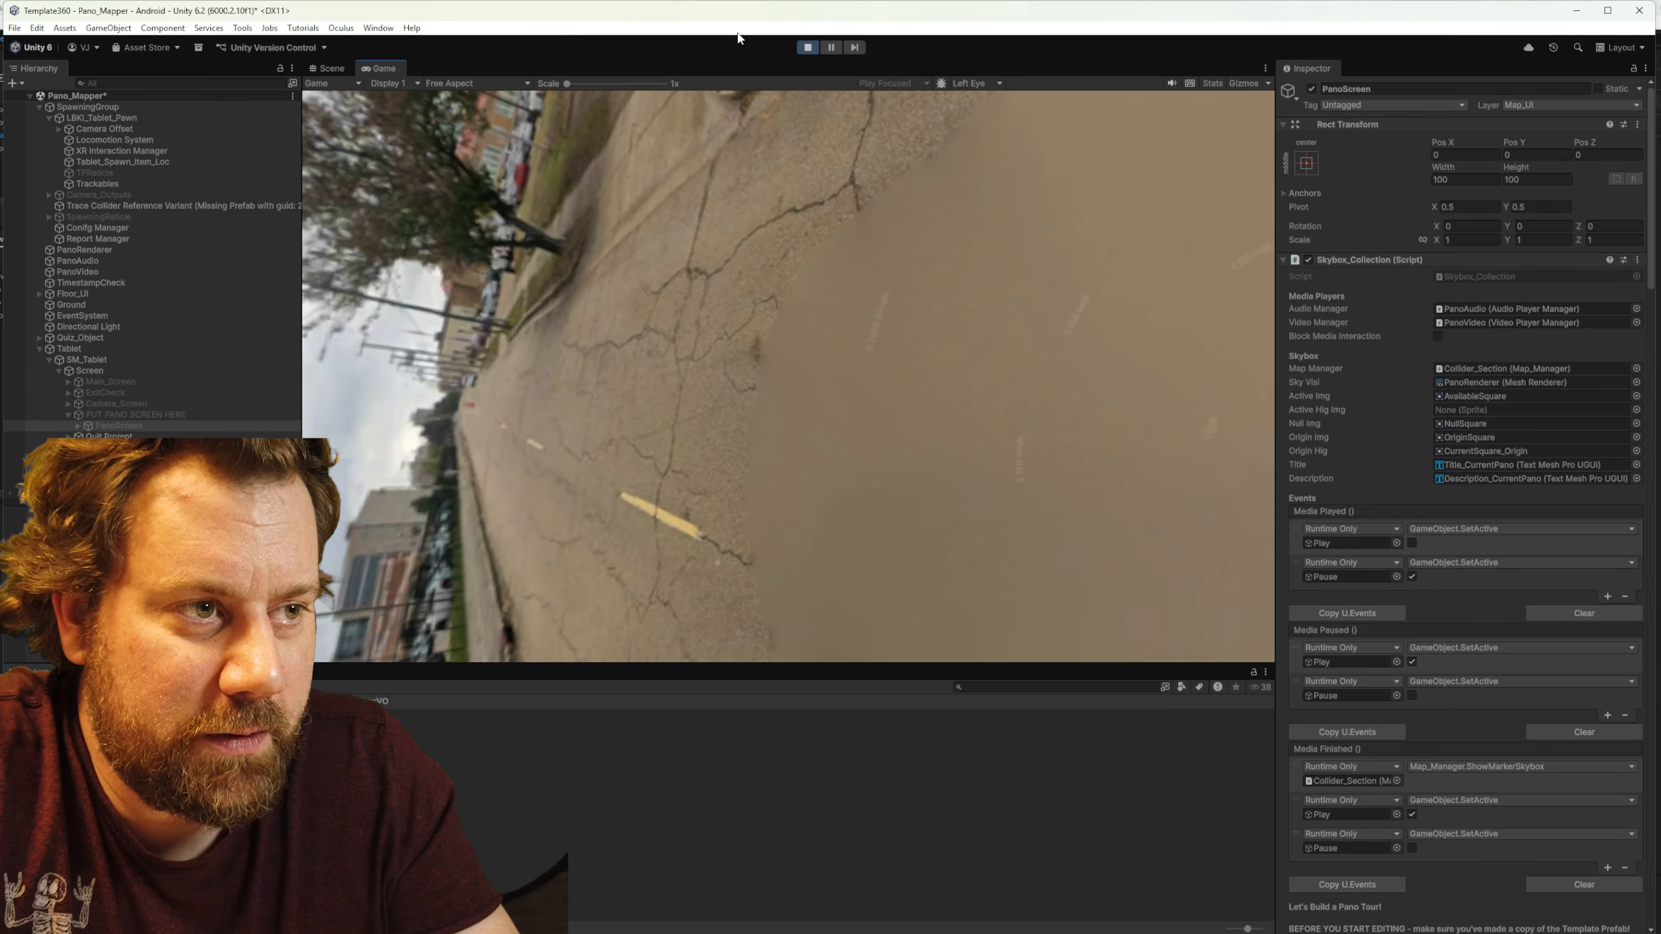
left_click(807, 47)
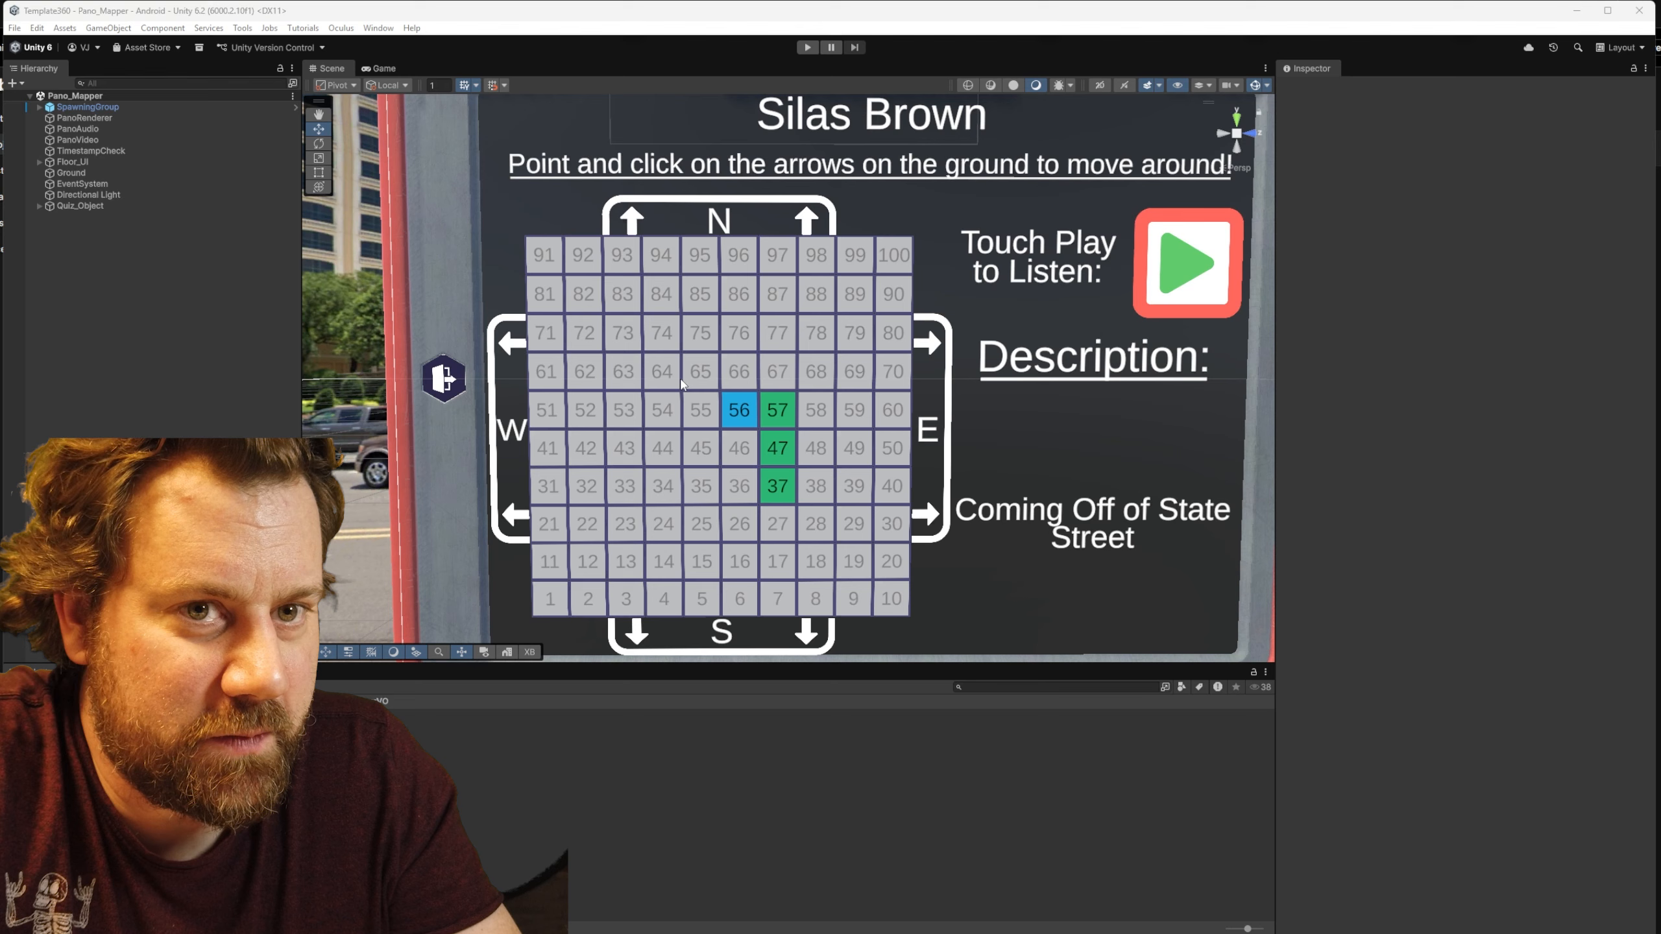
Step: Expand the tablet's hierarchy down to PUT PANO SCREEN HERE and select its PanoScreen object
left_click(680, 384)
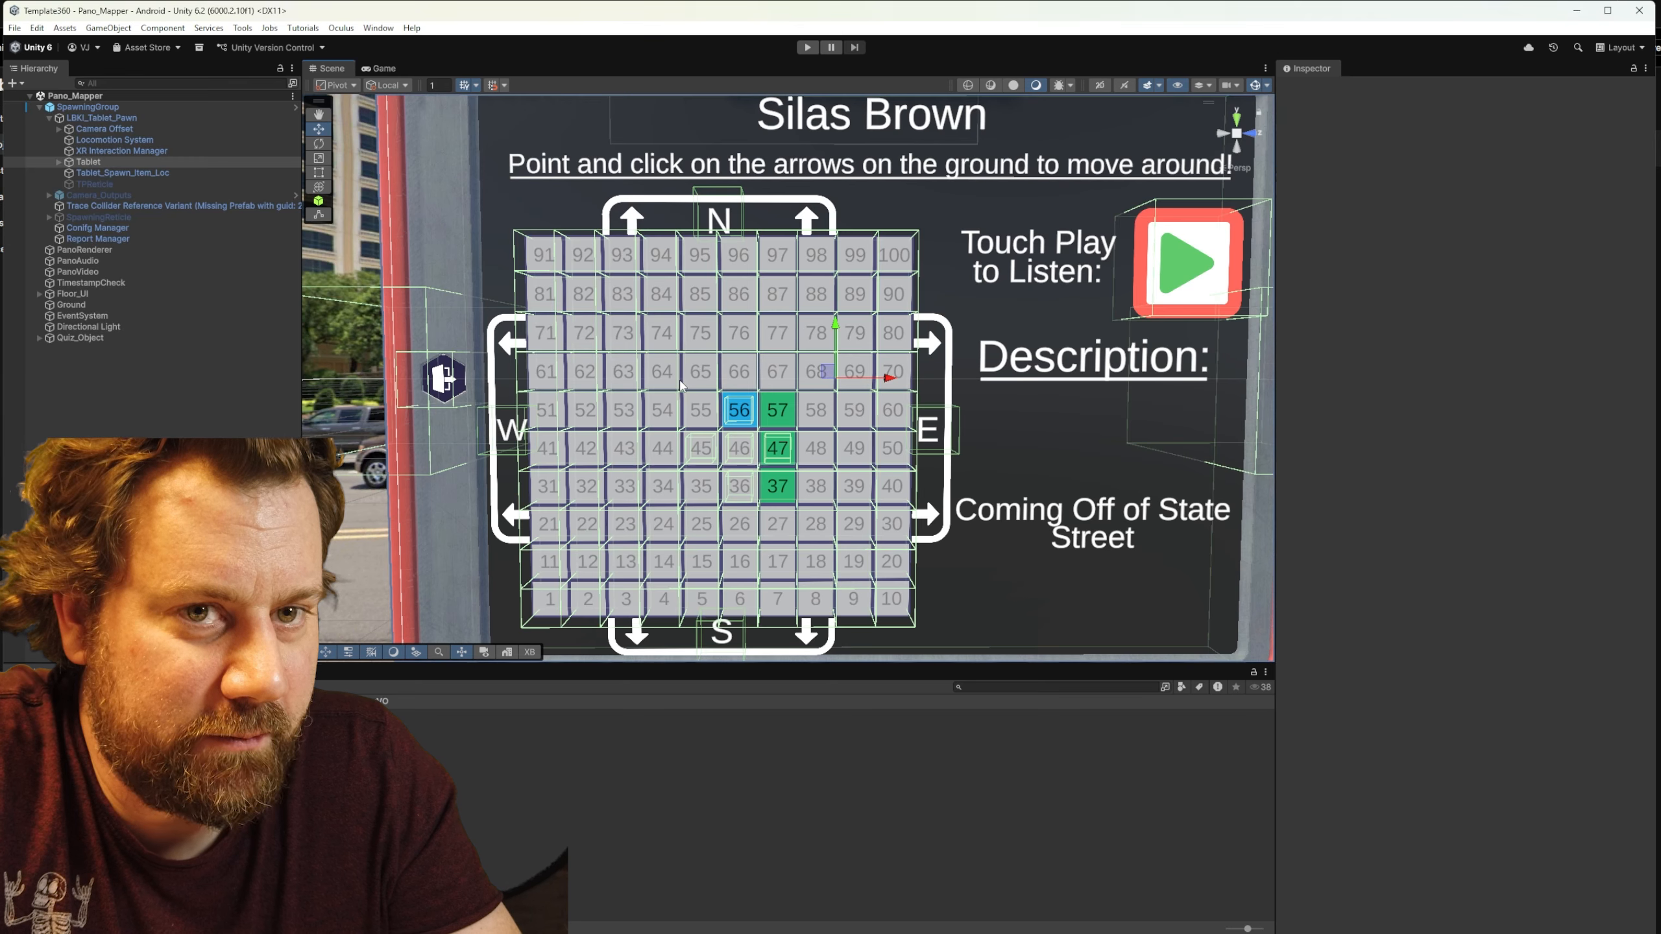
left_click(59, 162)
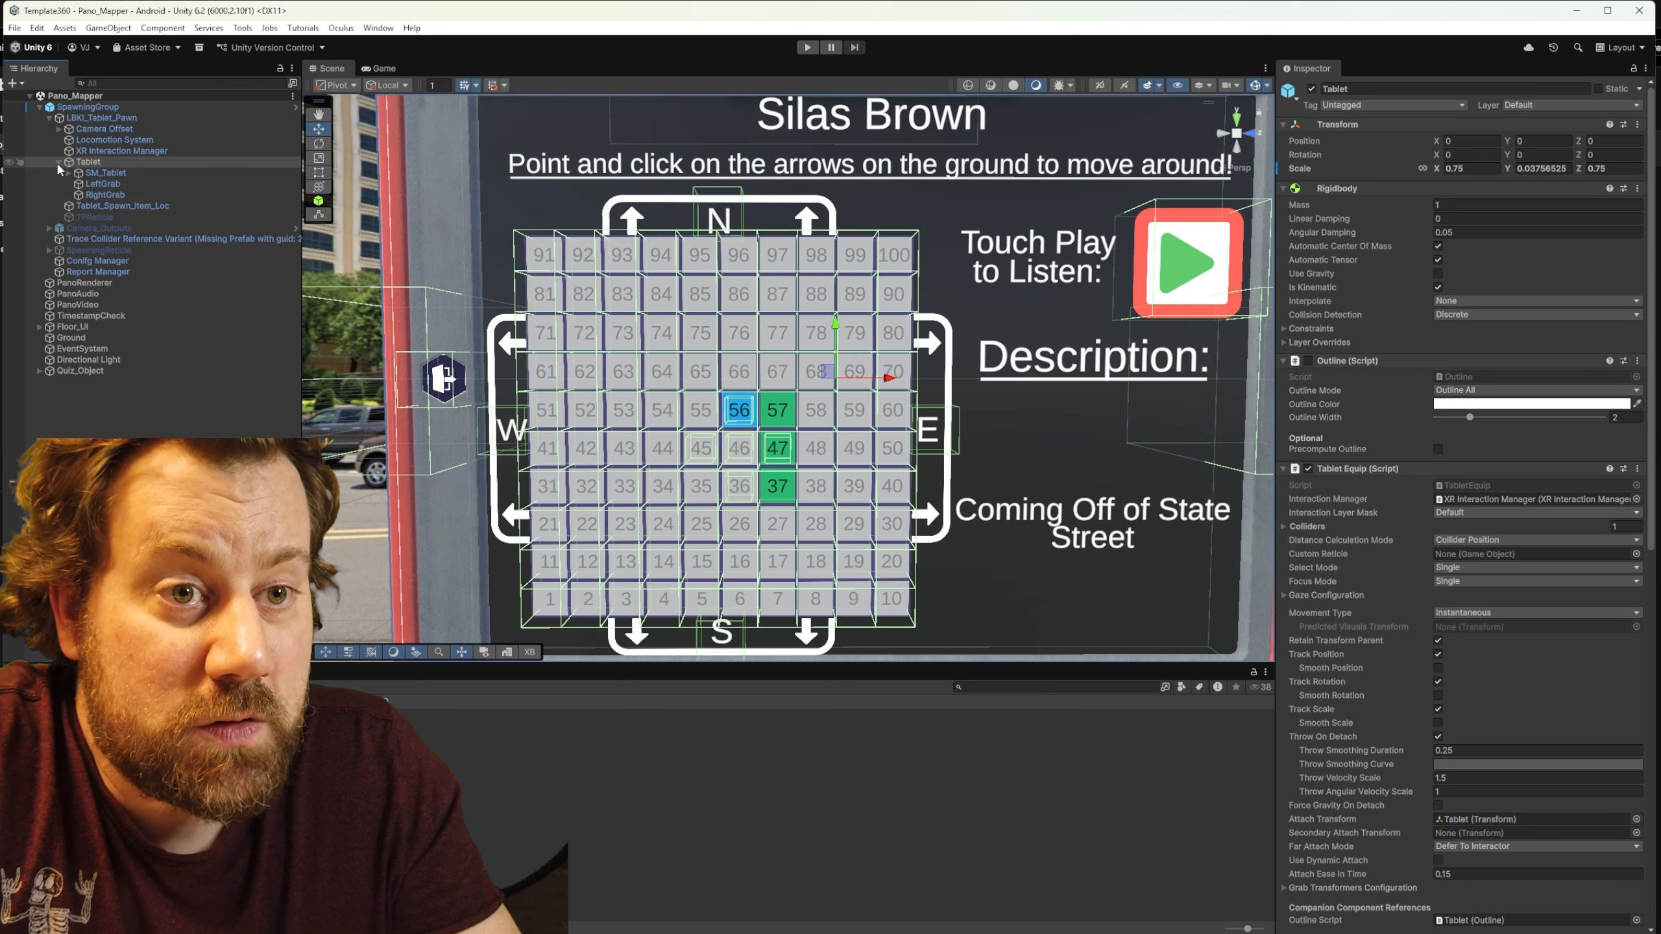
left_click(69, 173)
left_click(79, 183)
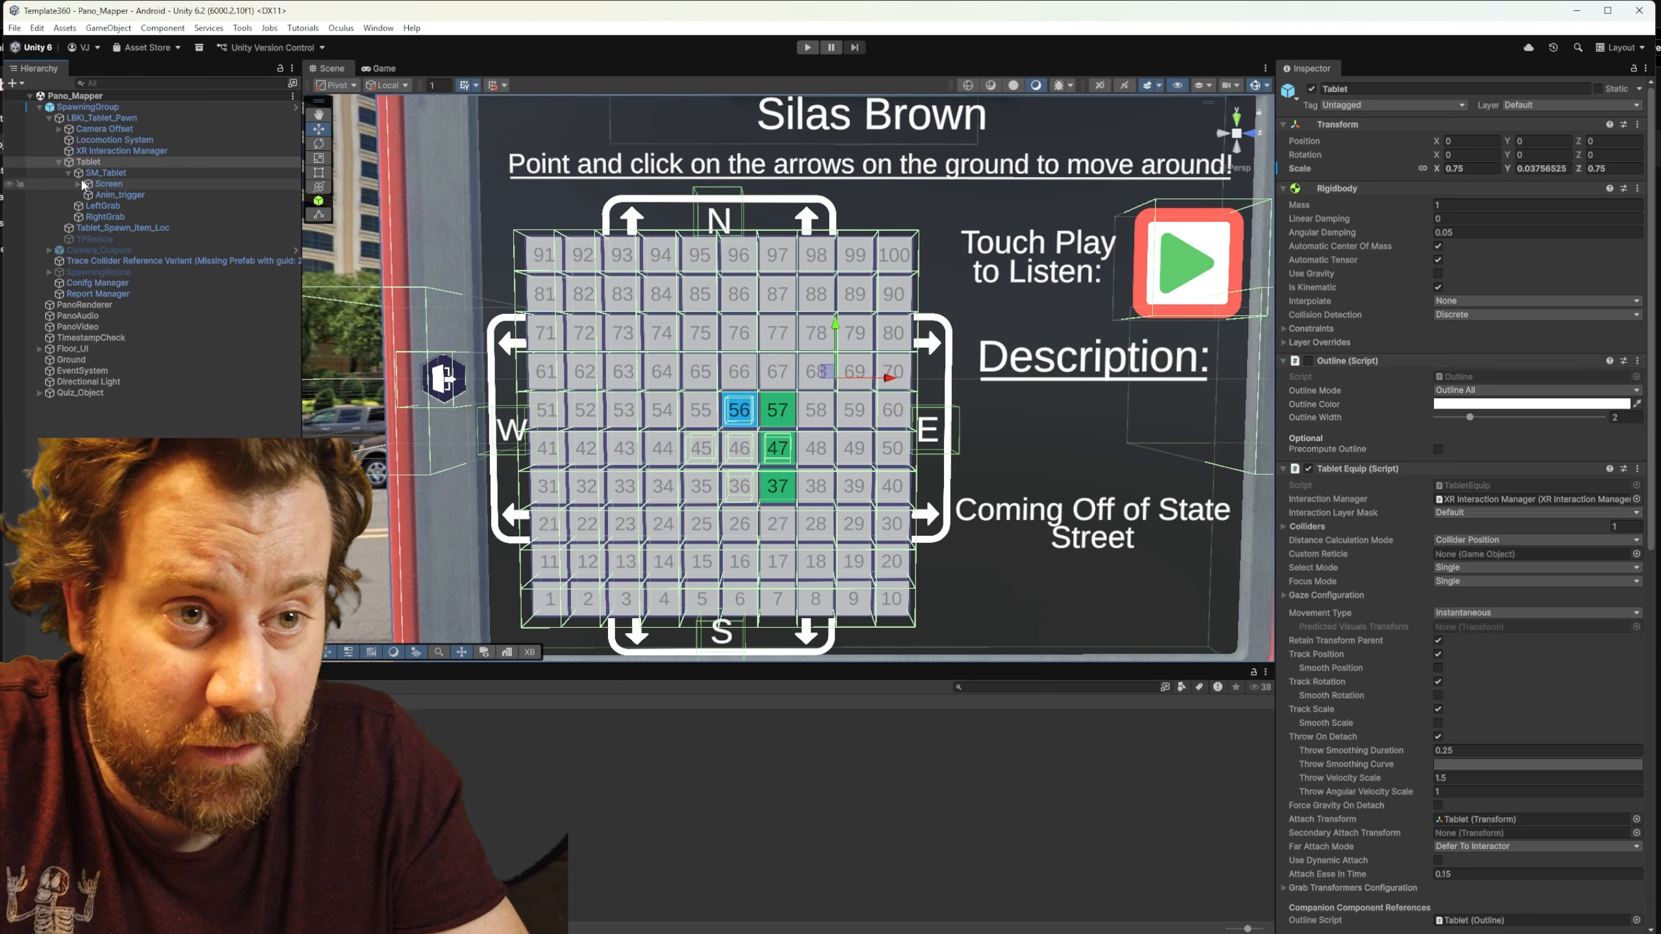
left_click(78, 185)
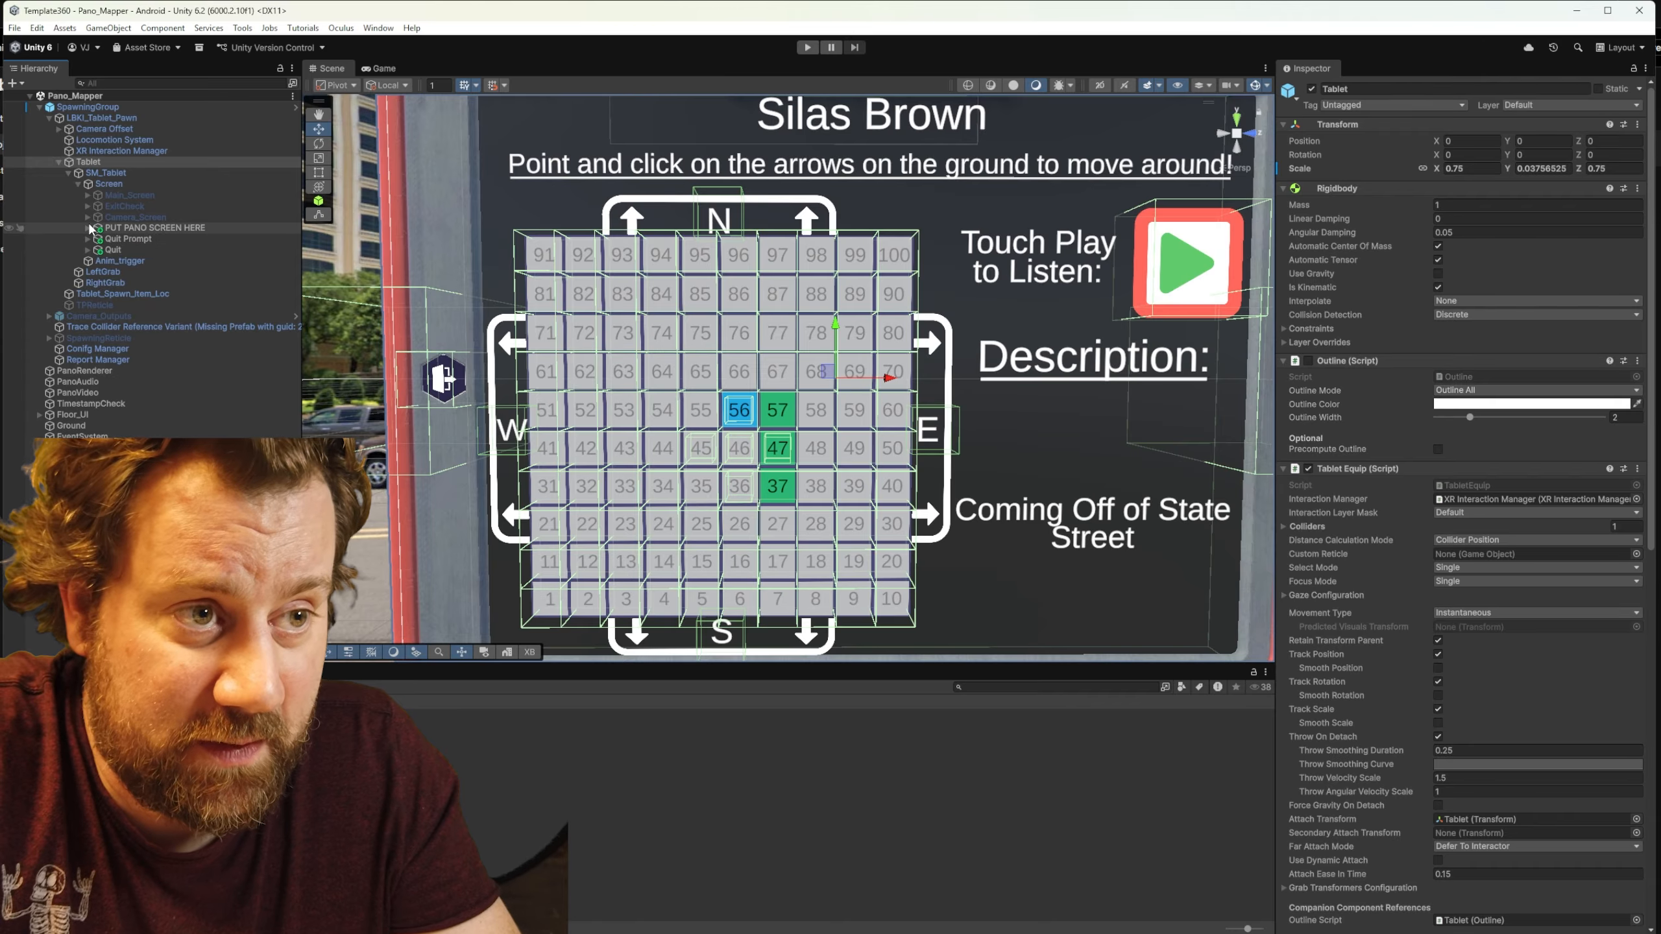
left_click(88, 227)
left_click(141, 240)
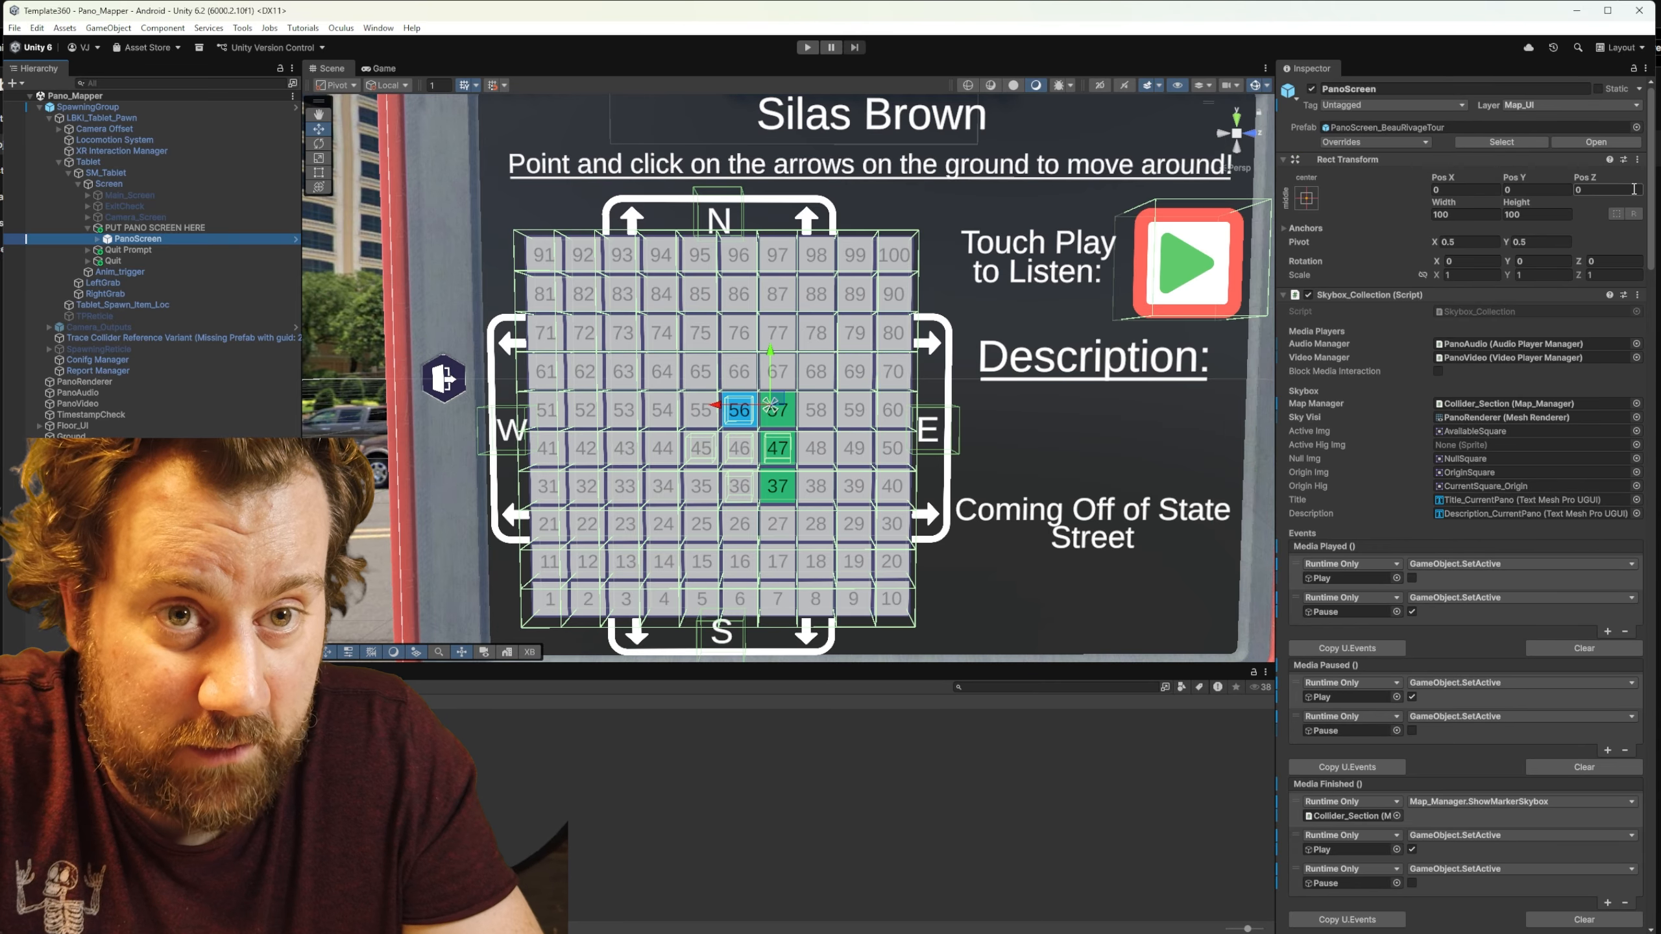
Step: Copy the Corner panorama data from slot 57 into slot 55 and expand the pasted slot
left_click_drag(1649, 212, 1649, 693)
right_click(1364, 593)
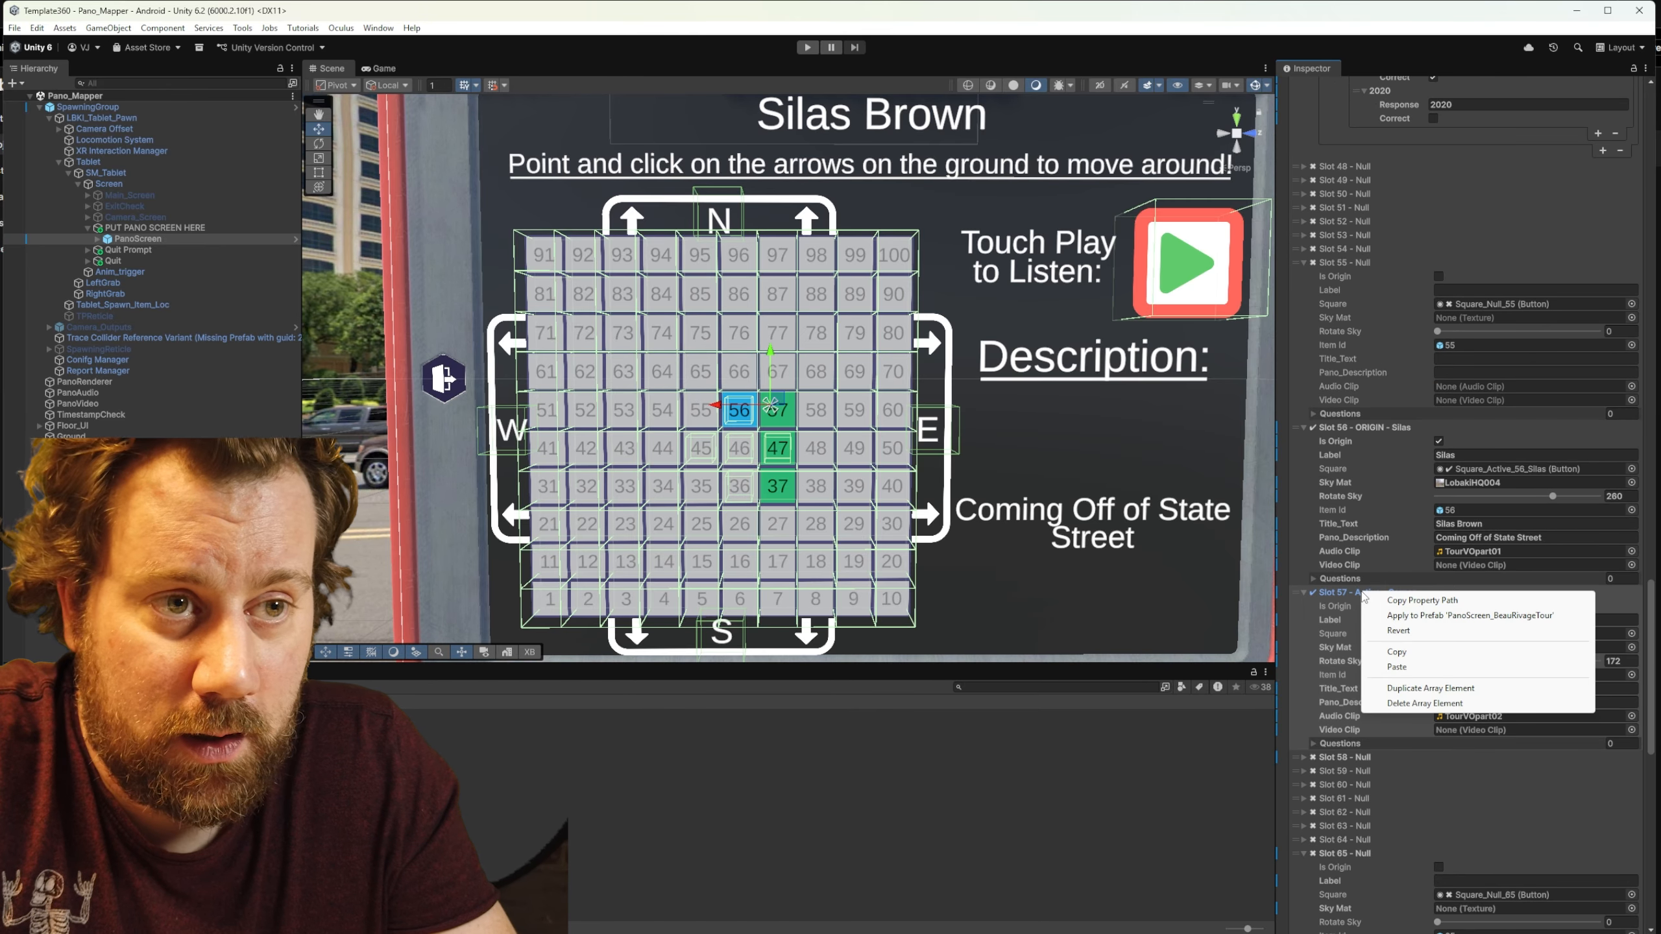
left_click(1396, 652)
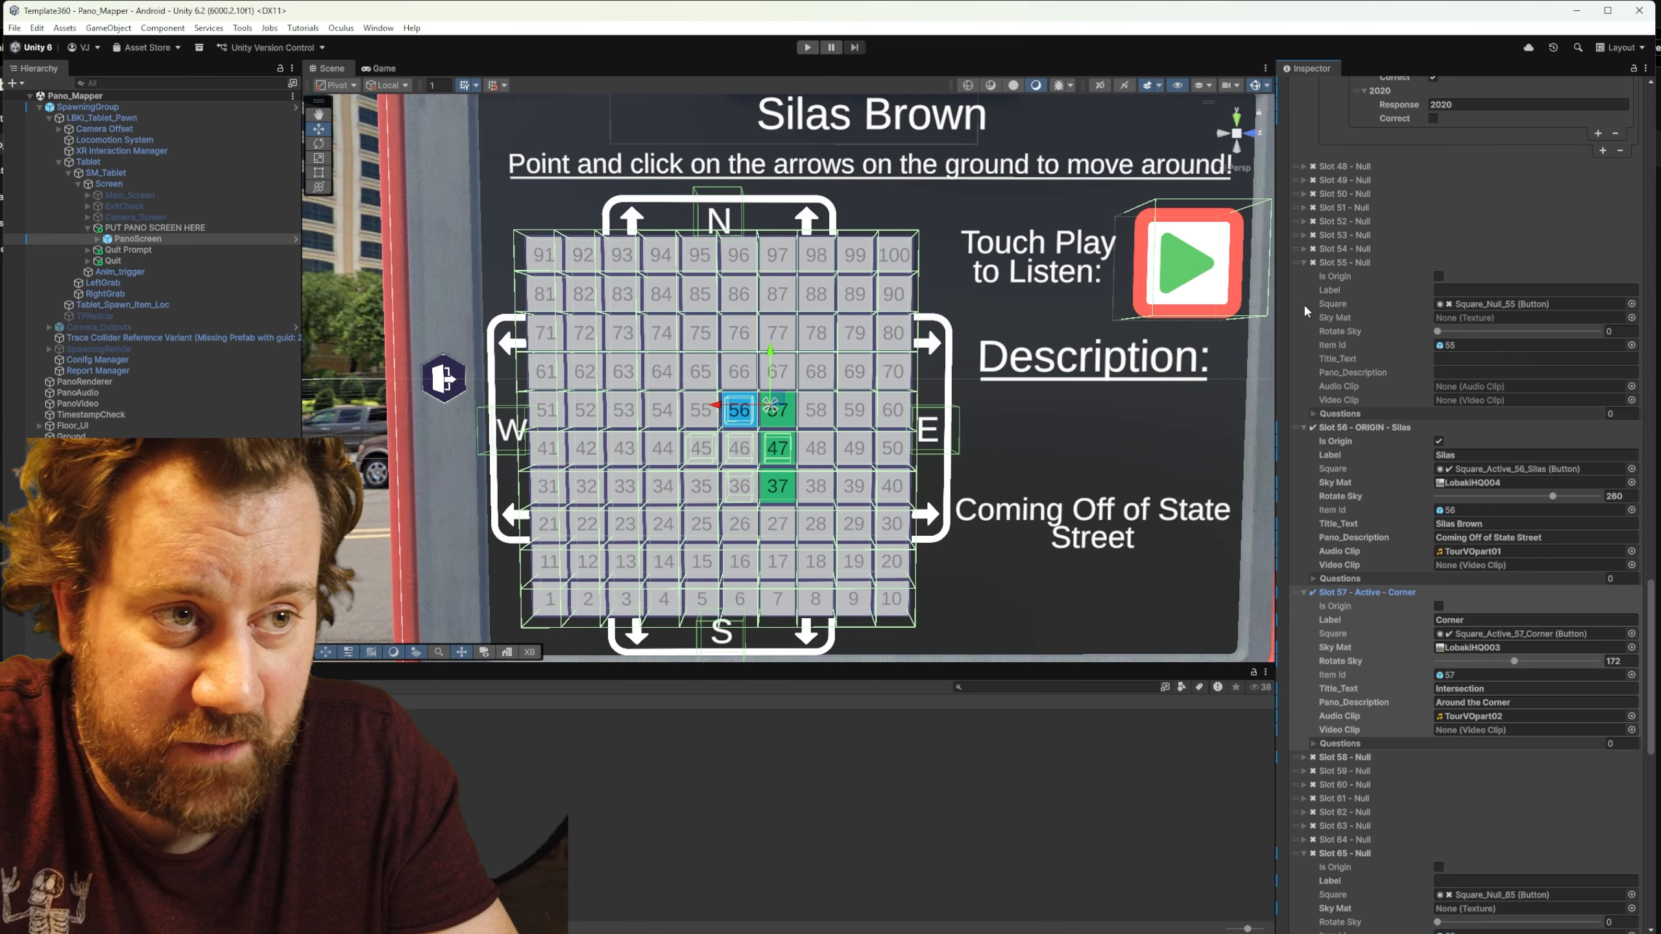
right_click(1348, 261)
left_click(1345, 260)
left_click(1344, 260)
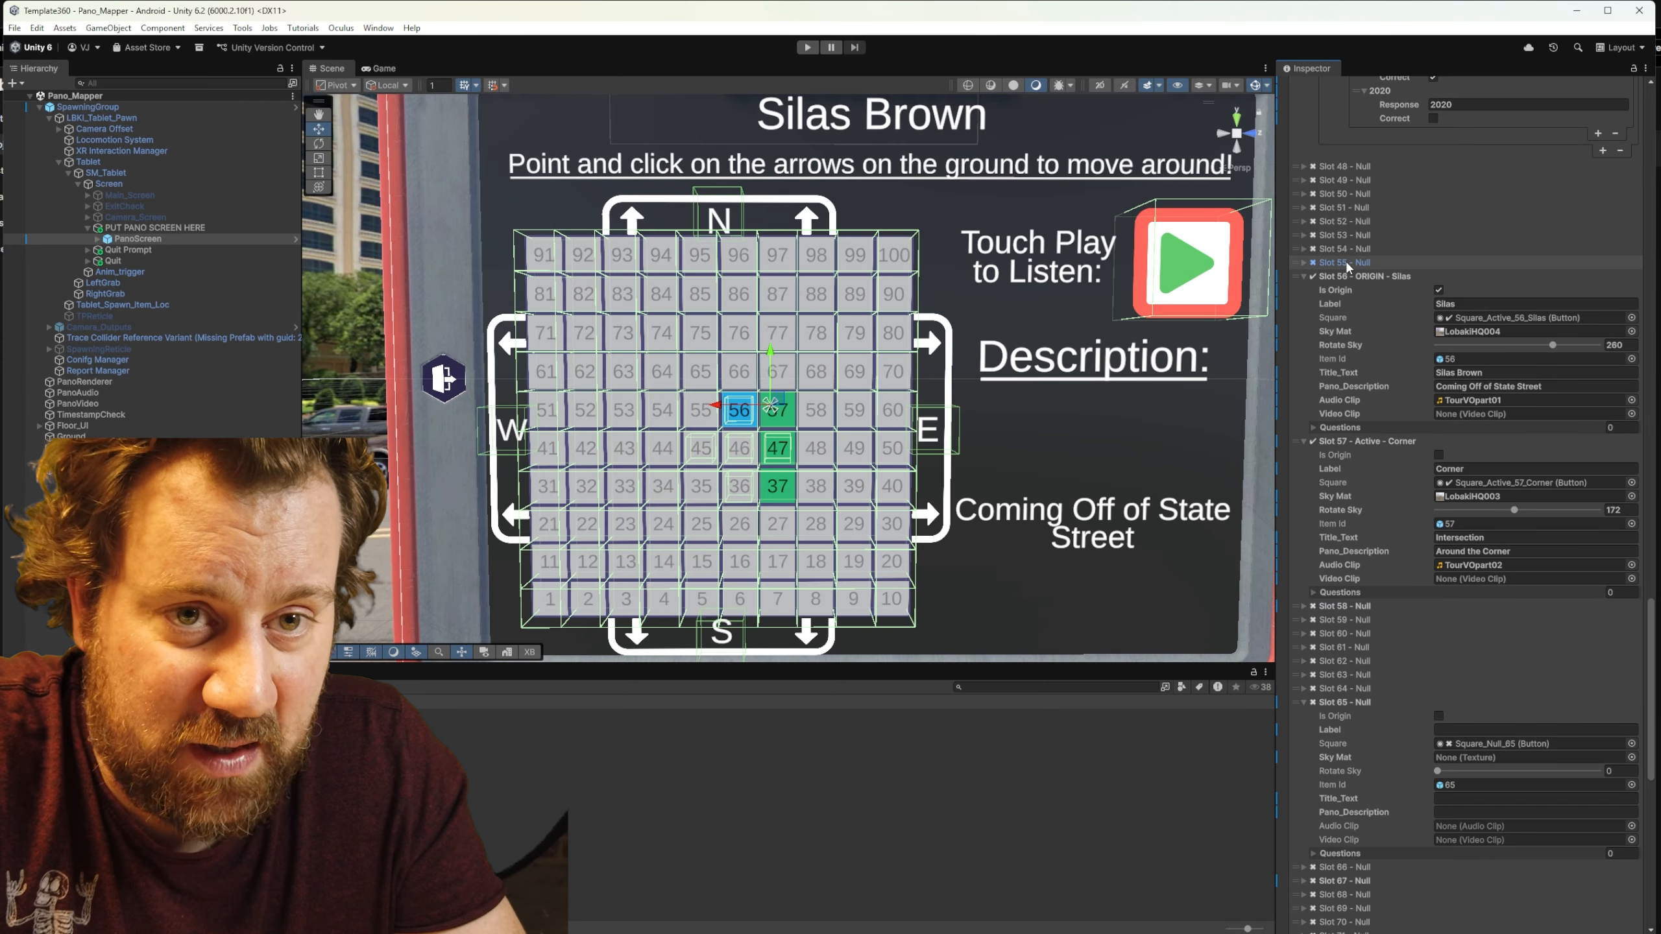
right_click(1342, 262)
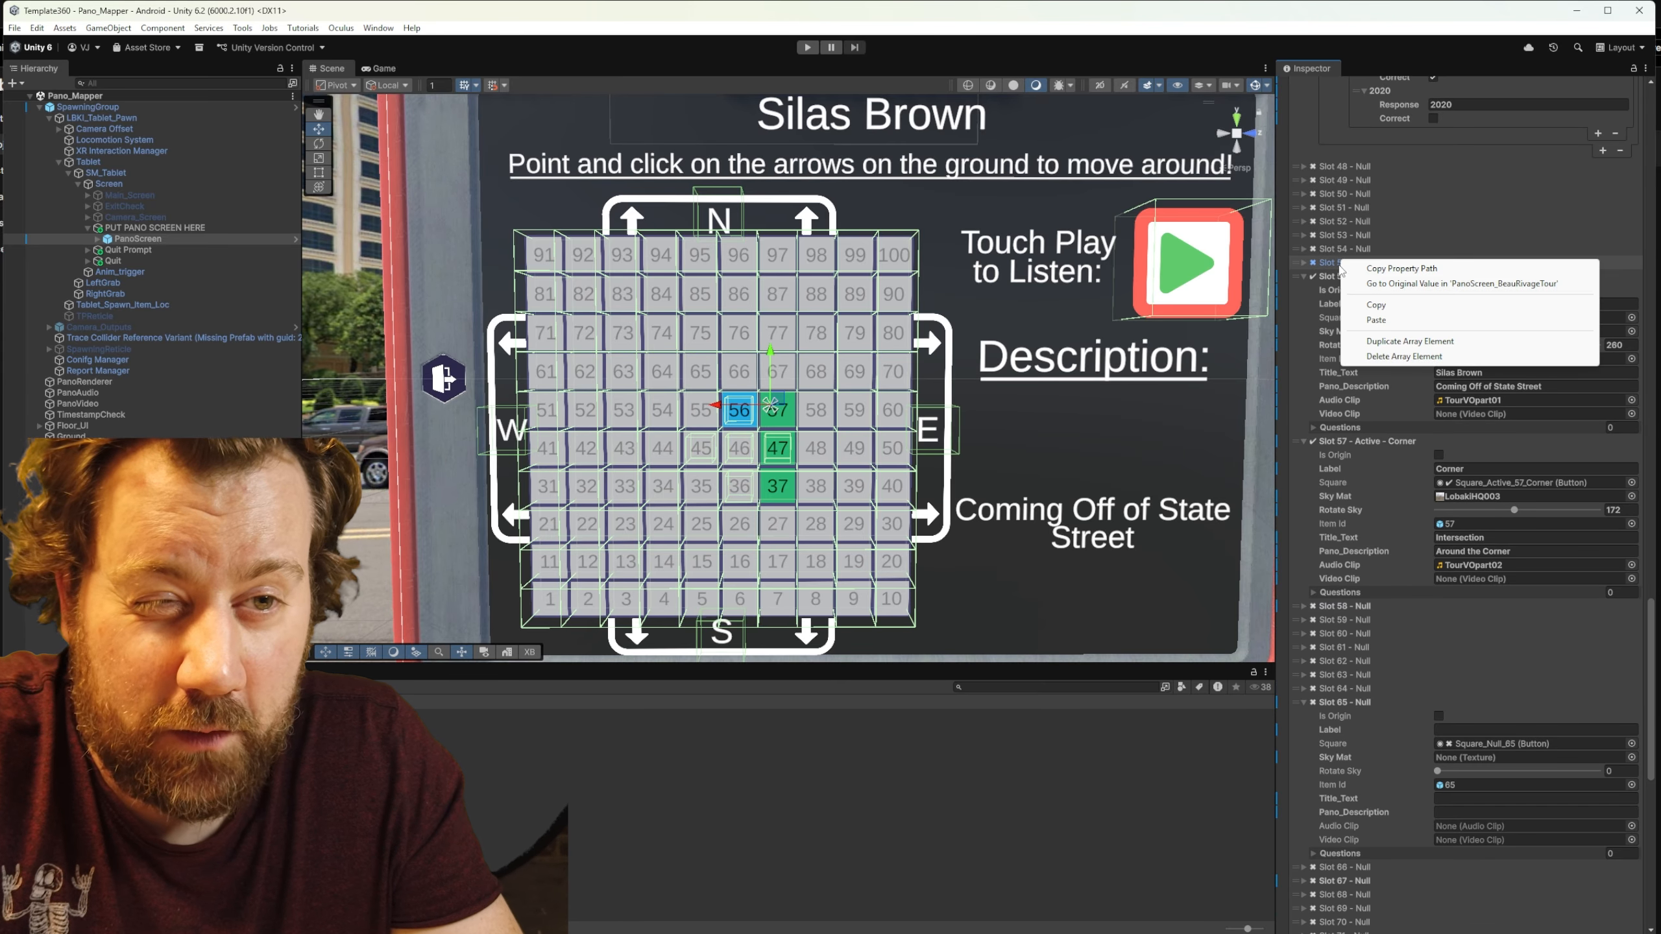
left_click(1367, 322)
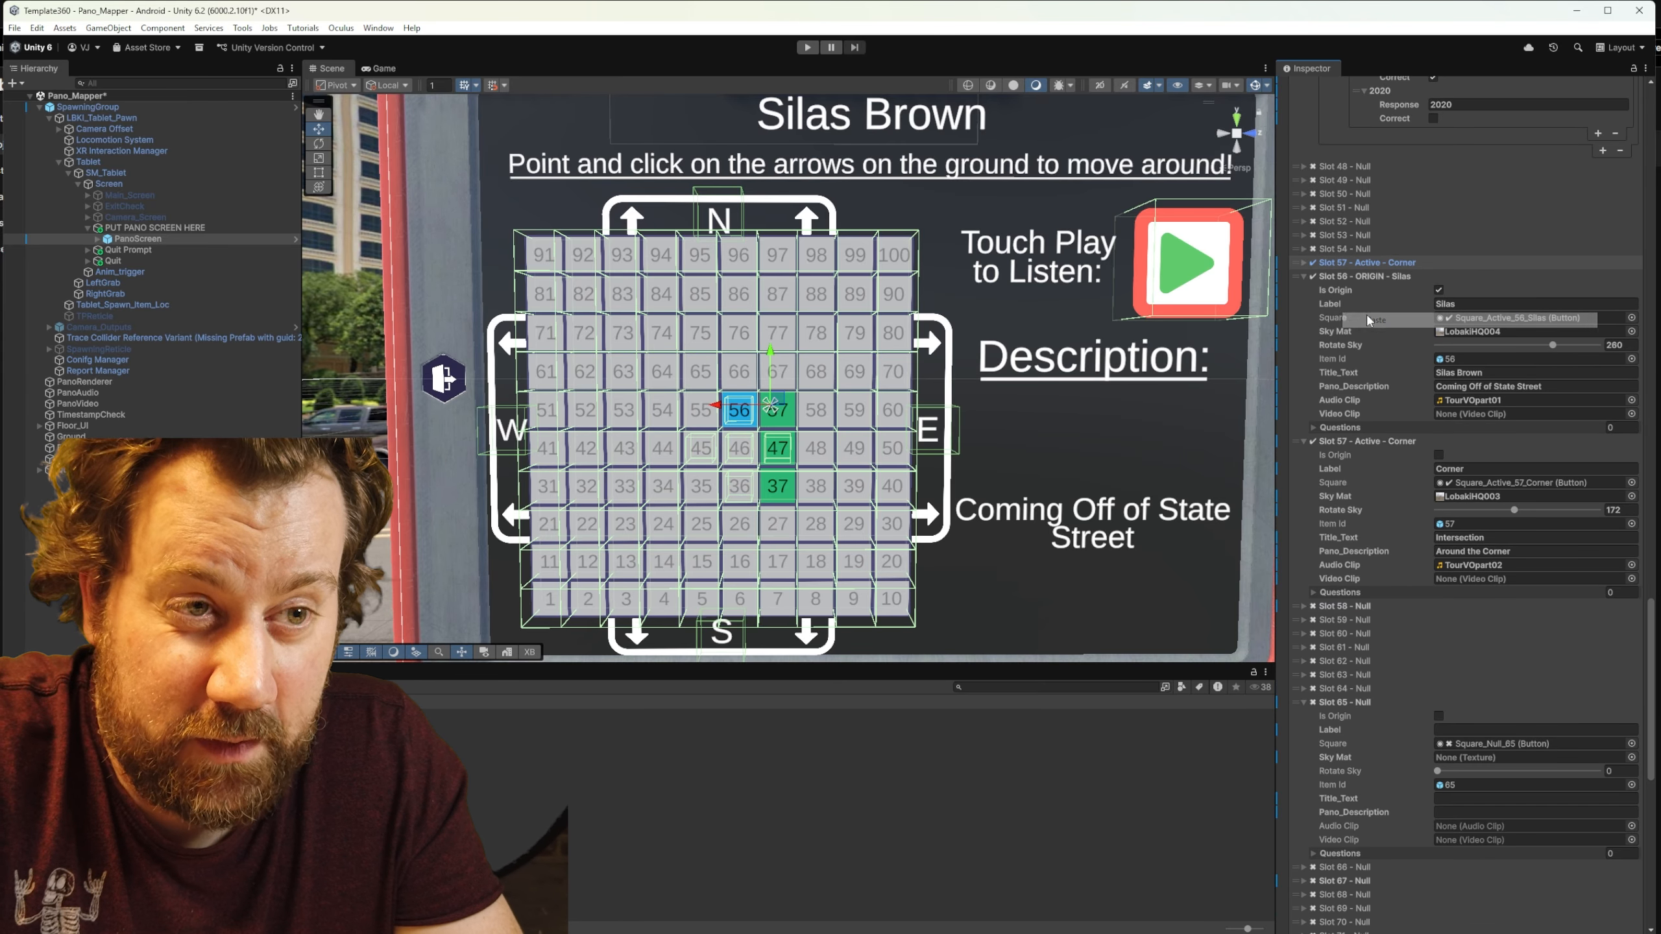
left_click(1304, 262)
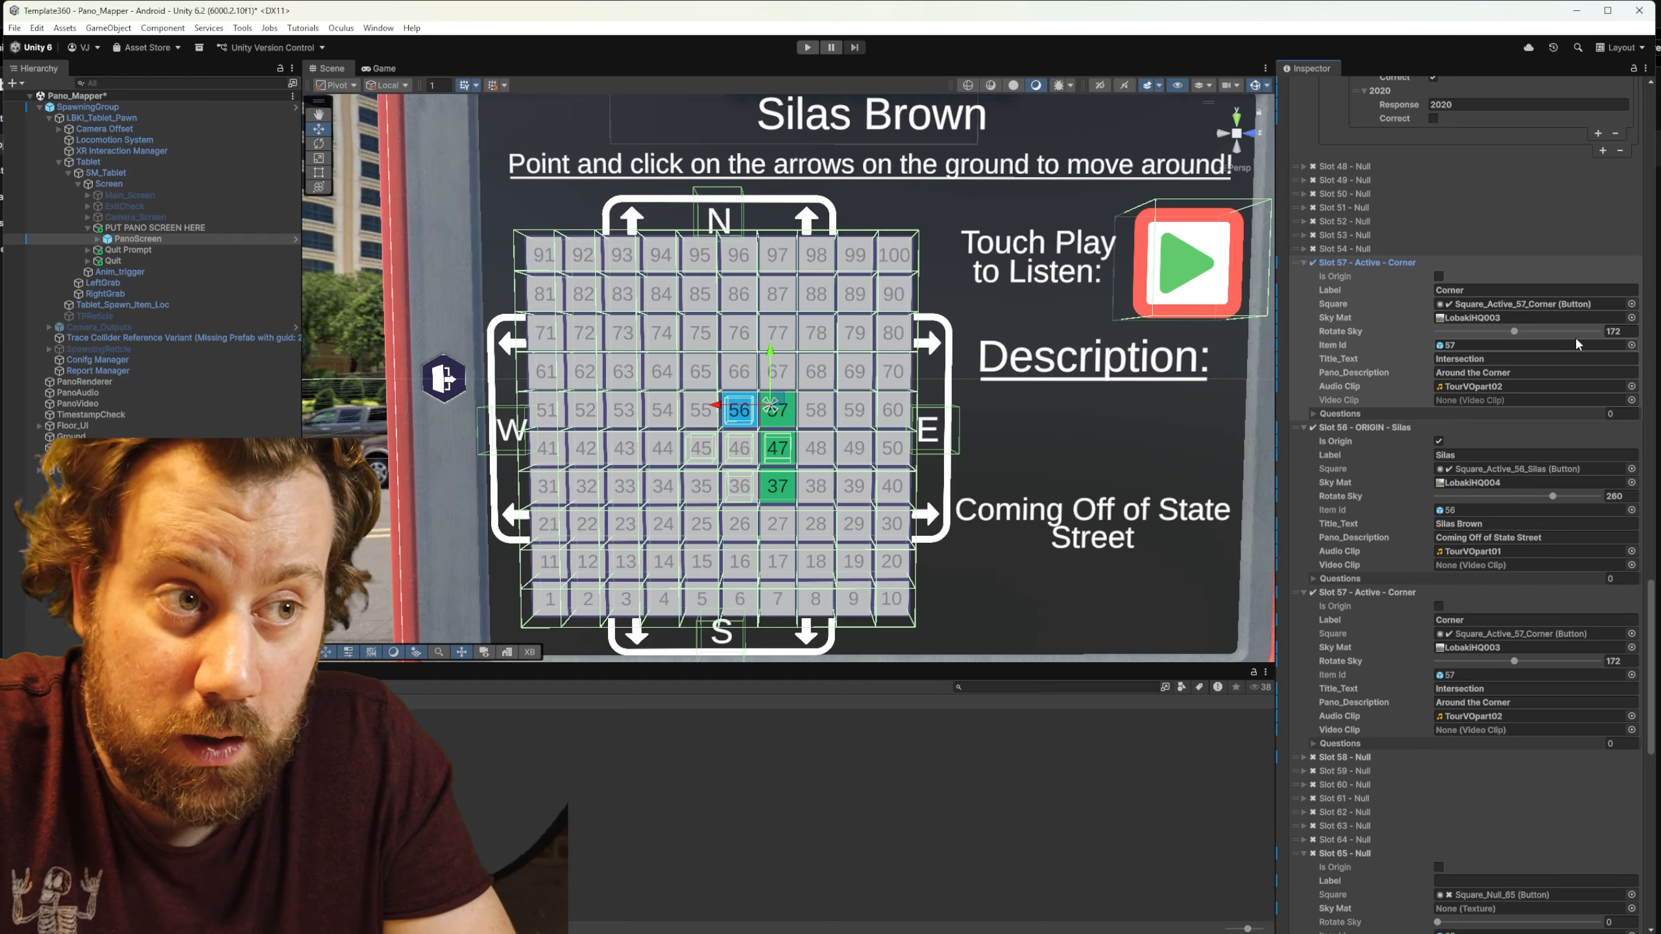
Step: Revert the Square and Item Id references of the pasted Corner slot to slot 55's own prefab values
right_click(1590, 303)
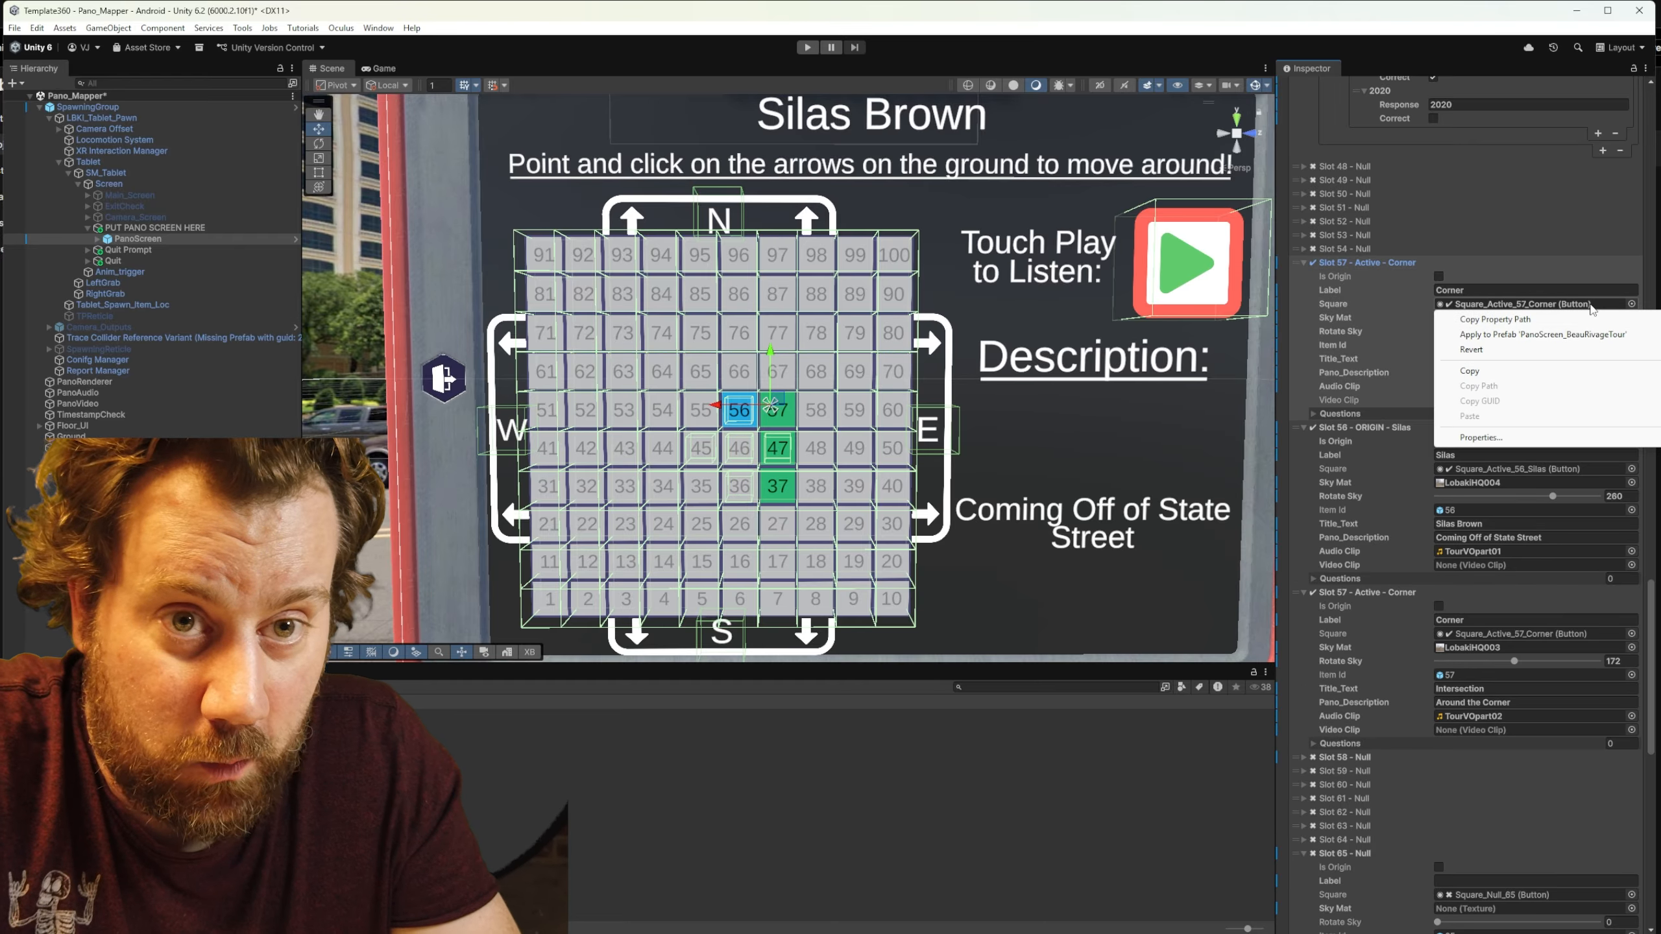
left_click(1520, 354)
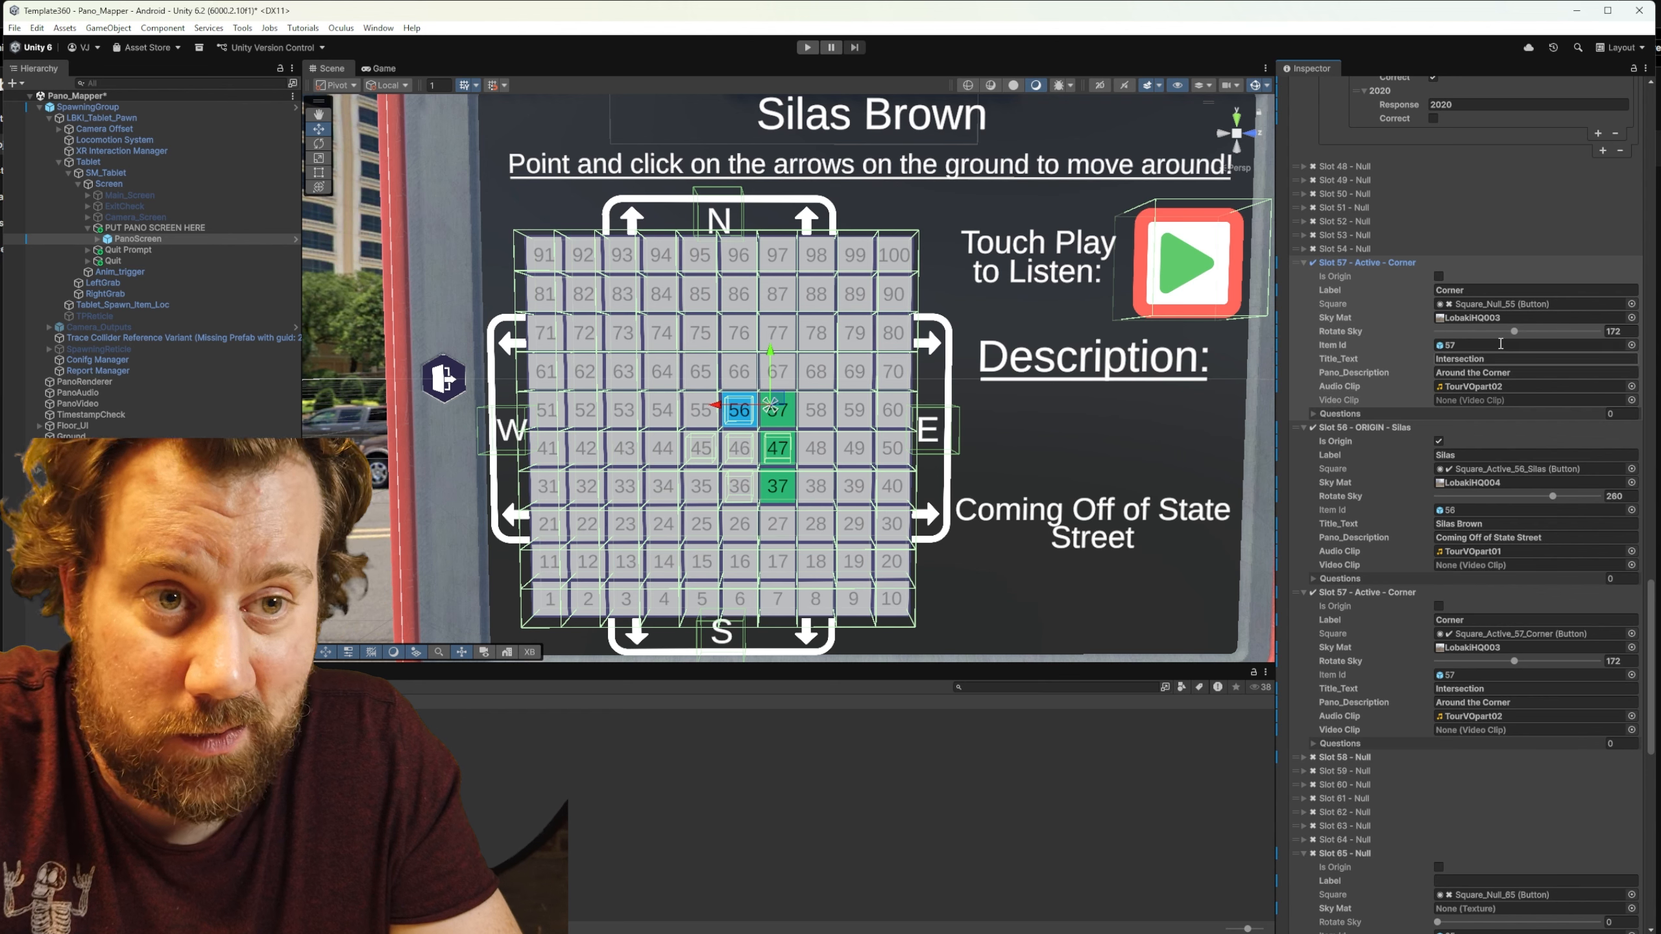
right_click(1503, 347)
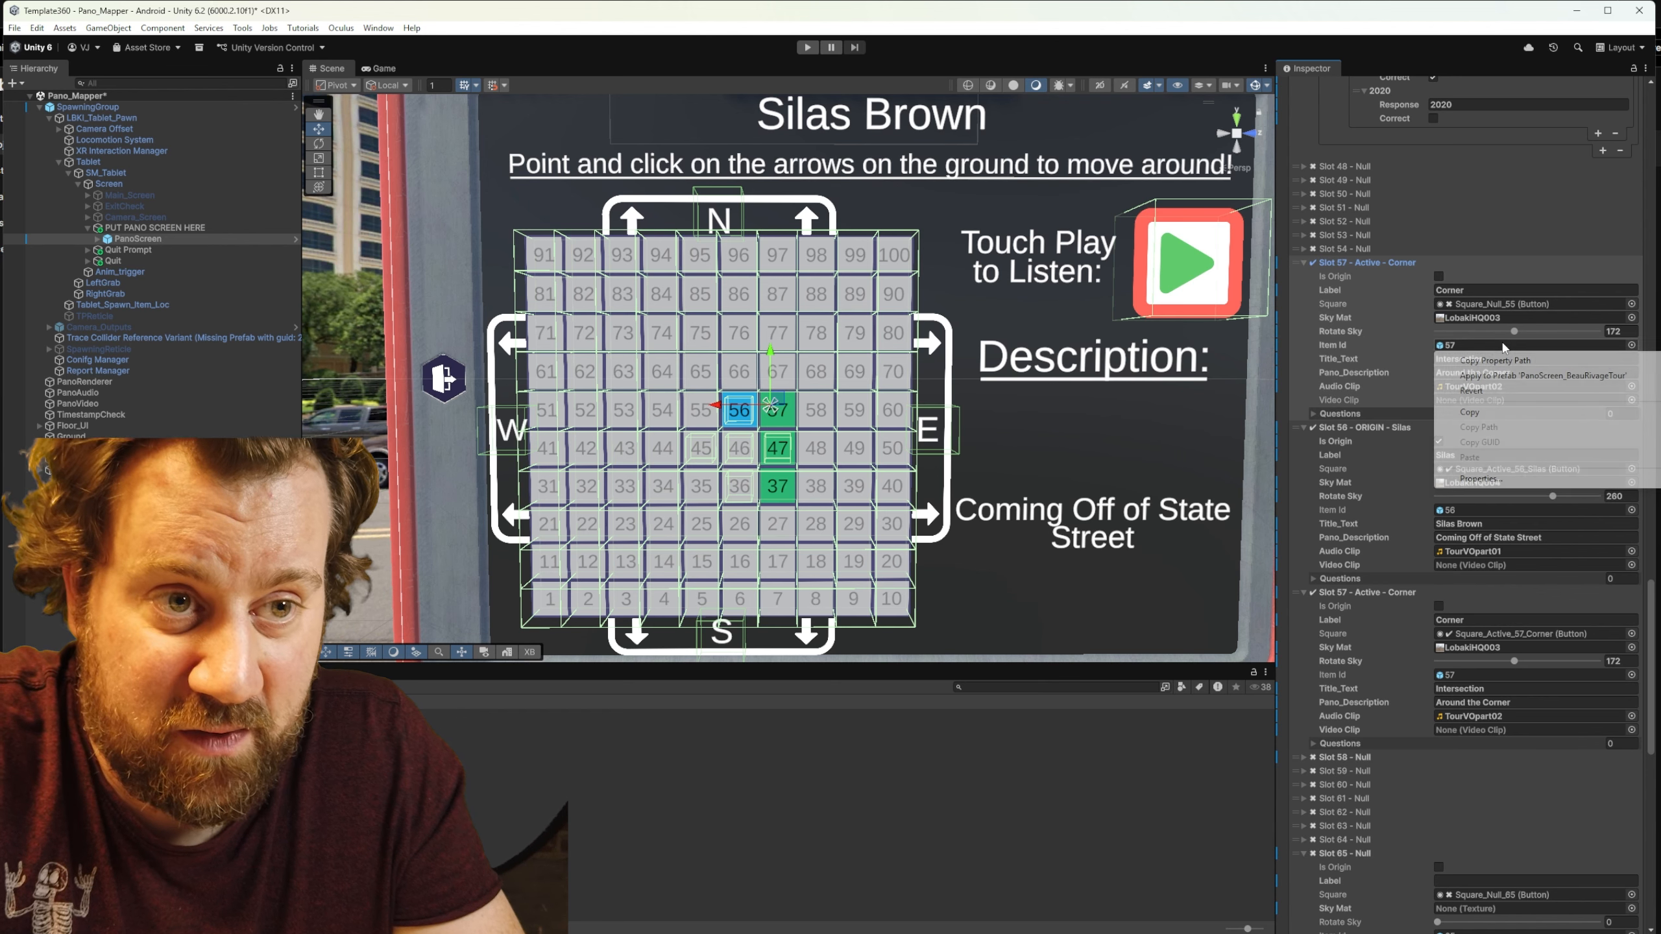
left_click(1471, 391)
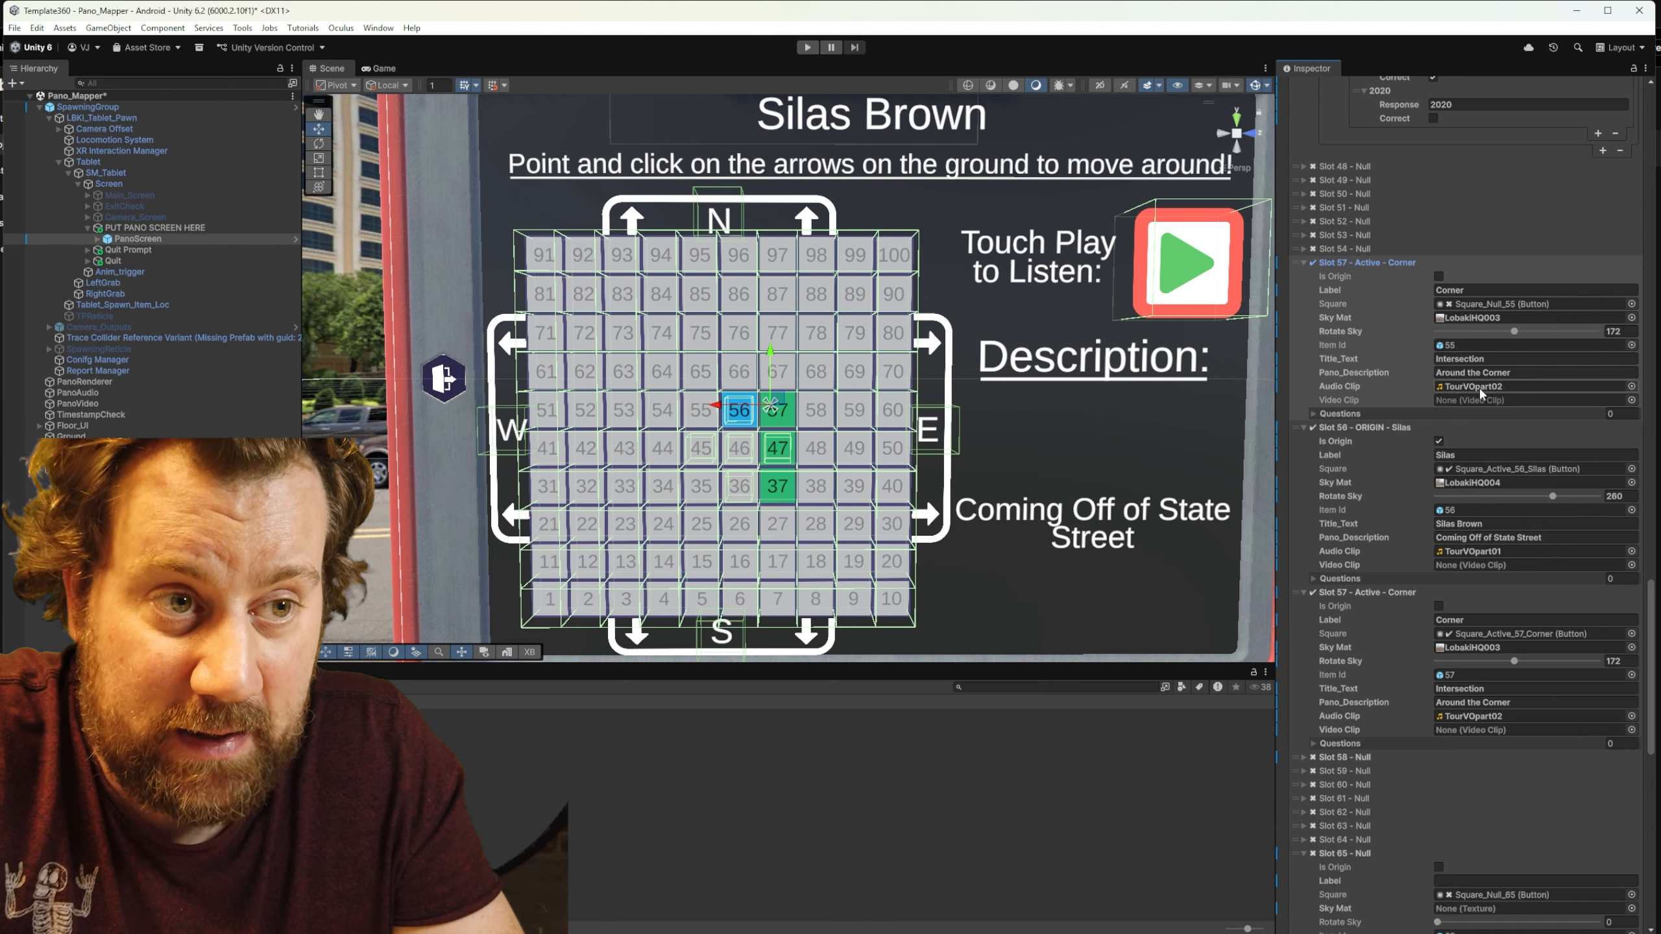
Step: Revert the original Corner slot 57 to its empty prefab values and update the map
right_click(1380, 597)
left_click(1416, 635)
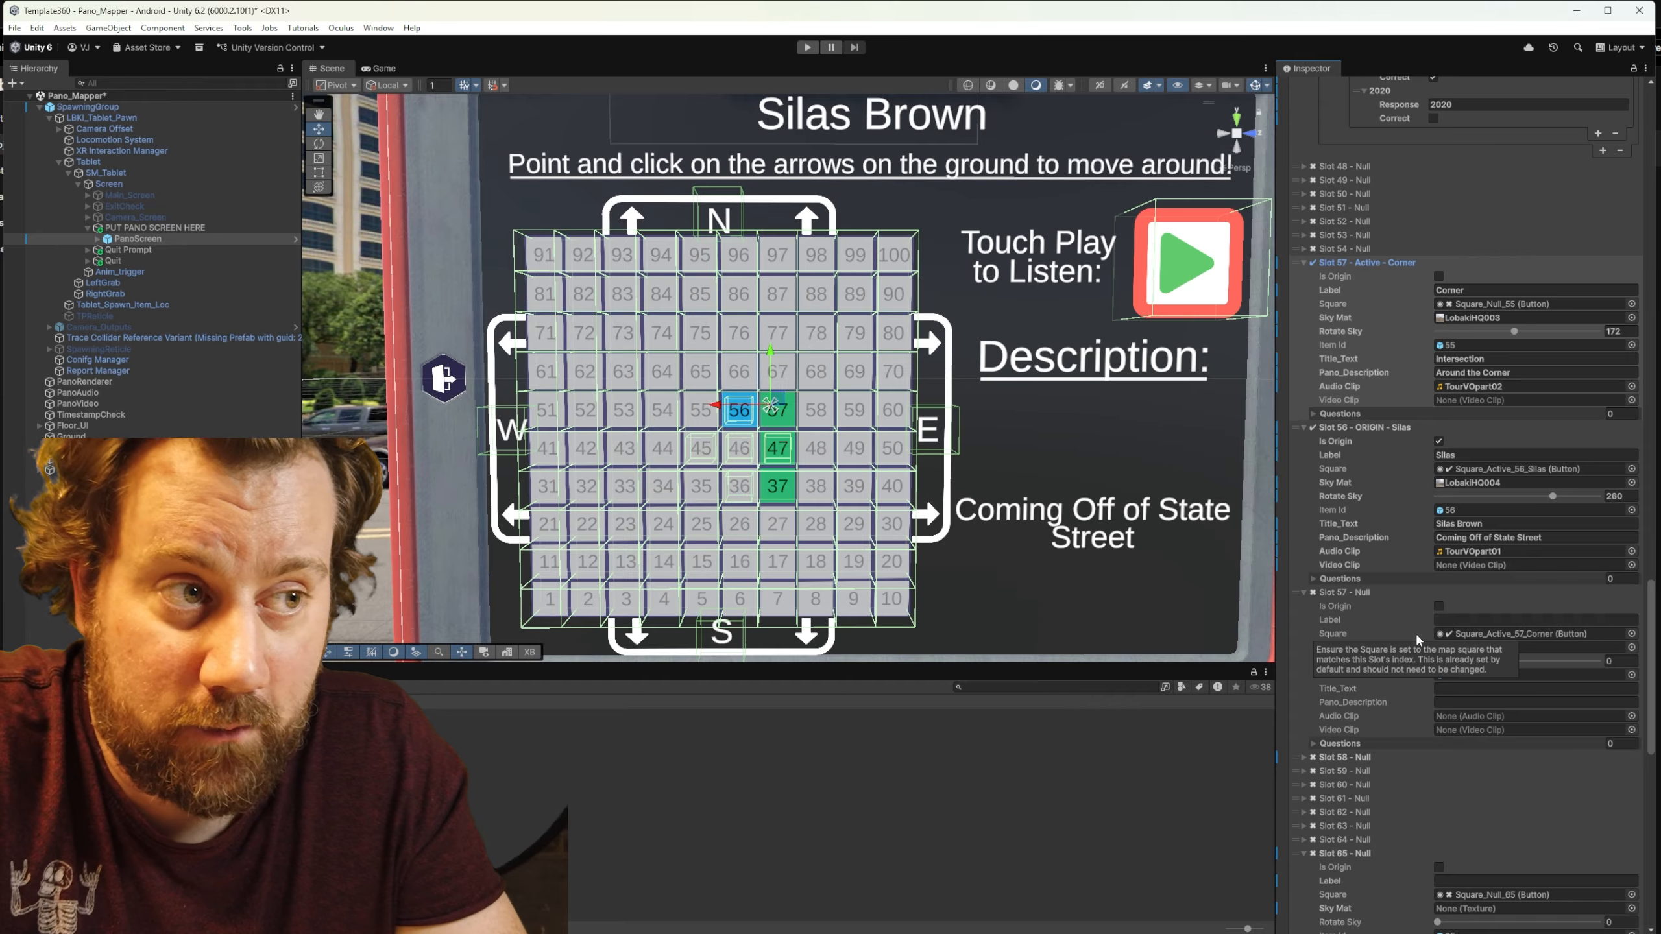
left_click_drag(1649, 667, 1651, 850)
left_click(1489, 893)
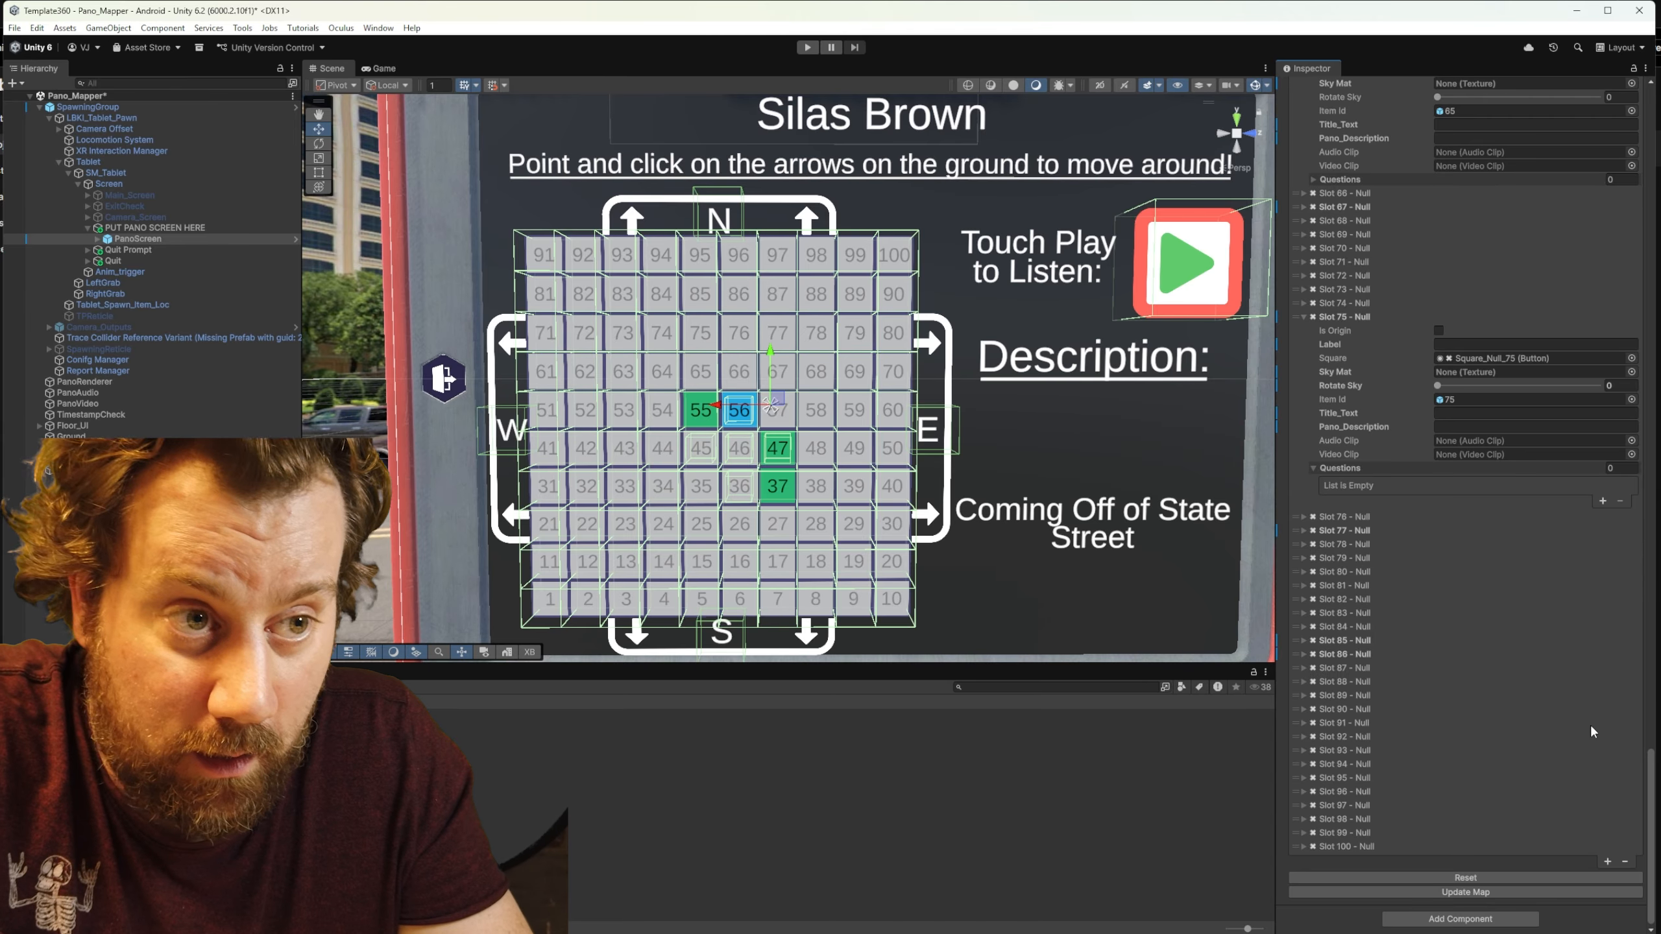
Step: Copy the Entrance panorama data with its question from slot 47 into slot 65
scroll(1656, 785, "up", 15)
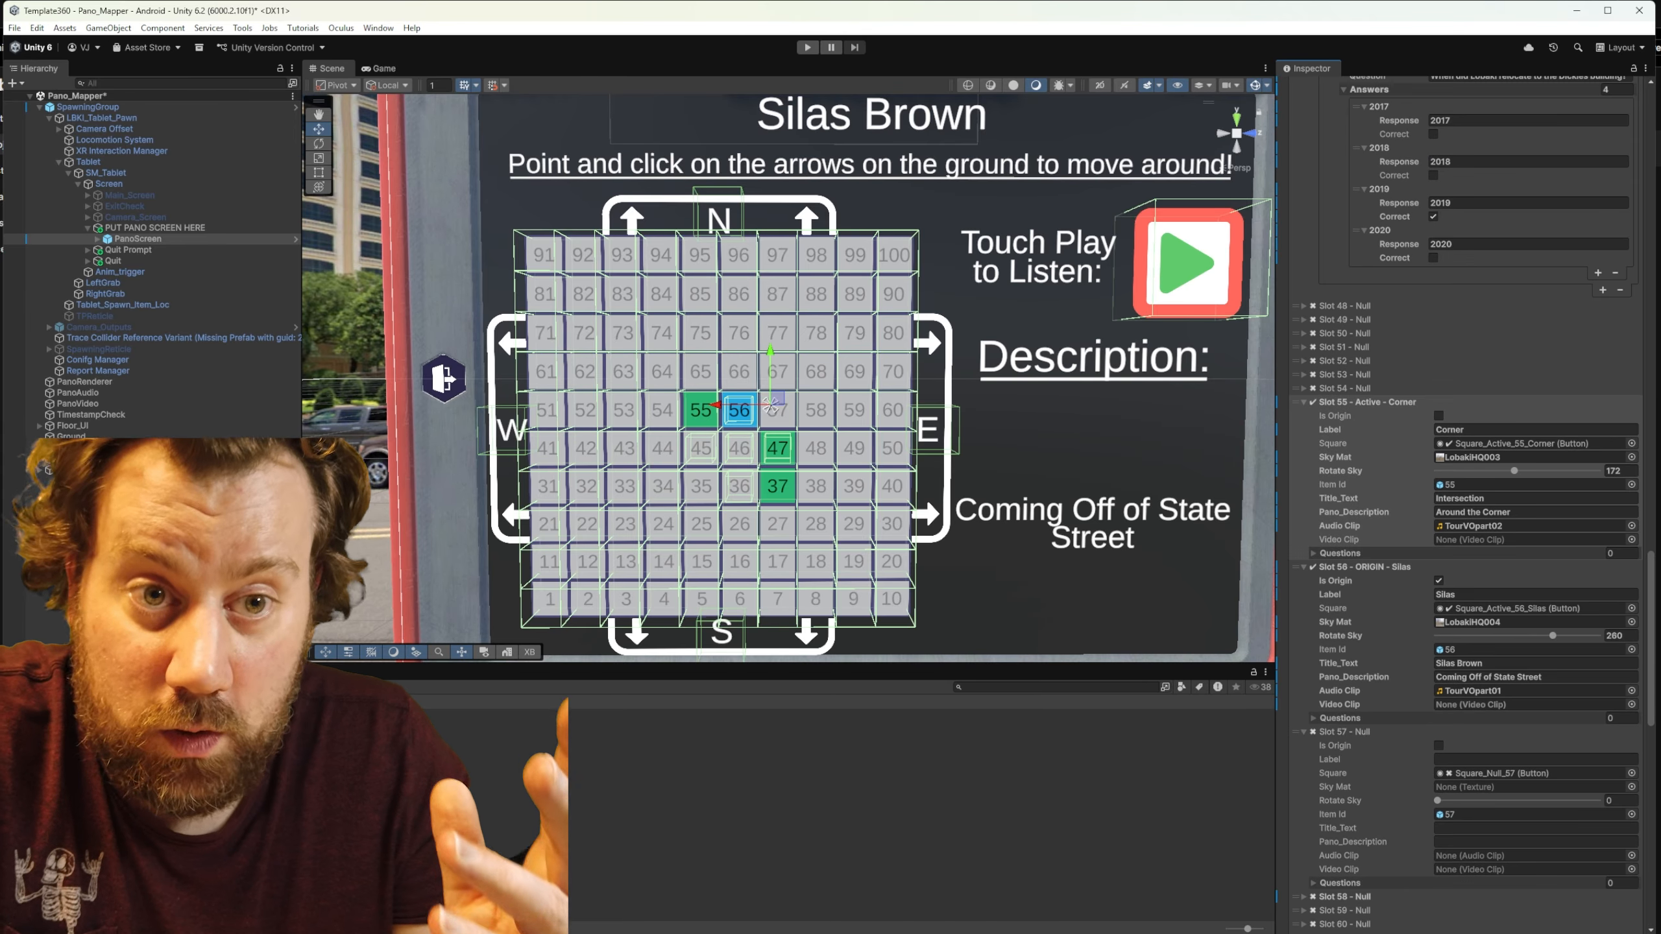
scroll(1458, 503, "up", 10)
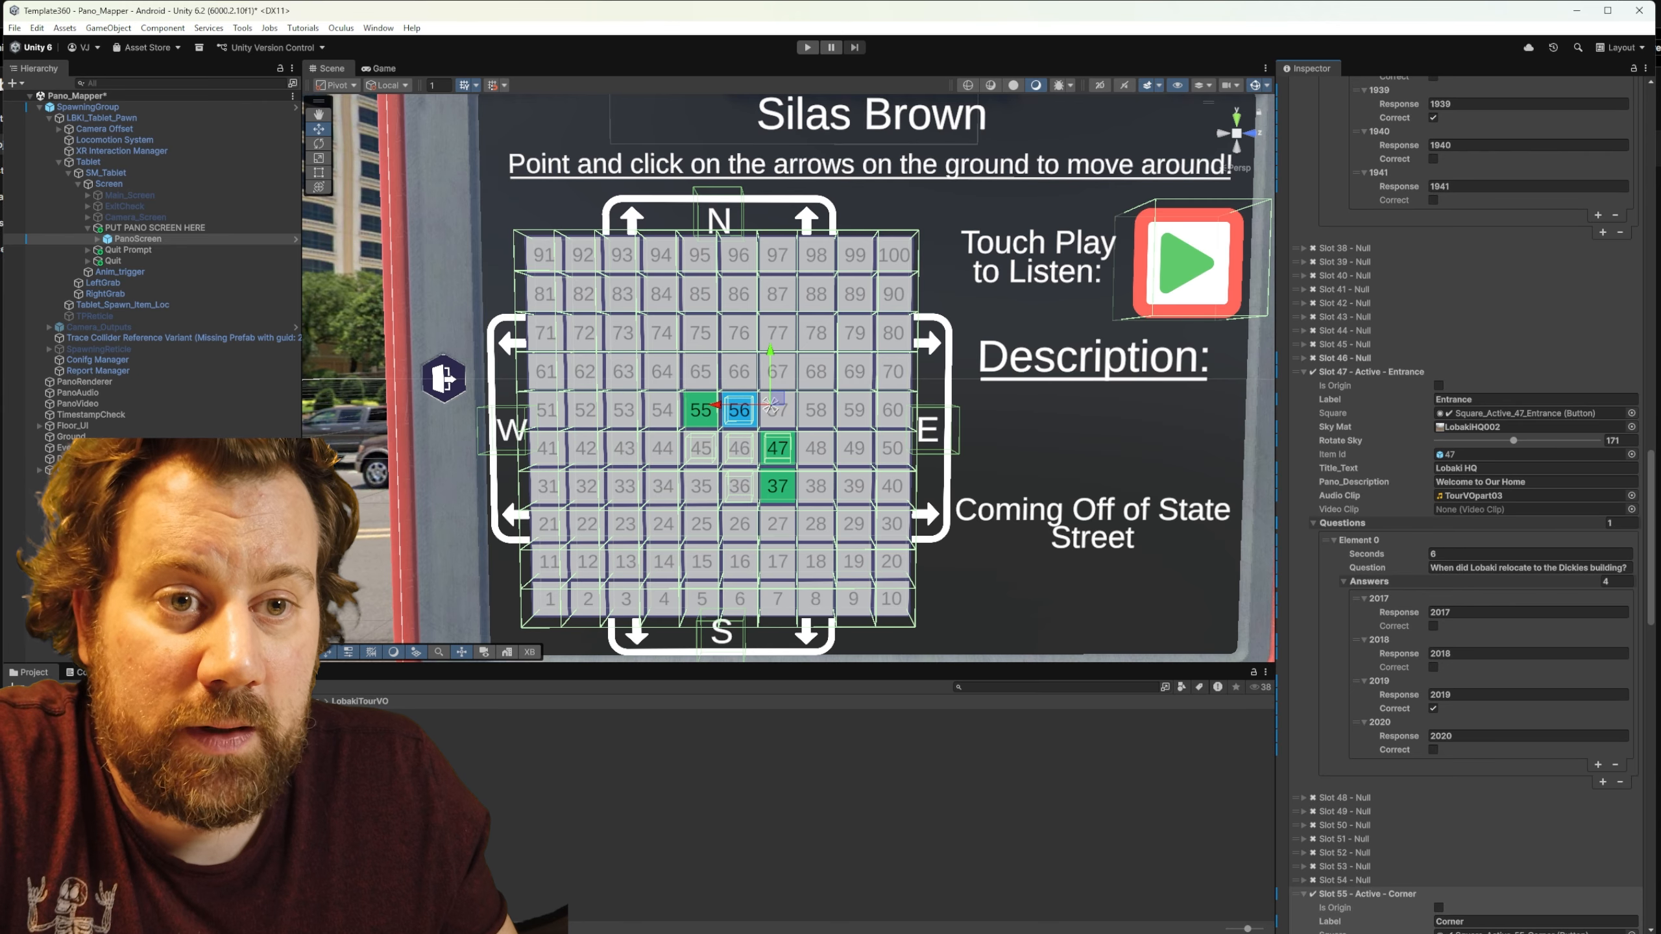
right_click(1340, 374)
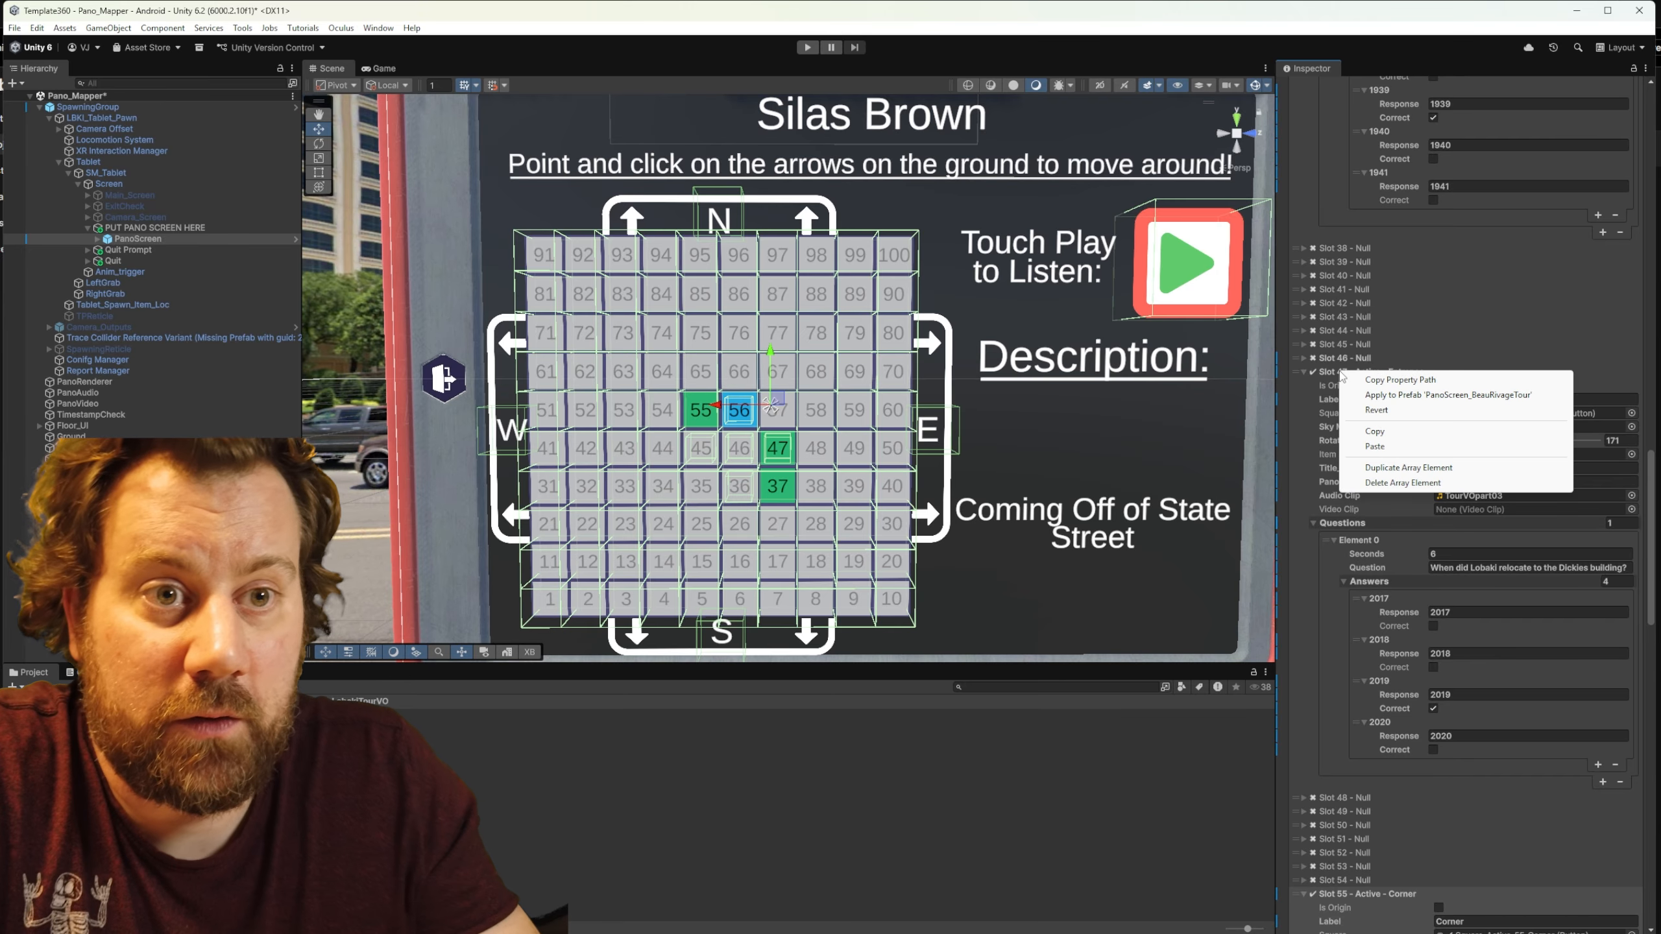
left_click(1376, 434)
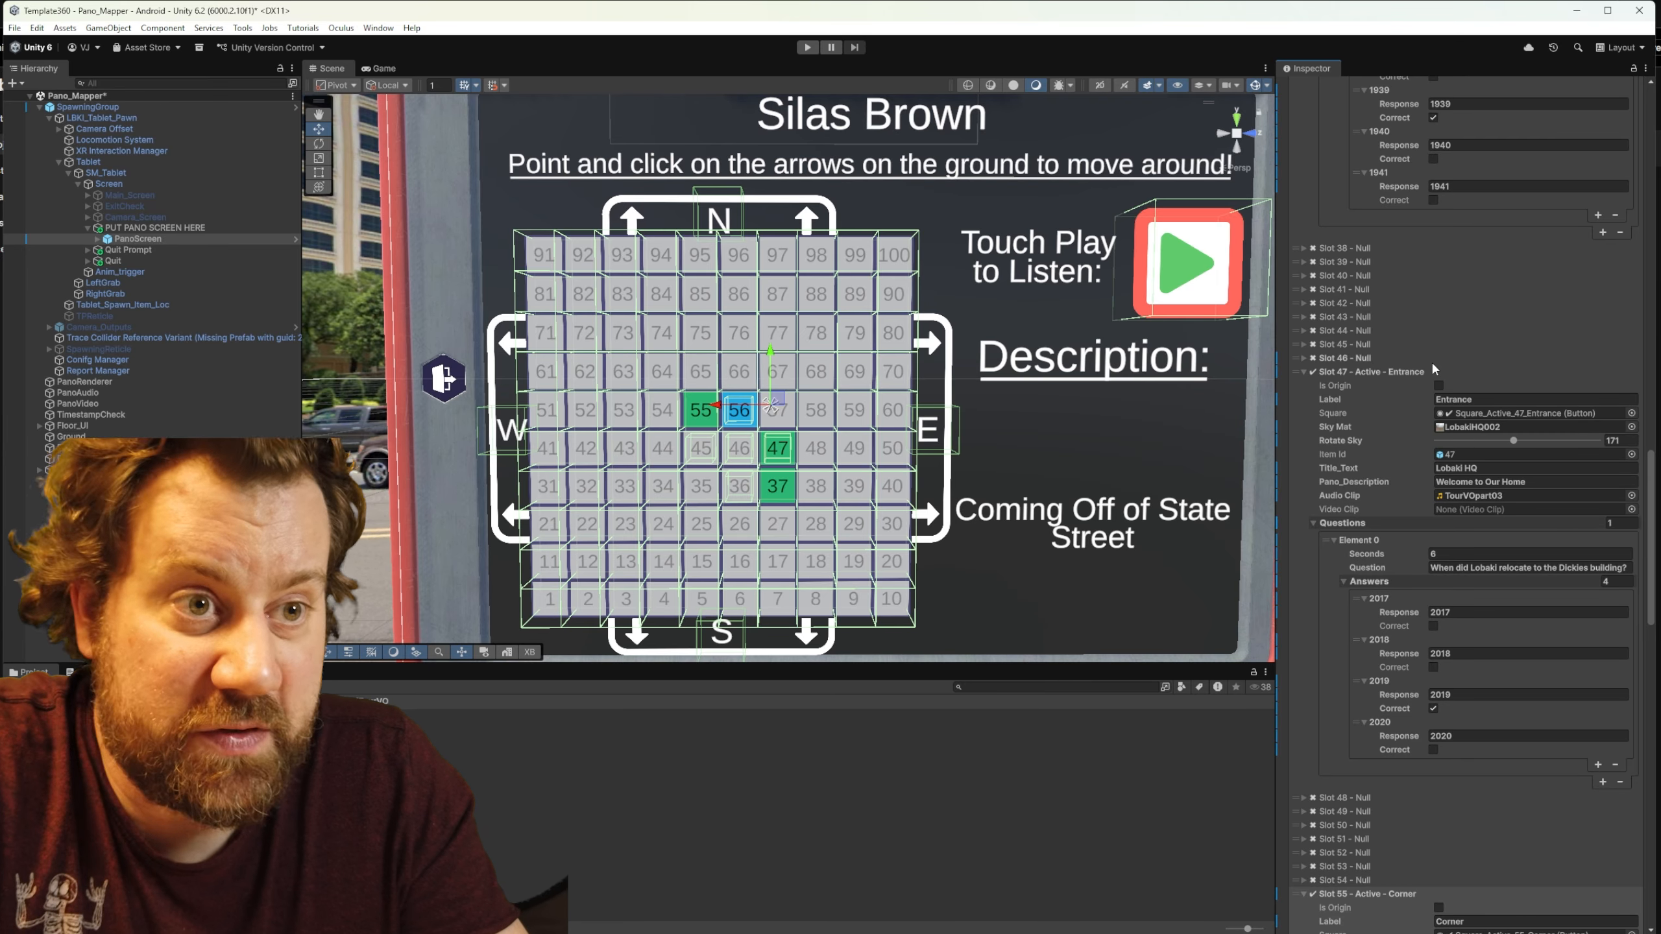
scroll(1648, 495, "down", 15)
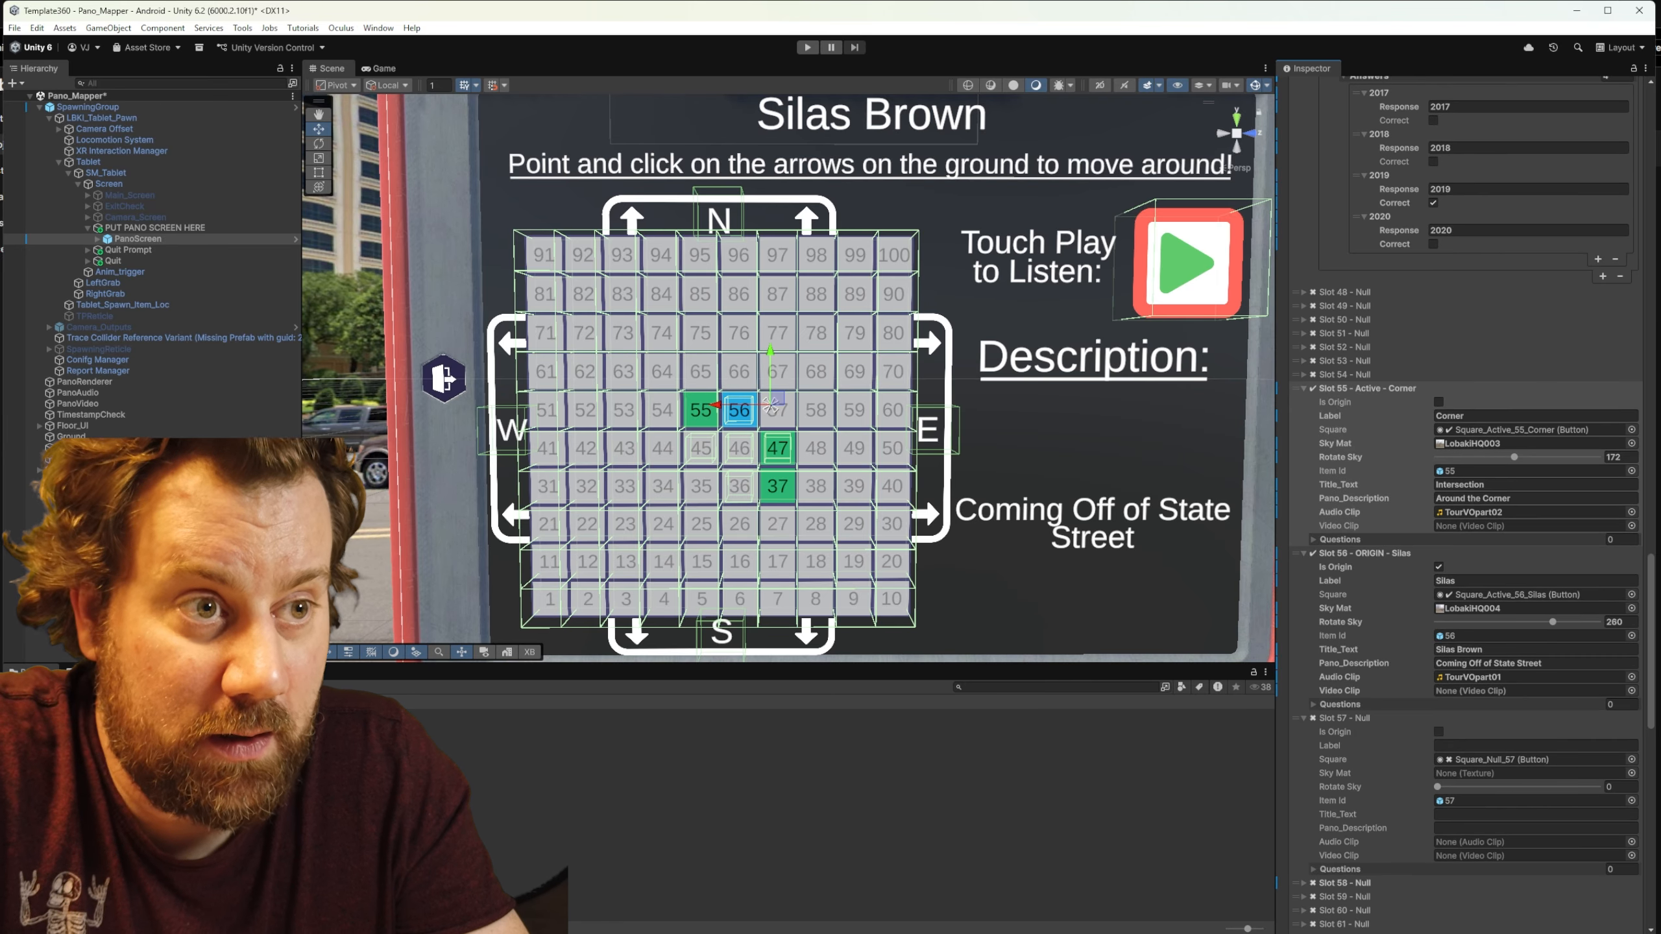
right_click(1347, 267)
left_click(1381, 339)
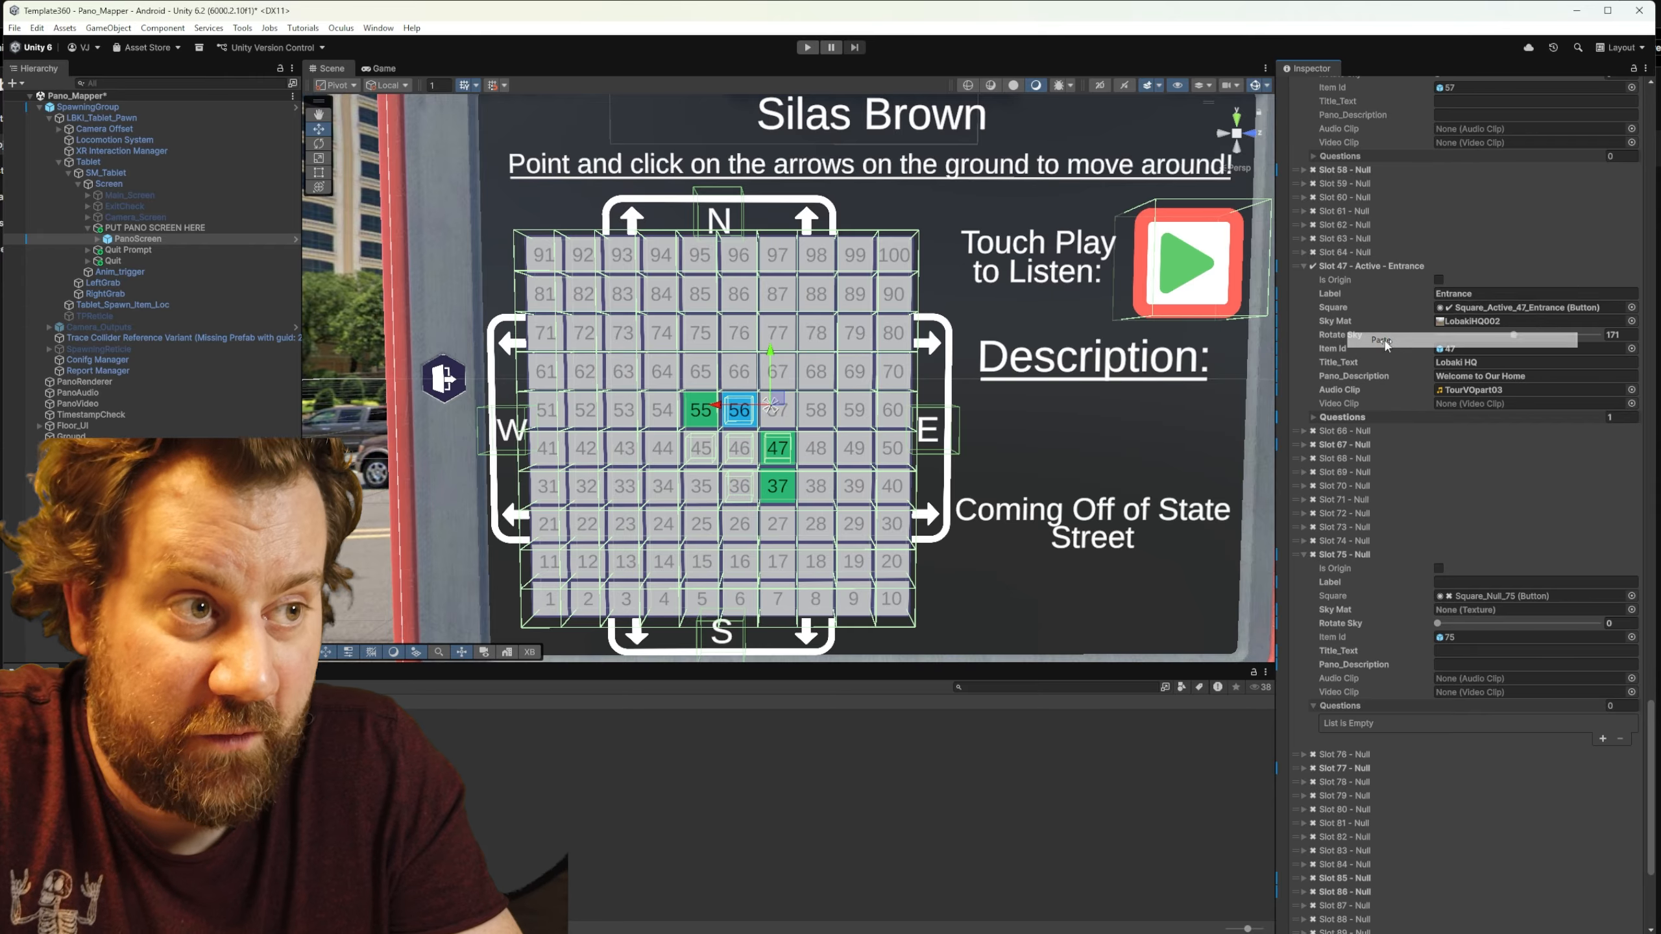
Step: Revert the Square and Item Id references of the pasted Entrance slot to slot 65's own prefab values, and update the map
right_click(1435, 313)
left_click(1472, 354)
right_click(1435, 356)
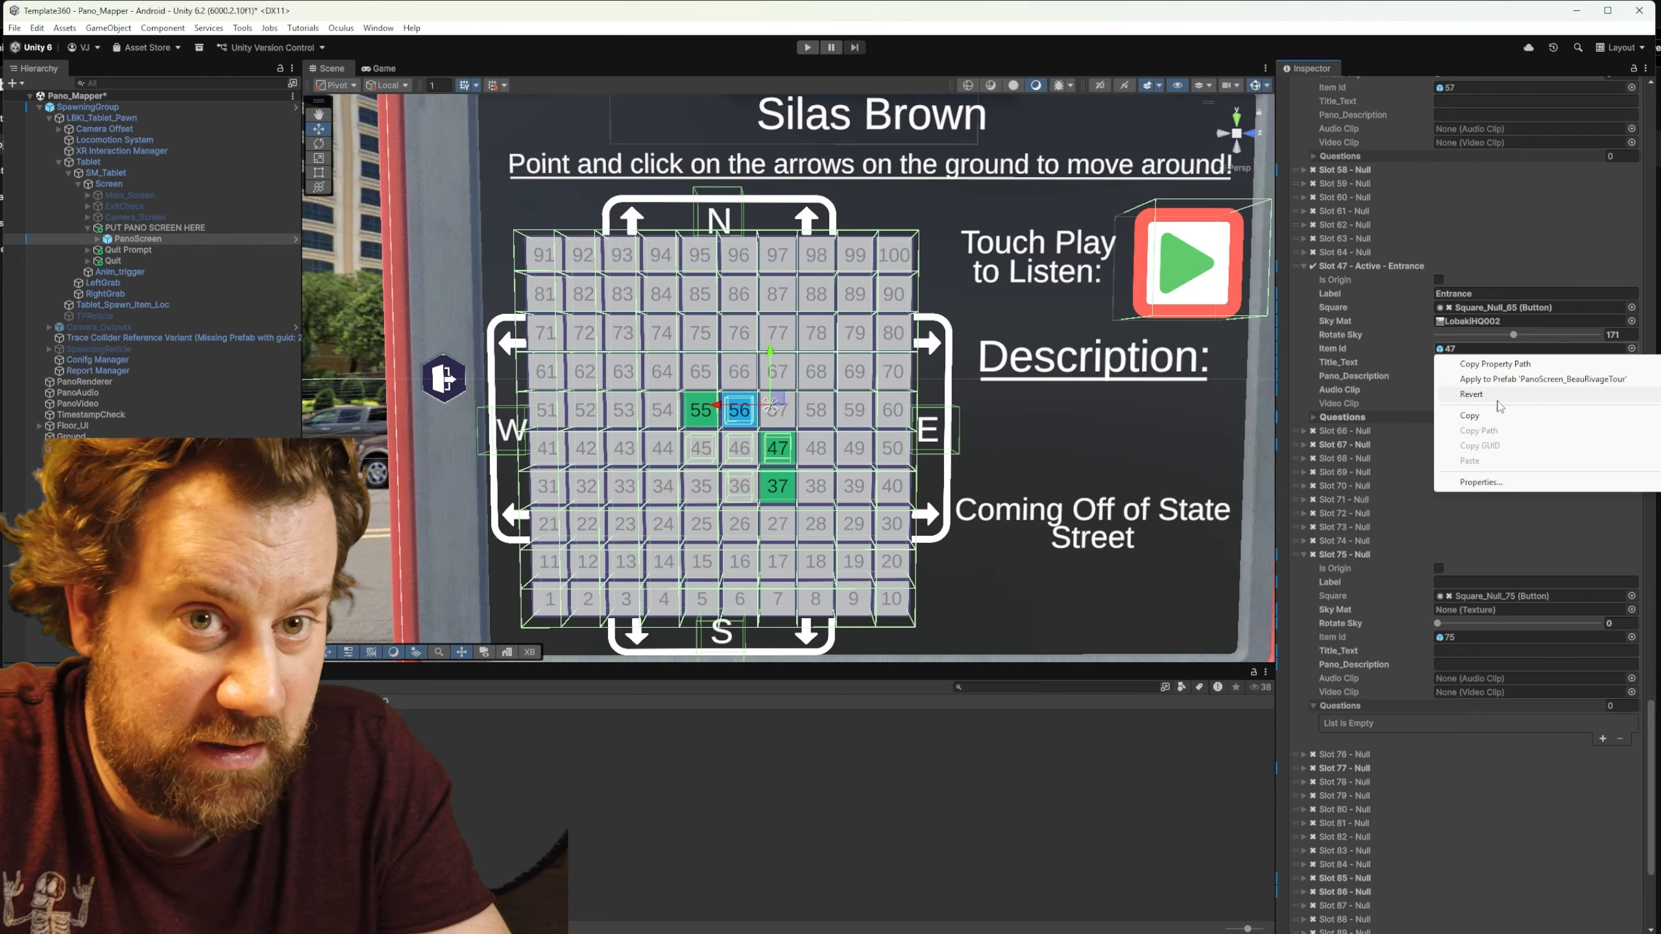
left_click(1471, 394)
scroll(1510, 785, "down", 5)
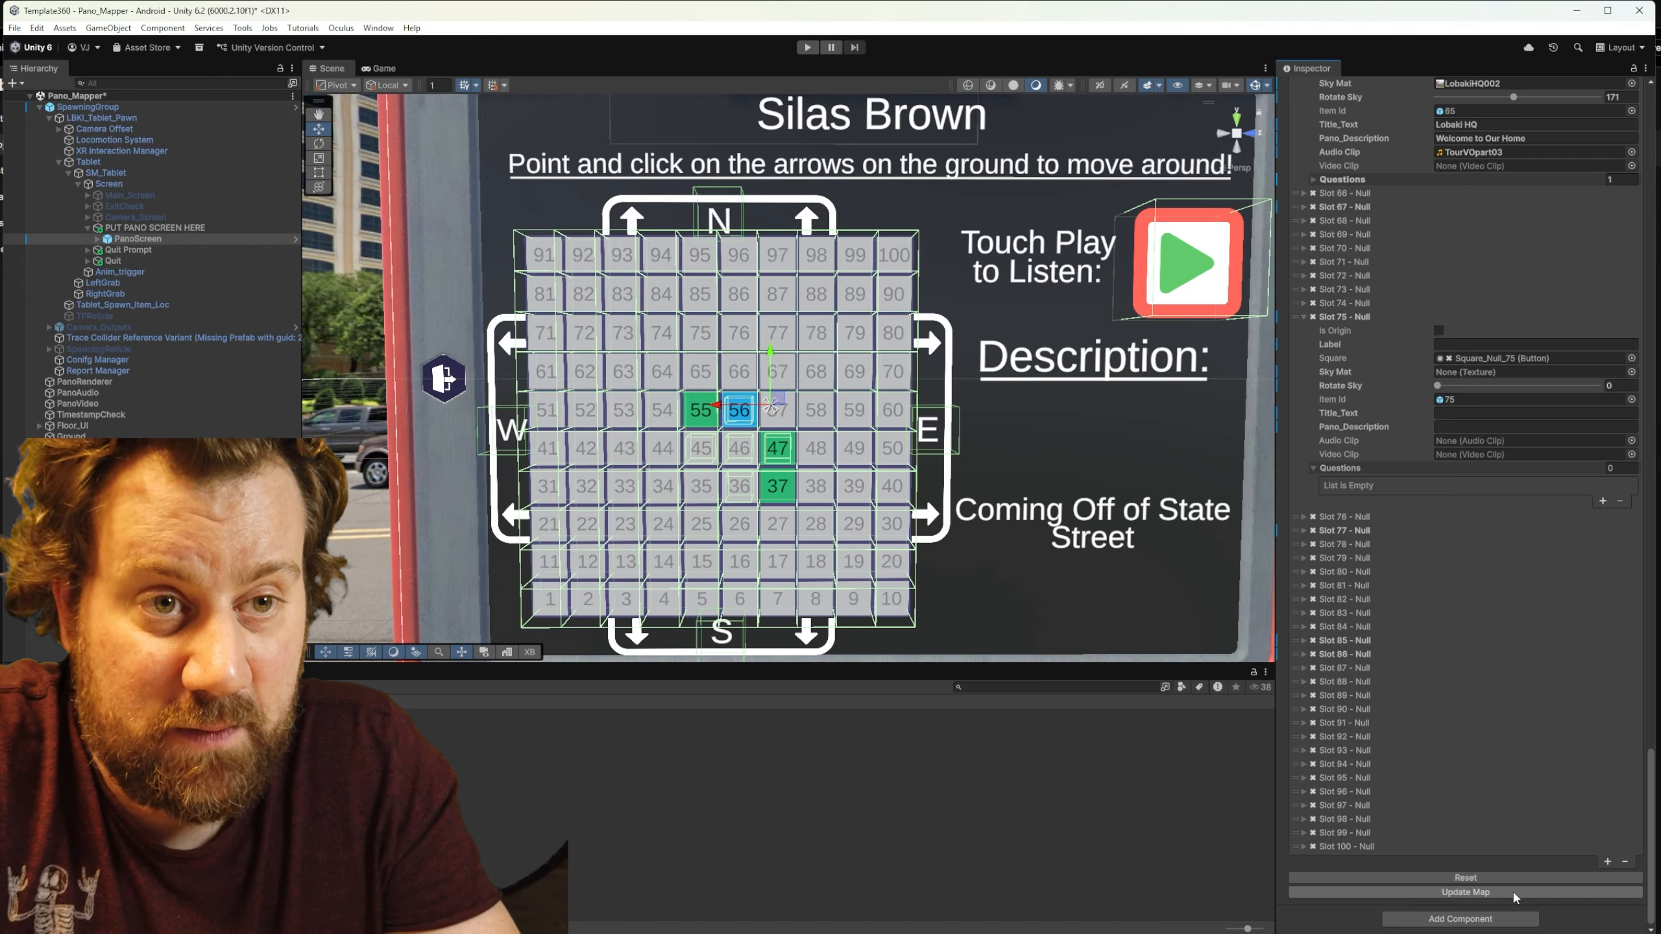
left_click(1465, 892)
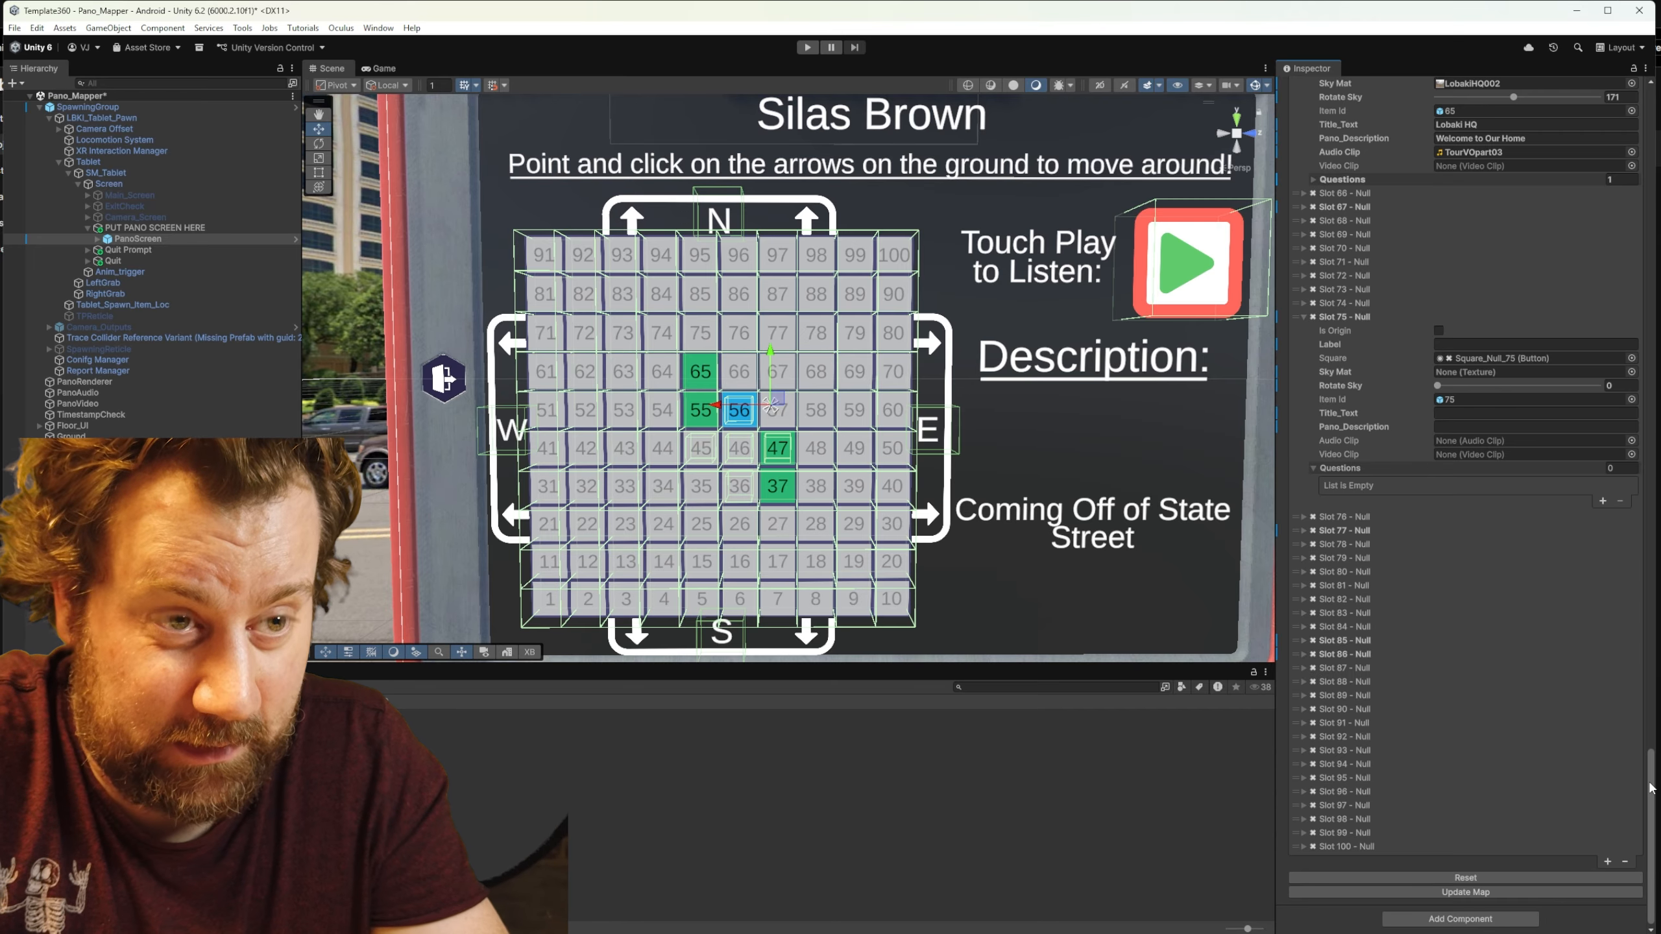
Step: Revert the original Entrance slot 47 to its empty prefab values
left_click_drag(1649, 788, 1650, 615)
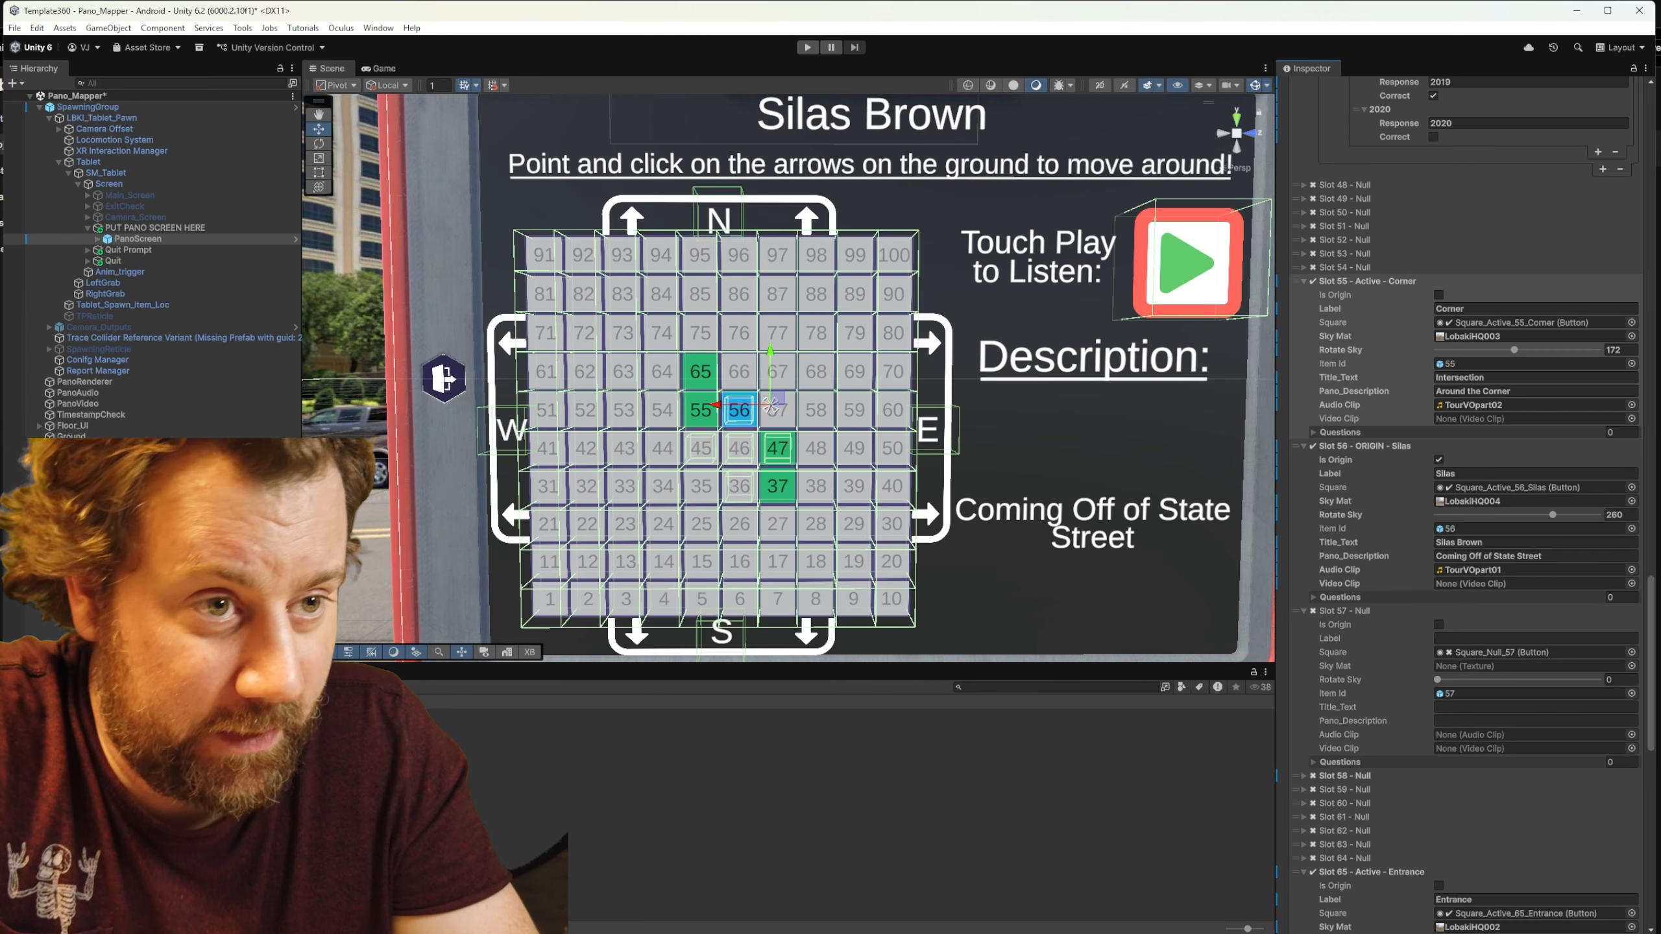
scroll(1465, 503, "up", 6)
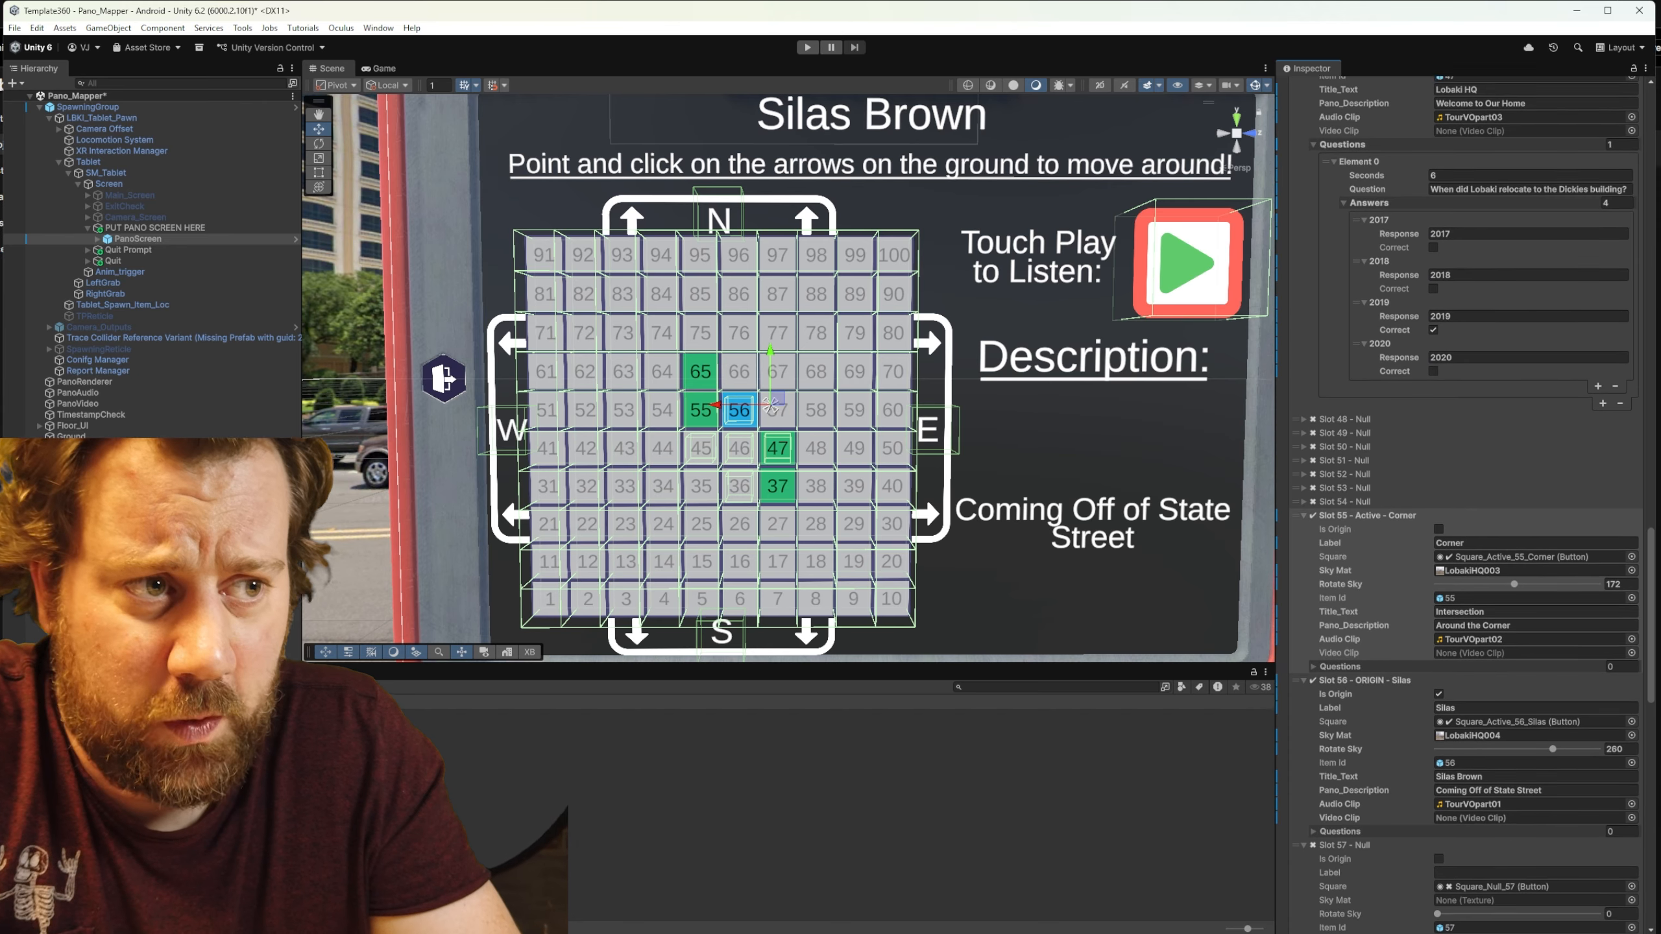
scroll(1465, 503, "up", 4)
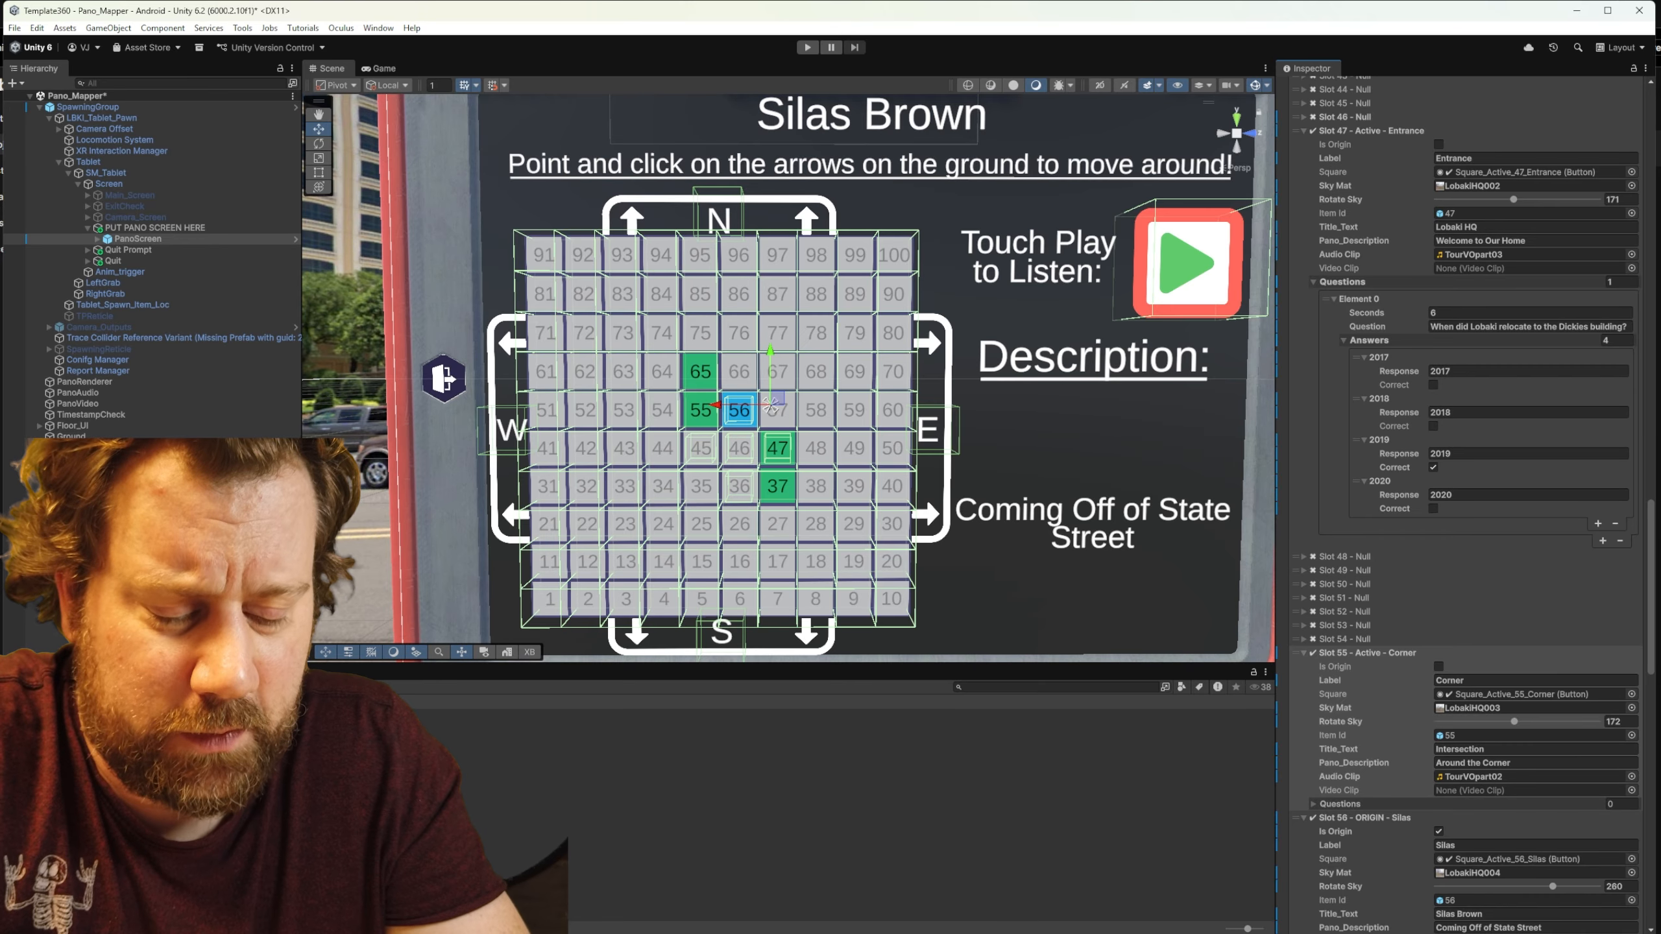
scroll(1421, 207, "up", 2)
right_click(1407, 198)
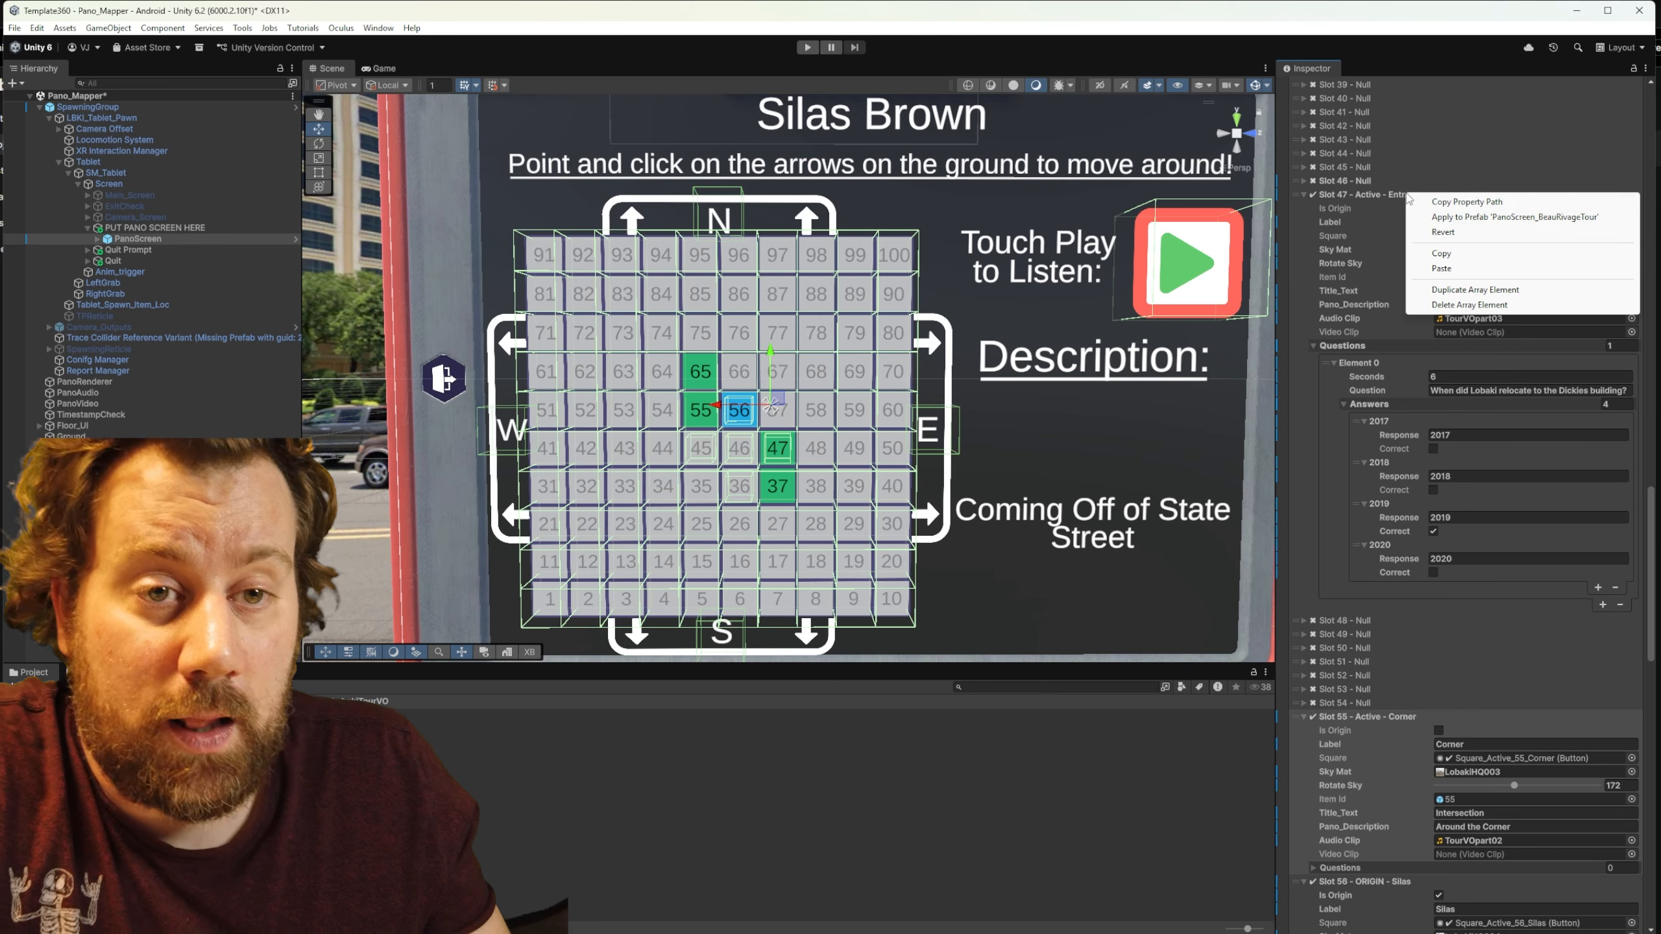
left_click(1452, 242)
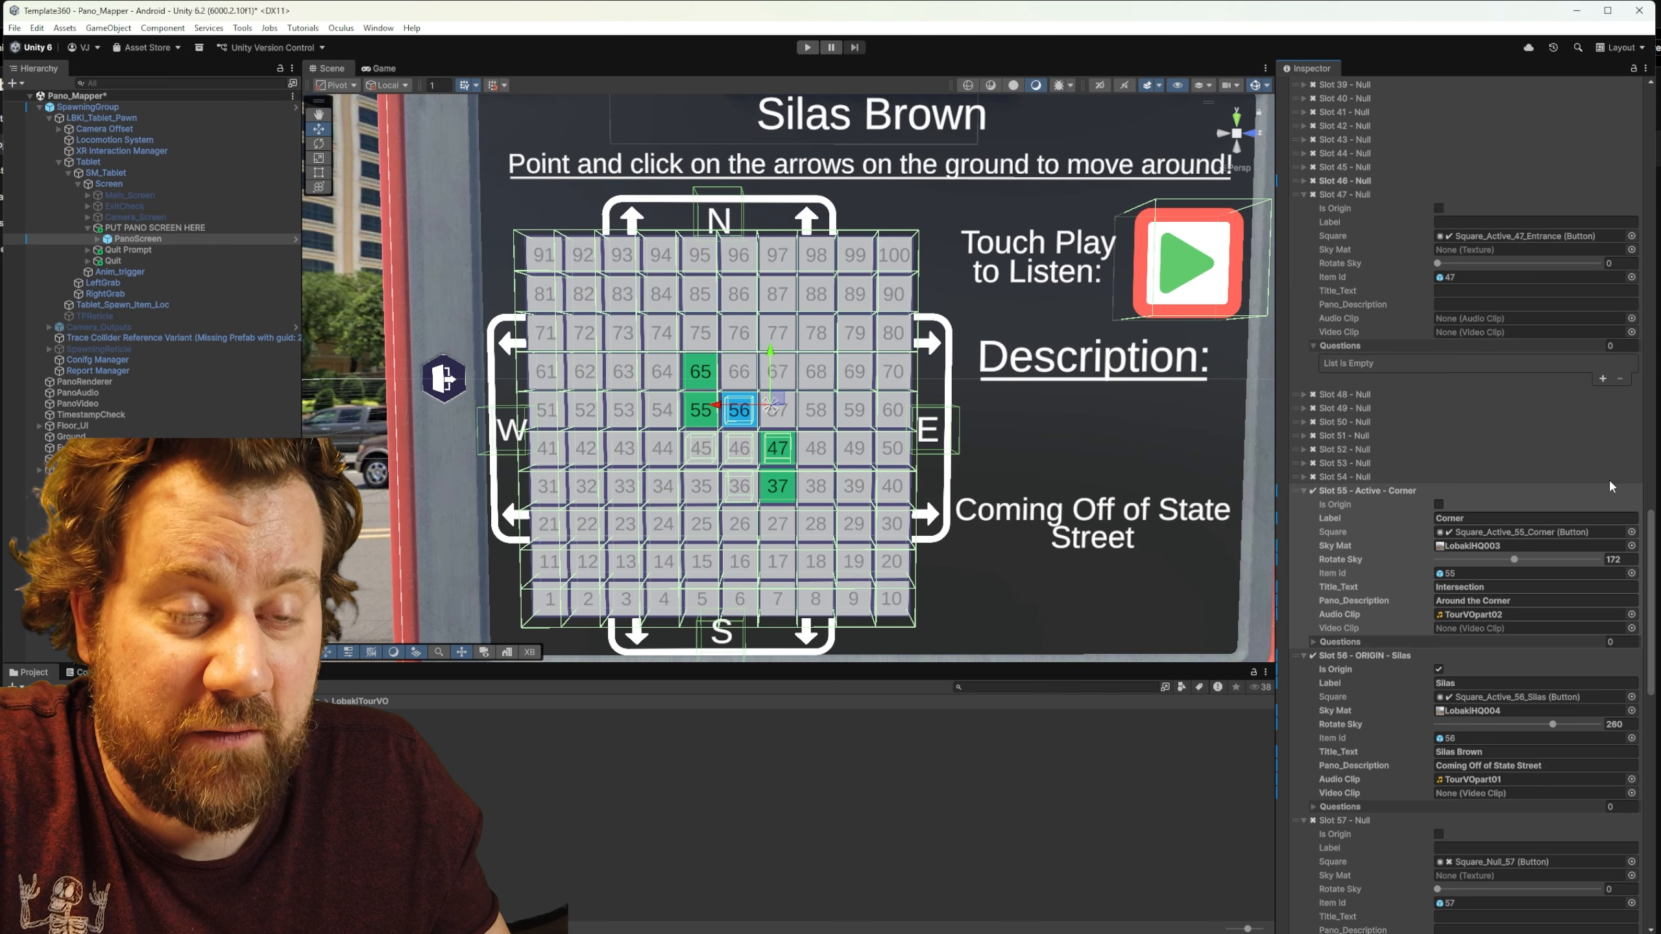
Step: Copy the Past panorama data with its question from slot 37, and revert slot 37 to its empty prefab values
scroll(1503, 393, "up", 18)
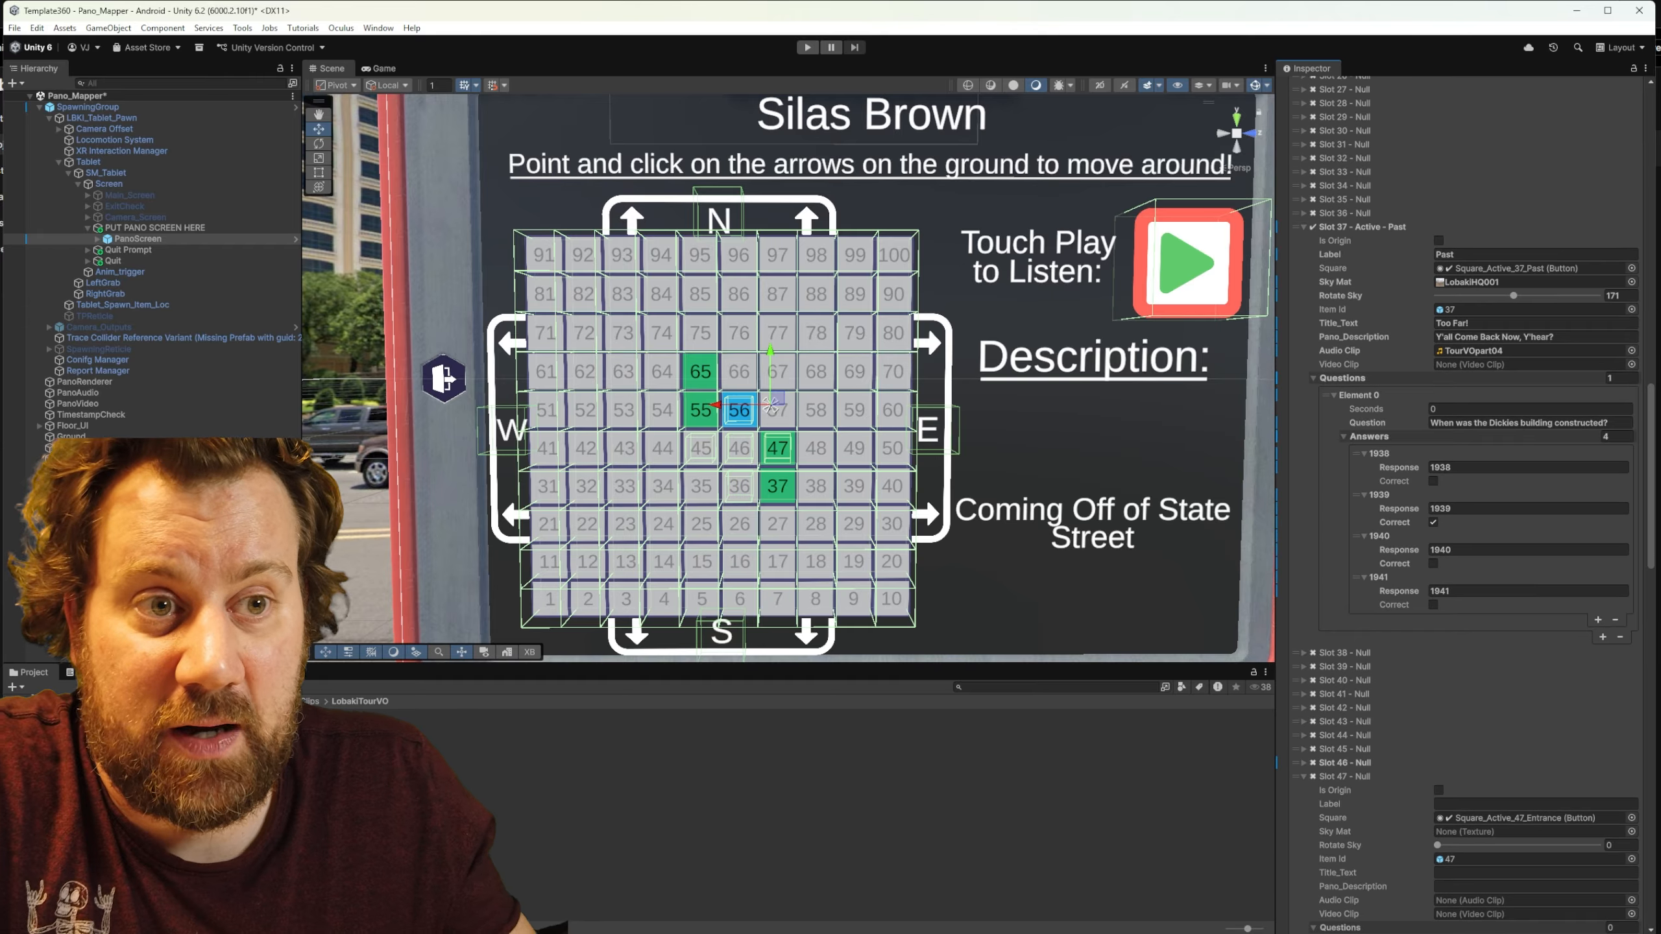
right_click(1363, 227)
left_click(1390, 287)
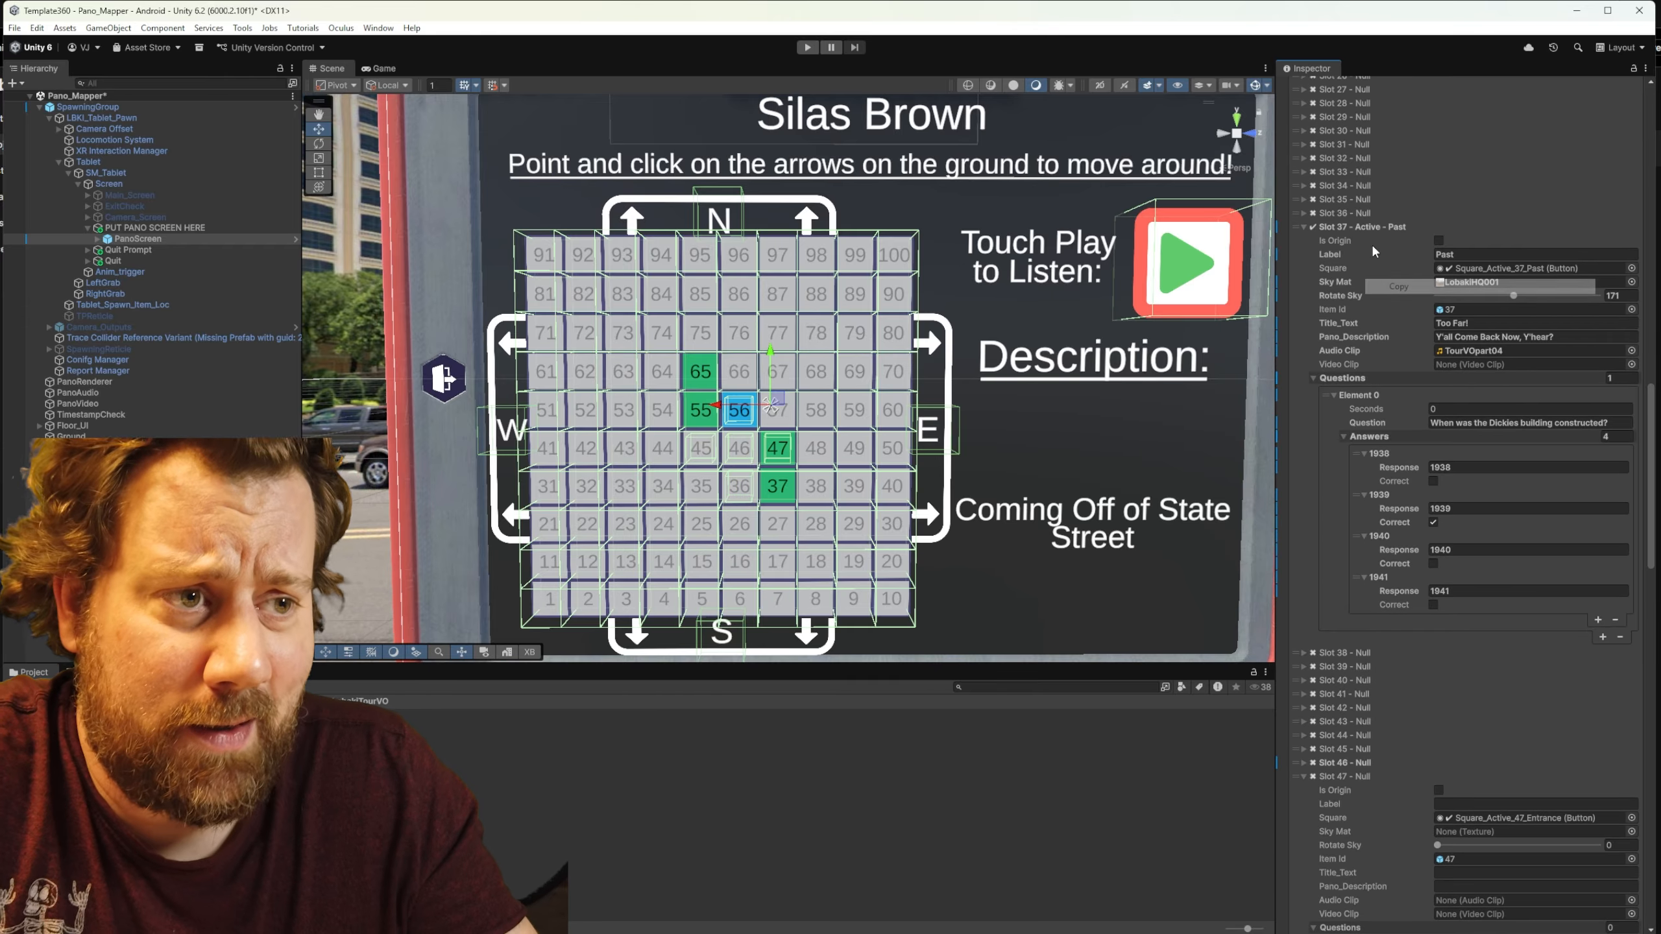
right_click(1376, 229)
left_click(1419, 270)
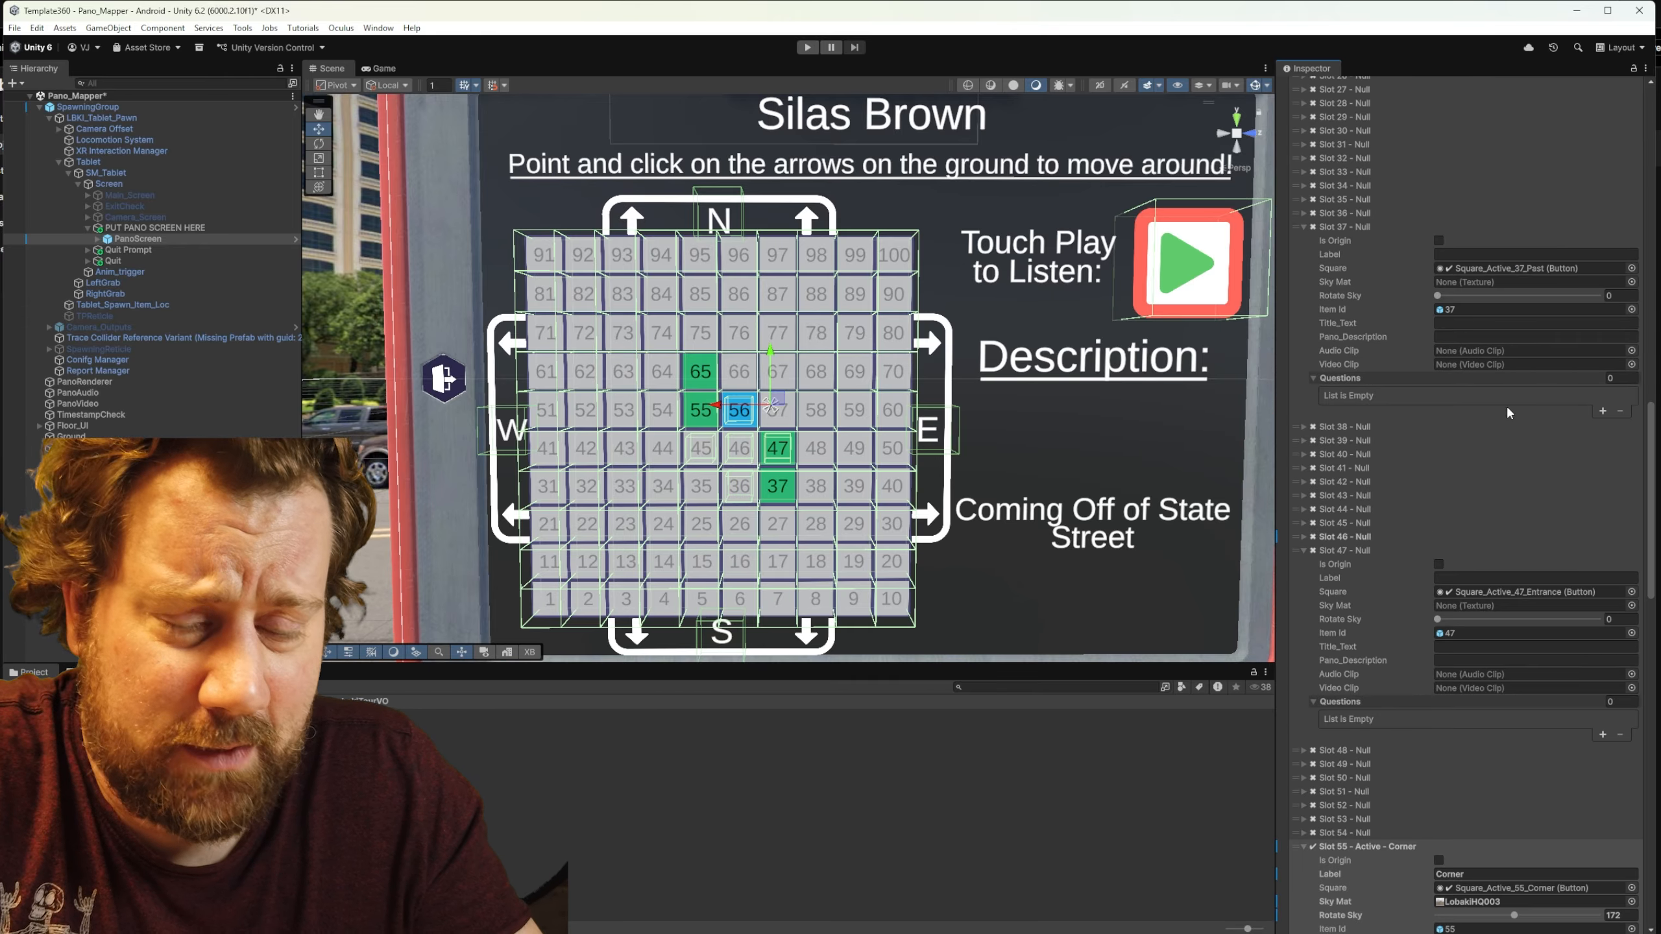
Step: Paste the copied Past panorama data with its question into slot 75
left_click_drag(1648, 426, 1648, 730)
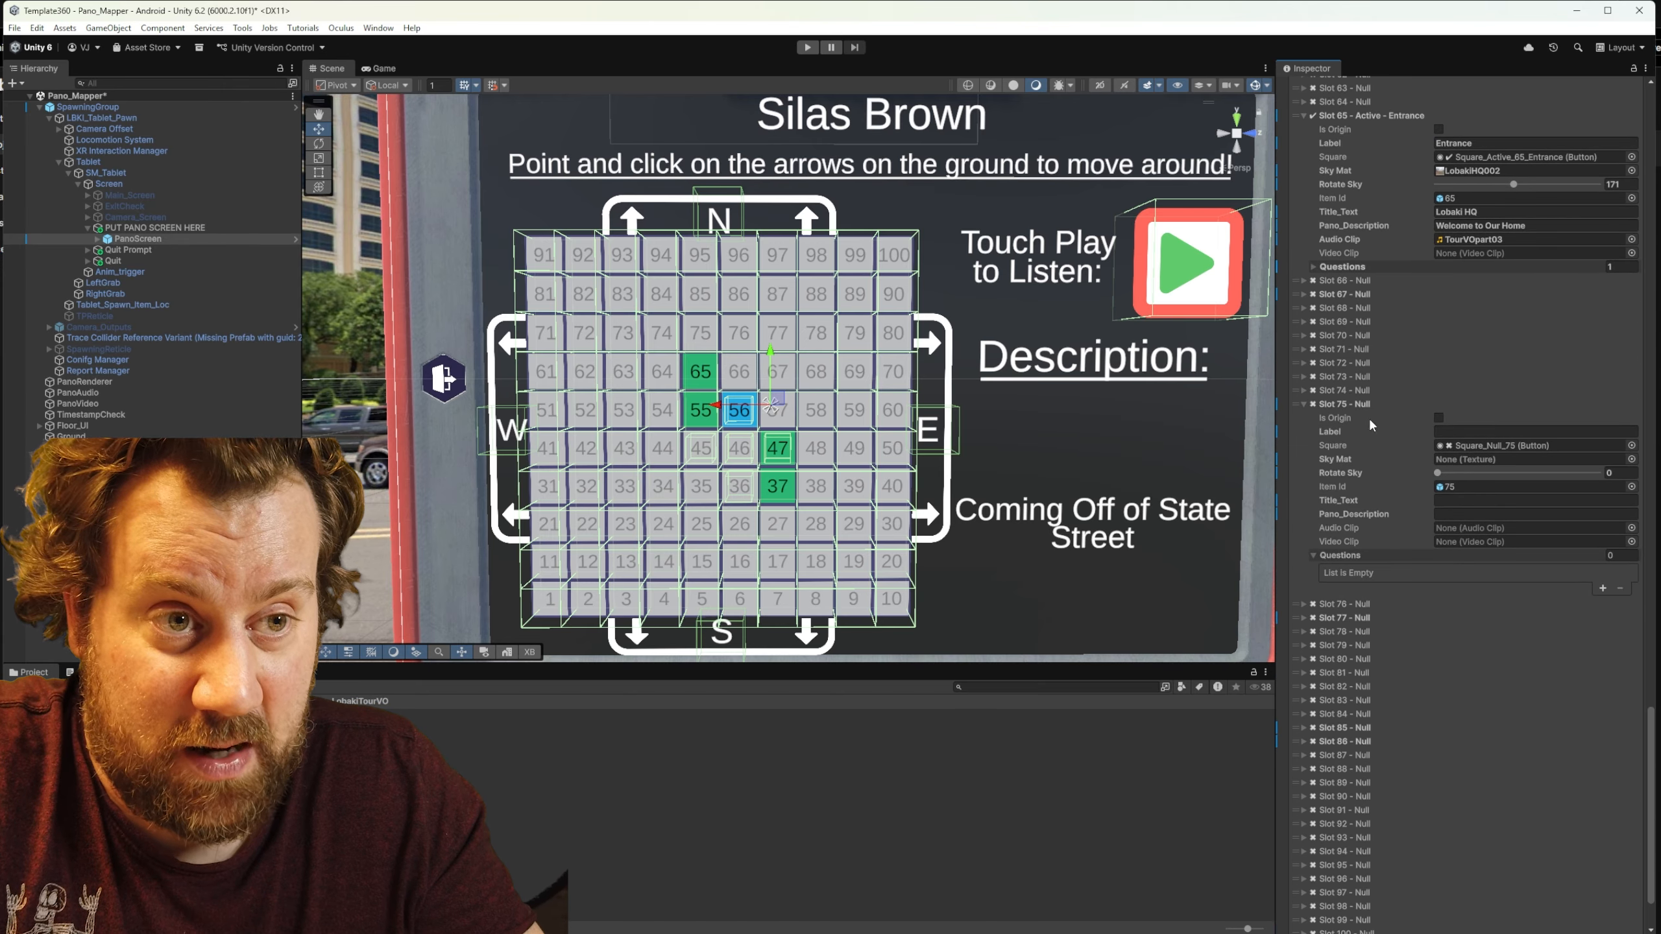
right_click(1355, 406)
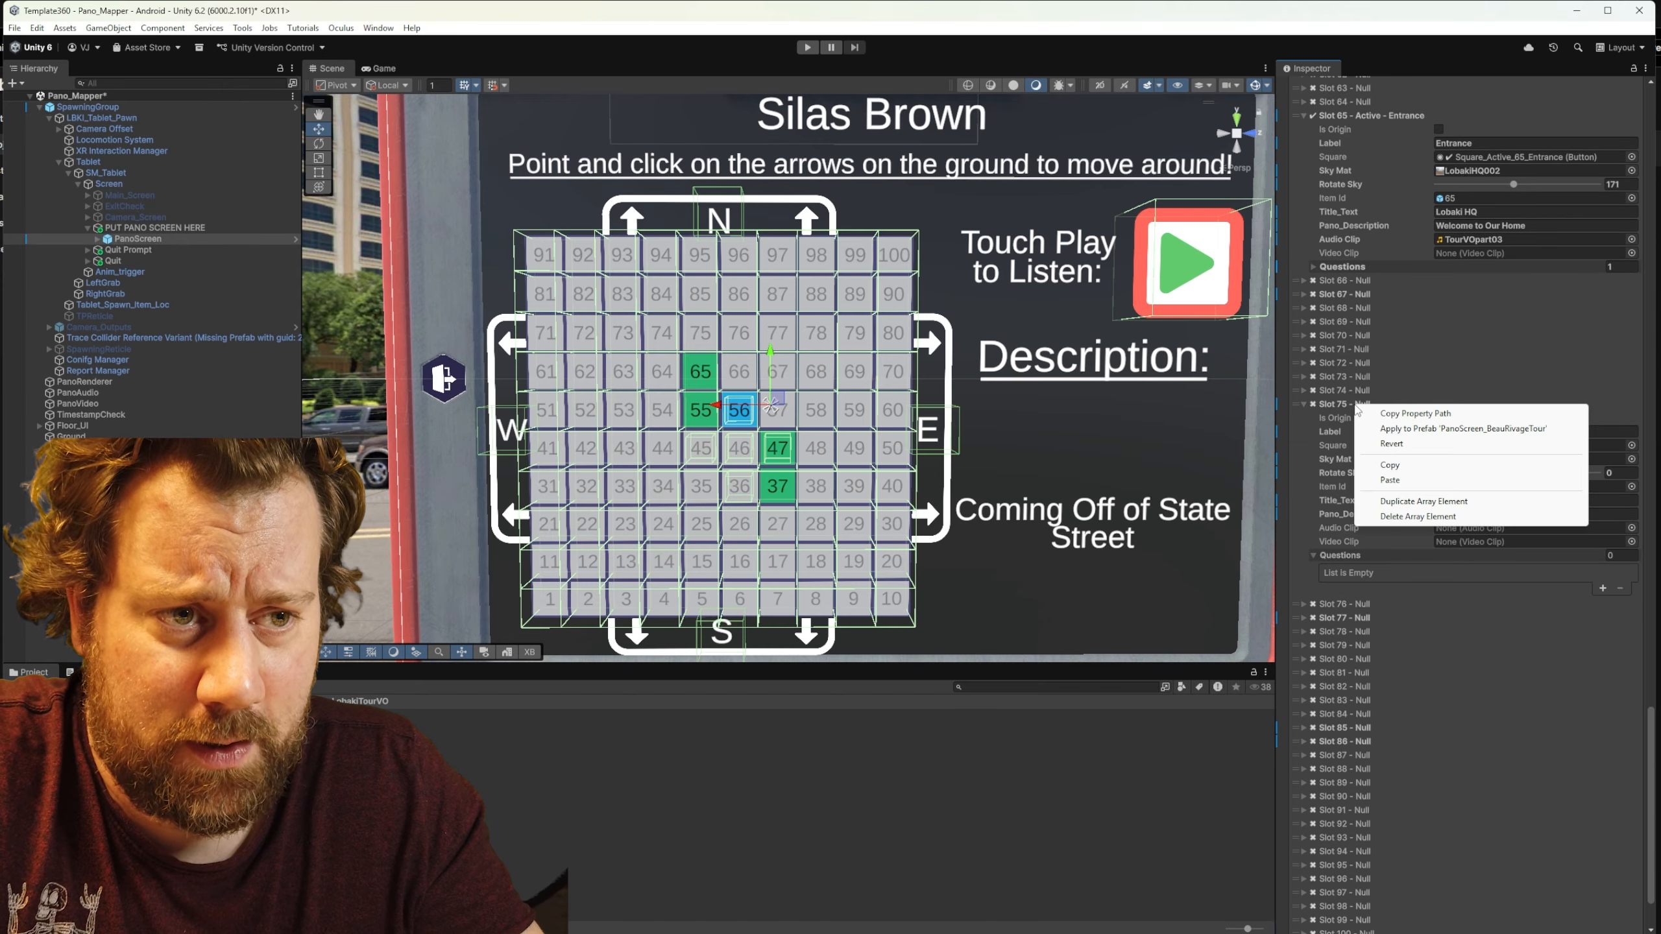
left_click(1385, 479)
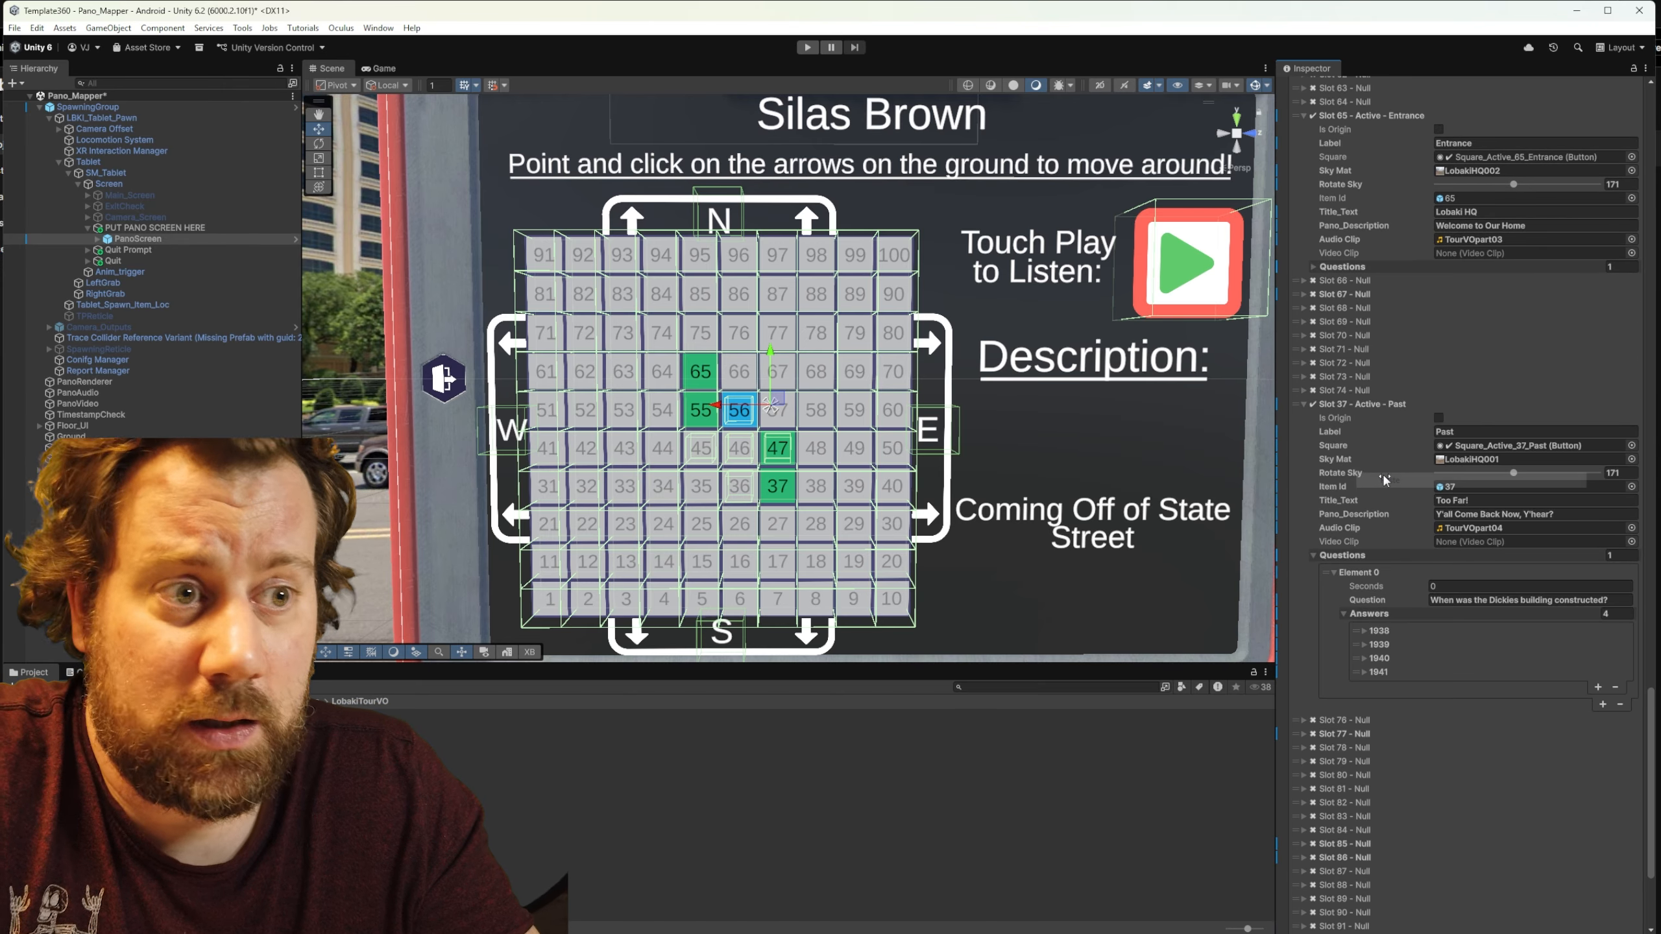
Step: Revert the Square and Item Id references of the pasted Past slot to slot 75's own prefab values, and update the map
right_click(1523, 452)
left_click(1491, 492)
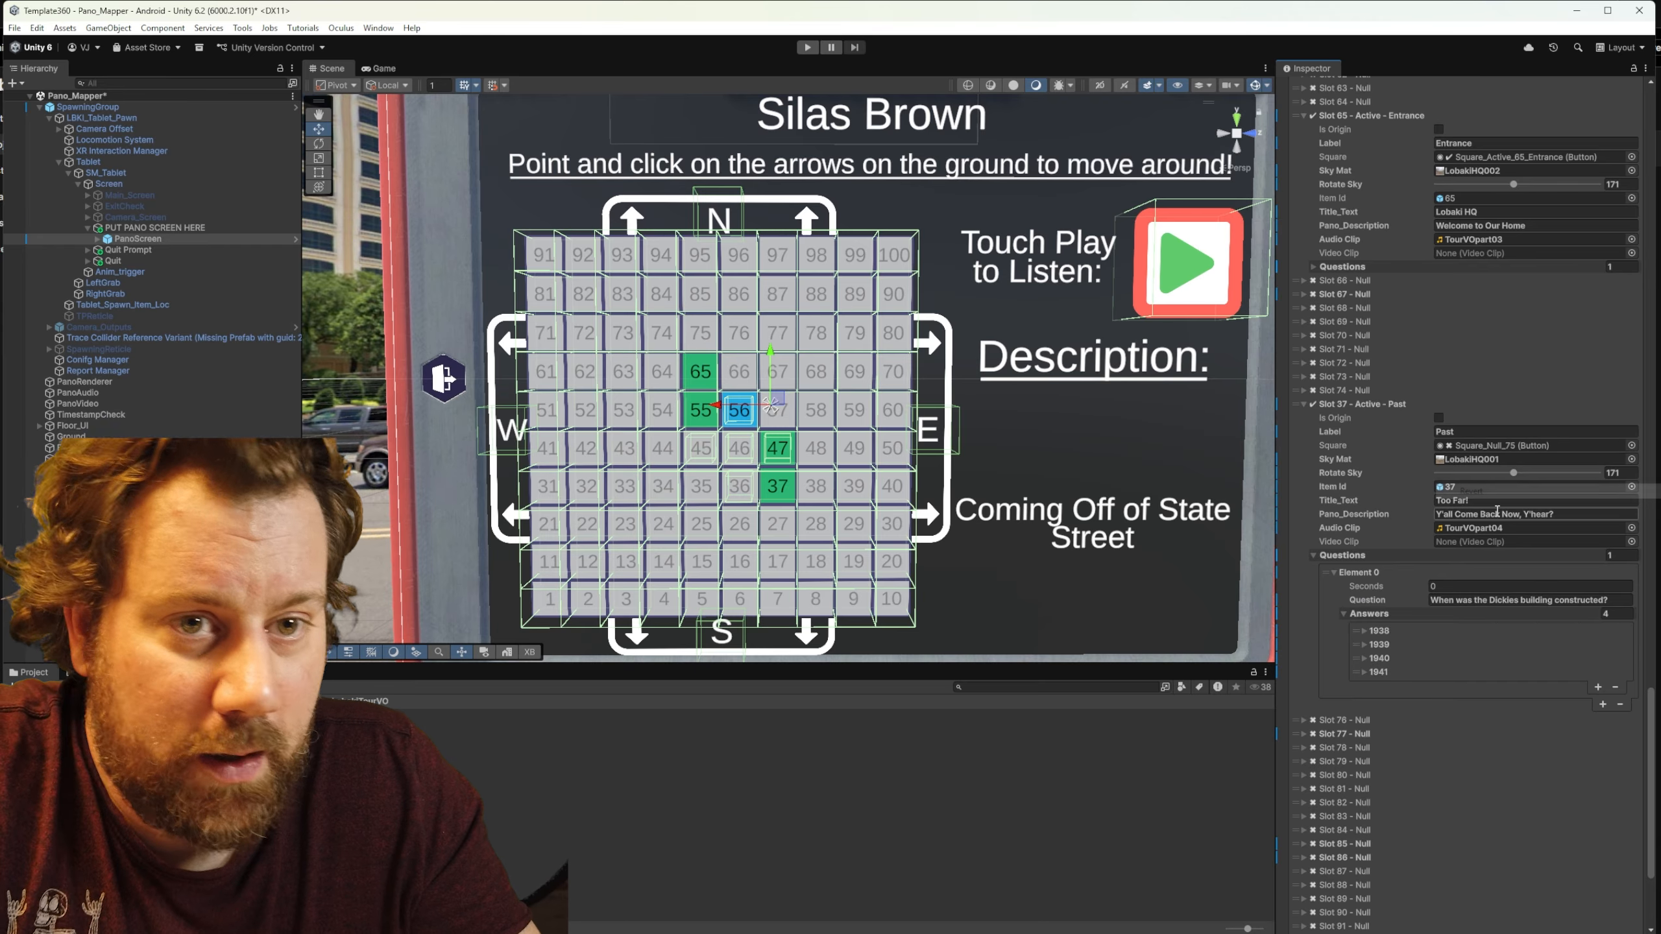
right_click(1489, 498)
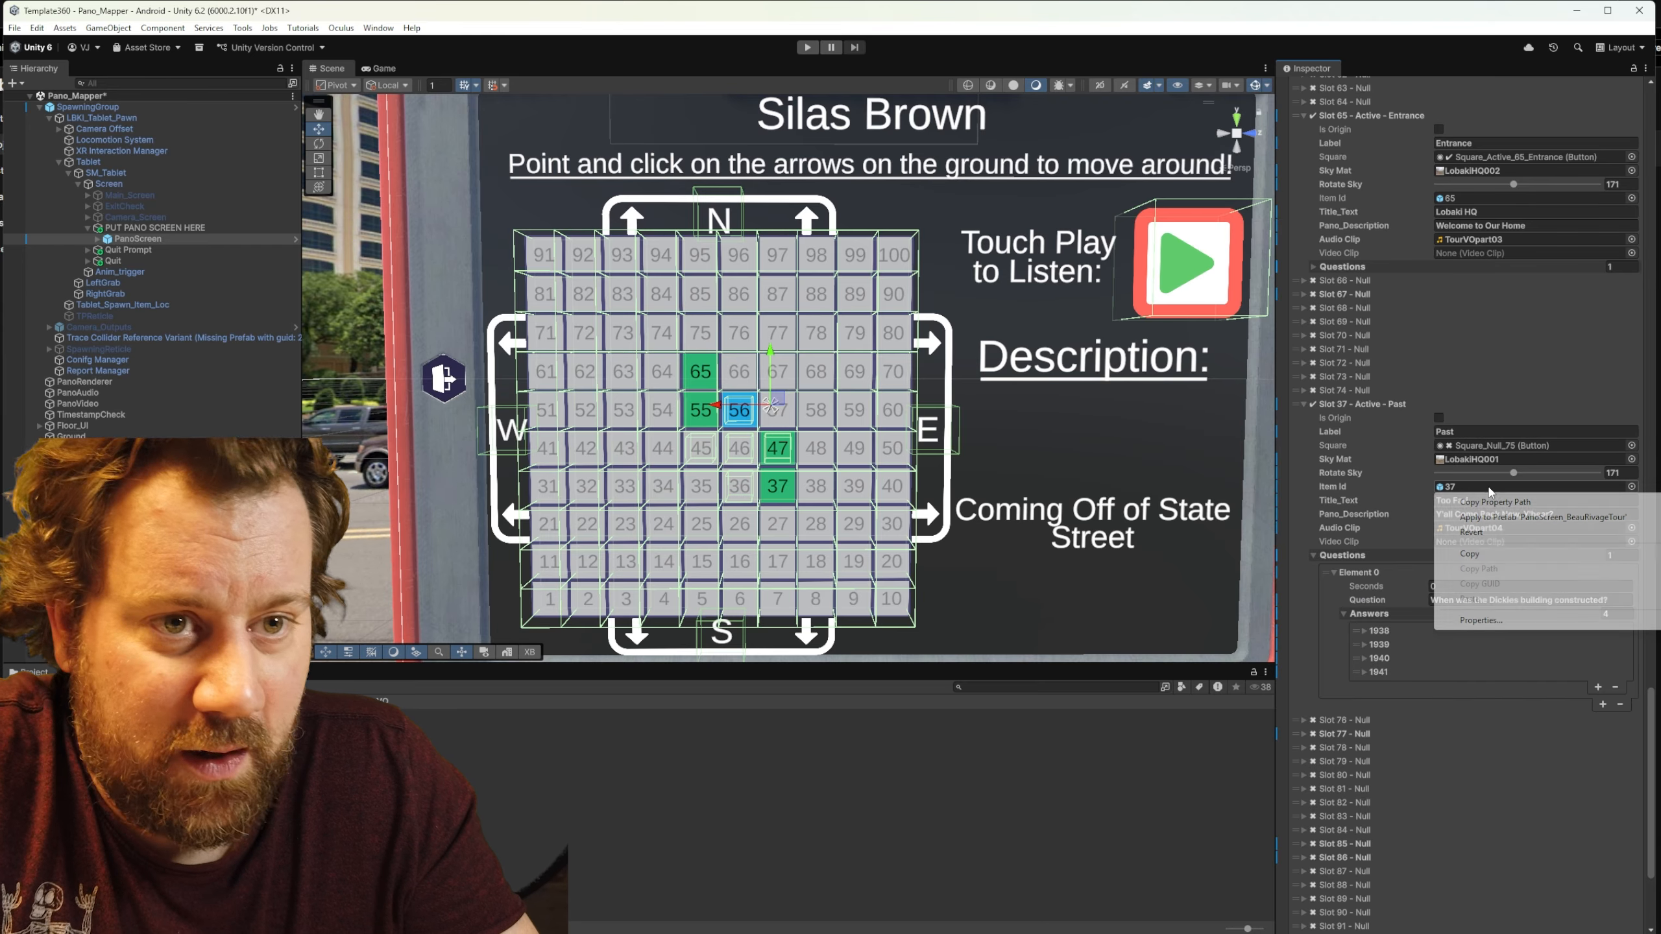
left_click(1479, 533)
left_click_drag(1650, 719, 1649, 858)
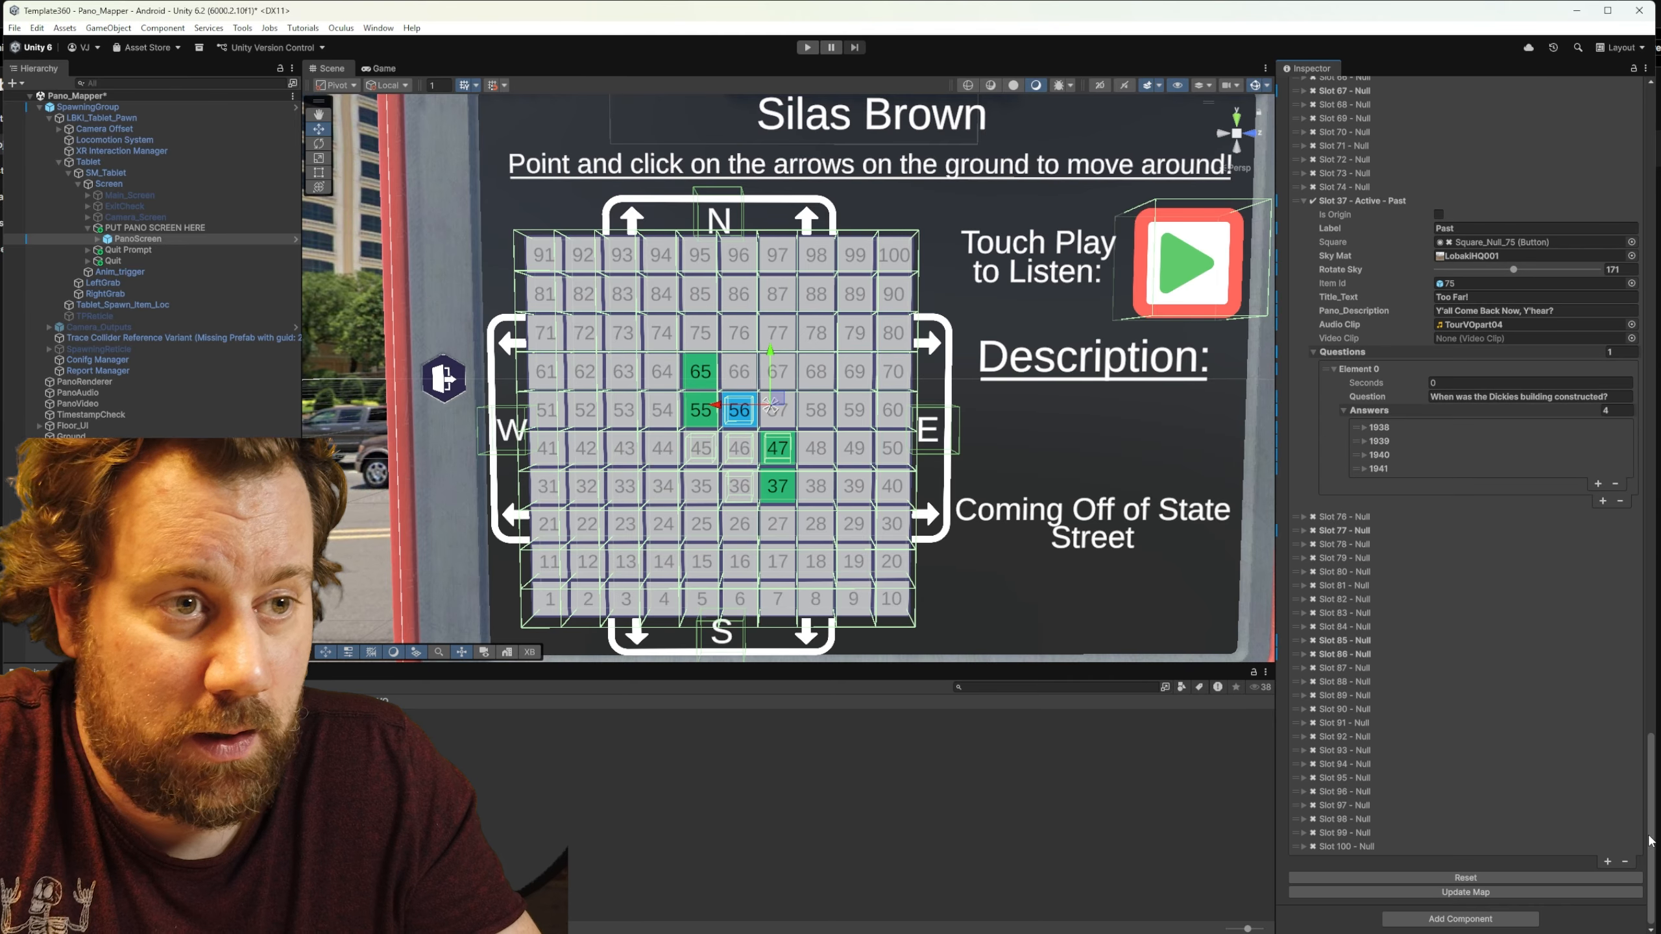
left_click(1461, 892)
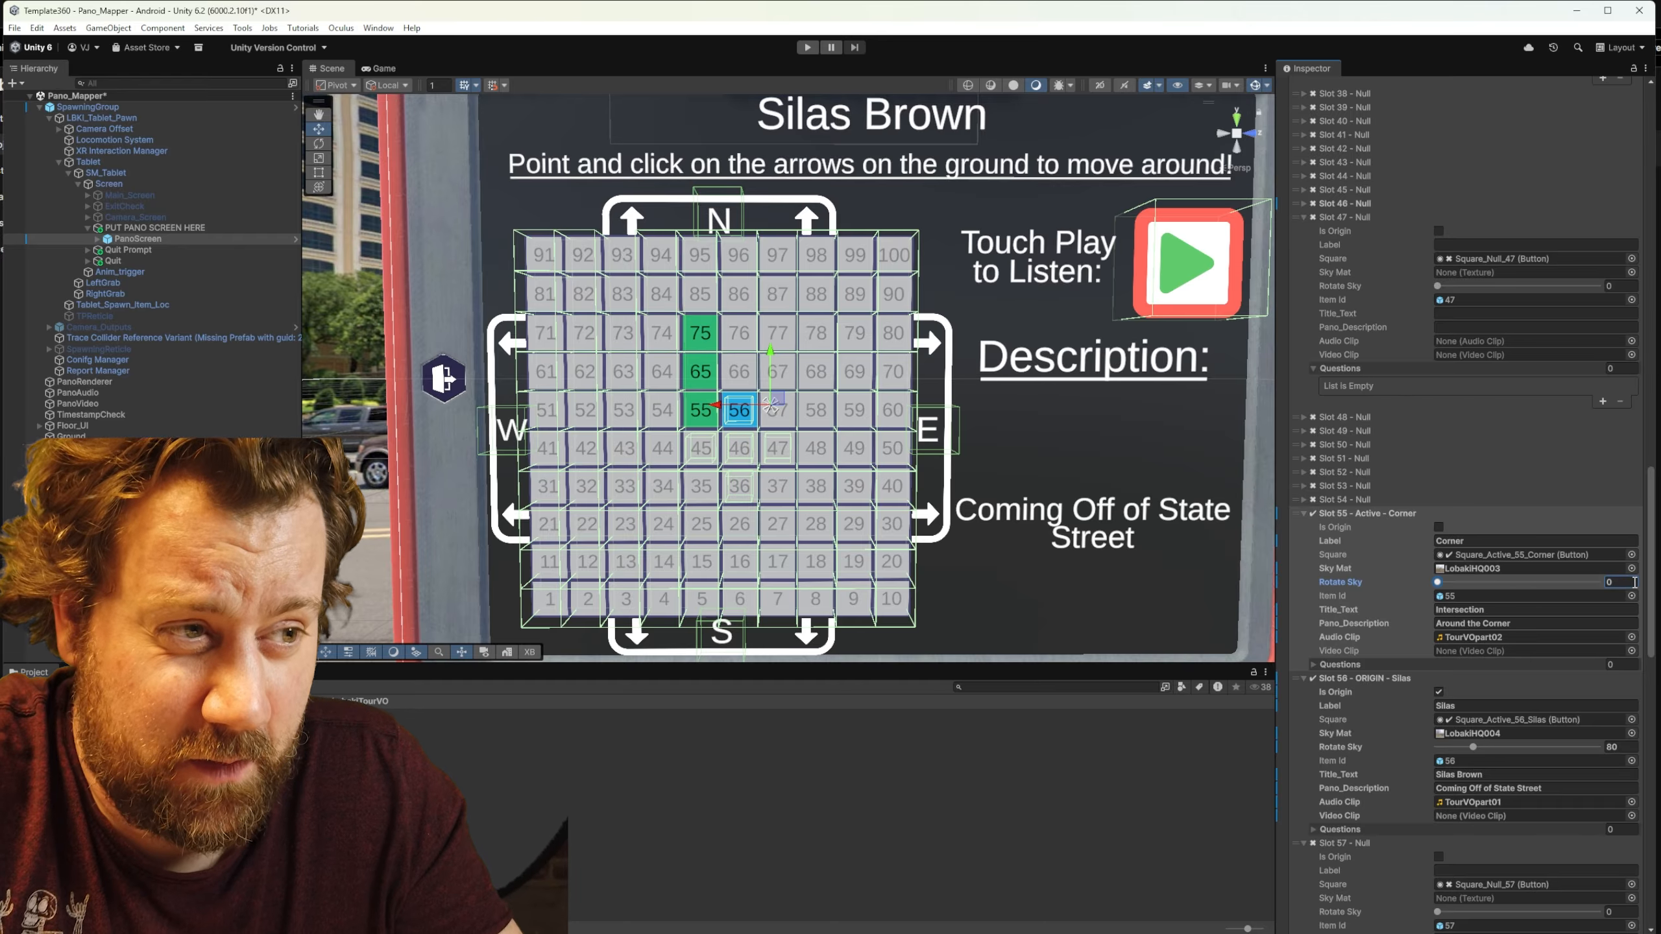
Step: Adjust the sky rotation of Entrance slot 65, and preview the tour in Play mode before returning to editing
scroll(1635, 582, "down", 10)
left_click(1626, 671)
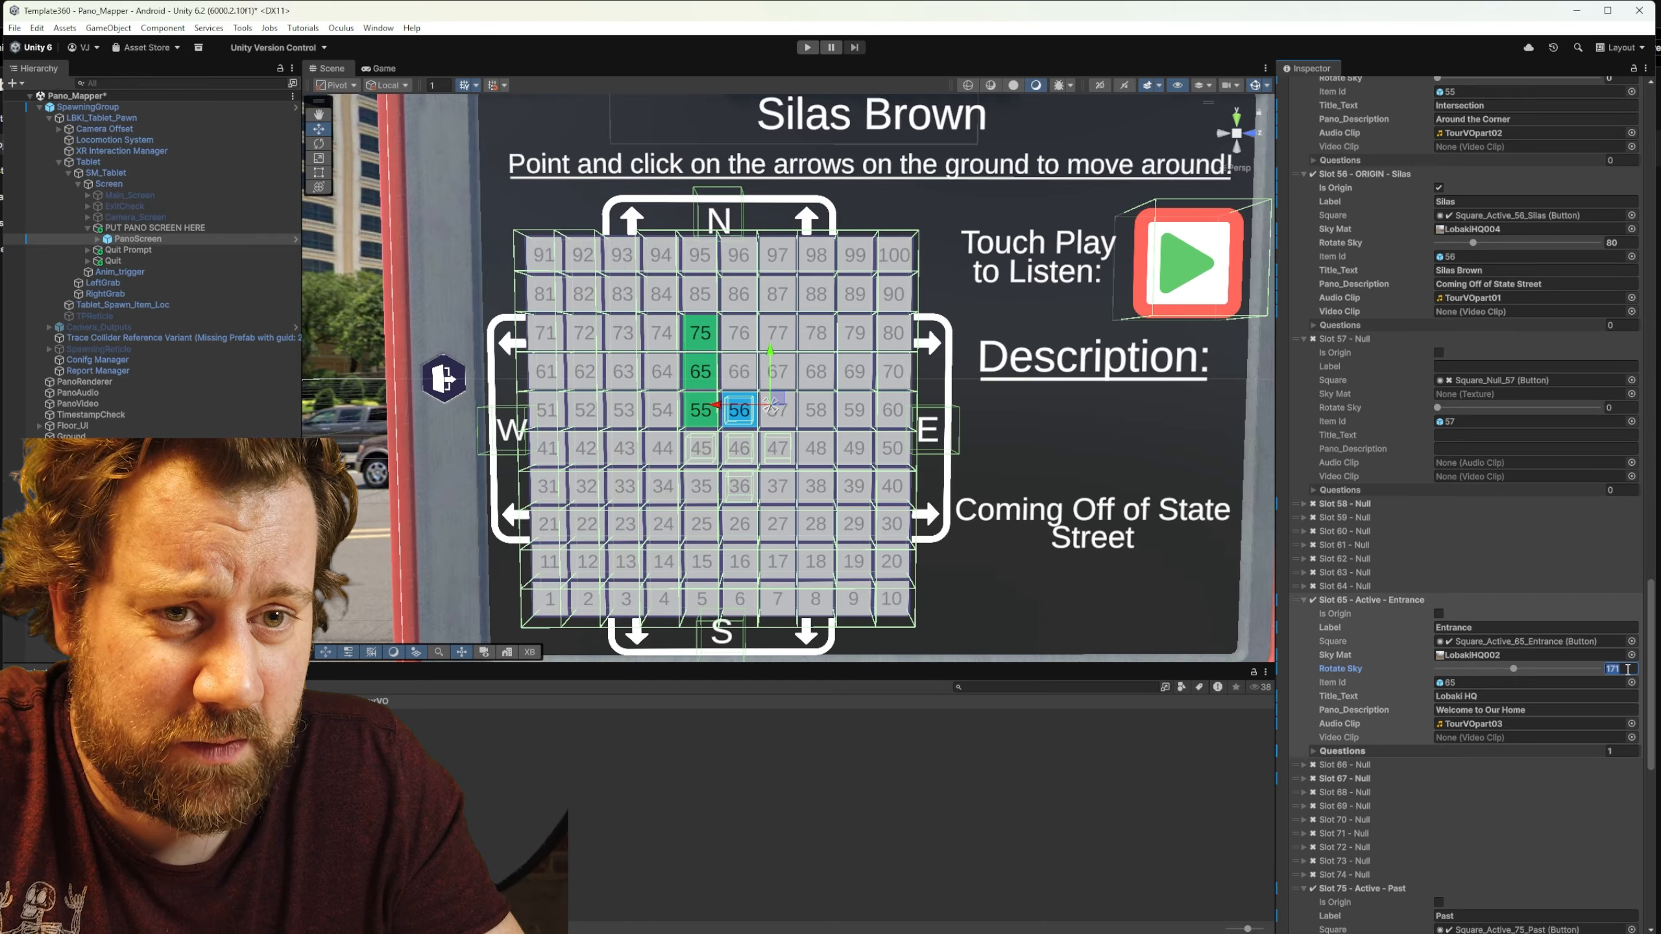
left_click(807, 47)
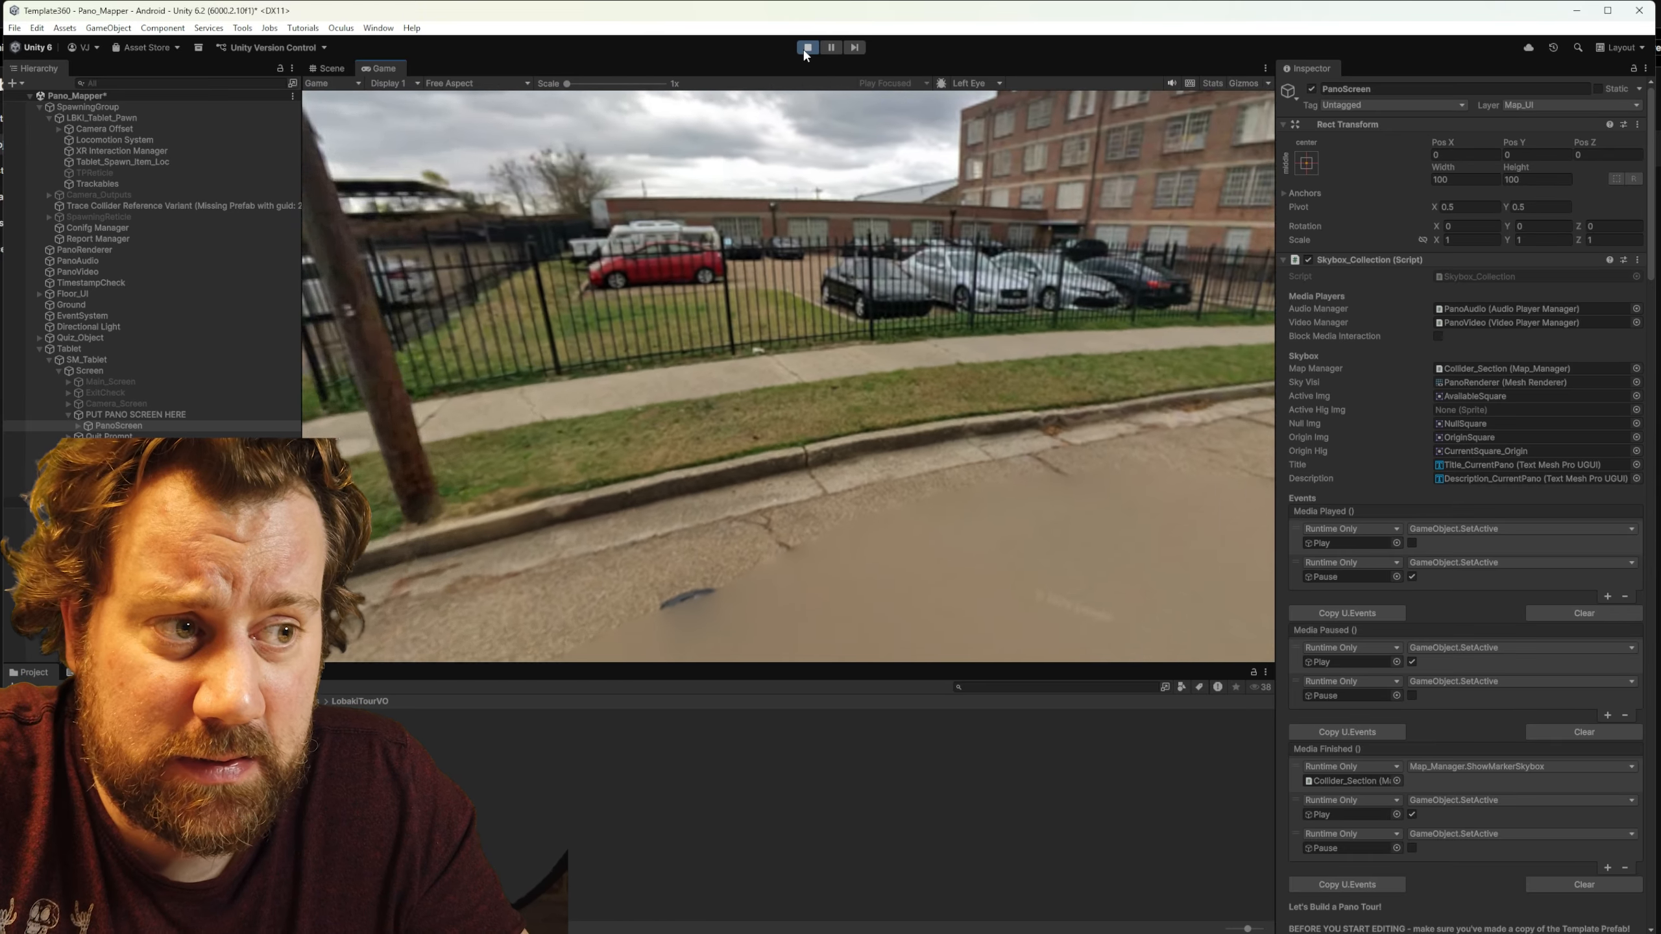
left_click(807, 49)
Step: Set the product name in the project's Player settings to Lobaki HQ Tour
left_click(39, 28)
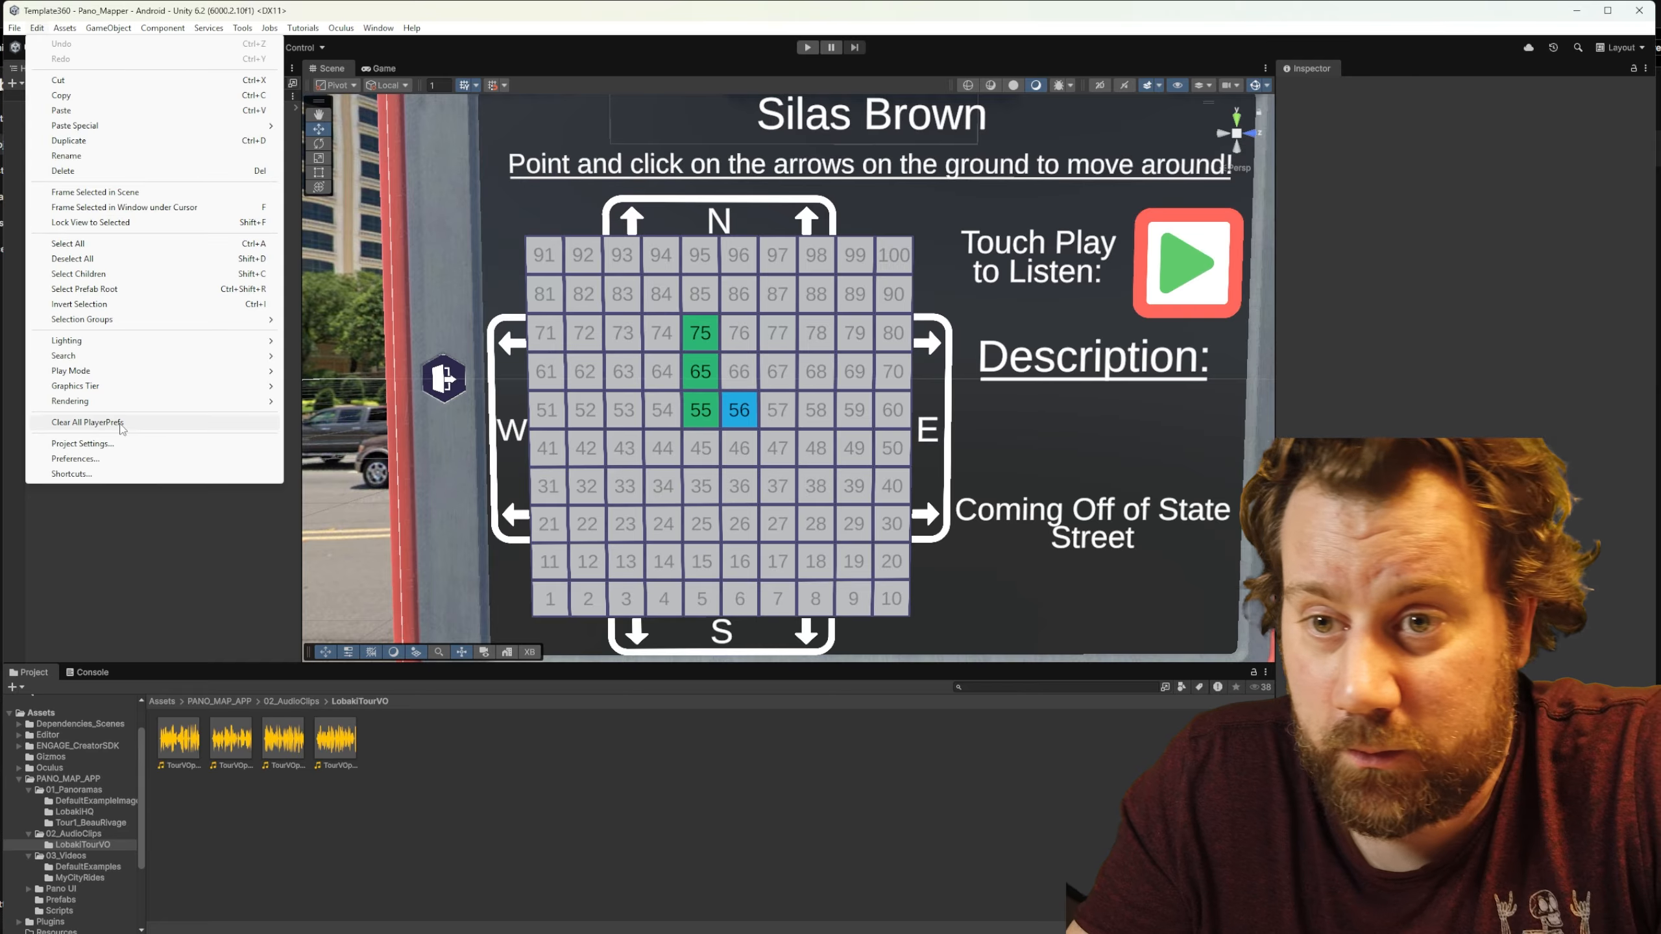
left_click(111, 446)
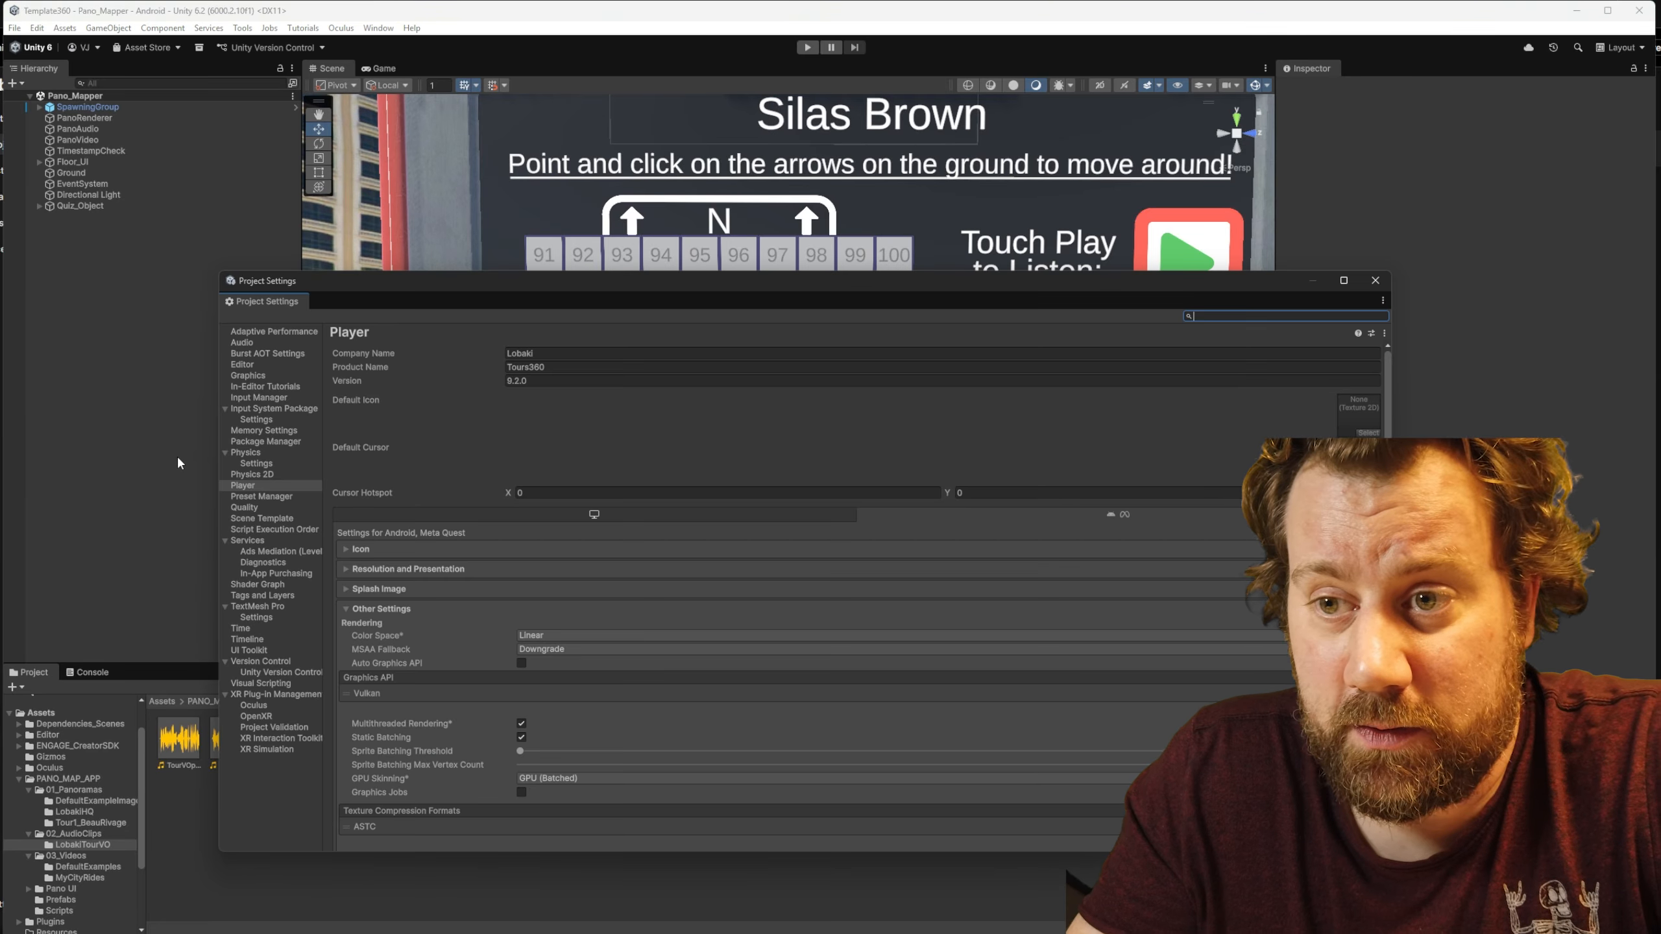
left_click(260, 485)
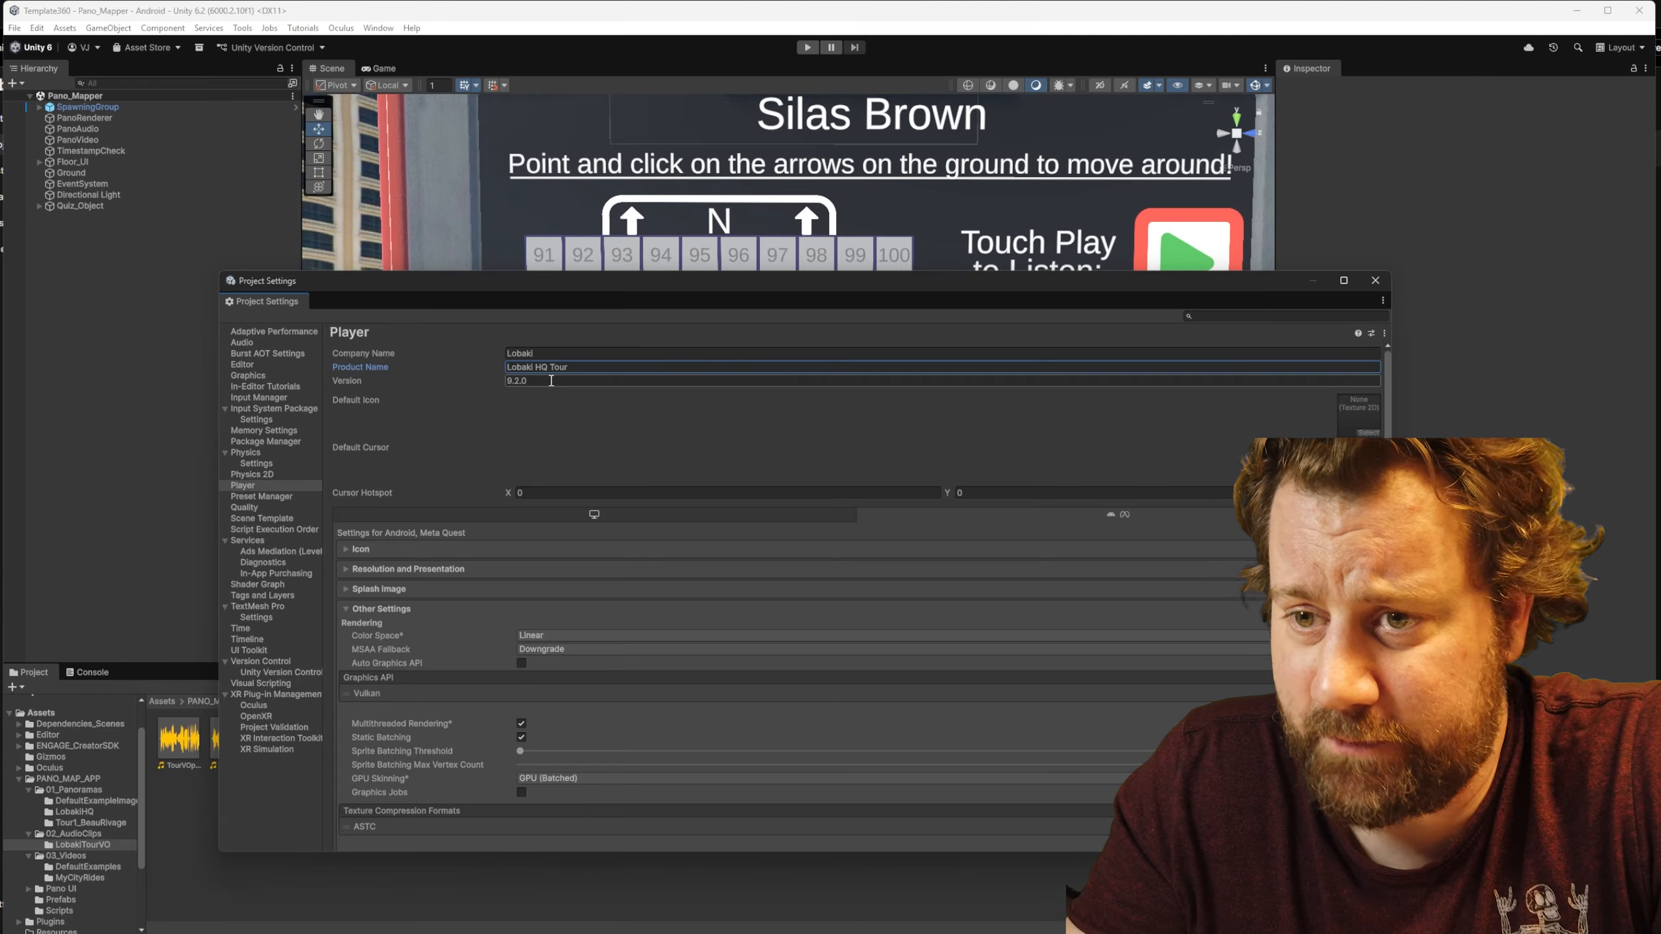
Step: Build the project for Meta Quest as an APK named BakiOfficeTour in the Unity Builds folder
left_click(14, 28)
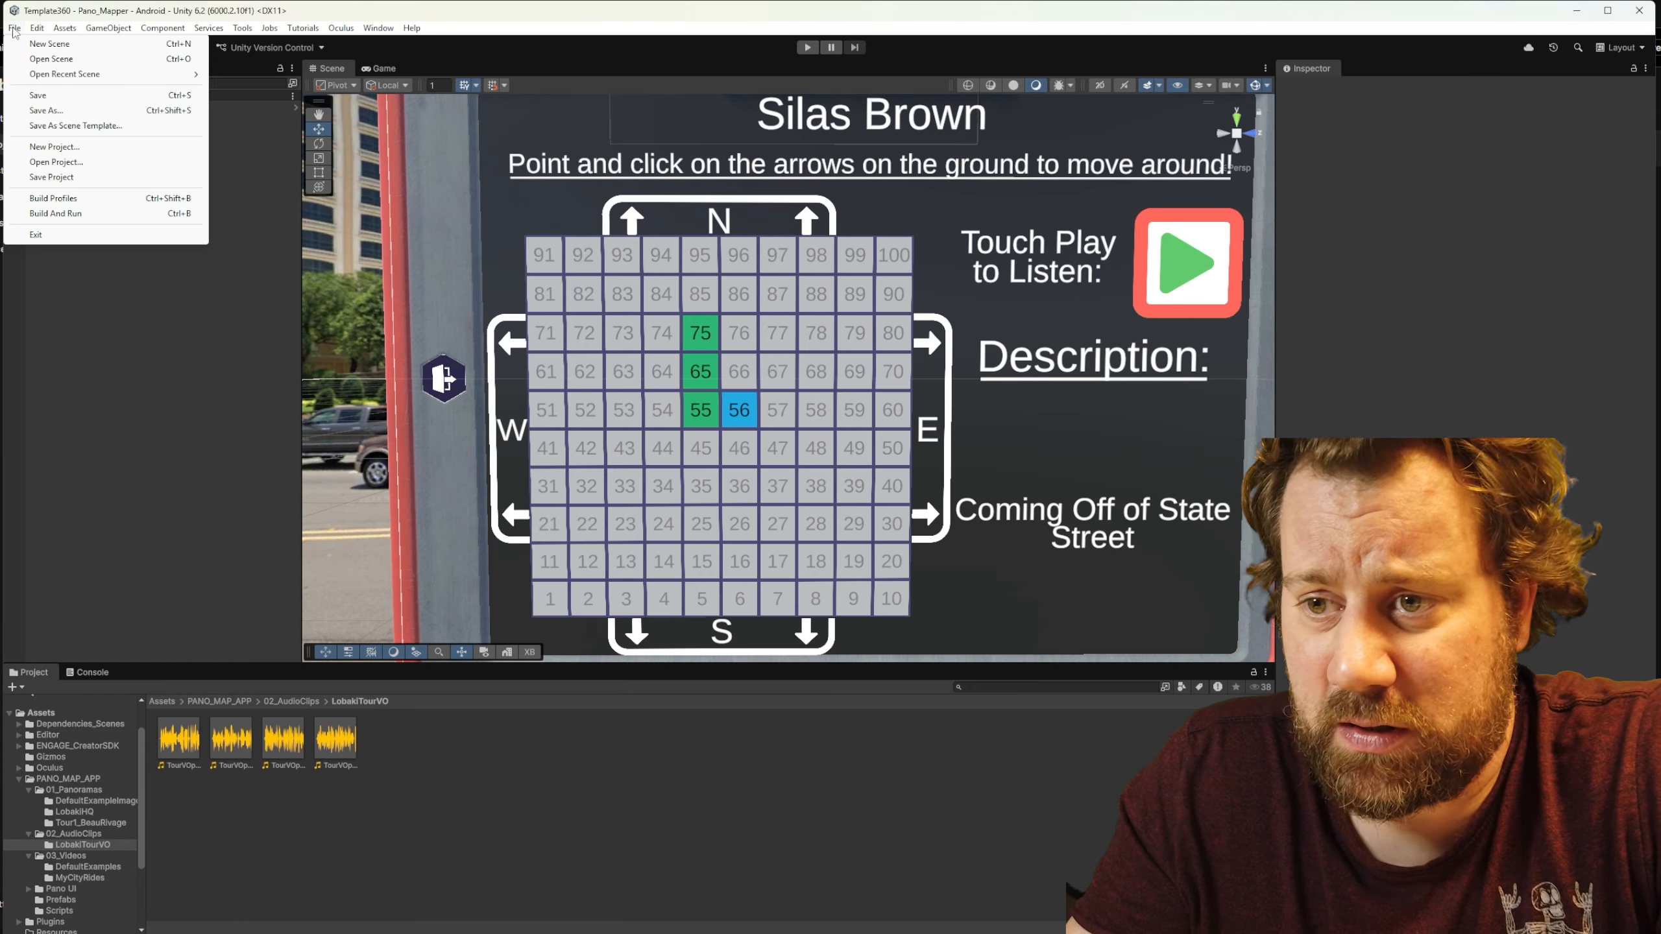
left_click(59, 199)
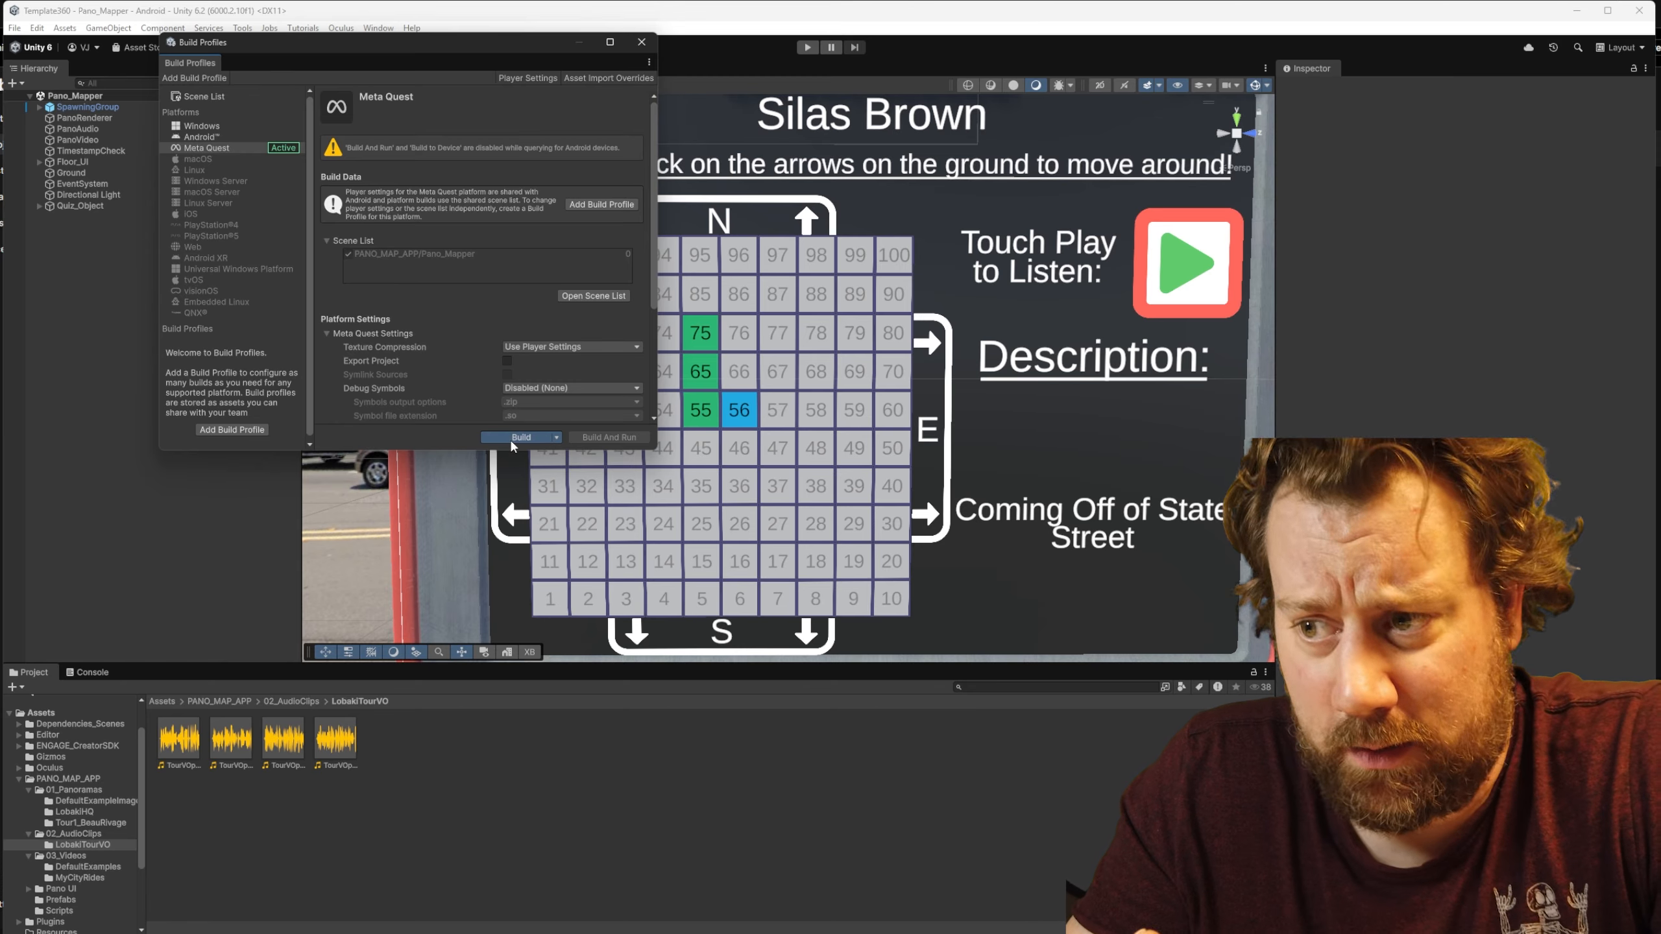
left_click(481, 605)
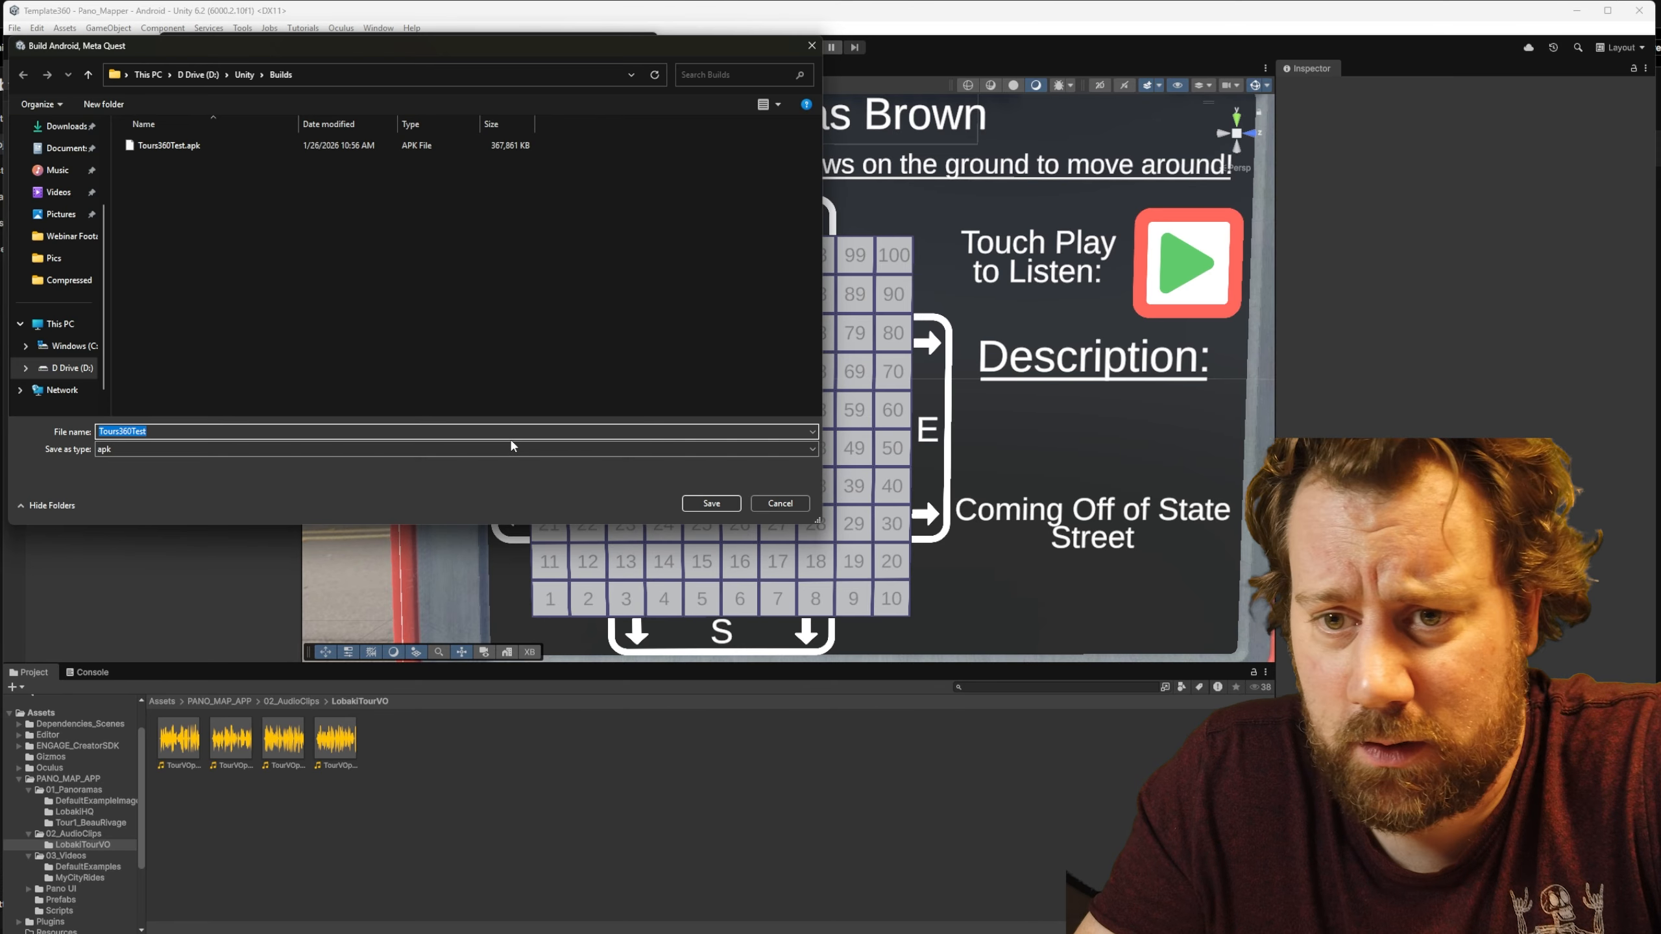
type("BakiOfficeTour")
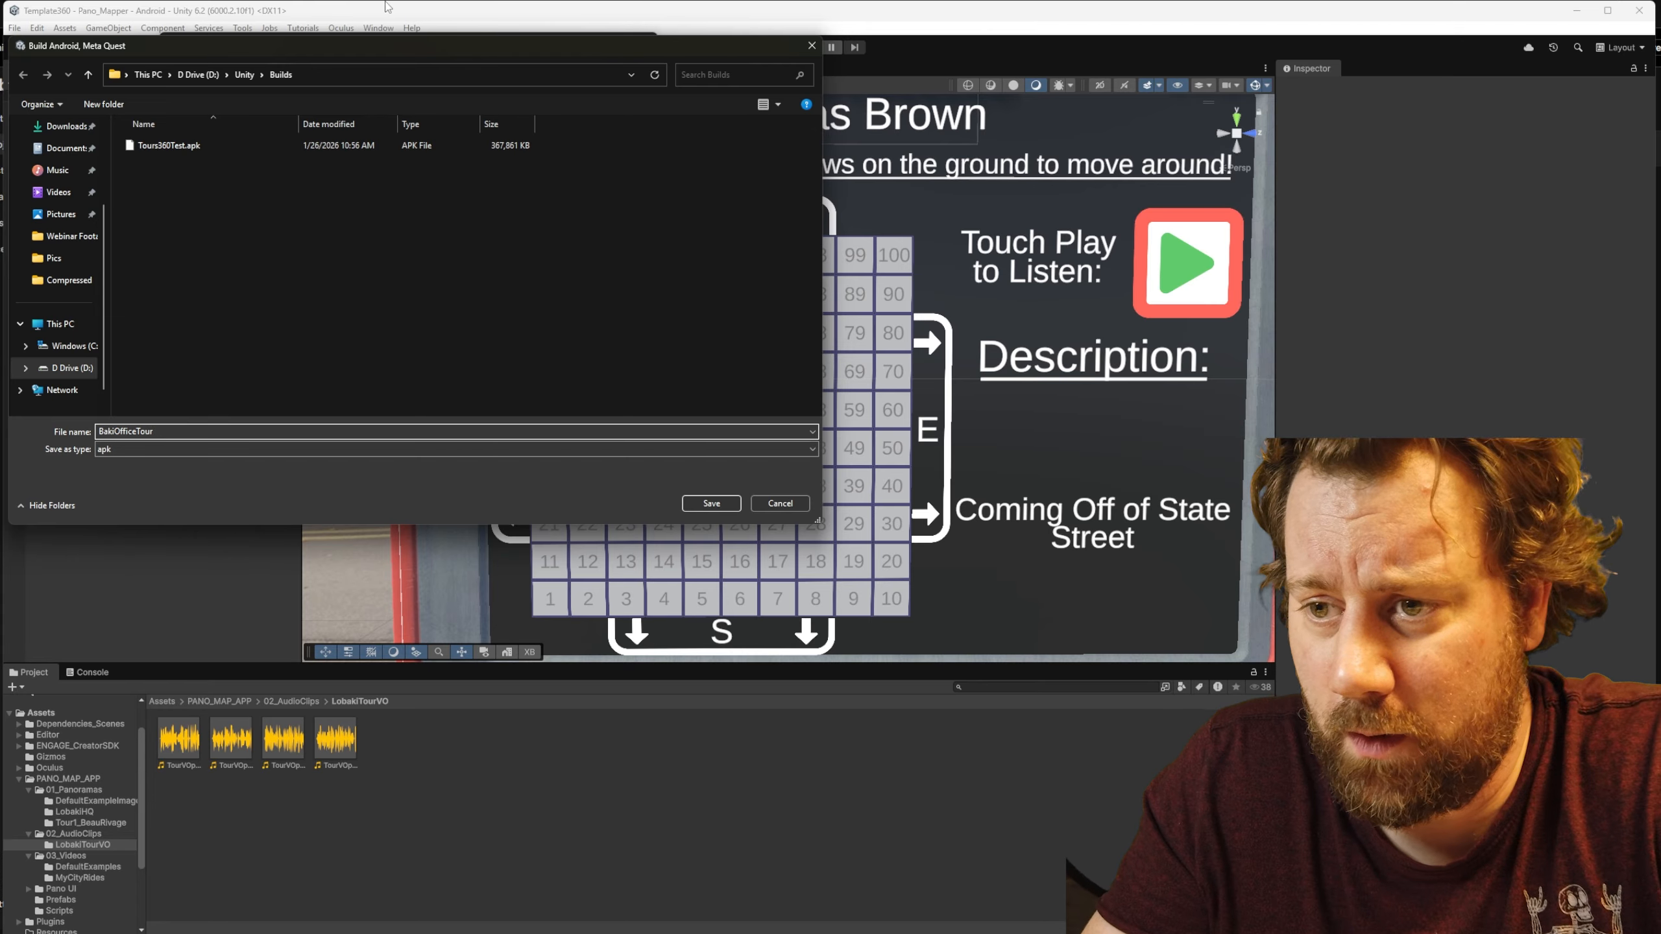
left_click(712, 502)
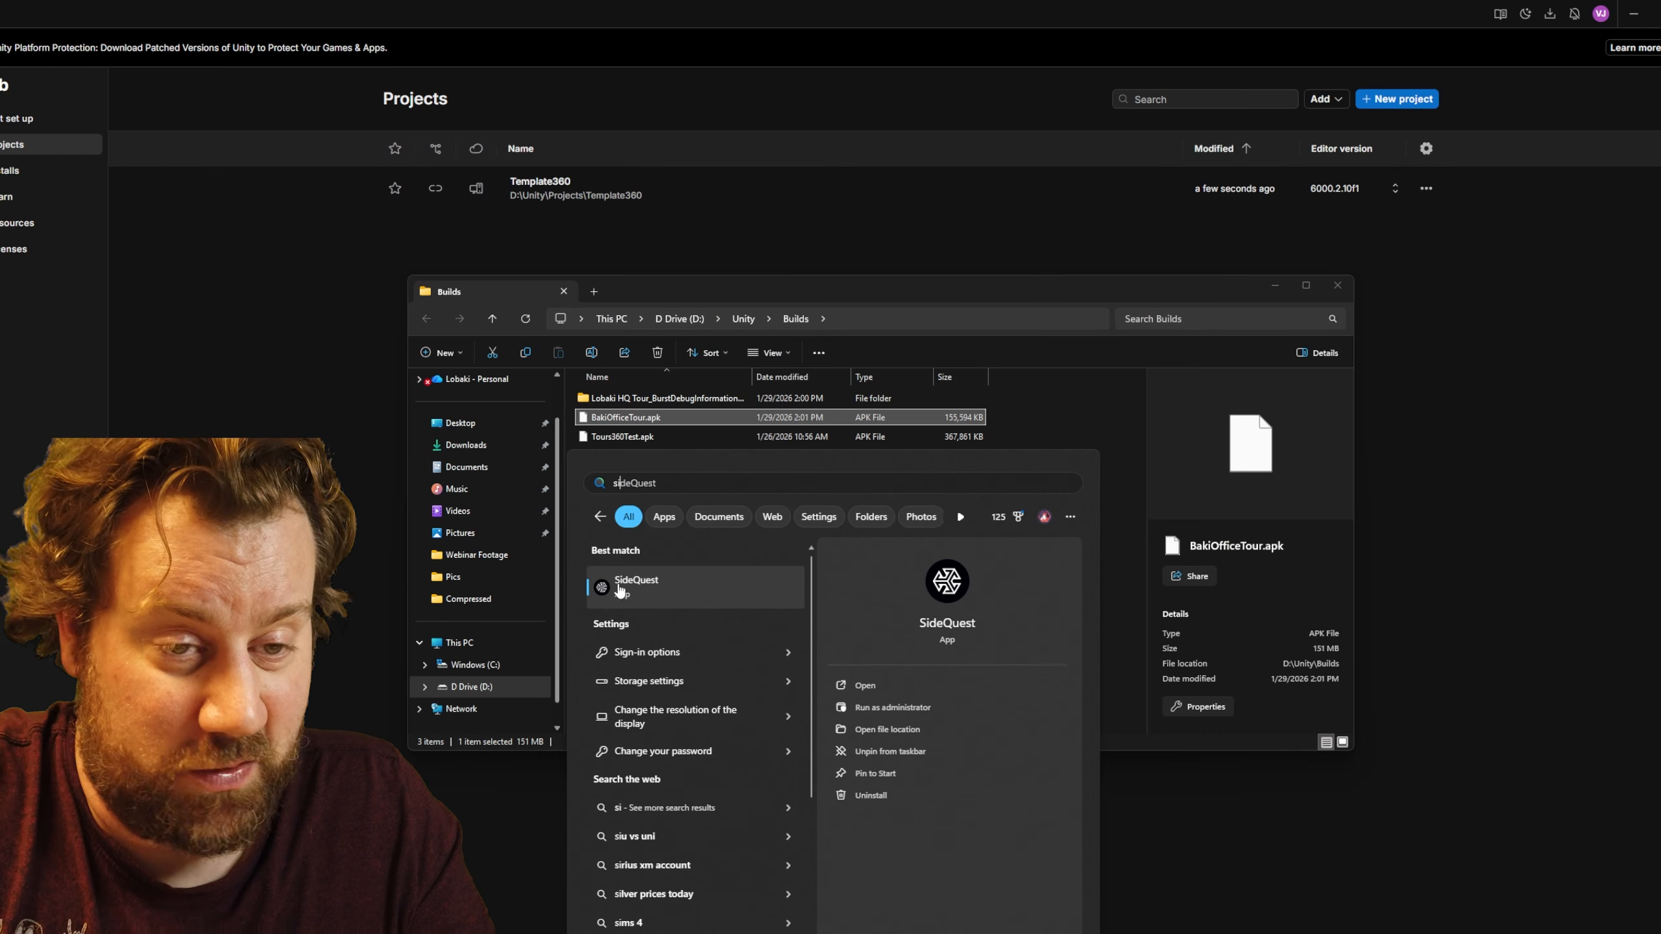
Step: Switch to SideQuest and install BakiOfficeTour.apk from the Builds folder on the connected Quest 3S headset
left_click(651, 592)
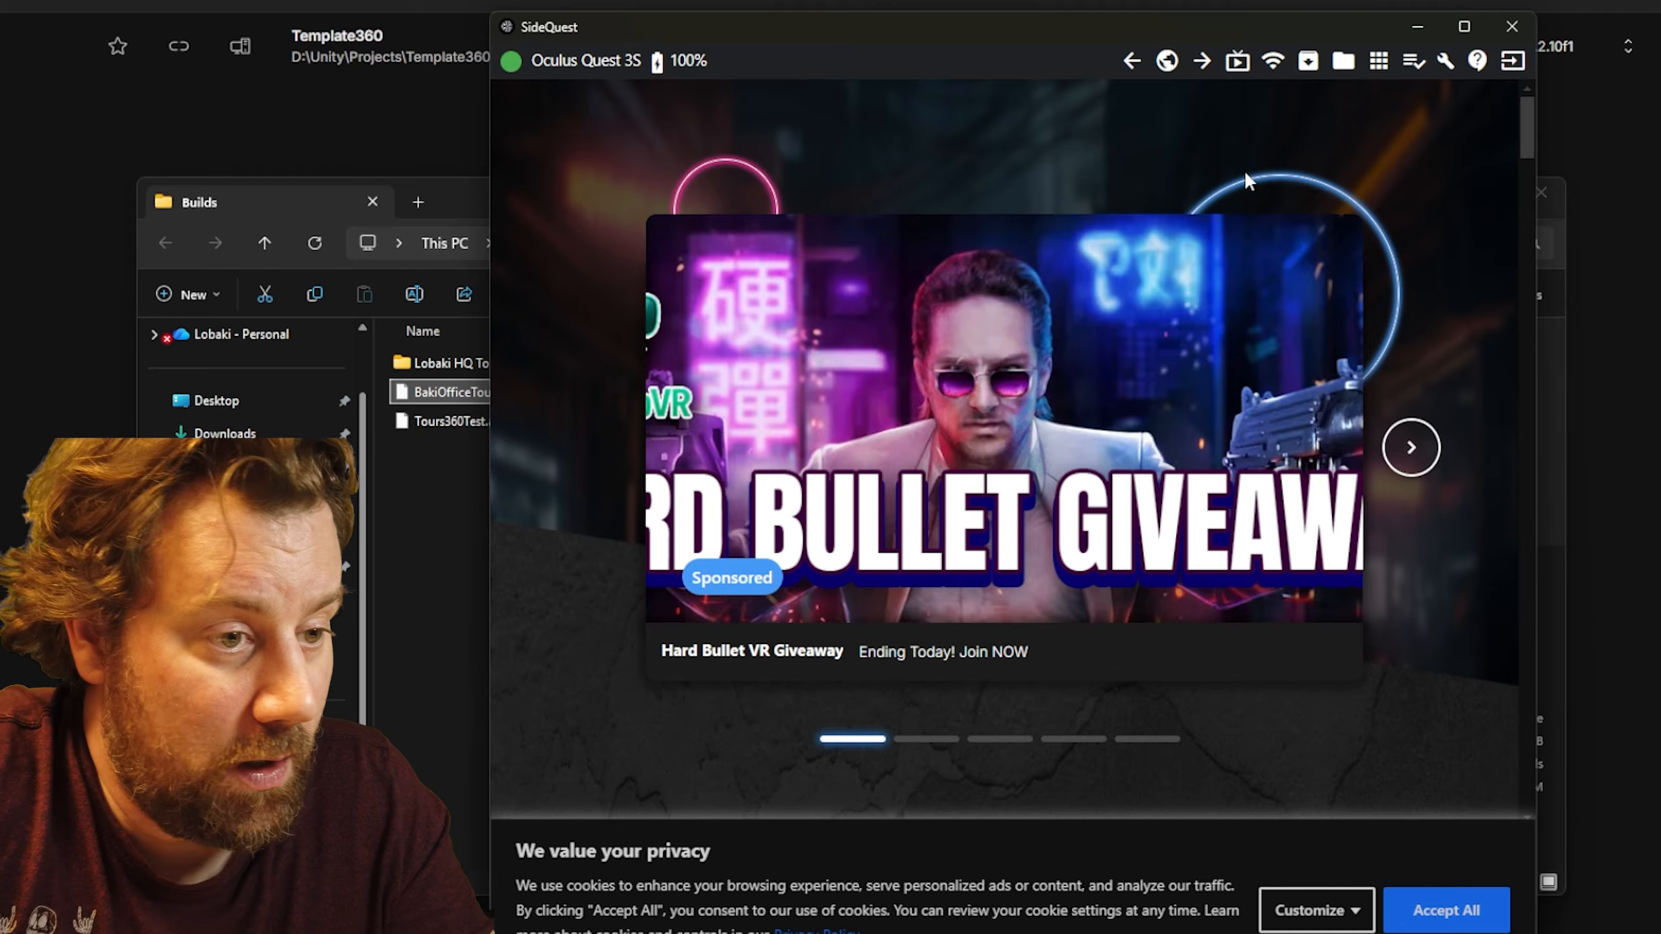
left_click(1308, 61)
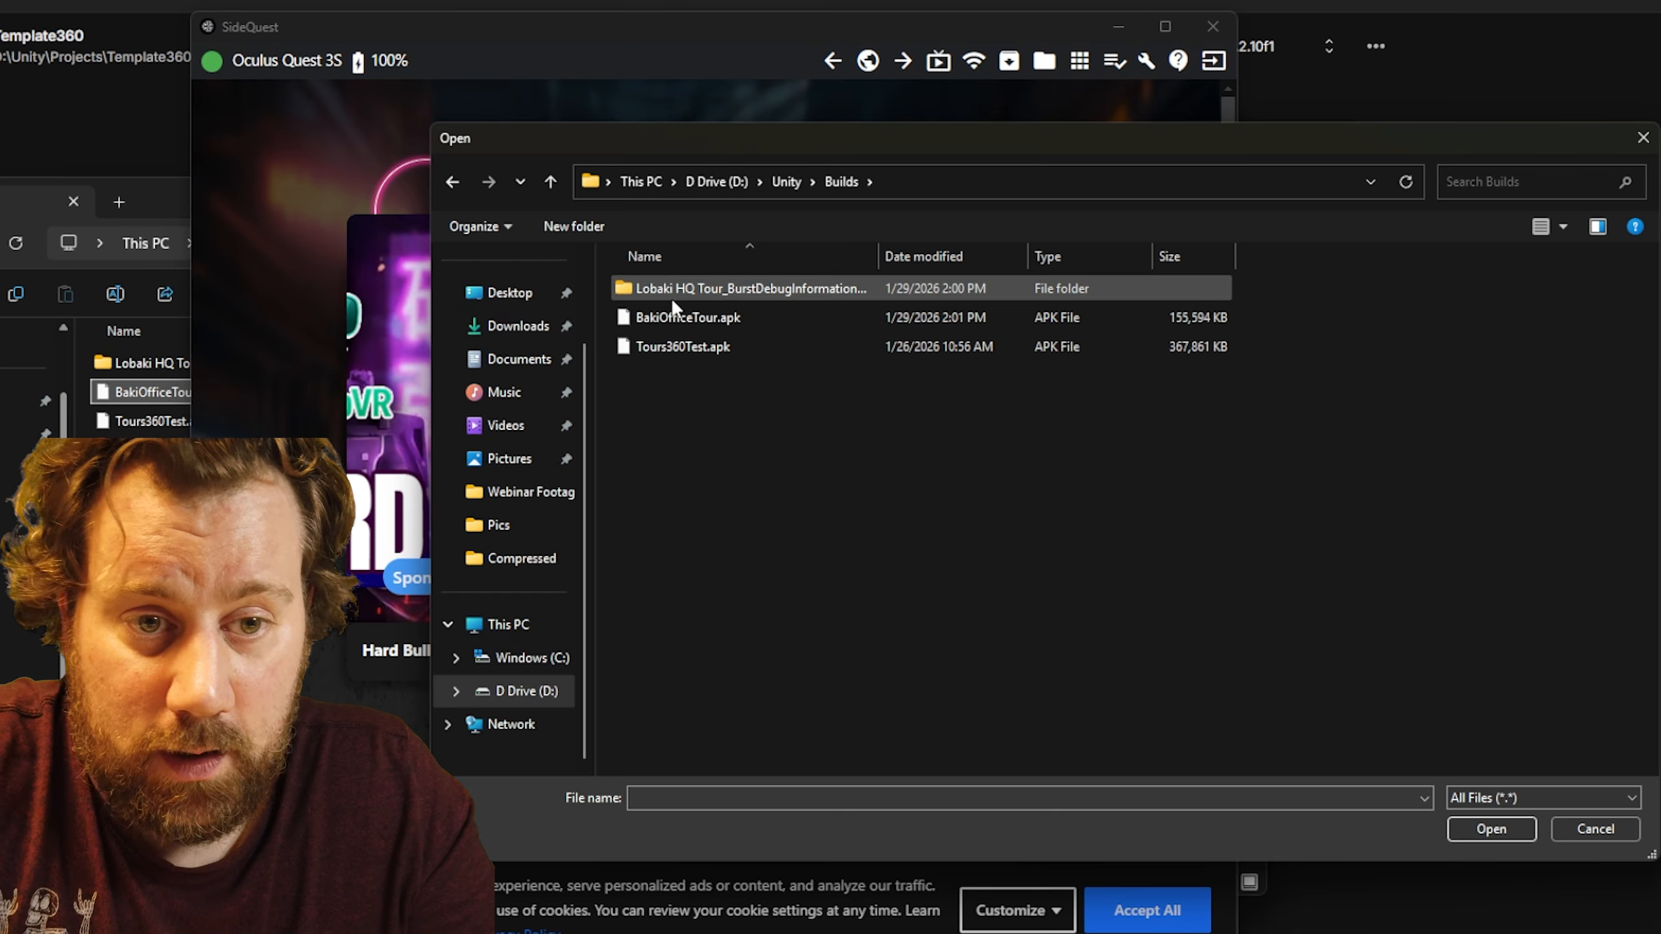
left_click(680, 317)
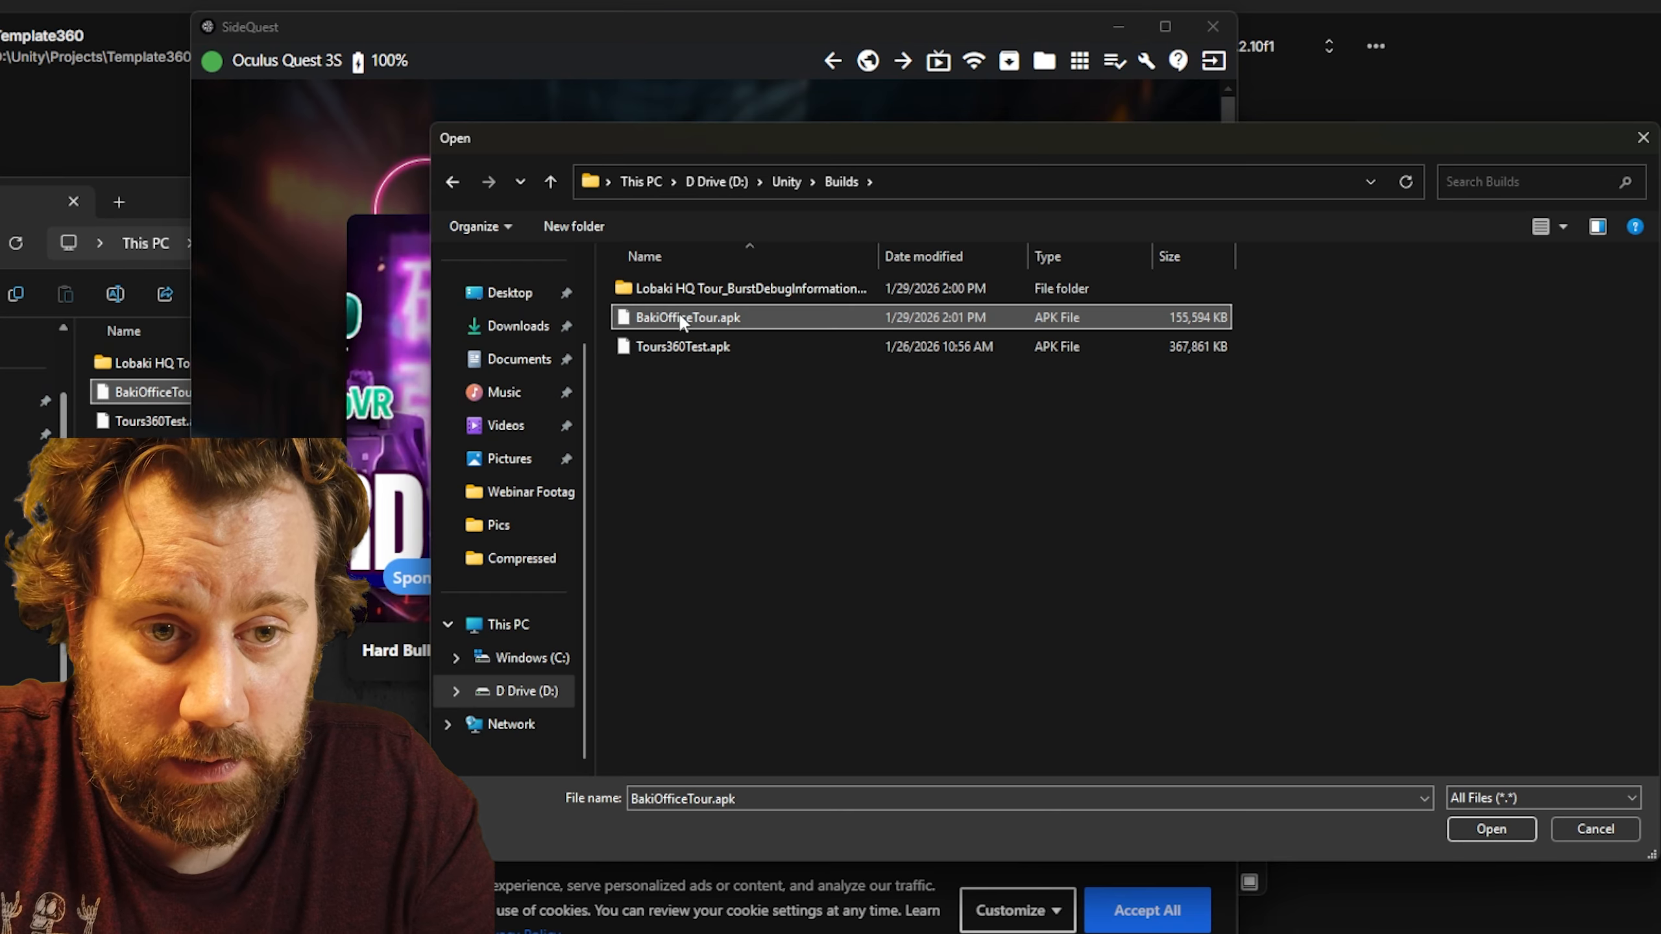
left_click(1468, 821)
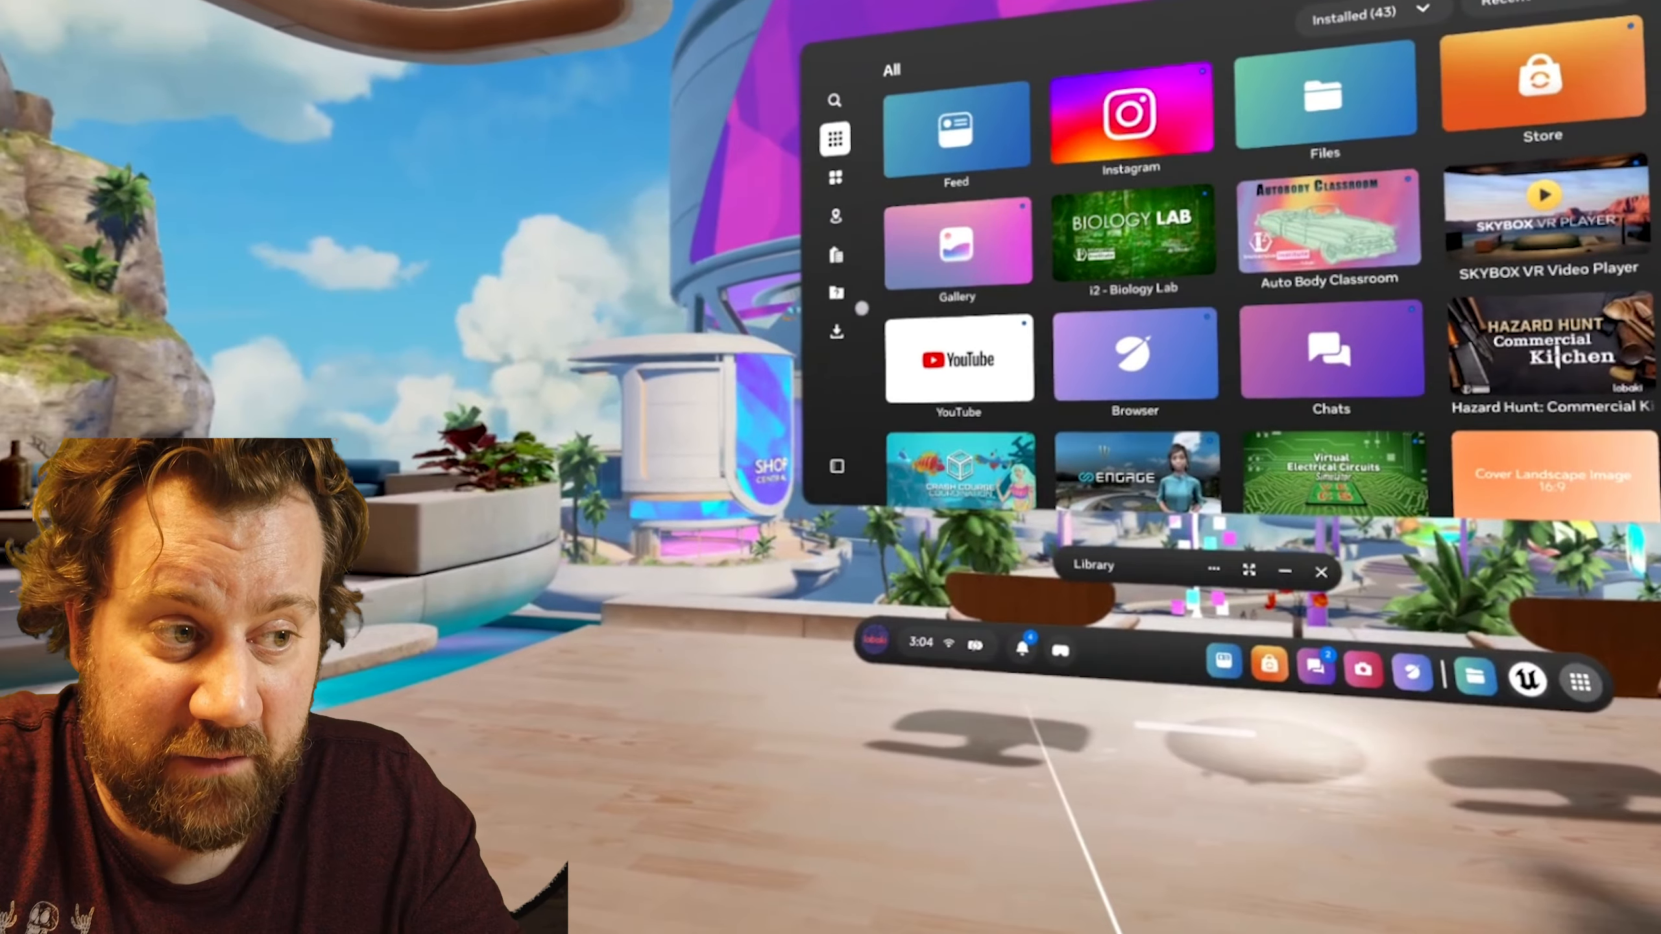
Step: Launch Lobaki HQ Tour from the Unknown Sources section of the headset's library
left_click(848, 289)
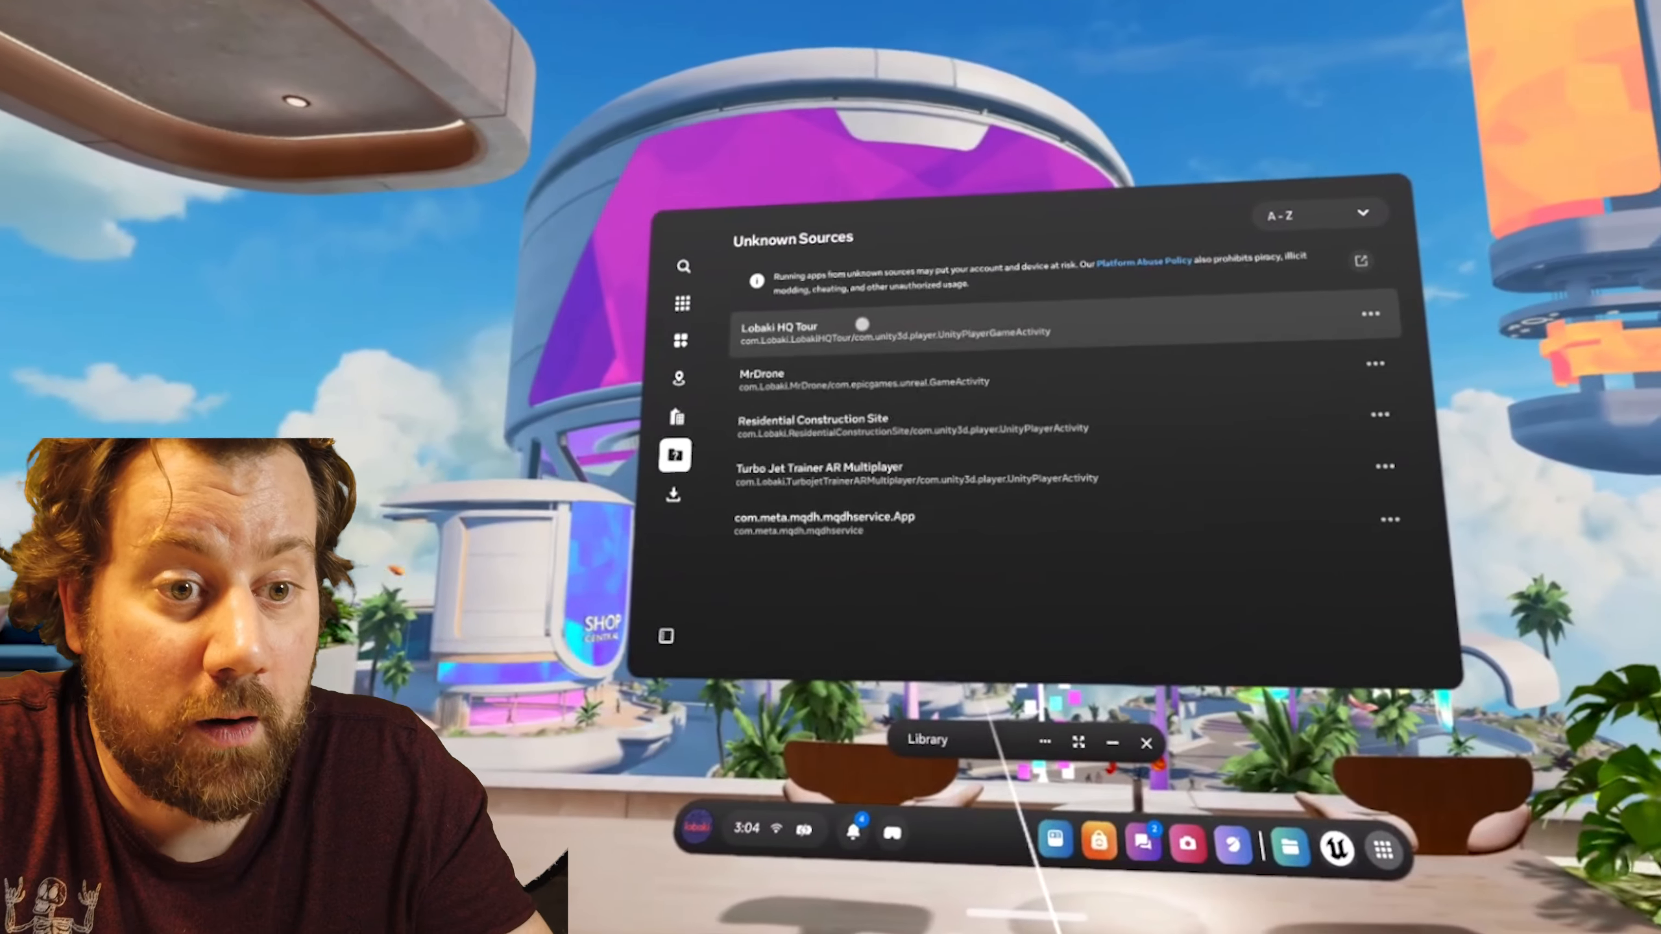
left_click(858, 322)
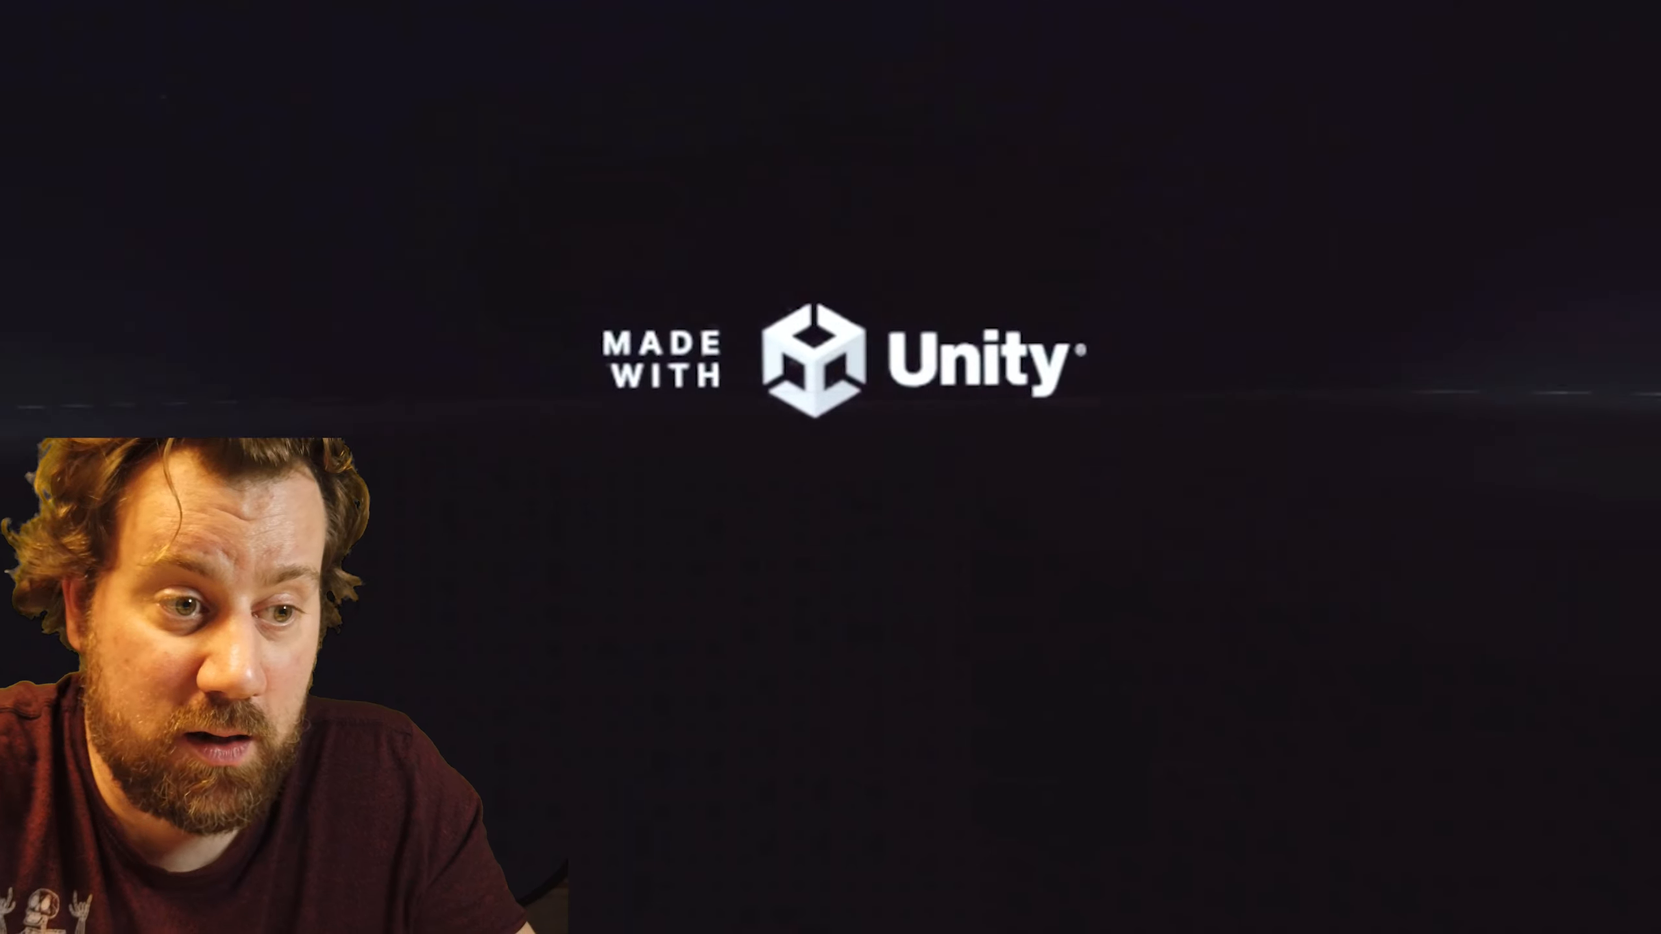